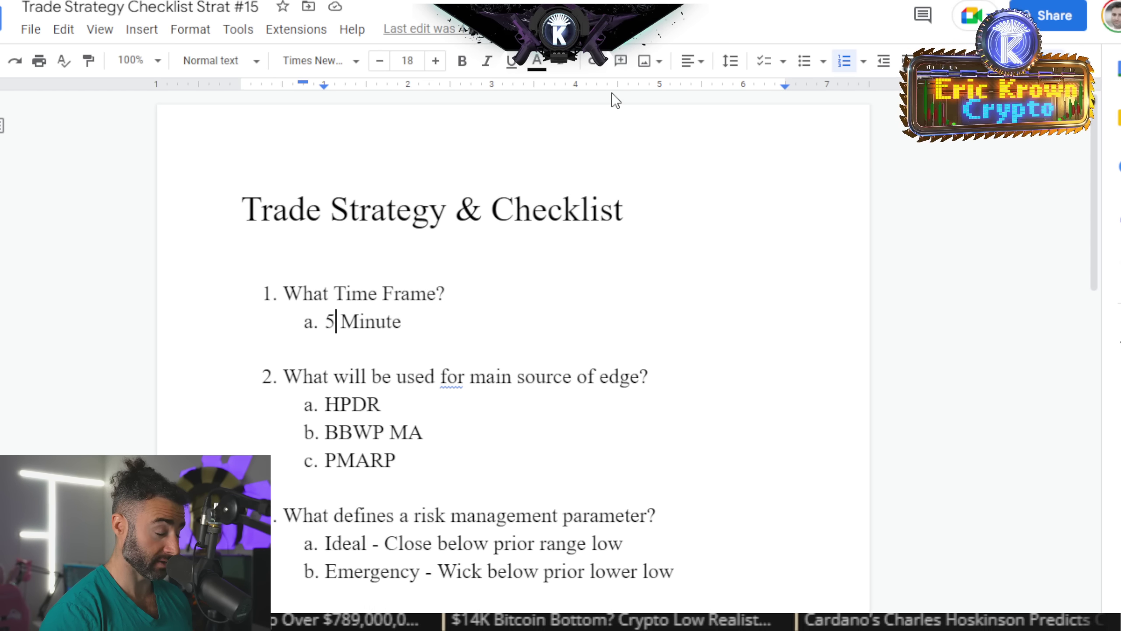
# Switch to the TradingView page for Historical Price Delta Range Version 2 and read its definitions and broad concept
pyautogui.hotkey('ctrl', 'Tab')
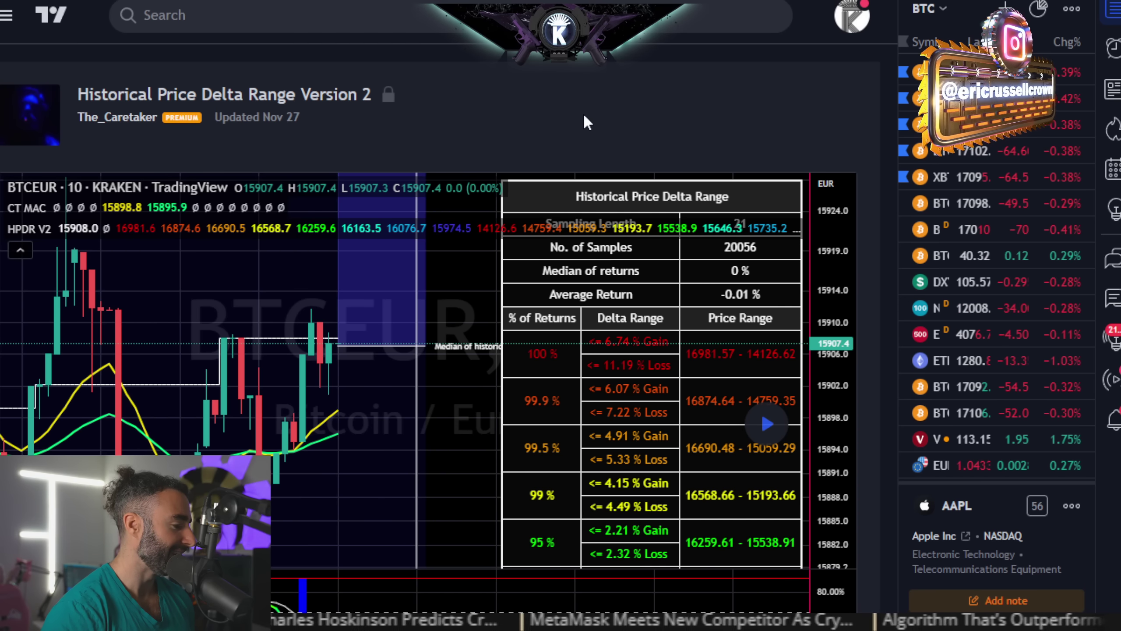
pyautogui.scroll(-10, 622, 107)
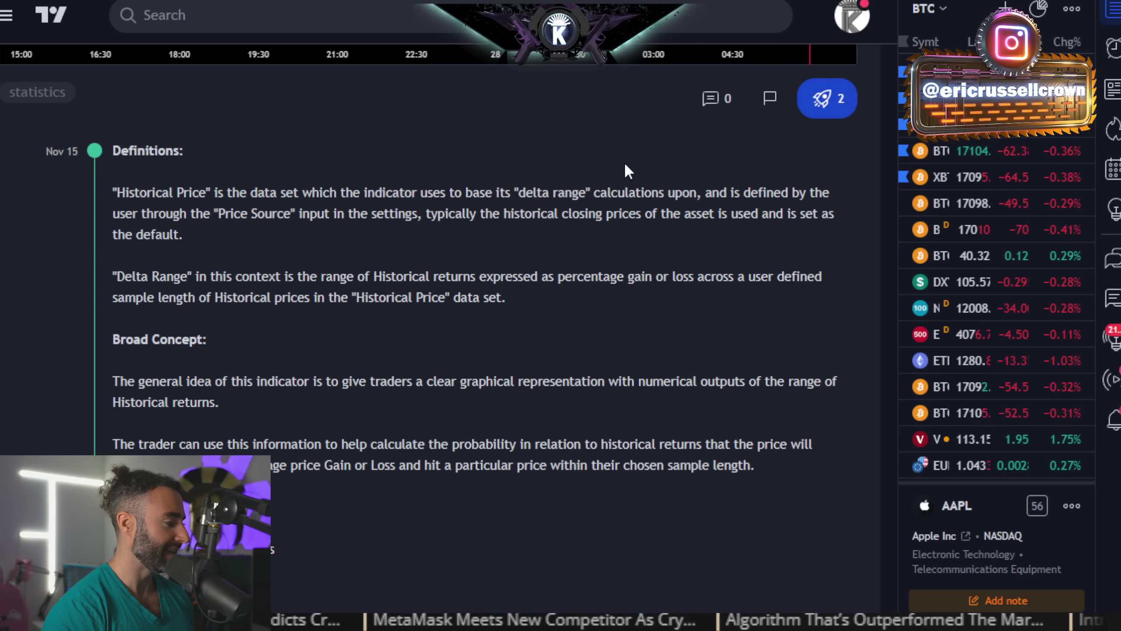
pyautogui.scroll(-4, 574, 246)
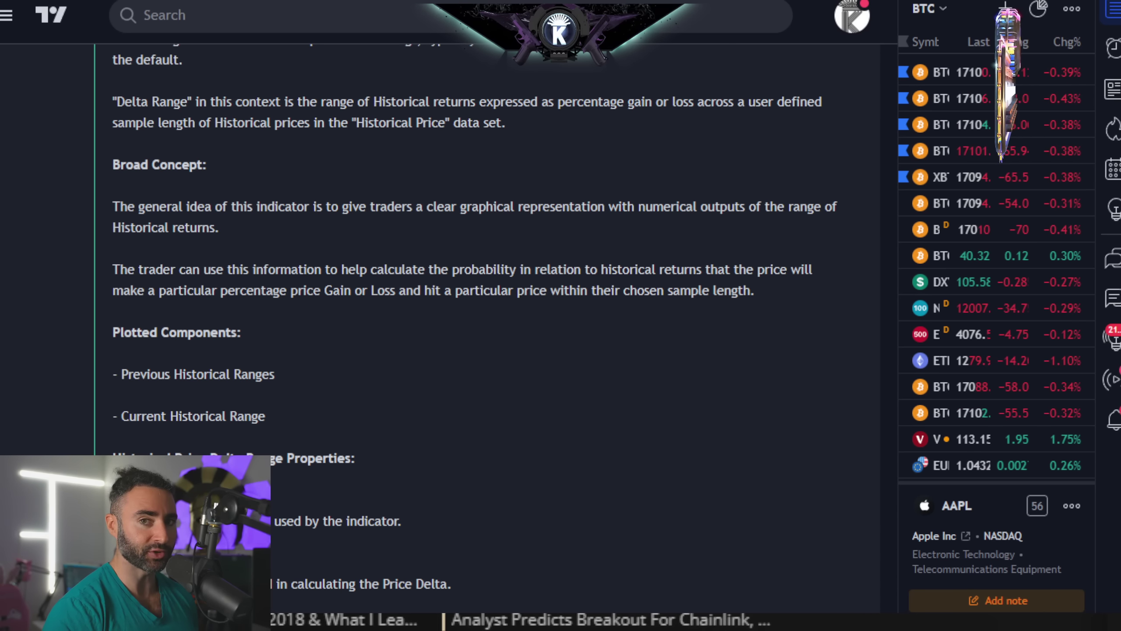
# Return to the strategy checklist document and add "Lux Algo" below PMARP in the main source of edge list
pyautogui.hotkey('ctrl', 'Tab')
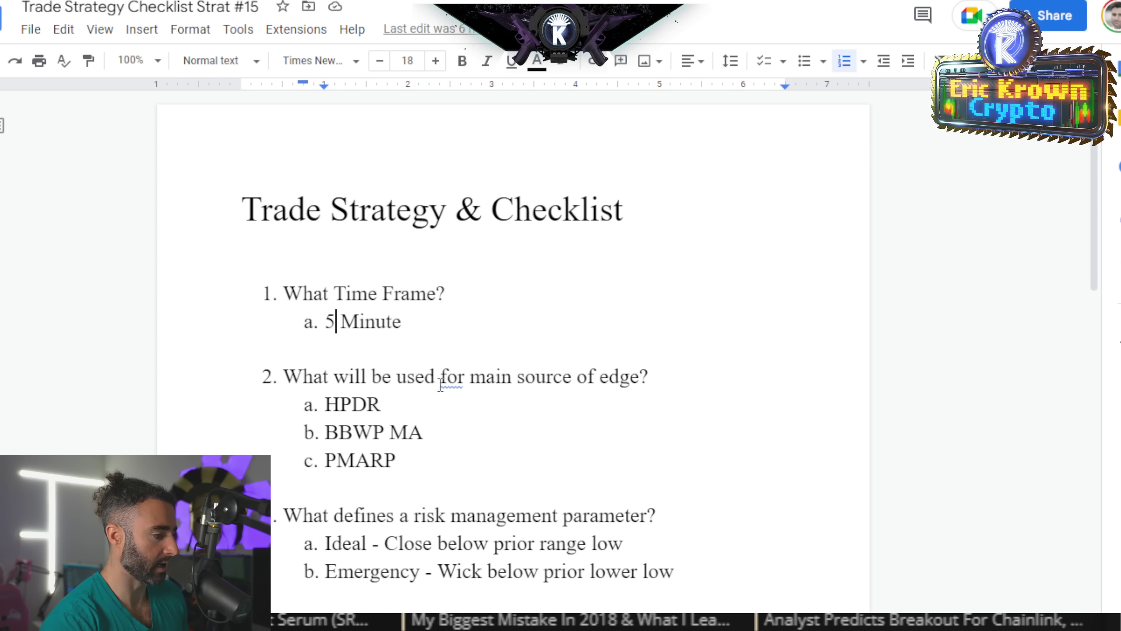
pyautogui.scroll(-2, 327, 404)
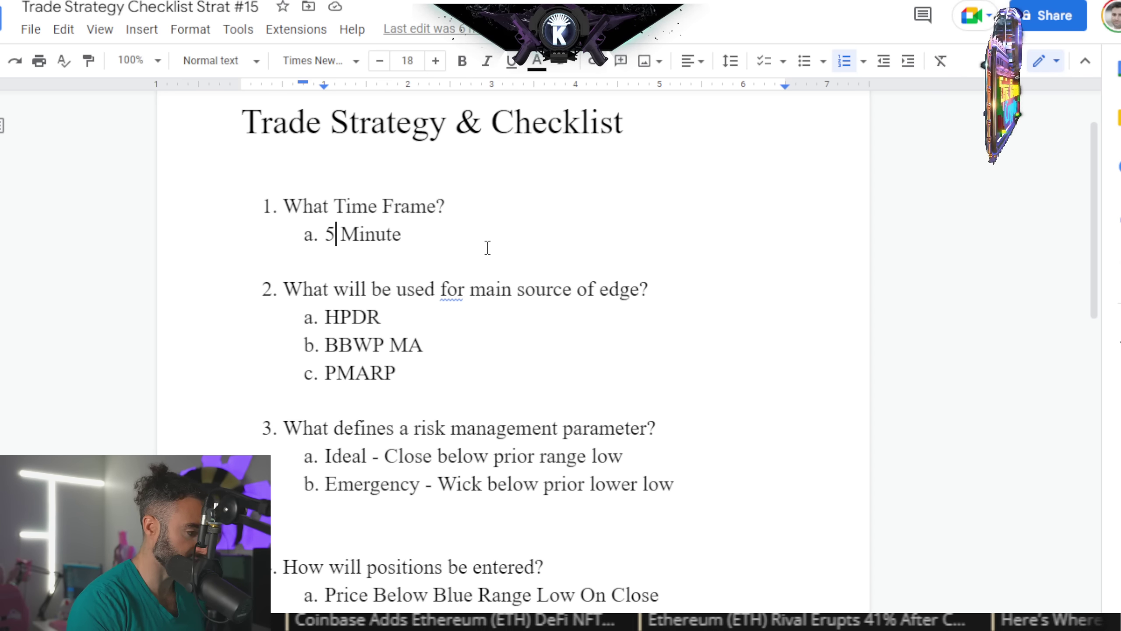
pyautogui.scroll(-2, 427, 303)
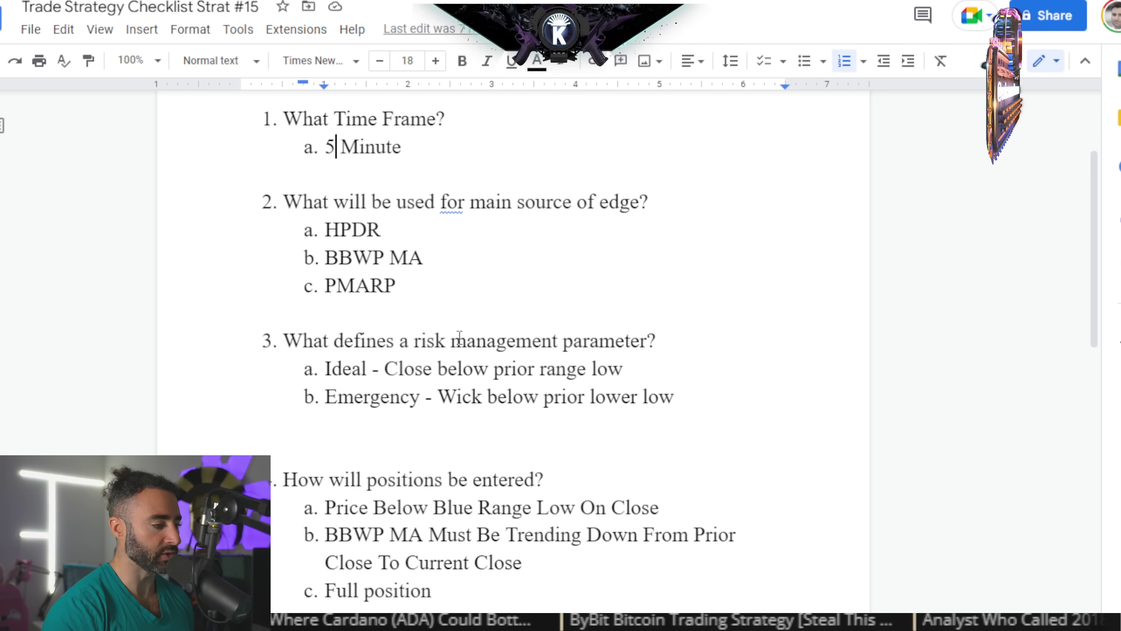
pyautogui.click(417, 288)
pyautogui.press('Return')
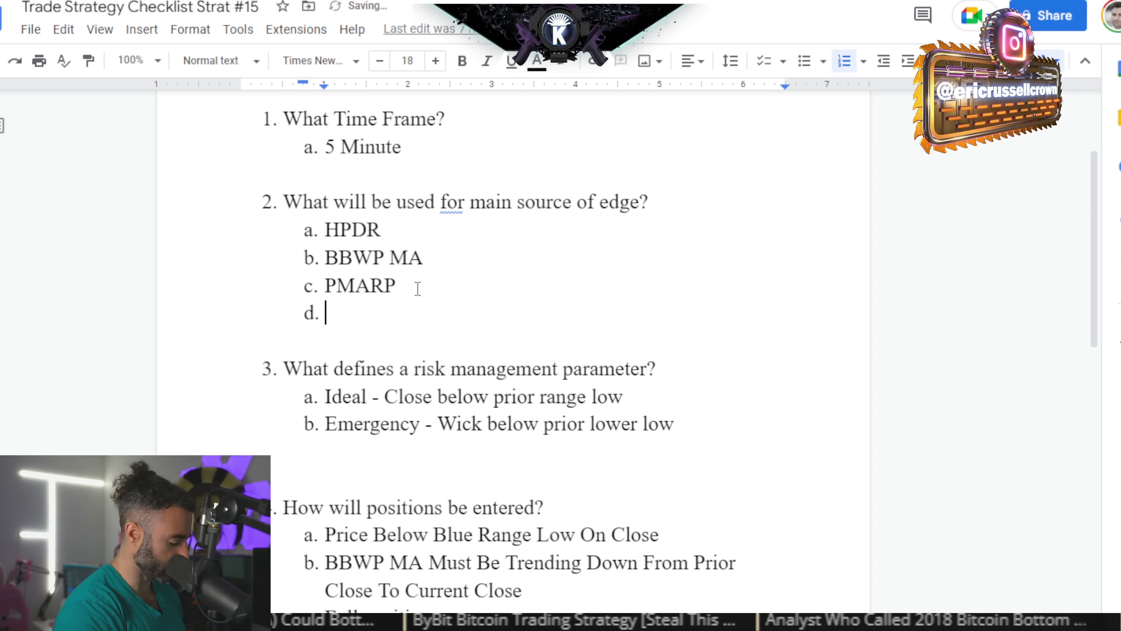
pyautogui.write('Lux Algo')
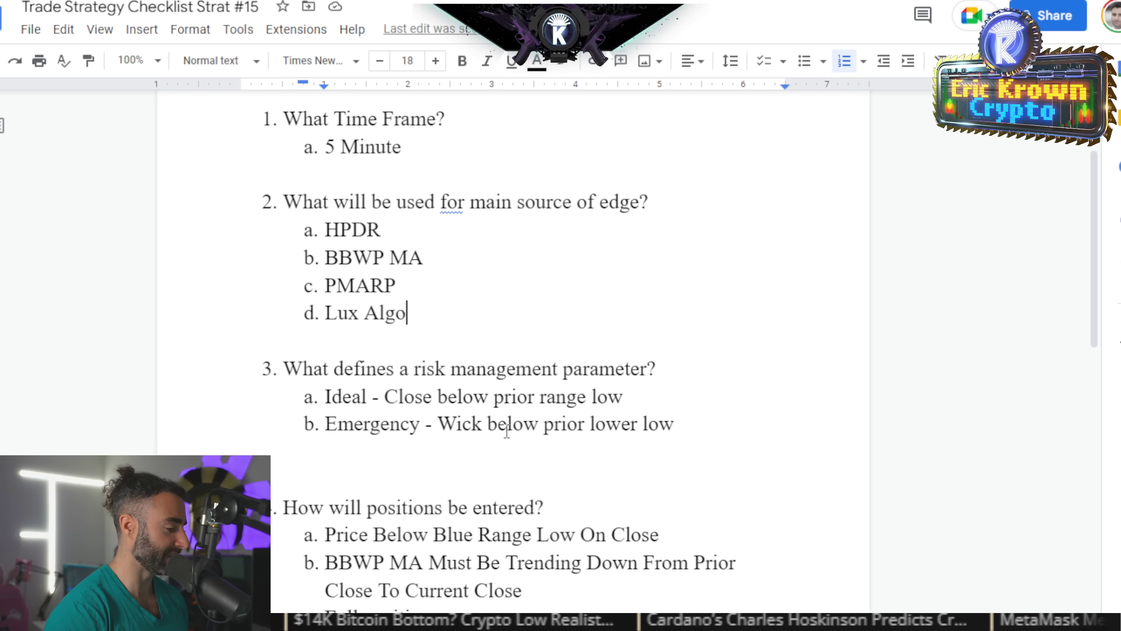
# Review the checklist's risk management, position entry, position exit and optimization consideration sections
pyautogui.scroll(-5, 508, 426)
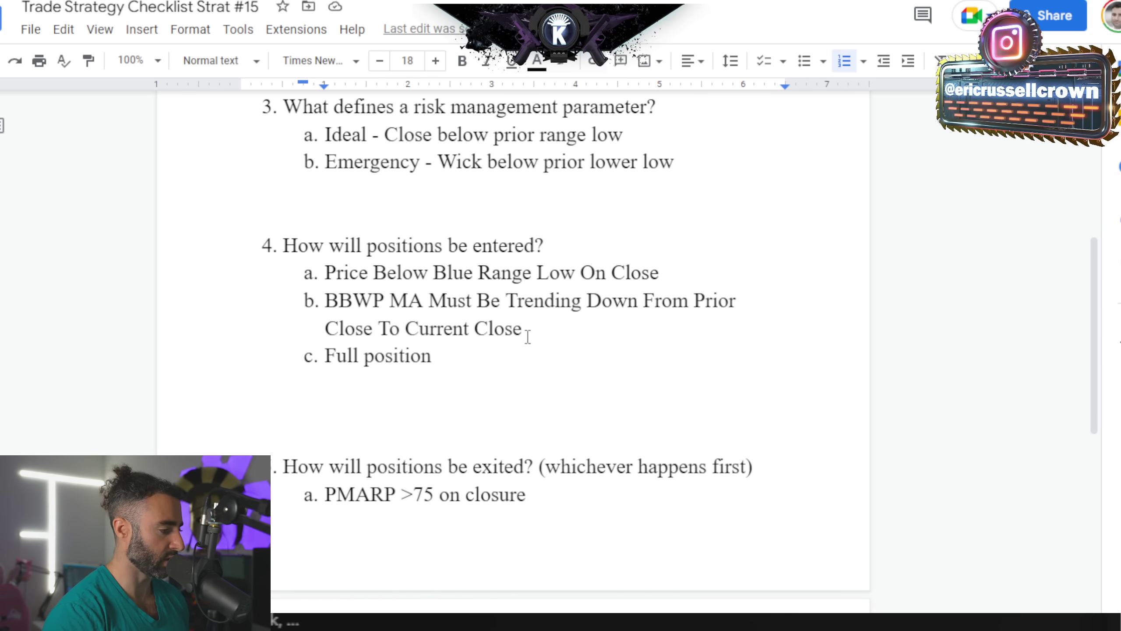
pyautogui.scroll(-2, 508, 340)
pyautogui.scroll(-2, 490, 327)
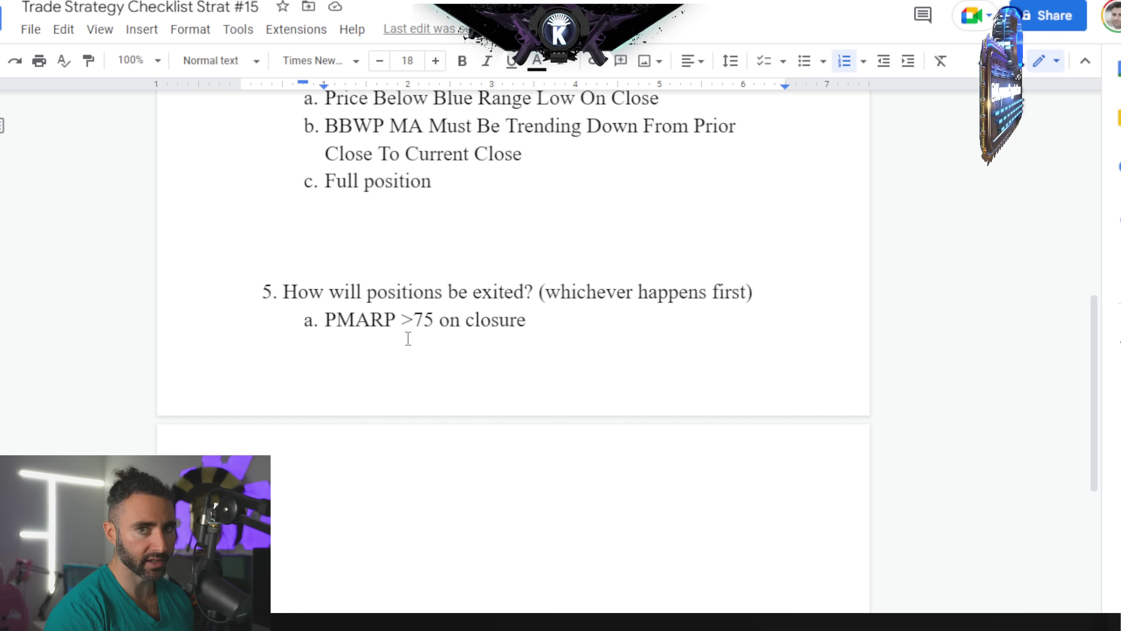
pyautogui.scroll(-8, 651, 331)
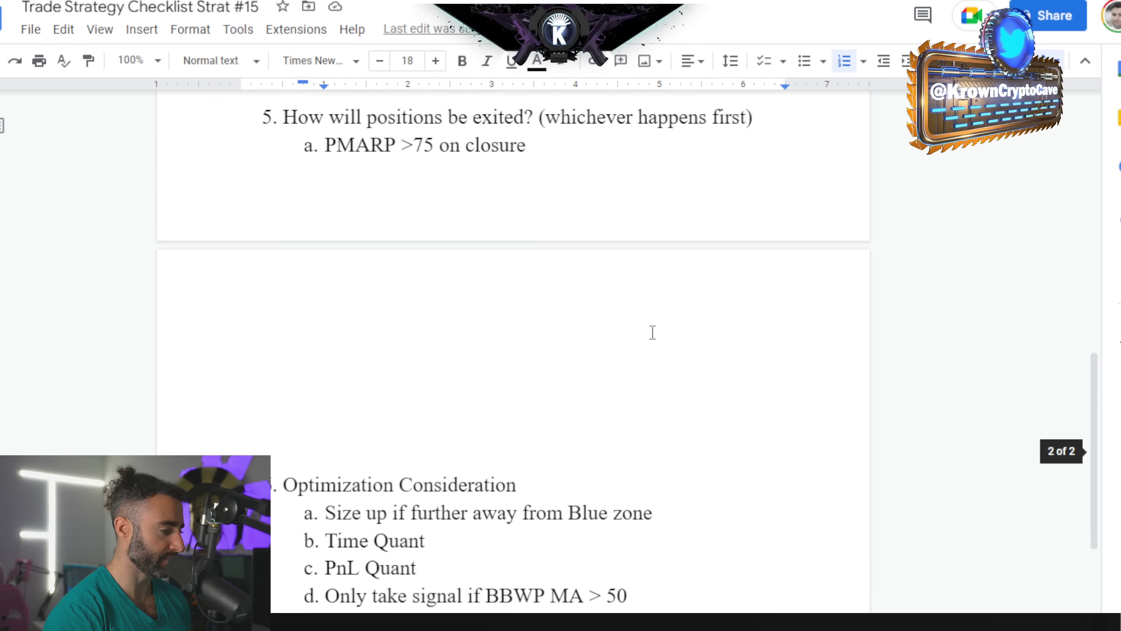
pyautogui.scroll(-2, 653, 332)
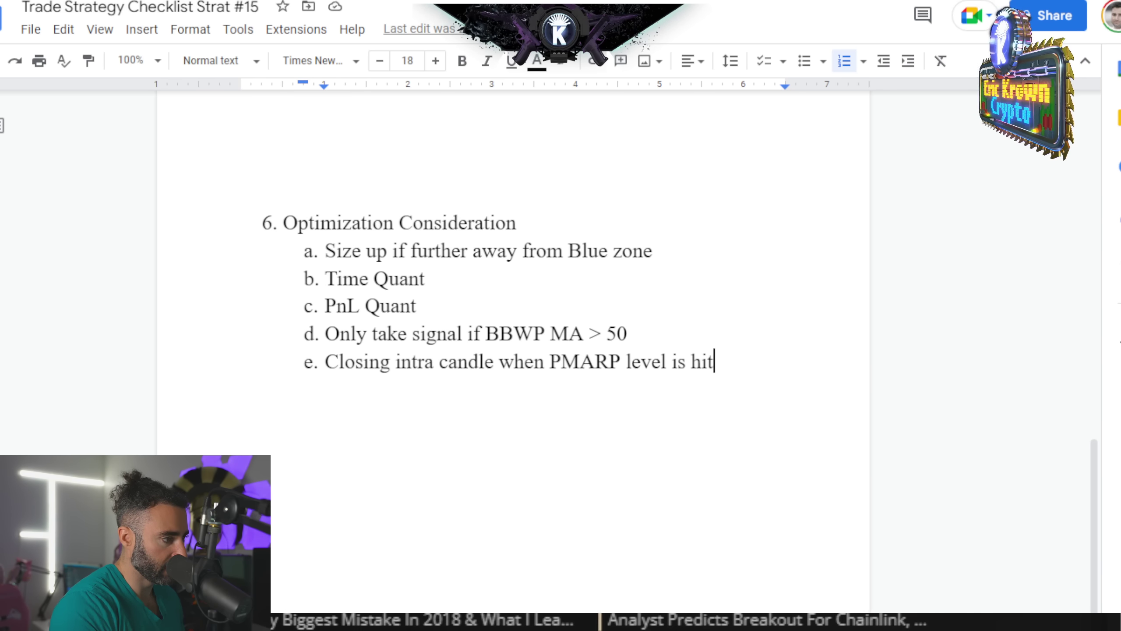
# Switch to the BTCUSD.P 5-minute chart in TradingView and view its HPDR ranges and LuxAlgo support and resistance levels
pyautogui.hotkey('alt', 'Tab')
pyautogui.scroll(-10, 696, 201)
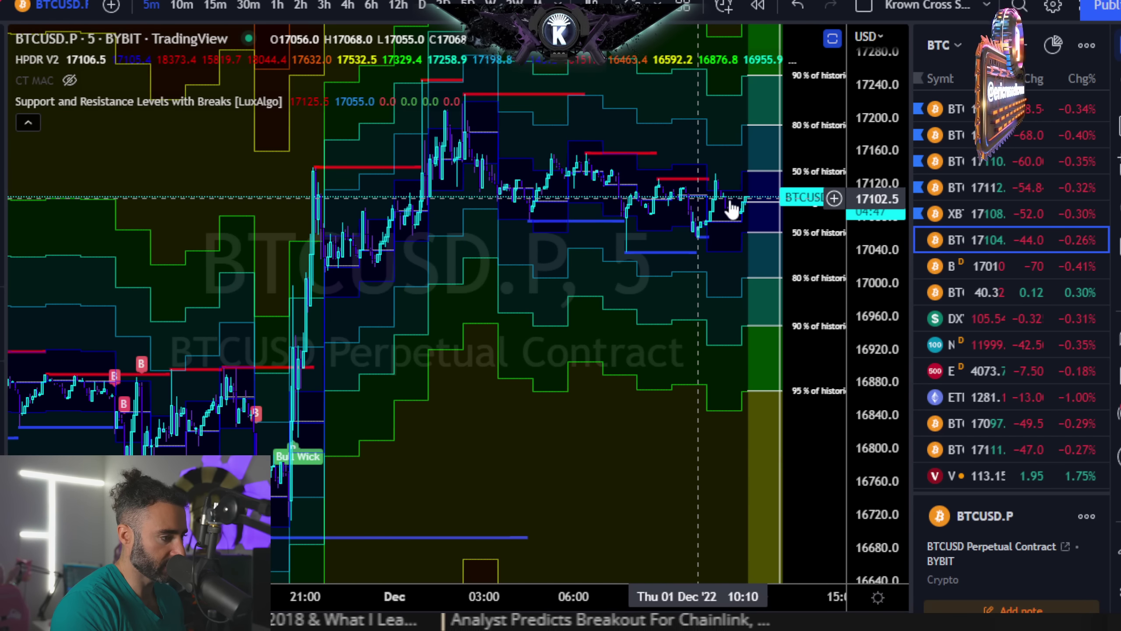
pyautogui.scroll(2, 743, 165)
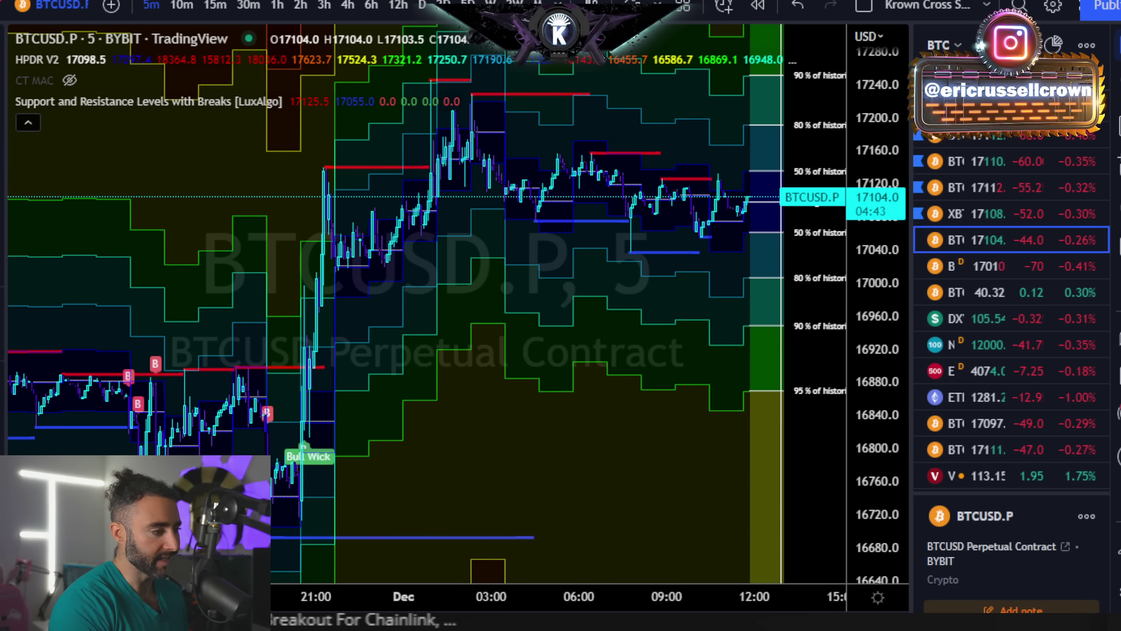
# Switch to the Krown Quant Program spreadsheet and look through the 5 Minute HPDR Long Scalp conditions and trade results
pyautogui.hotkey('alt', 'Tab')
pyautogui.scroll(15, 379, 247)
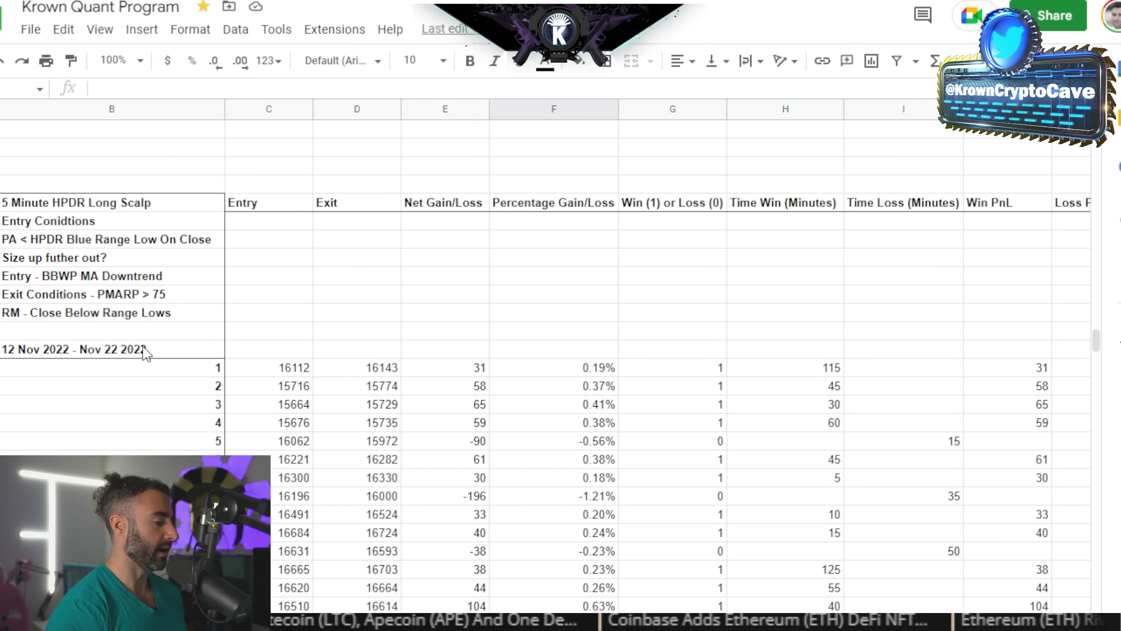
pyautogui.scroll(-15, 666, 386)
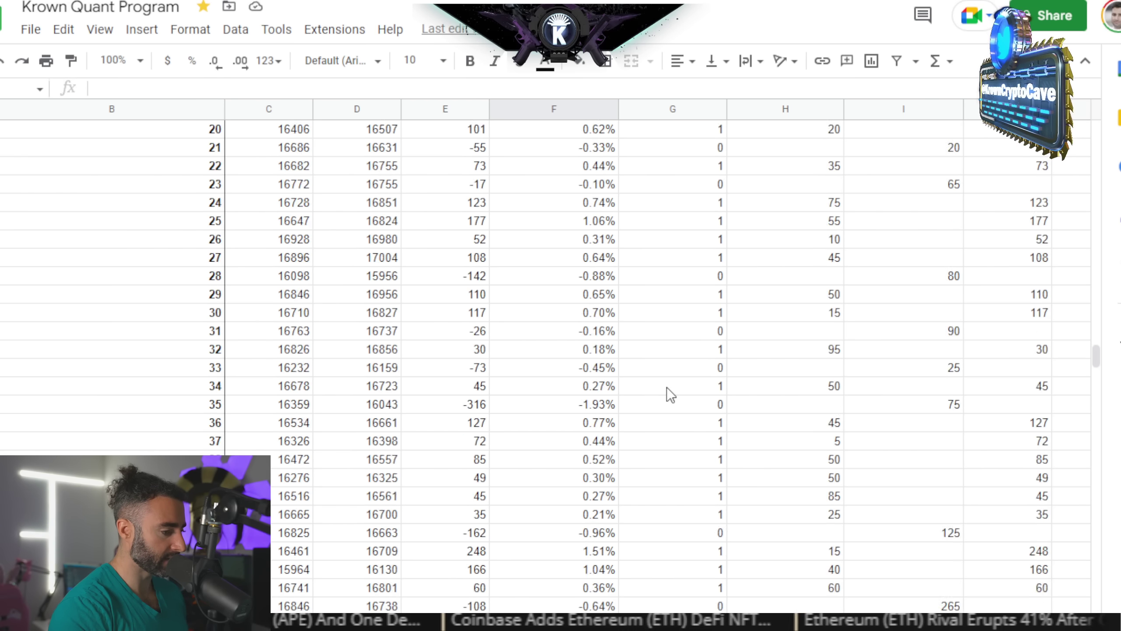
pyautogui.scroll(-2, 668, 378)
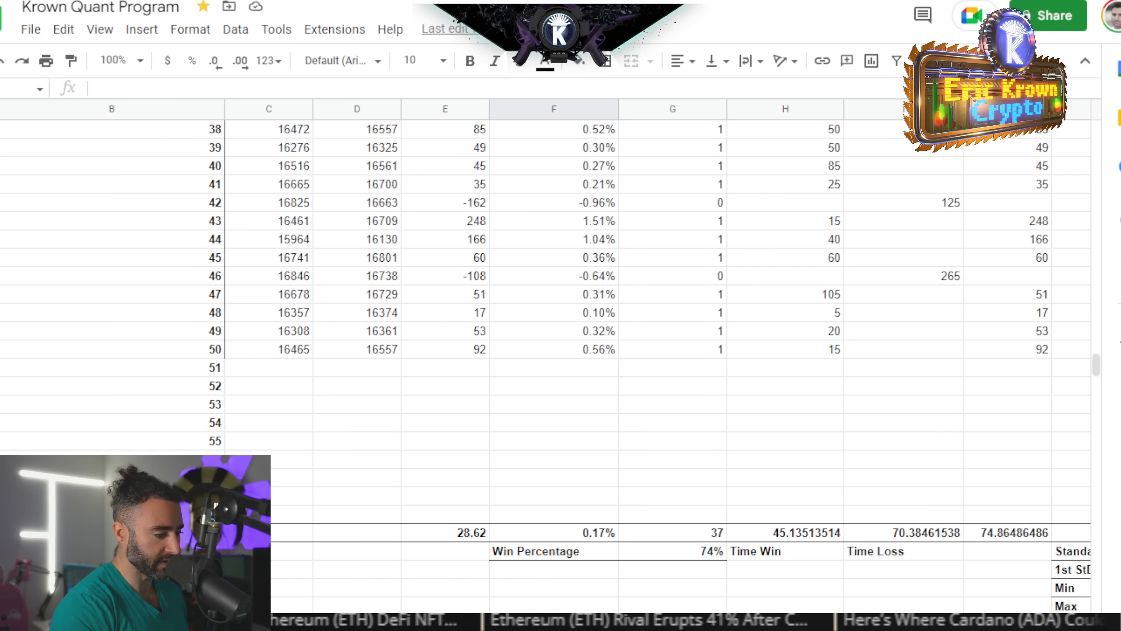
# Check the win percentage and the average winning trade time in the summary rows below the trades
pyautogui.hscroll(5, 668, 518)
pyautogui.click(387, 553)
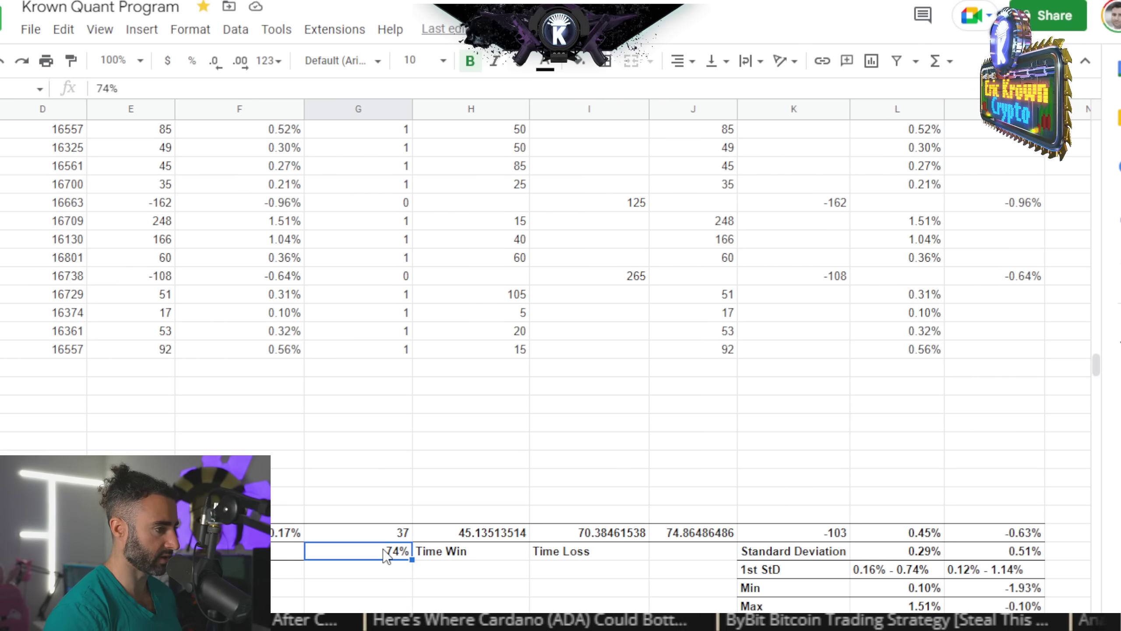
pyautogui.click(471, 532)
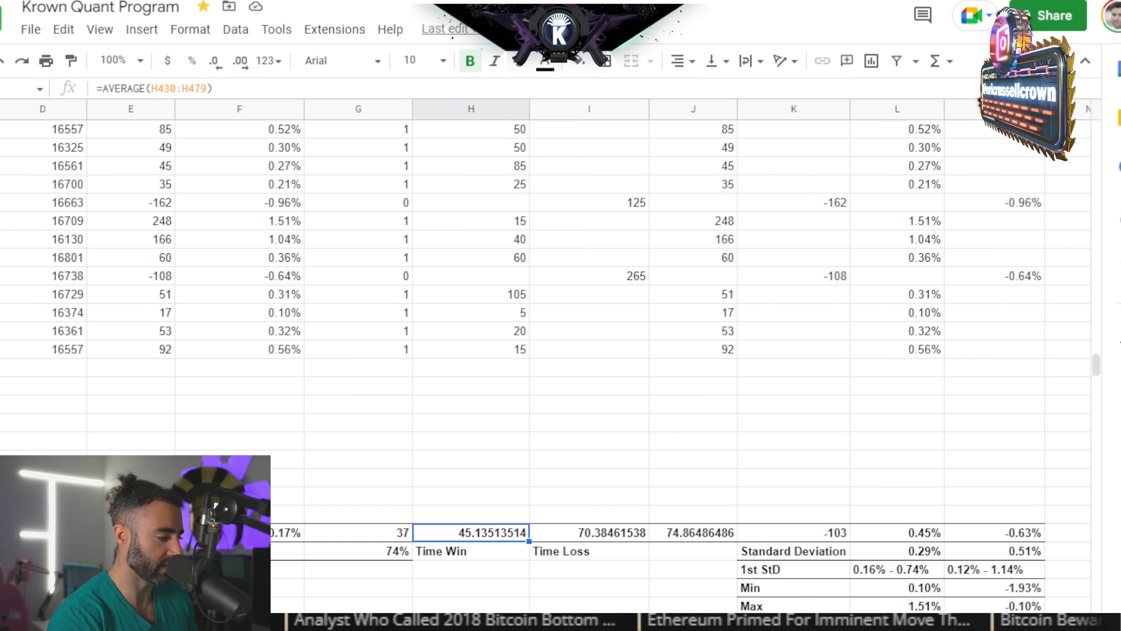
# Examine the average win and loss percentages and the first standard deviation ranges in the trade summary
pyautogui.hscroll(3, 689, 574)
pyautogui.scroll(15, 689, 576)
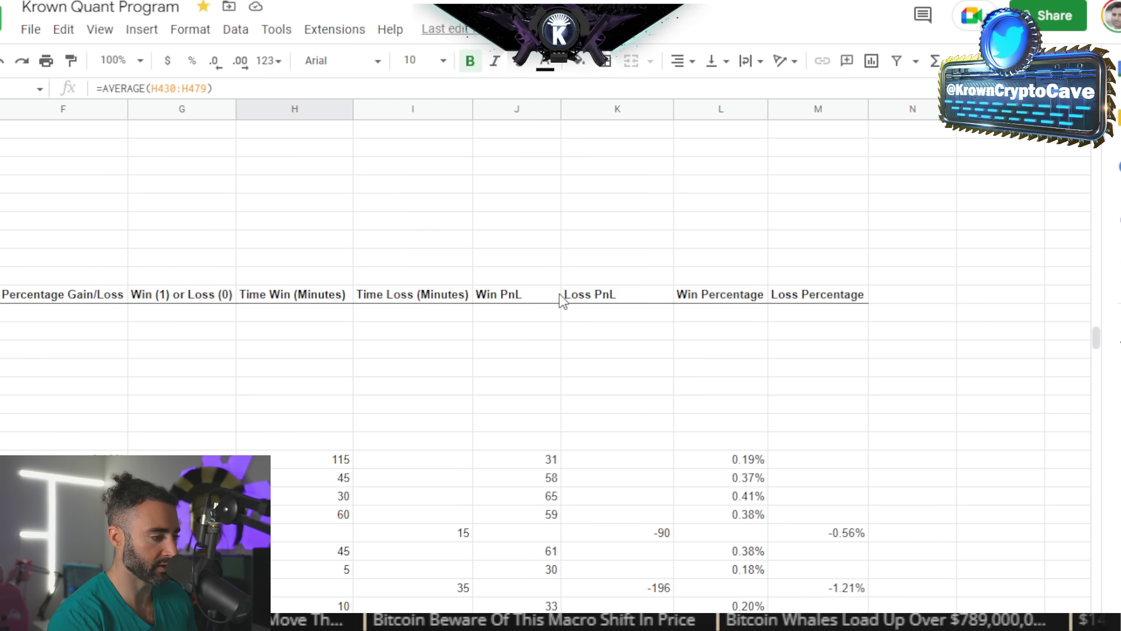
pyautogui.scroll(-1, 735, 464)
pyautogui.scroll(-15, 734, 459)
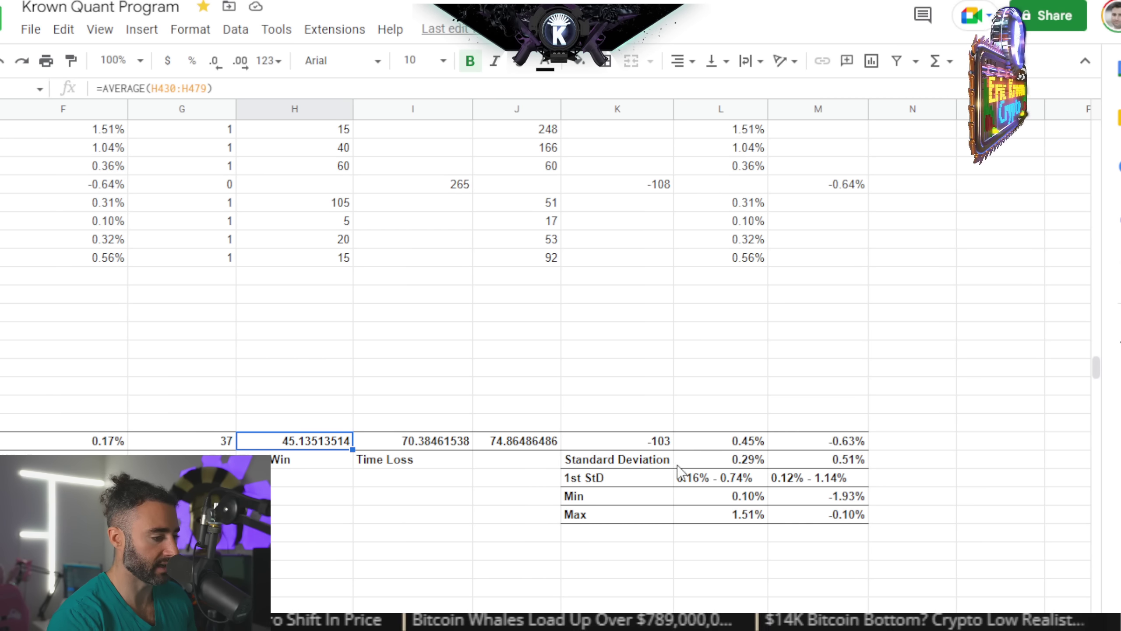
pyautogui.click(713, 442)
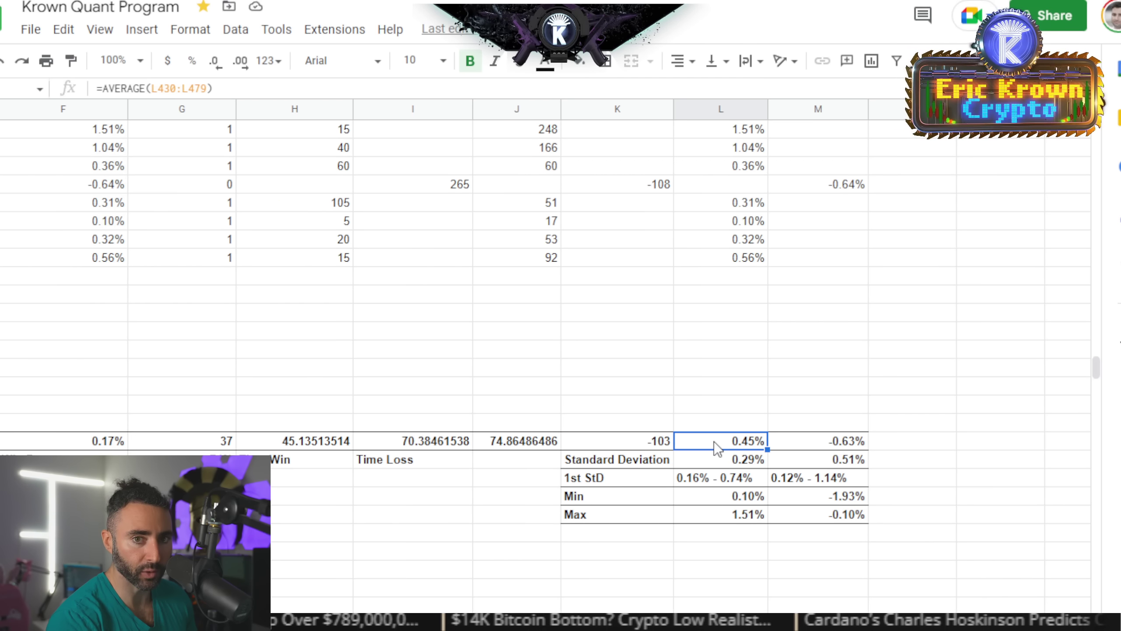
pyautogui.click(837, 442)
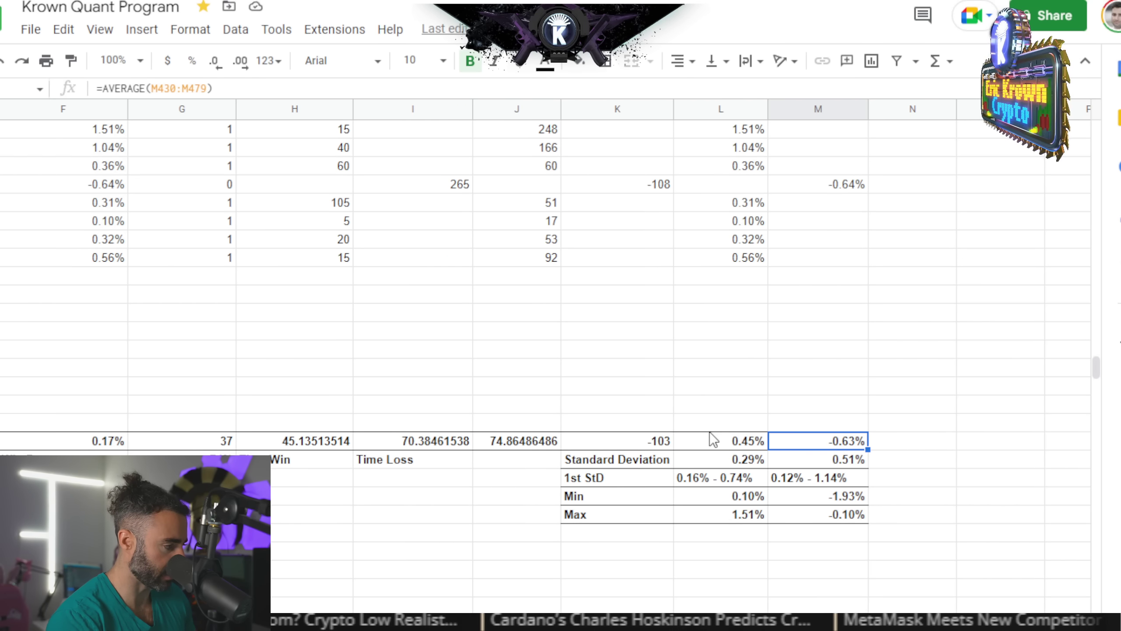
pyautogui.click(696, 480)
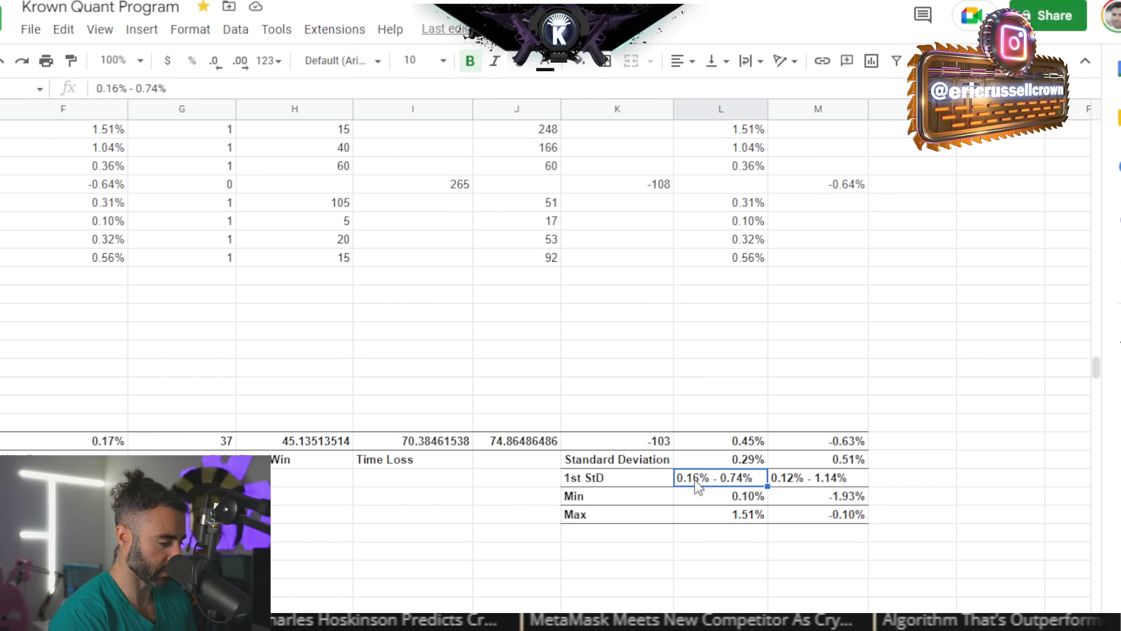
pyautogui.press('Right')
pyautogui.press('Left')
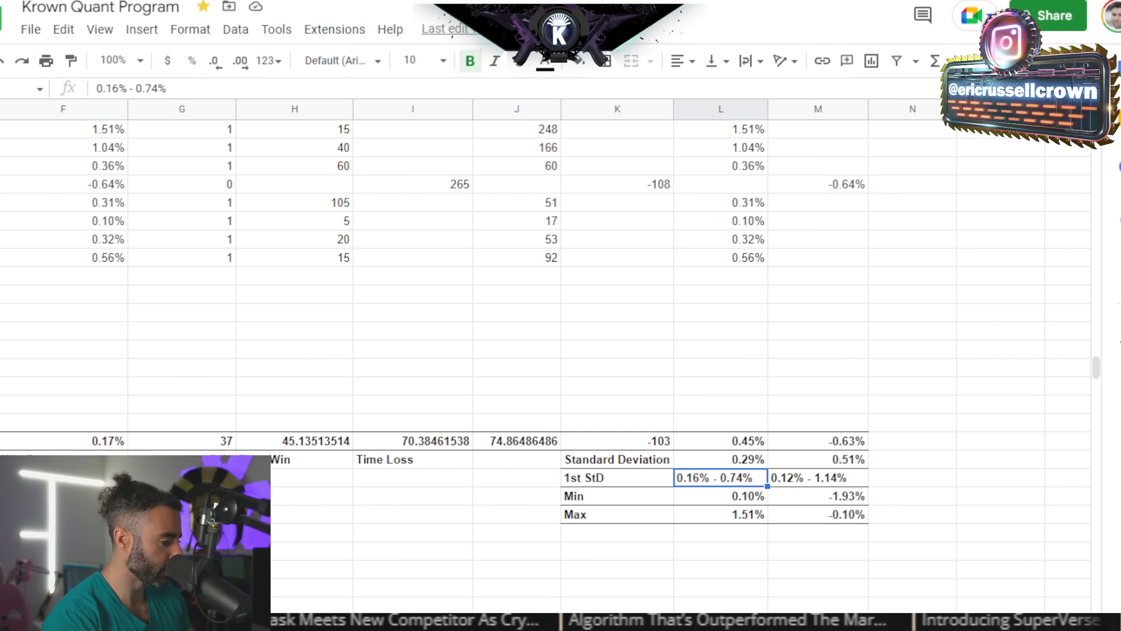
pyautogui.hscroll(-10, 561, 309)
pyautogui.scroll(3, 221, 422)
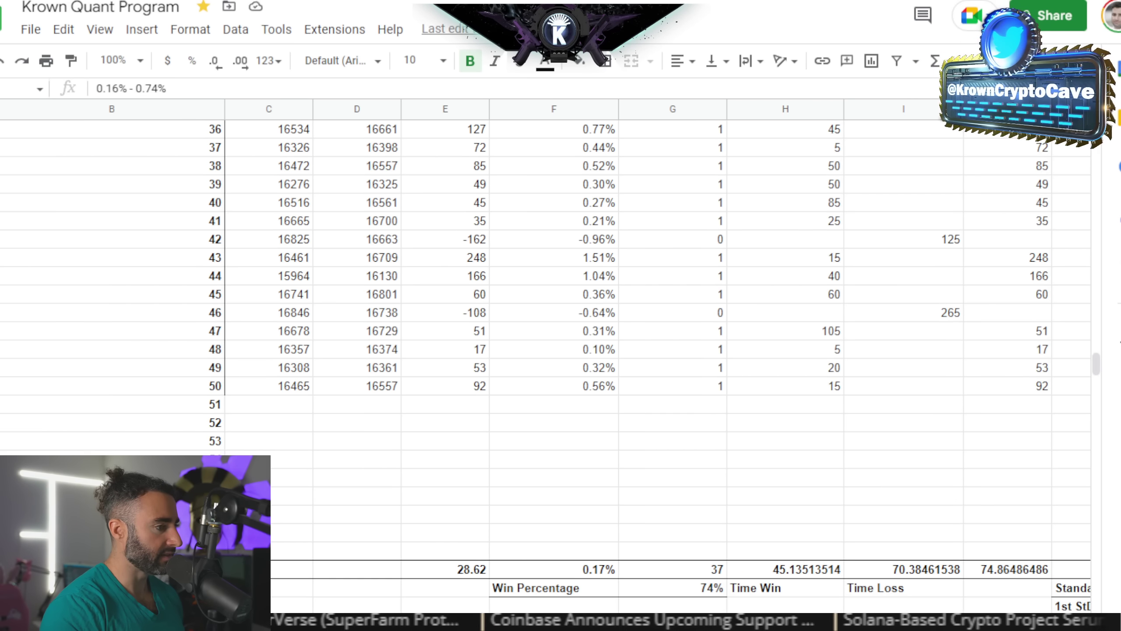
# Switch back to the BTCUSD.P chart, enlarge the latest candles and restore the BBWP and PMARP panes below the price
pyautogui.click(706, 0)
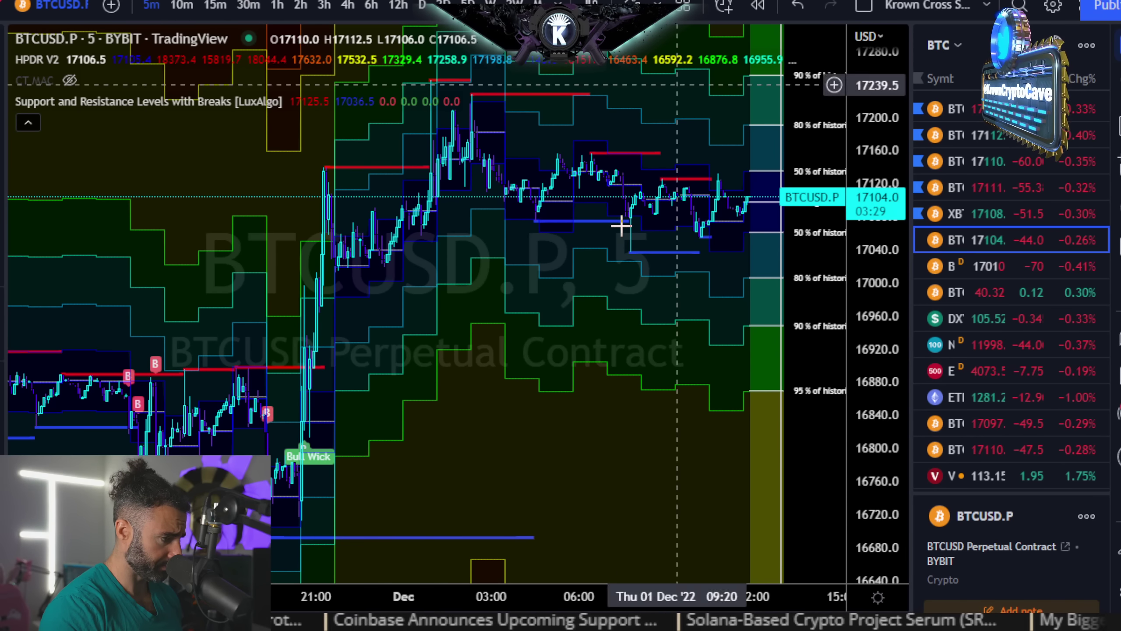
pyautogui.scroll(3, 621, 255)
pyautogui.scroll(4, 621, 255)
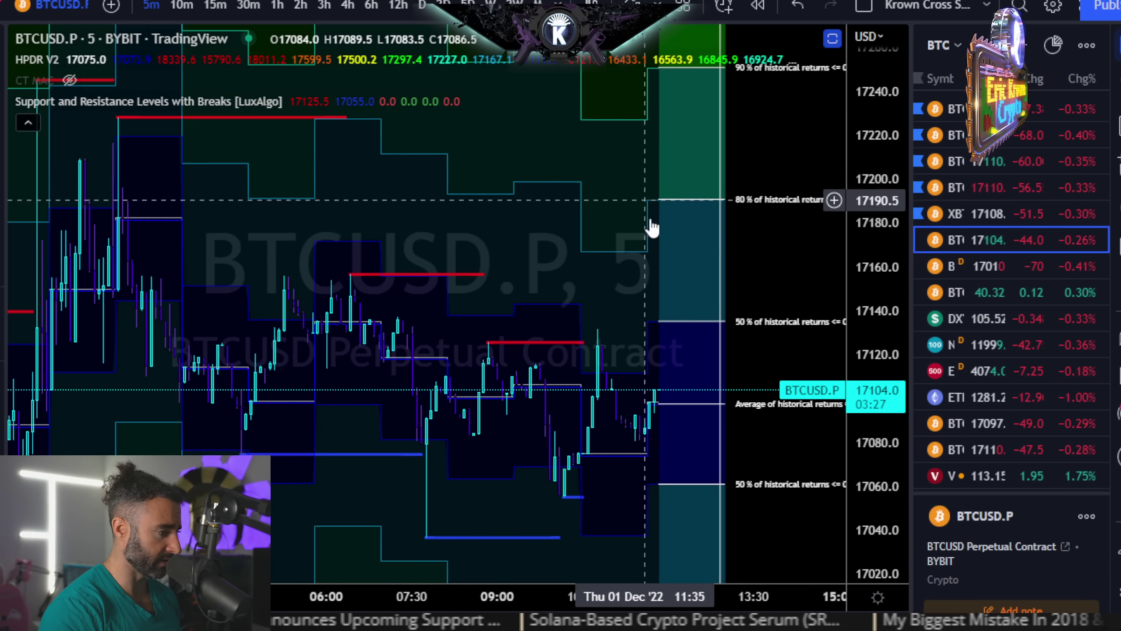
pyautogui.doubleClick(652, 283)
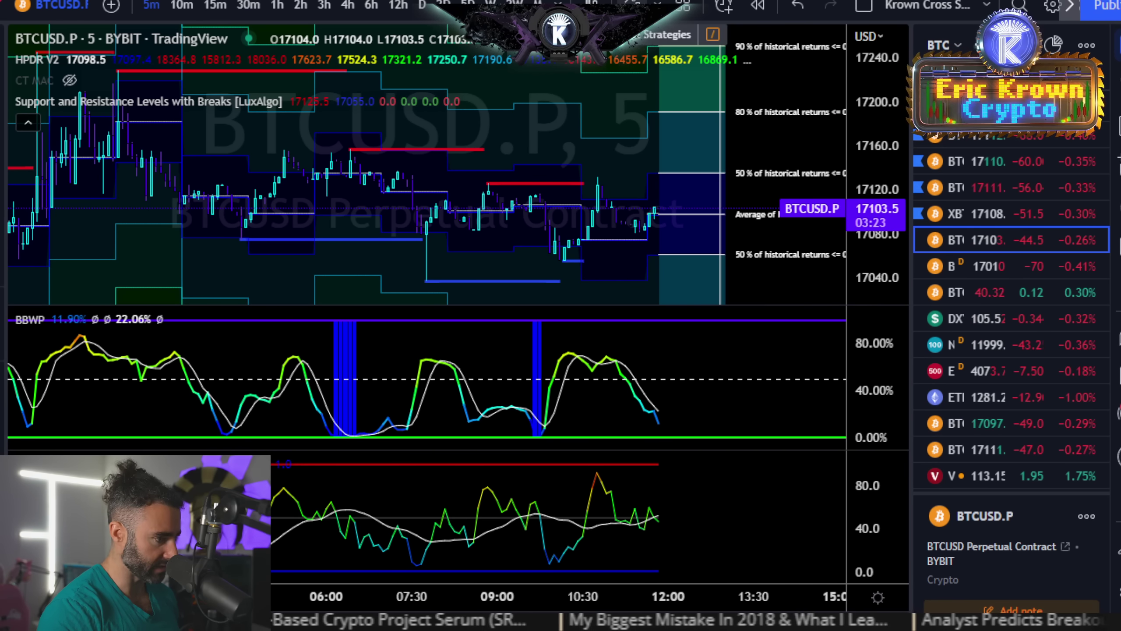
# Search the indicator library for "bbwp" and close the library without adding an indicator
pyautogui.write('/')
pyautogui.write('bbwp')
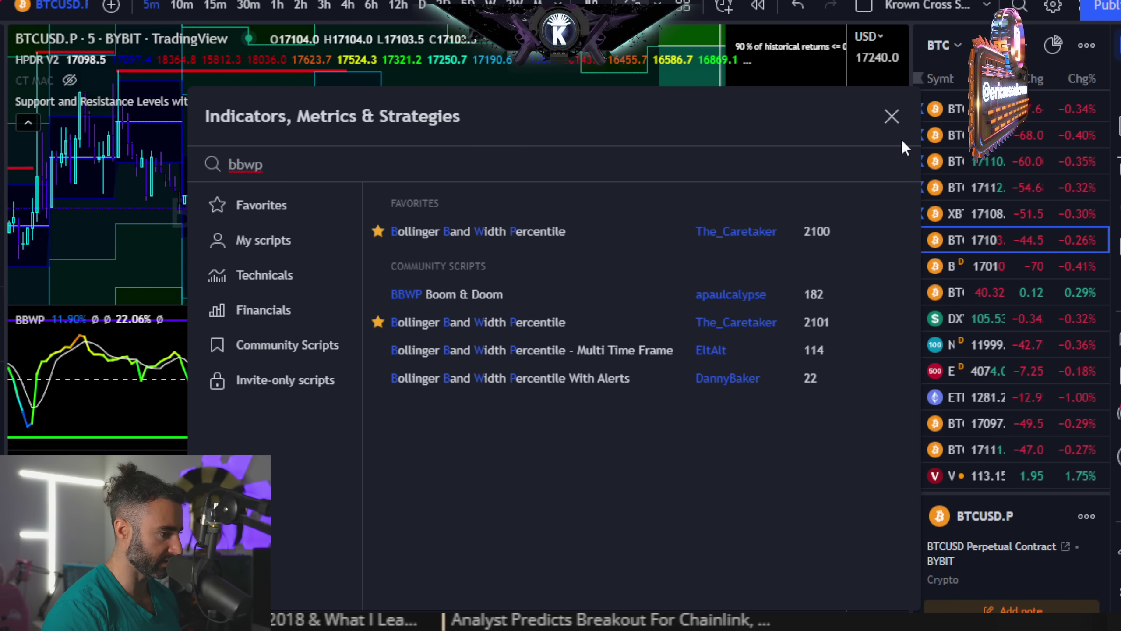
pyautogui.click(890, 116)
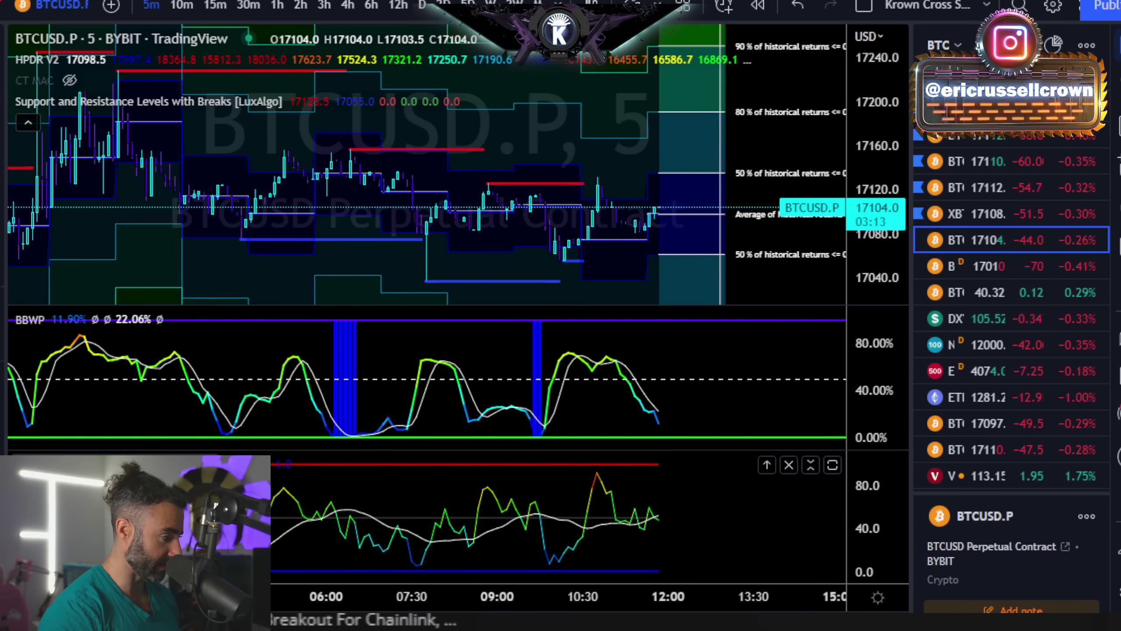
# View the PMAR & PMARP indicator's input settings, and search the indicator library for "pmarp" without adding anything
pyautogui.click(138, 464)
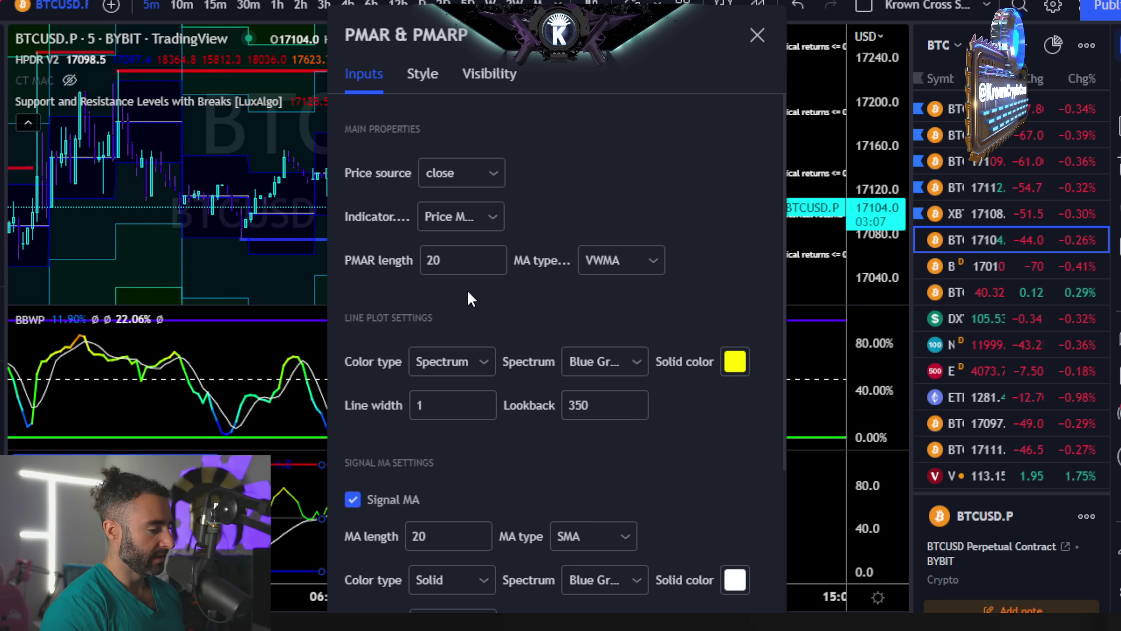
pyautogui.press('Escape')
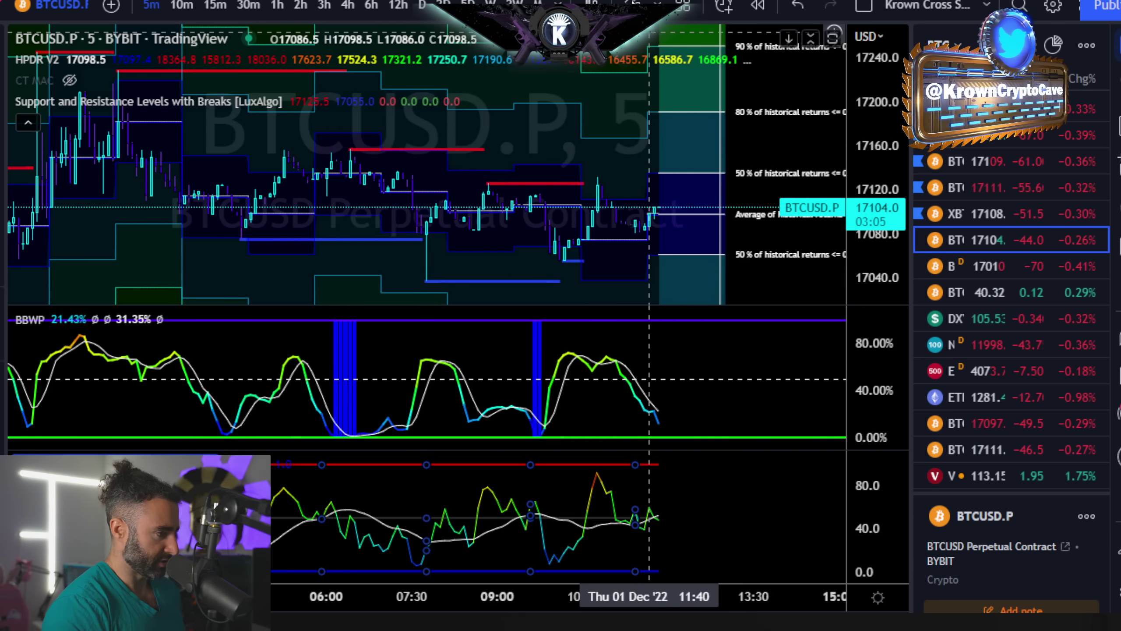
pyautogui.press('/')
pyautogui.write('pmarp')
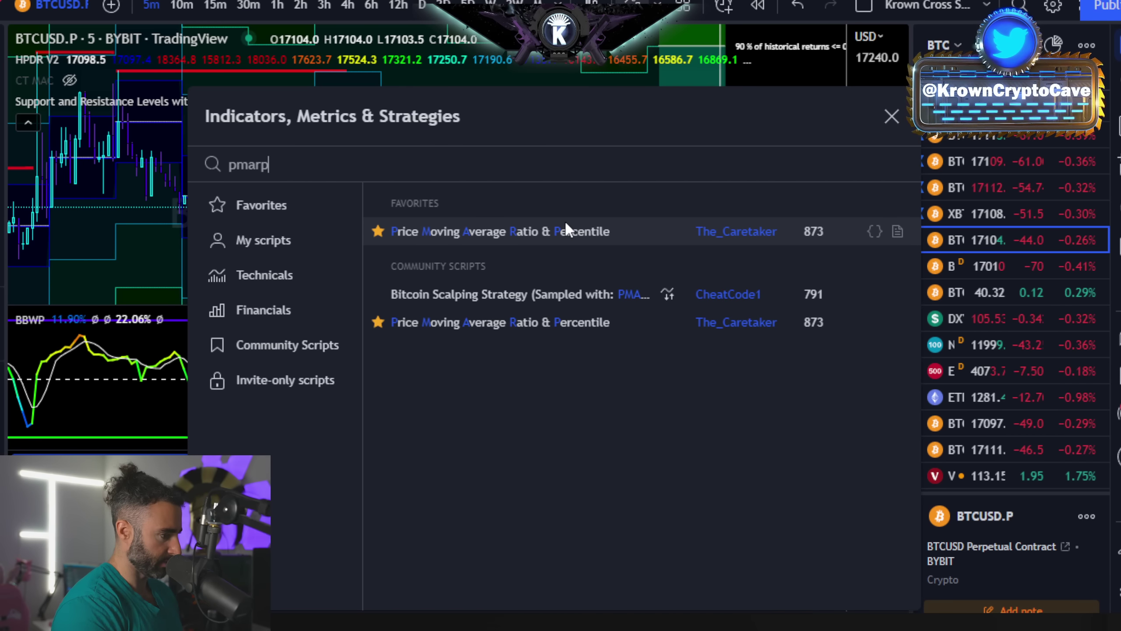
pyautogui.click(893, 118)
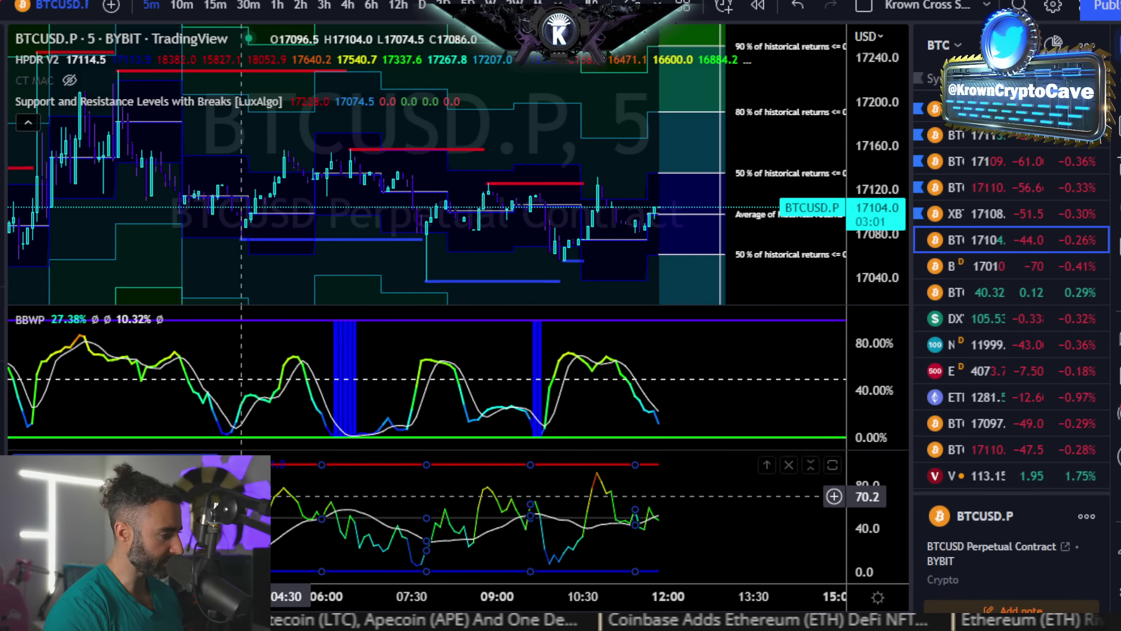
# View the PMAR & PMARP indicator's input settings, including its indicator type options, and the BBWP indicator's input settings
pyautogui.doubleClick(151, 453)
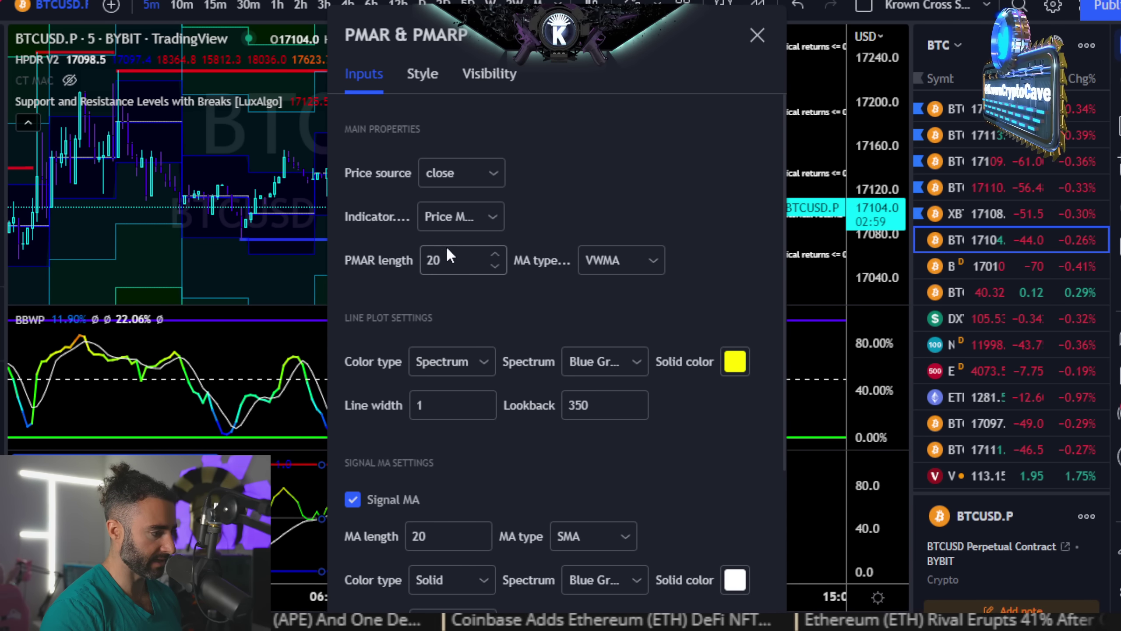
pyautogui.click(456, 218)
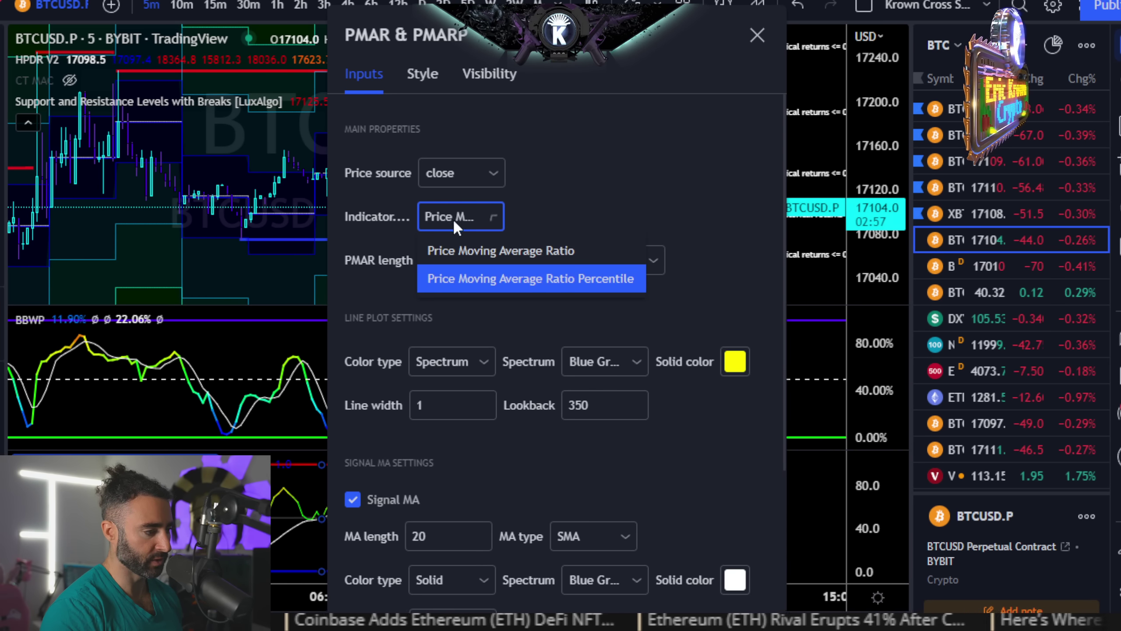
pyautogui.click(467, 252)
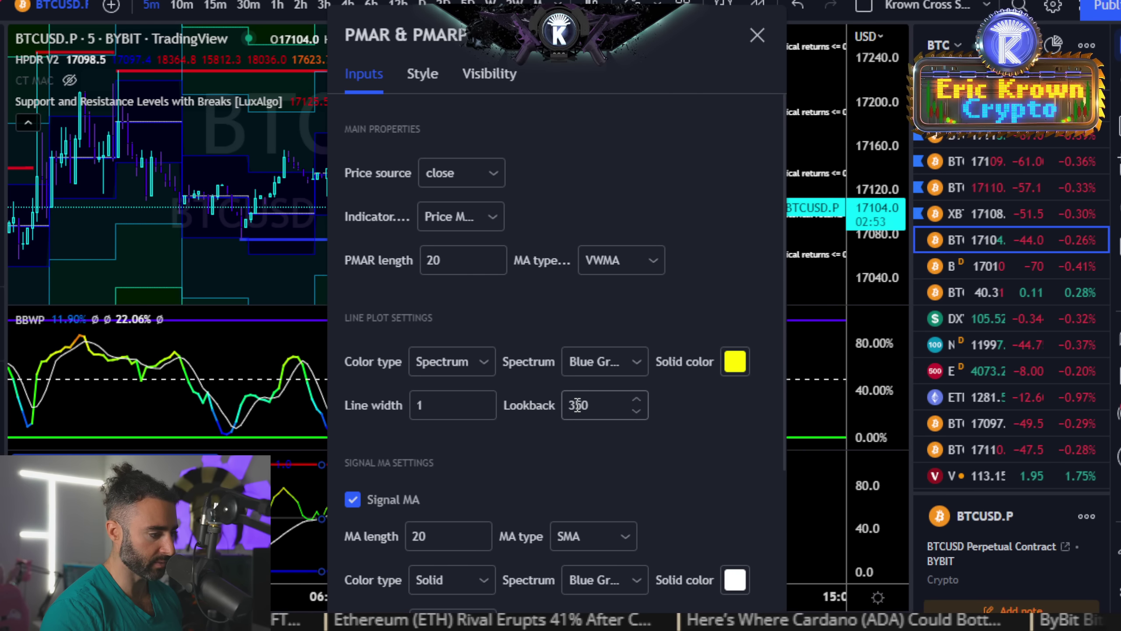
pyautogui.click(746, 628)
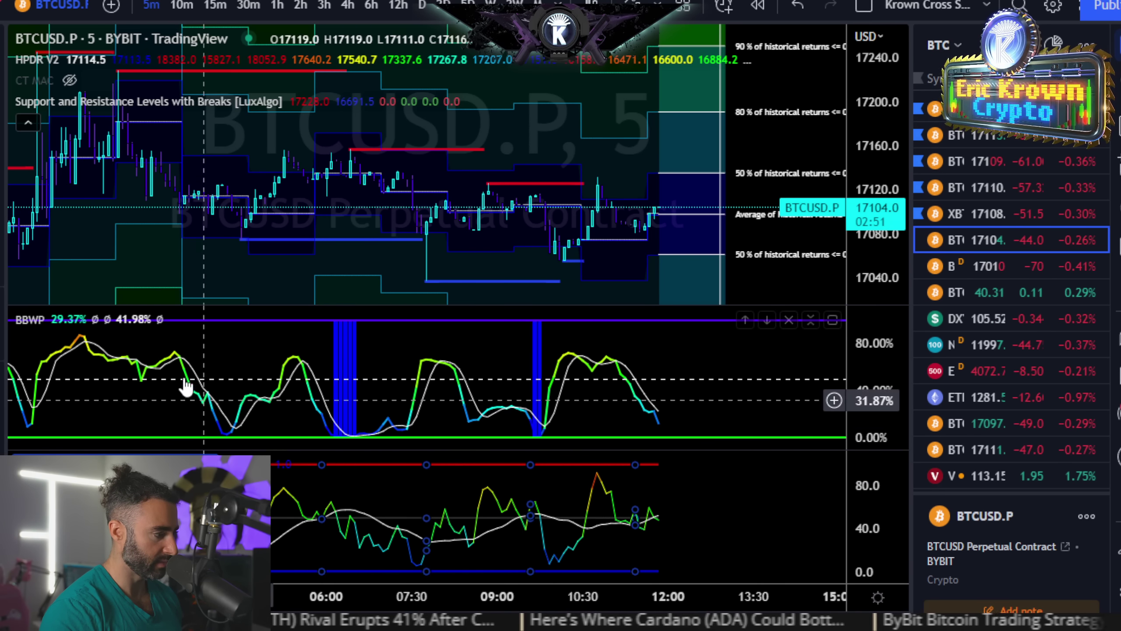
pyautogui.click(91, 318)
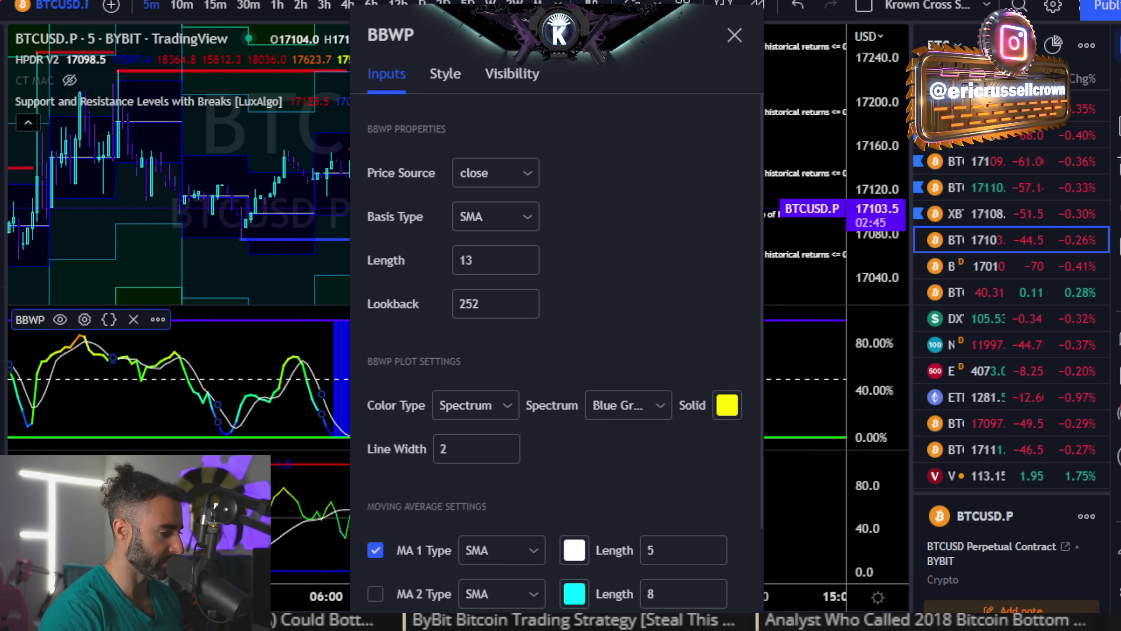
pyautogui.press('Escape')
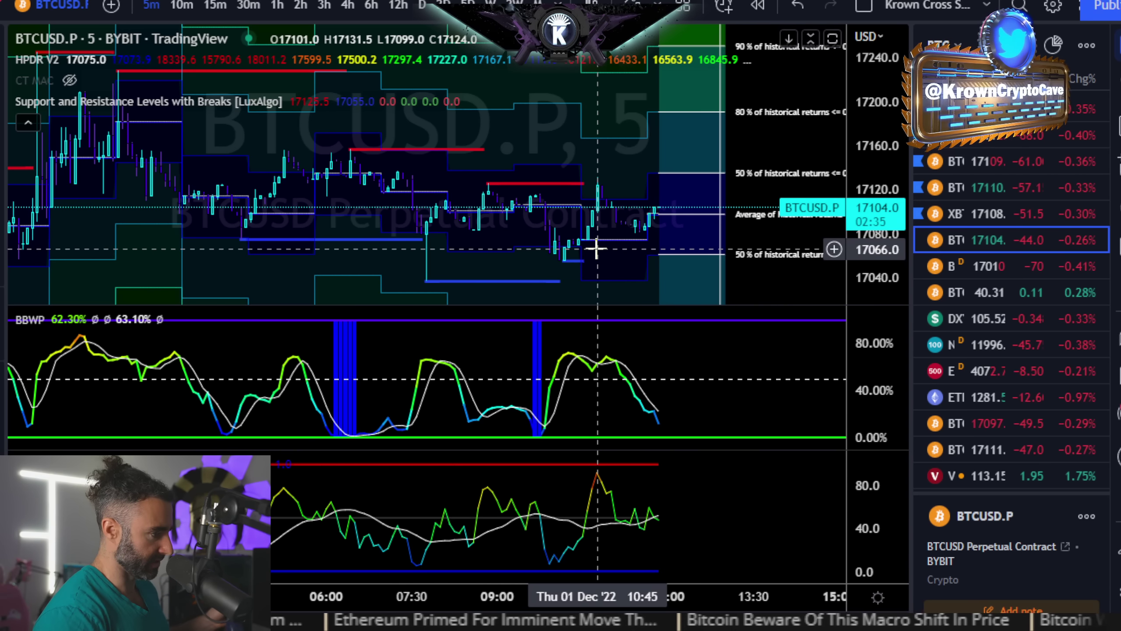
# Search the indicator library for "hpdr" and close the library without adding an indicator
pyautogui.click(634, 3)
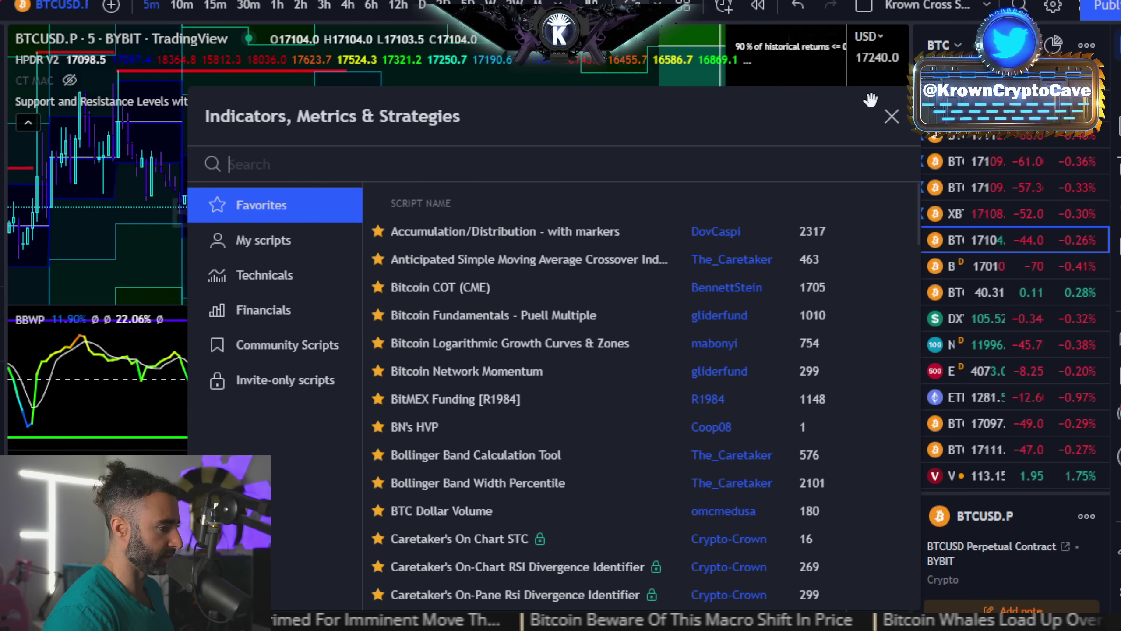
pyautogui.write('hpdrp')
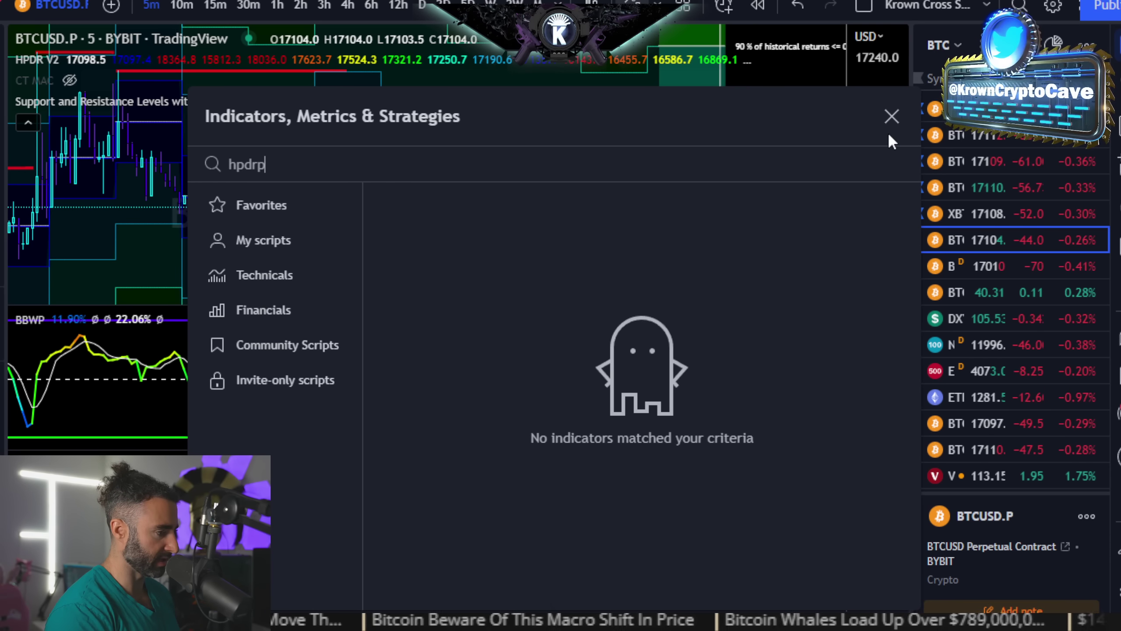
pyautogui.press('BackSpace')
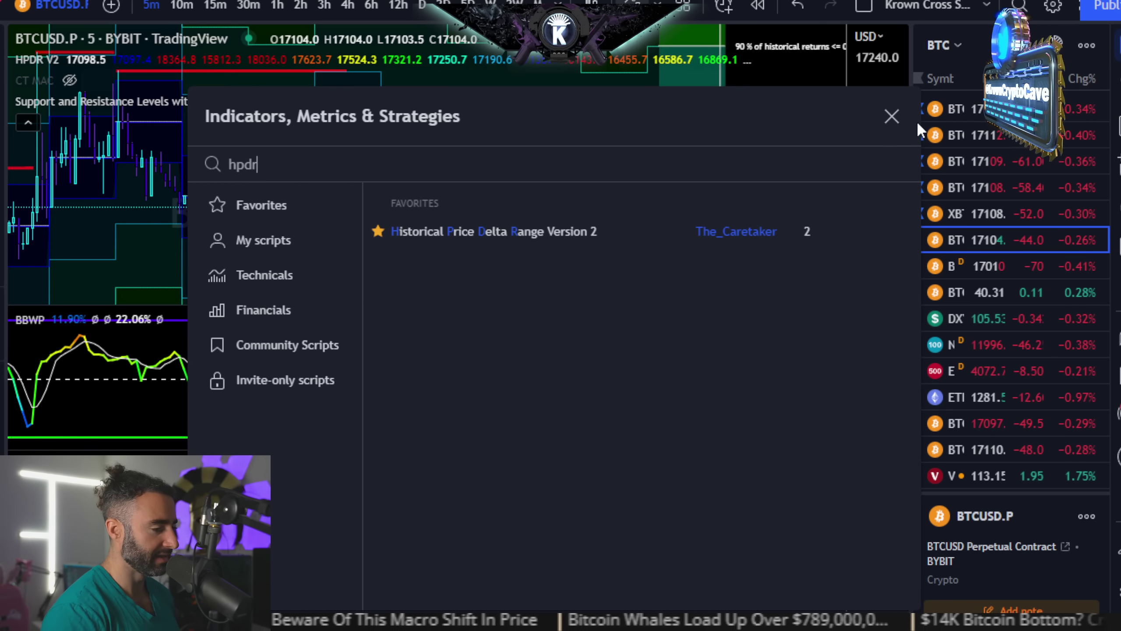
pyautogui.click(891, 116)
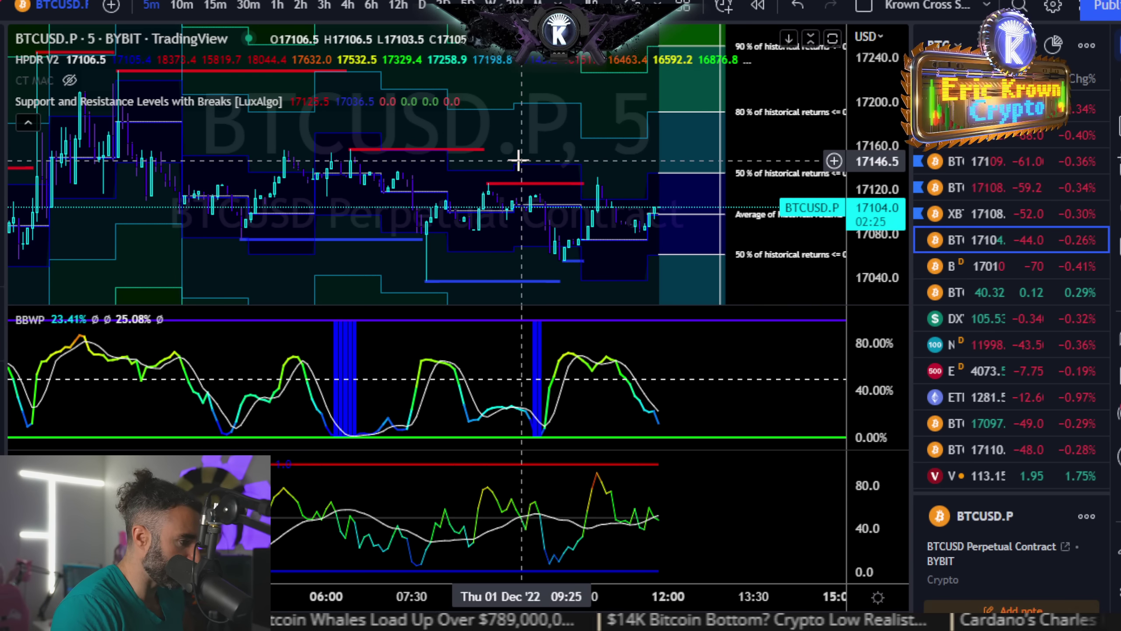
# Search the indicator library for the support and resistance indicator using "lux a" and "luxalgo", and close the library without adding anything
pyautogui.moveTo(228, 101)
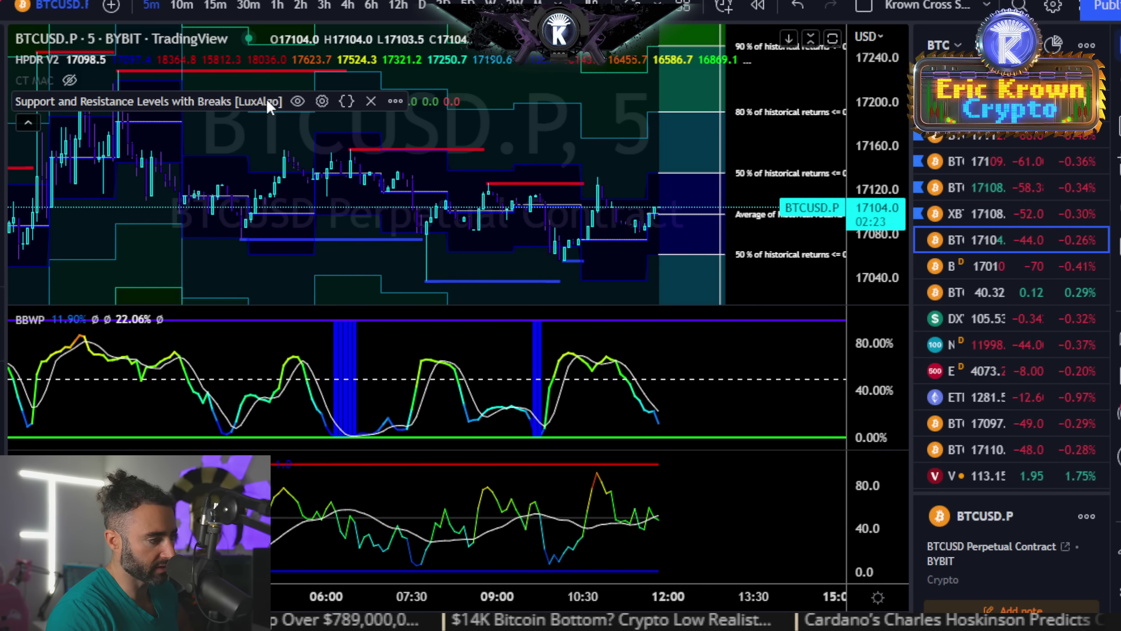
pyautogui.click(631, 5)
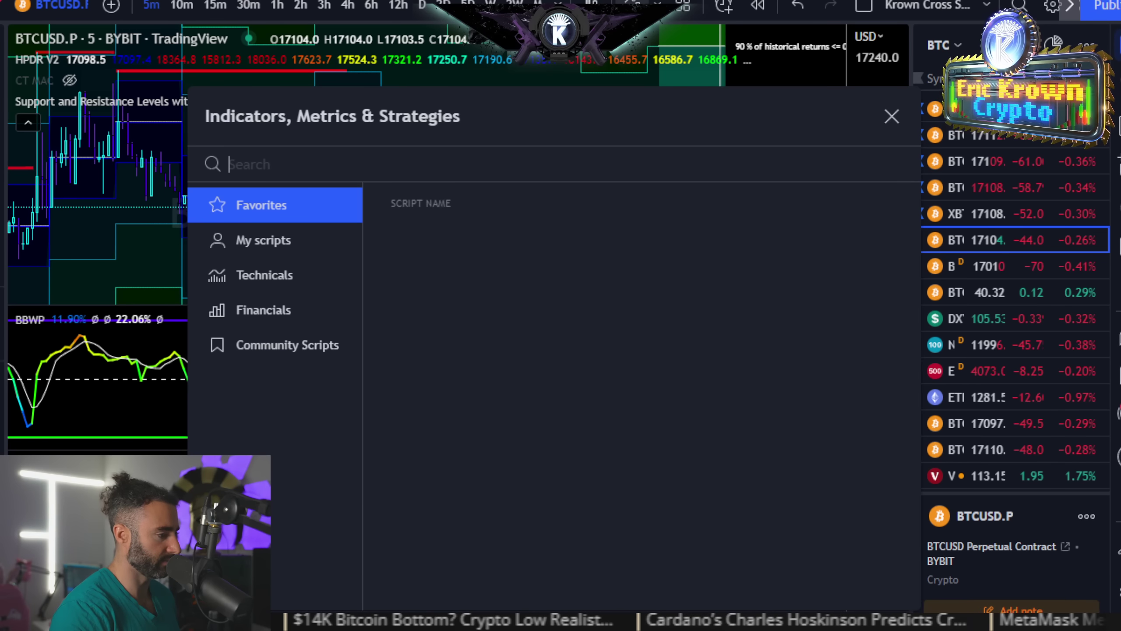
pyautogui.write('lux a')
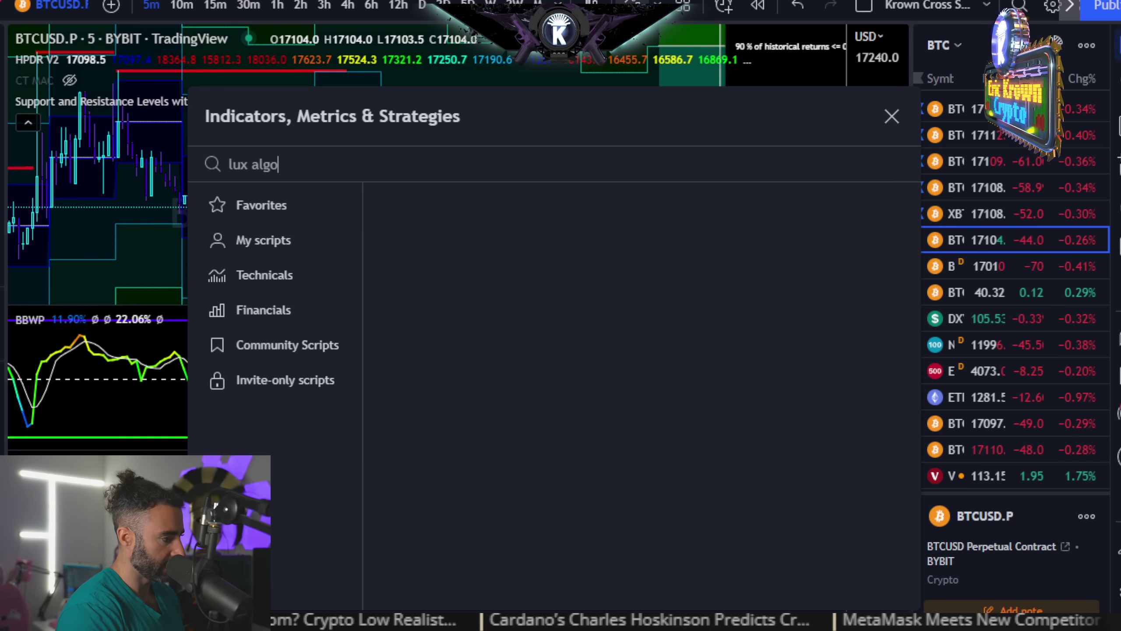
pyautogui.write('lgo')
pyautogui.press('BackSpace')
pyautogui.press('BackSpace')
pyautogui.press('BackSpace')
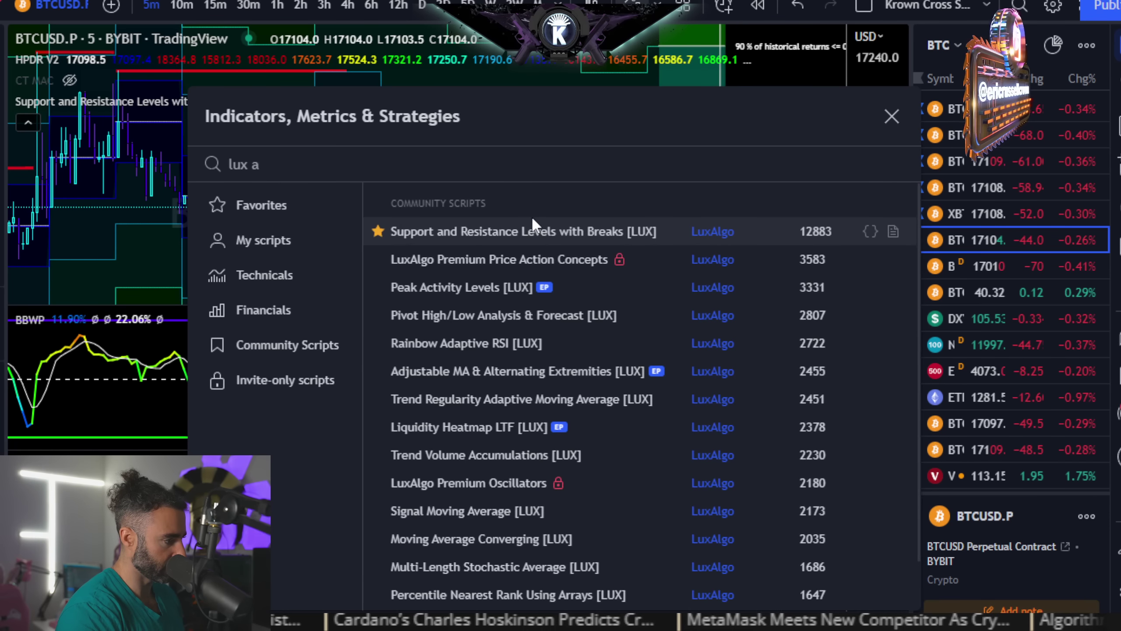
pyautogui.press('BackSpace')
pyautogui.press('BackSpace')
pyautogui.write('algo')
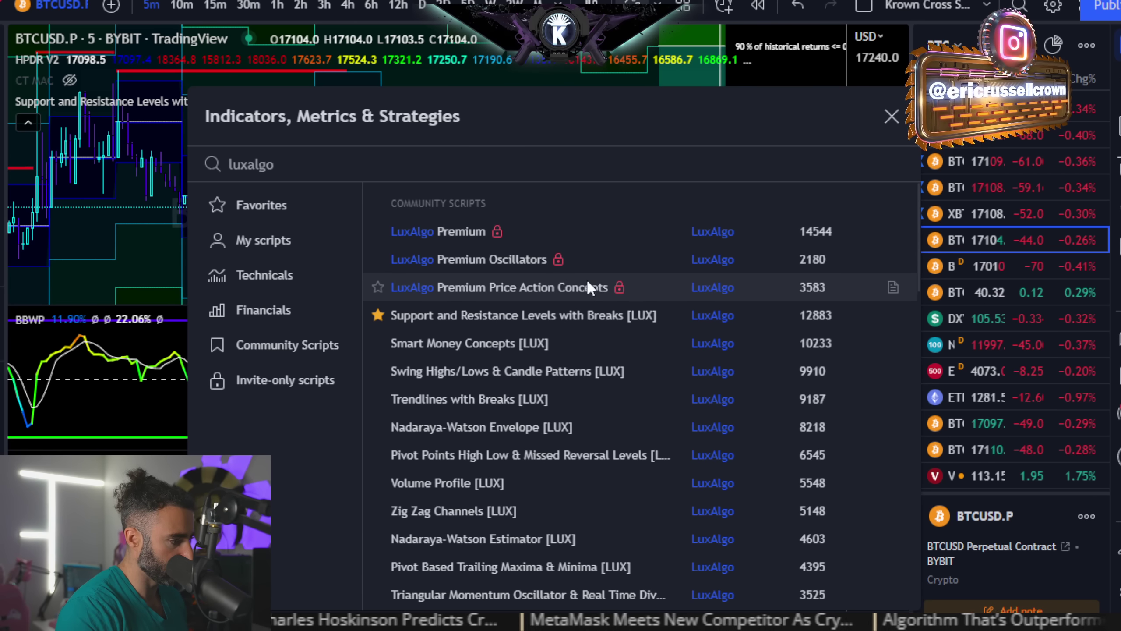
pyautogui.click(891, 117)
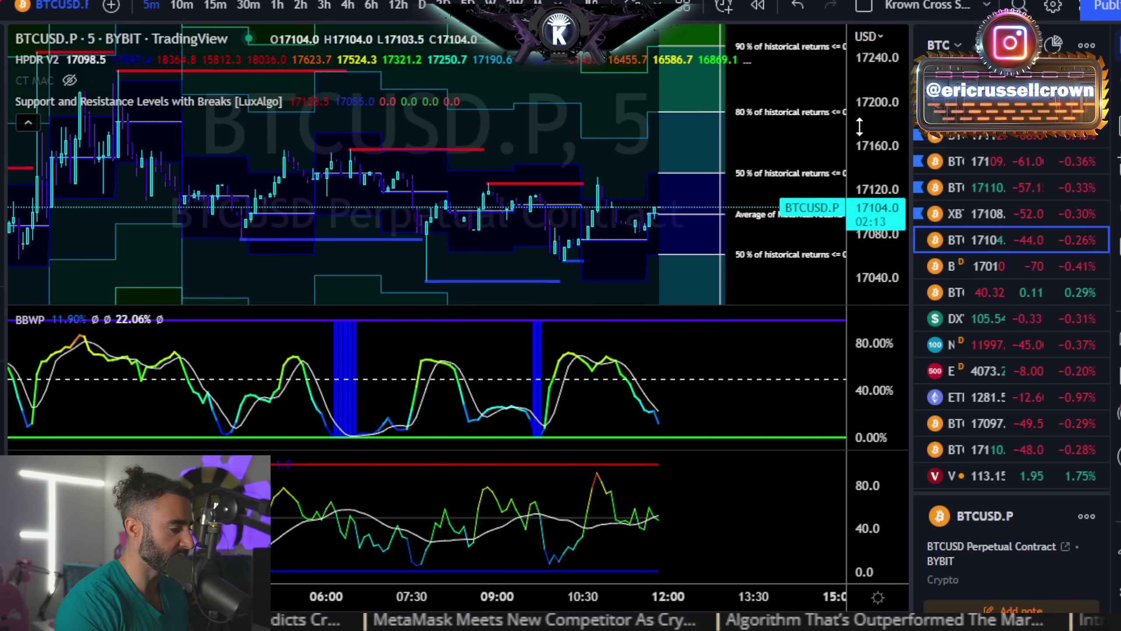
# Examine the recent candles against the support and resistance levels, and briefly view the BBWP pane at full size
pyautogui.moveTo(495, 145); pyautogui.dragTo(595, 146)
pyautogui.scroll(5, 596, 150)
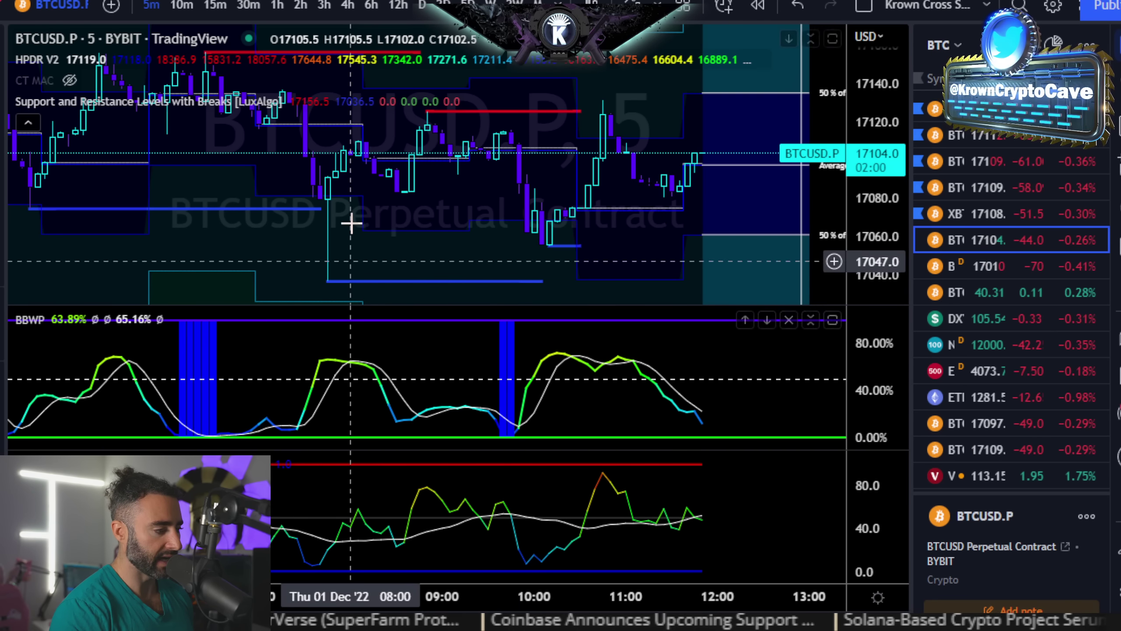
pyautogui.doubleClick(400, 351)
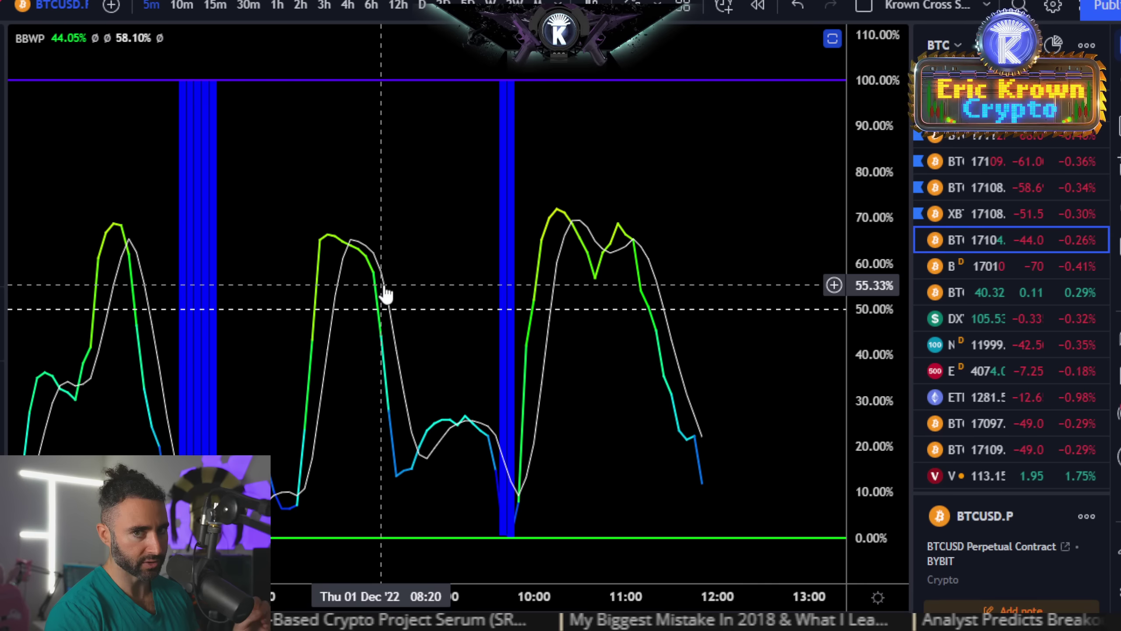
pyautogui.doubleClick(374, 210)
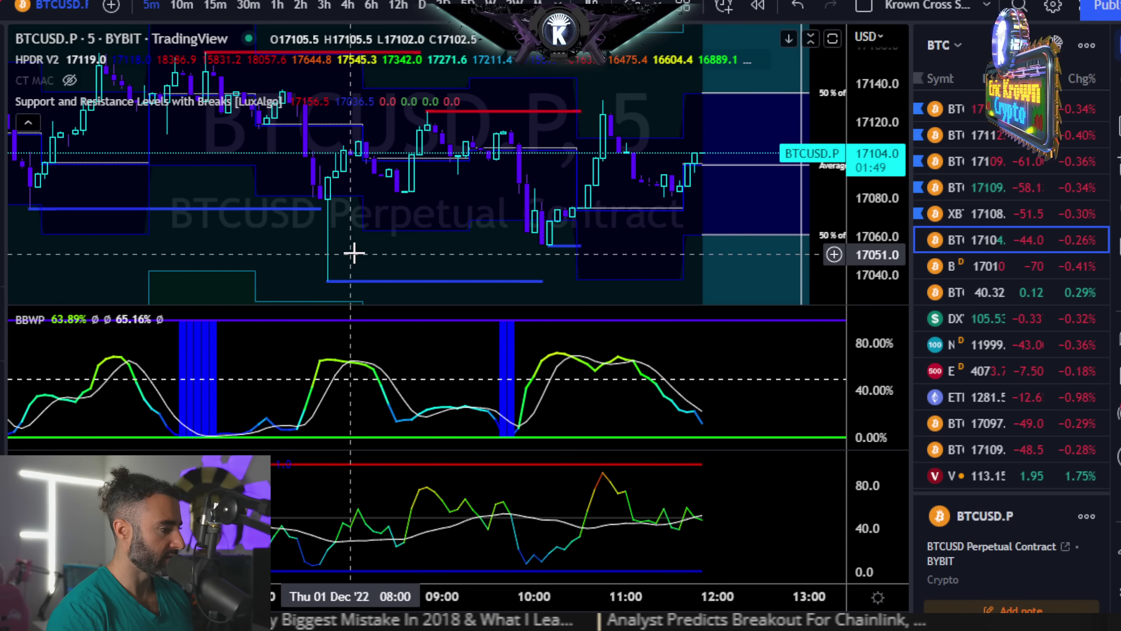
pyautogui.scroll(3, 387, 227)
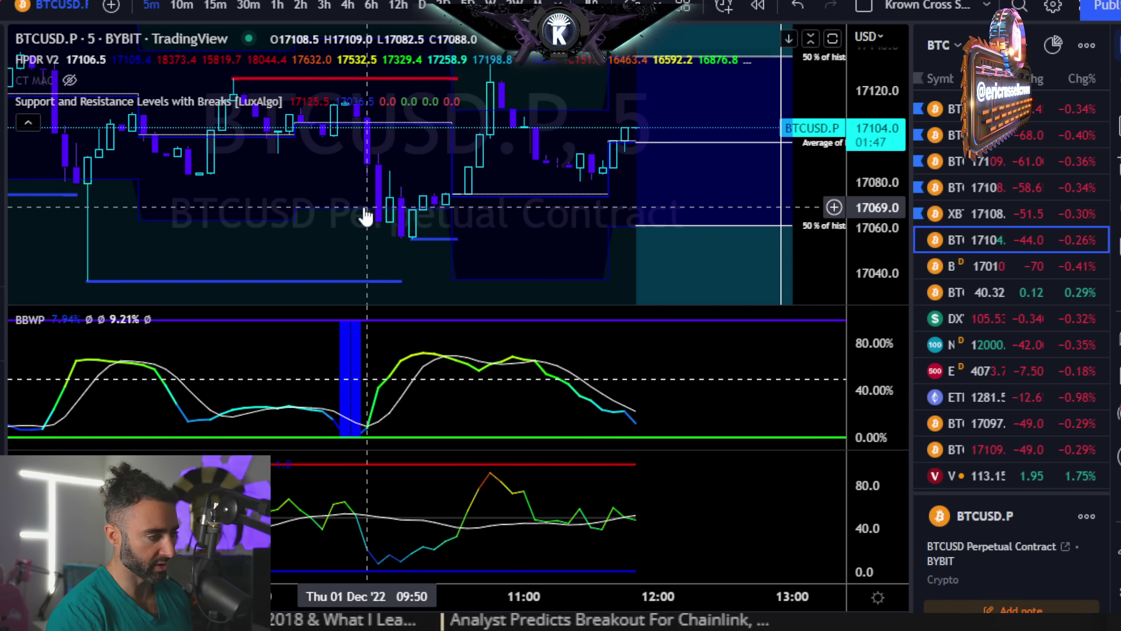
pyautogui.scroll(-8, 536, 263)
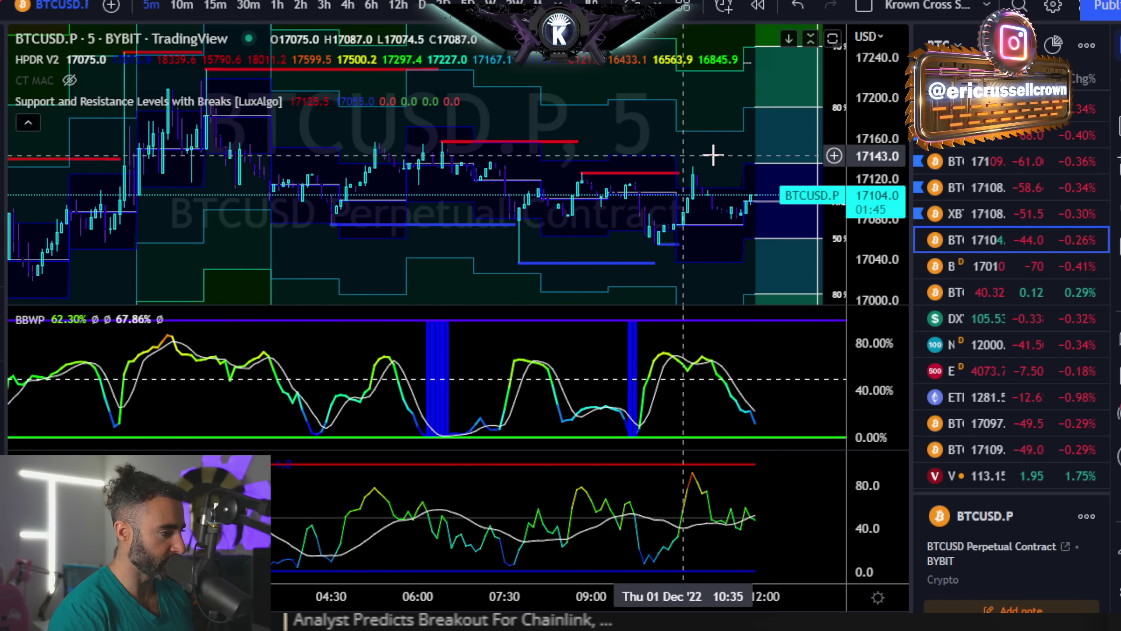
# Mark the 50 % gain and loss boundaries of the current and previous HPDR ranges with red strokes, and delete the marks
pyautogui.moveTo(716, 155); pyautogui.dragTo(420, 135)
pyautogui.scroll(-2, 148, 144)
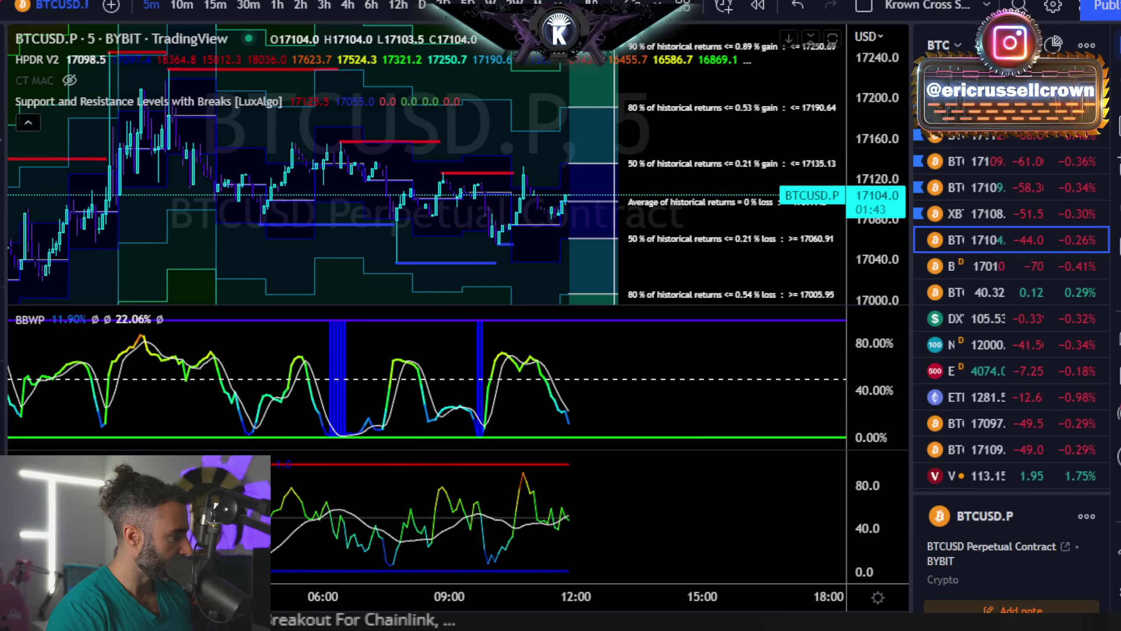
pyautogui.moveTo(566, 238); pyautogui.dragTo(619, 240)
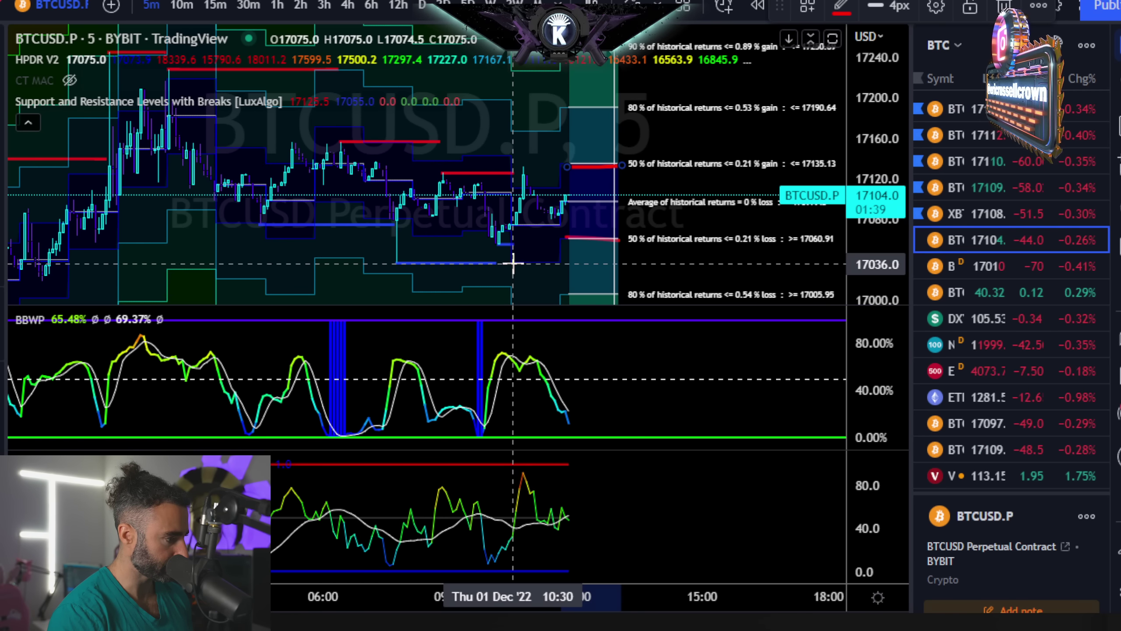
pyautogui.moveTo(512, 257); pyautogui.dragTo(561, 259)
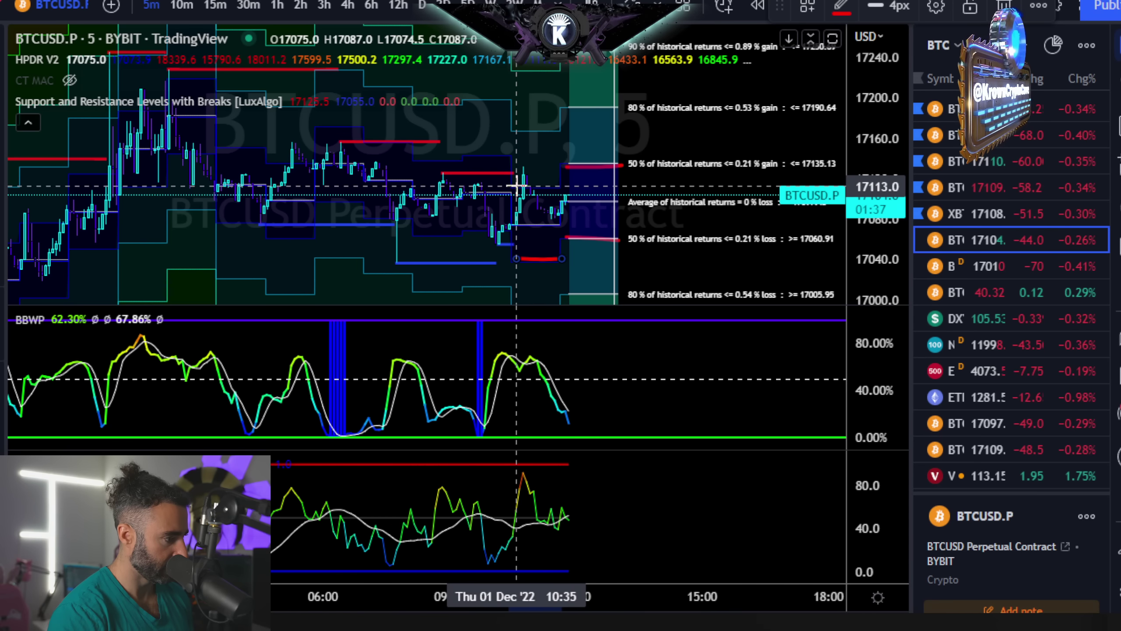
pyautogui.click(562, 188)
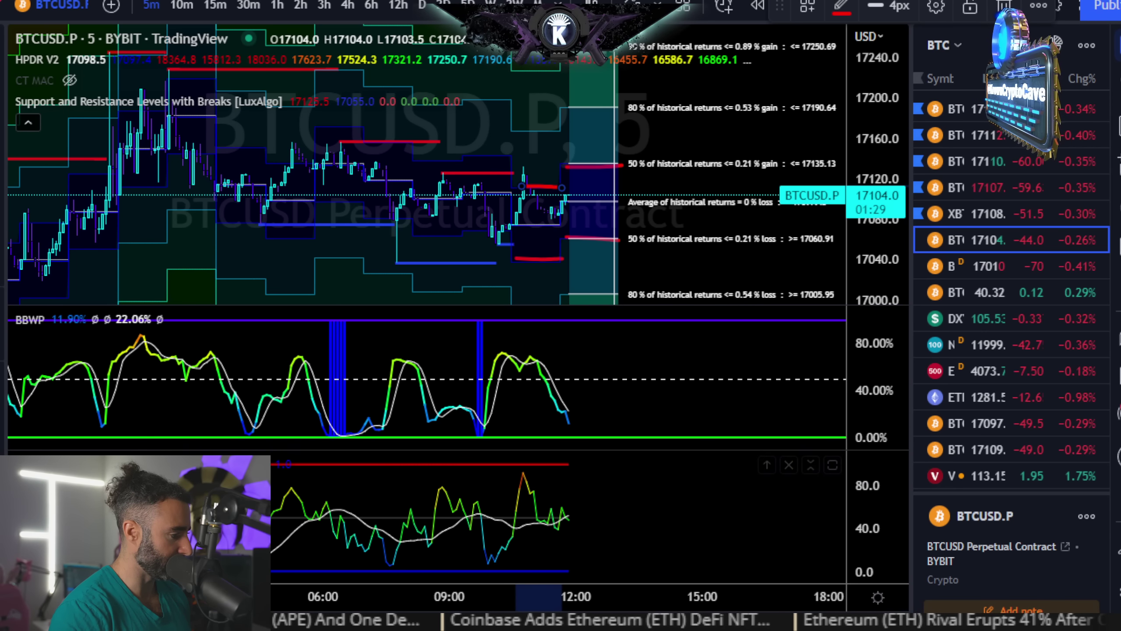
pyautogui.press('Delete')
# Place a horizontal line at about 75.1 in the PMARP pane
pyautogui.click(2, 82)
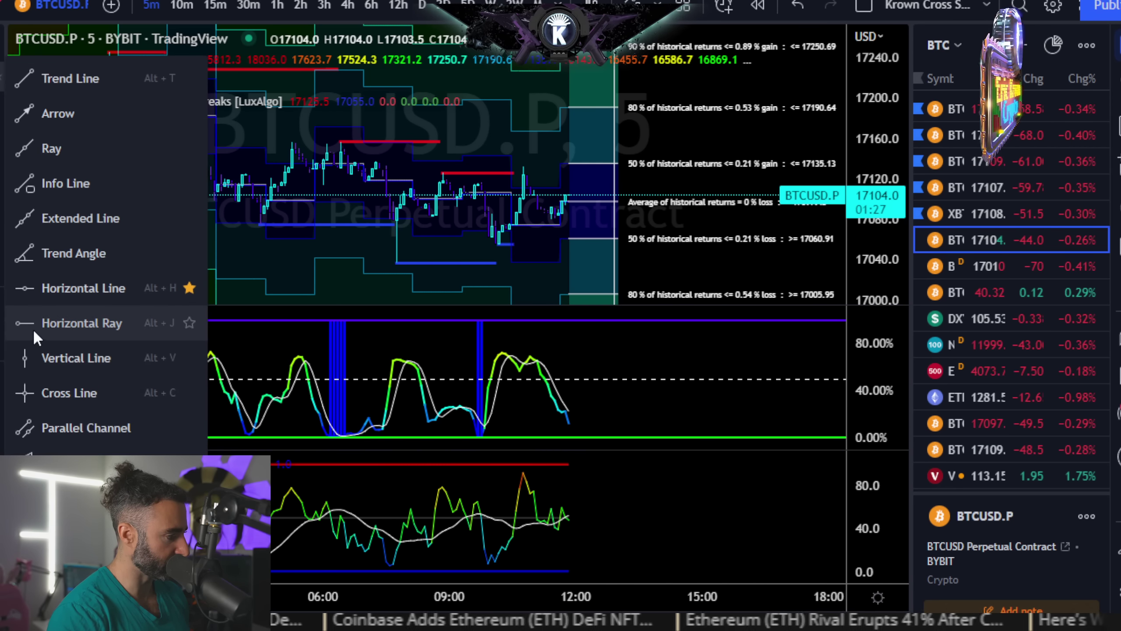
pyautogui.click(53, 291)
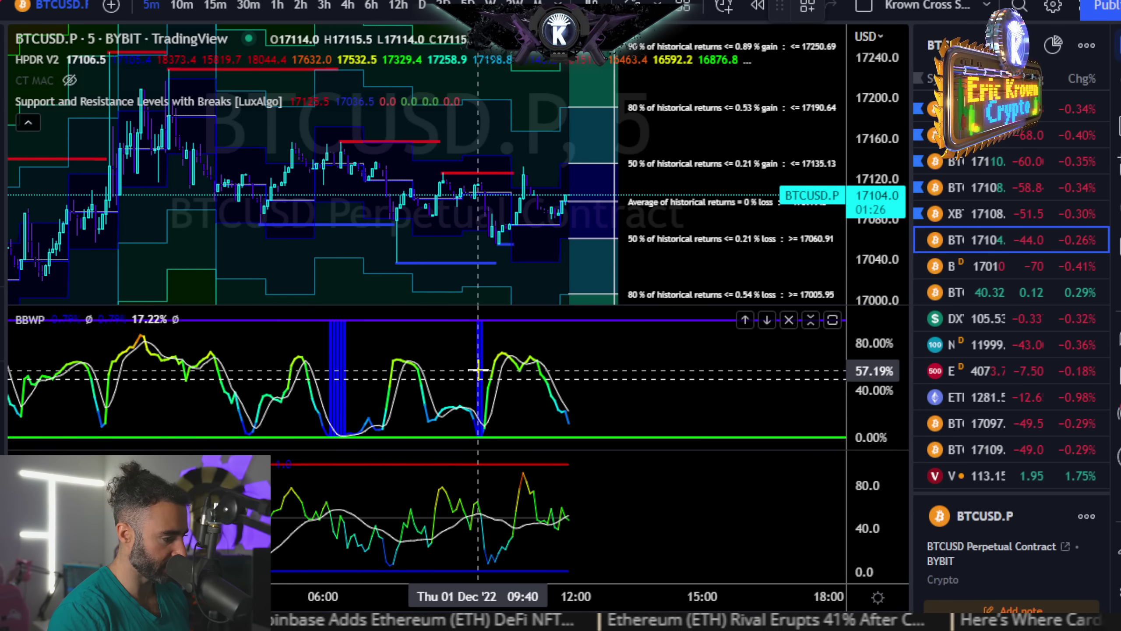
pyautogui.click(576, 490)
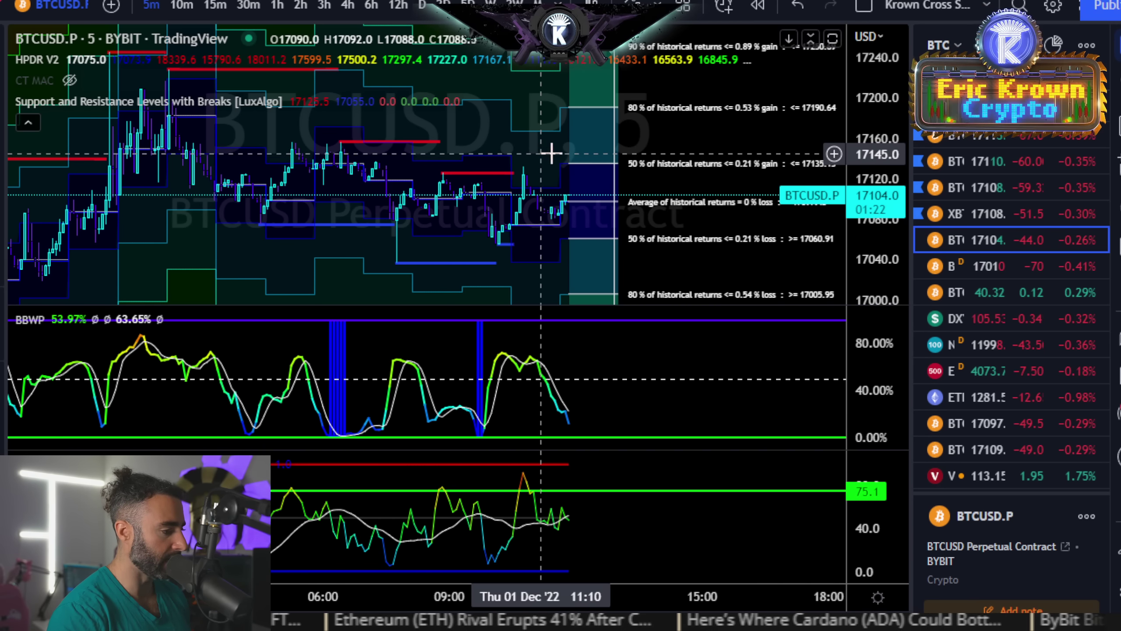
# Place vertical lines on the 09:55 and 10:05 candles of 1 December 2022
pyautogui.scroll(5, 656, 258)
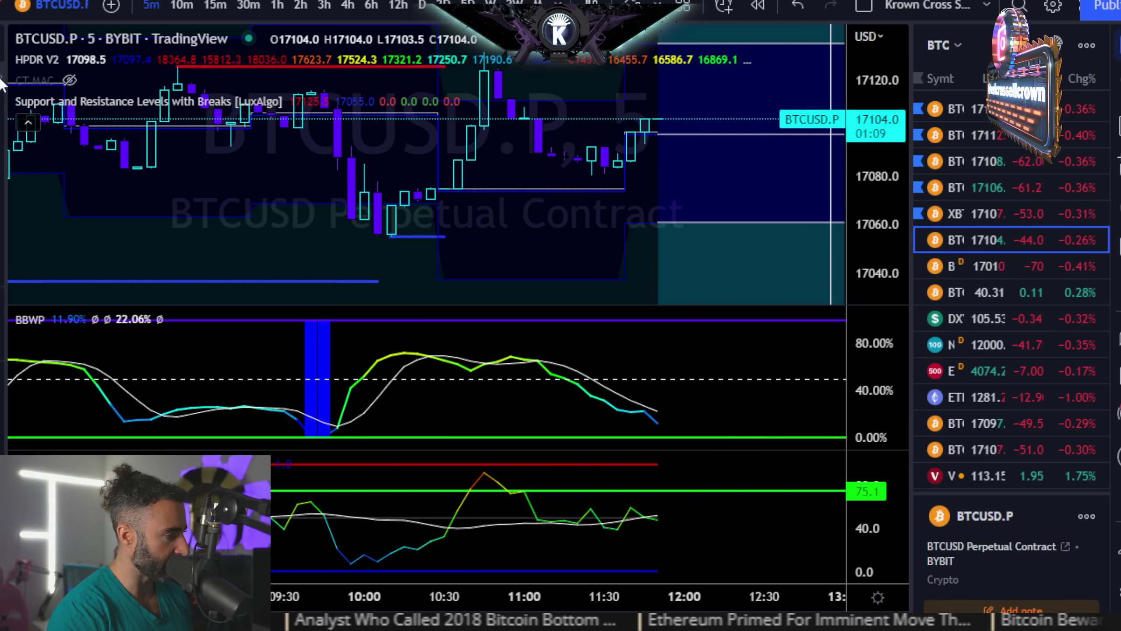
pyautogui.click(3, 69)
pyautogui.click(72, 356)
pyautogui.click(350, 257)
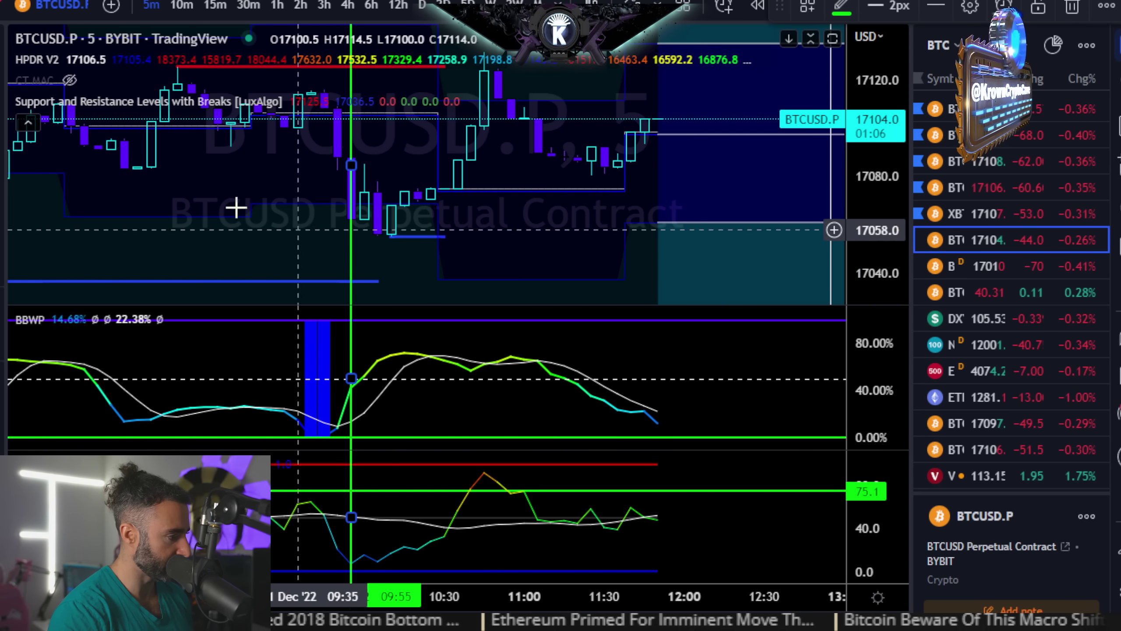
pyautogui.click(378, 267)
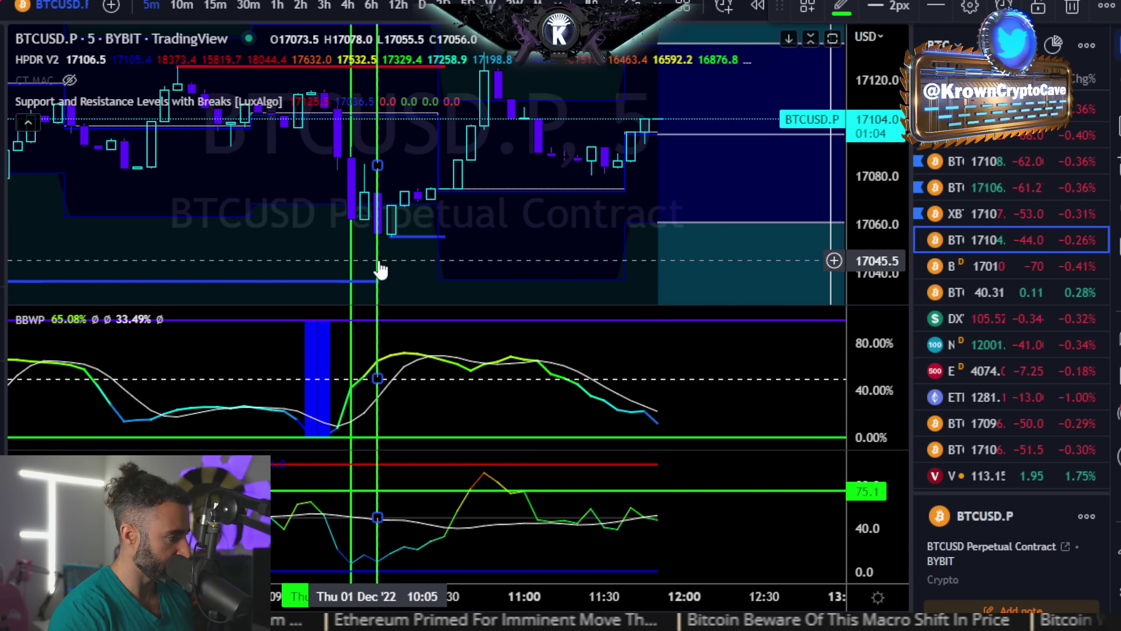
# Examine the BBWP line and its moving average around the two vertical lines at full size, and restore the price and PMARP panes
pyautogui.doubleClick(423, 333)
pyautogui.scroll(4, 393, 421)
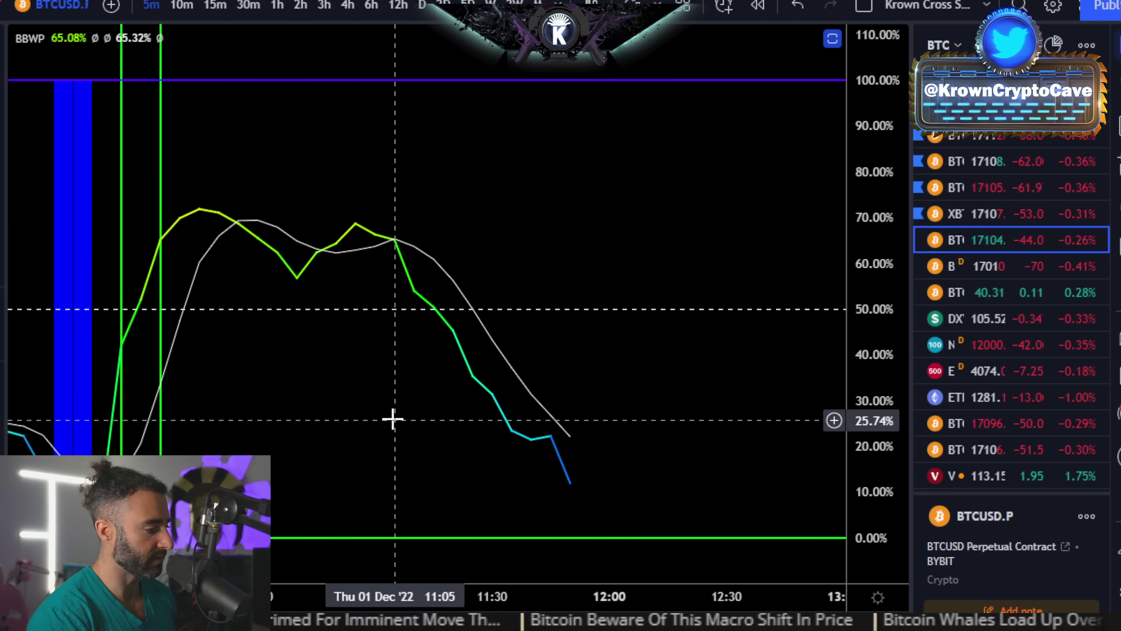
pyautogui.moveTo(296, 433); pyautogui.dragTo(725, 390)
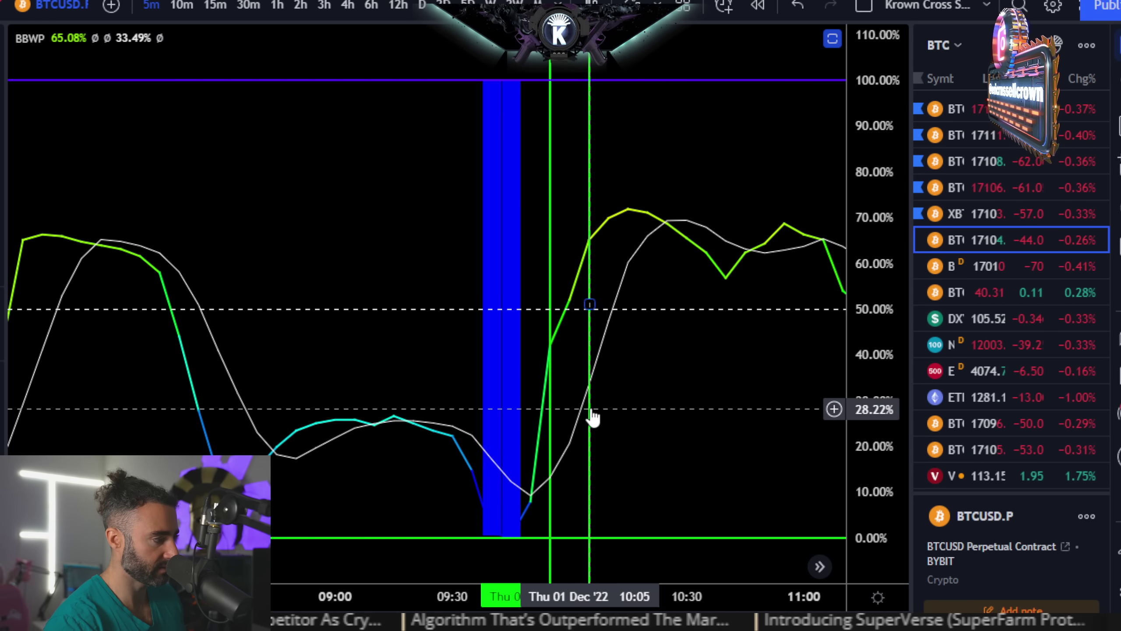
pyautogui.doubleClick(625, 343)
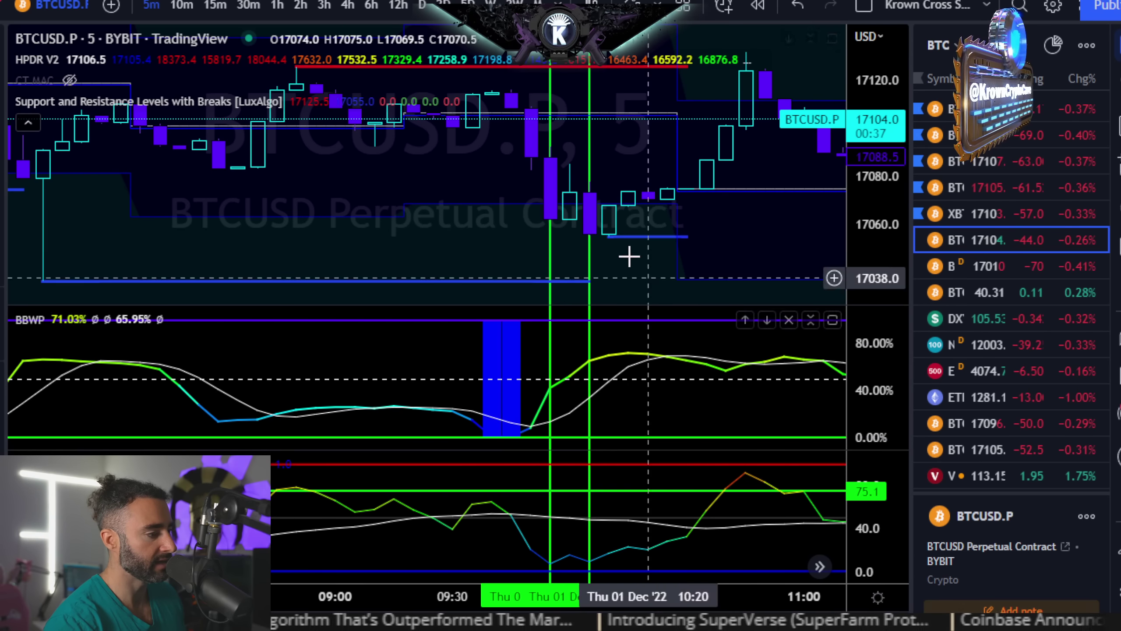
pyautogui.scroll(-4, 440, 268)
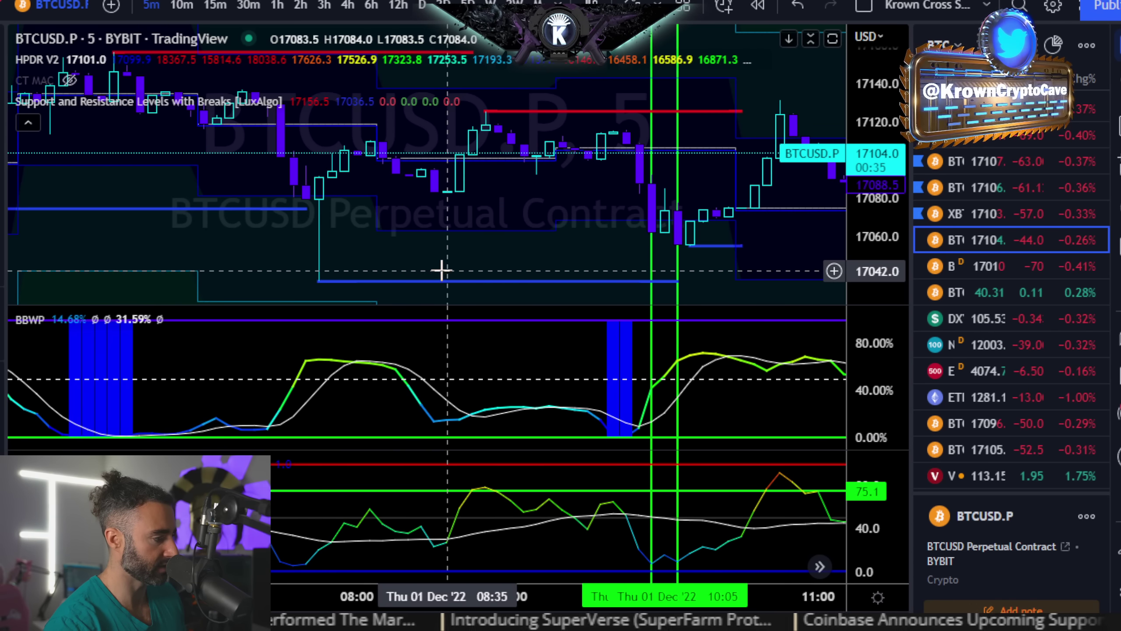
# Place a vertical line on the 07:40 candle of 1 December 2022 and examine the BBWP line around it
pyautogui.moveTo(363, 253); pyautogui.dragTo(681, 229)
pyautogui.scroll(2, 680, 229)
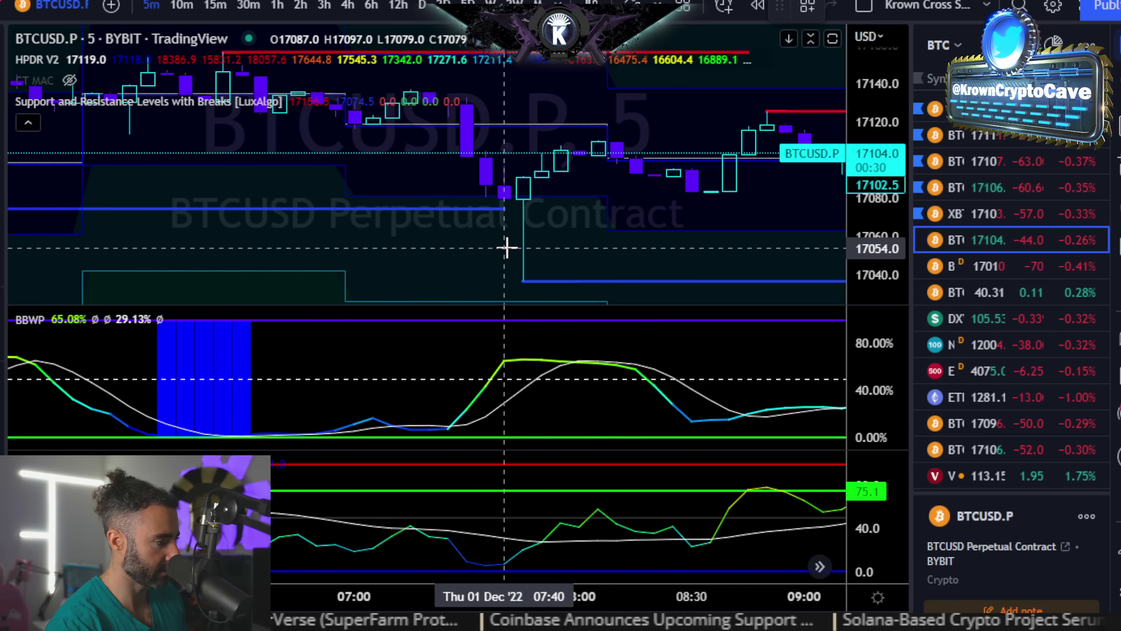
pyautogui.hotkey('alt', 'v')
pyautogui.doubleClick(467, 355)
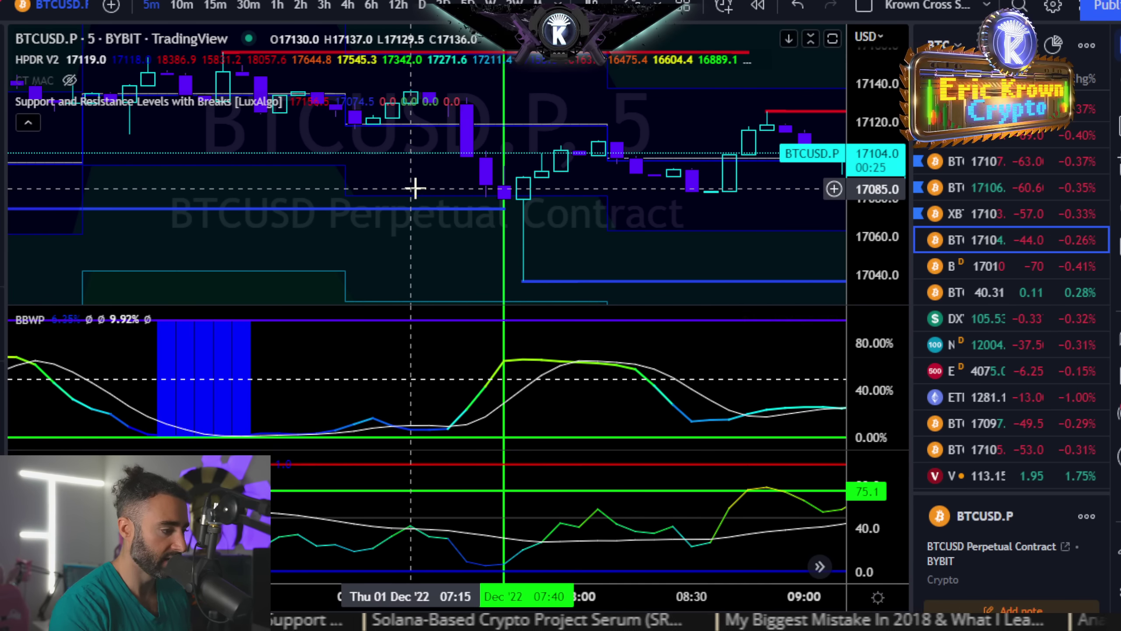
# Place a vertical line on the 02:50 candle of 1 December 2022 and examine the BBWP crossing there at full size
pyautogui.moveTo(378, 263); pyautogui.dragTo(606, 246)
pyautogui.scroll(-2, 530, 260)
pyautogui.moveTo(153, 270); pyautogui.dragTo(597, 258)
pyautogui.scroll(-3, 530, 275)
pyautogui.scroll(3, 410, 210)
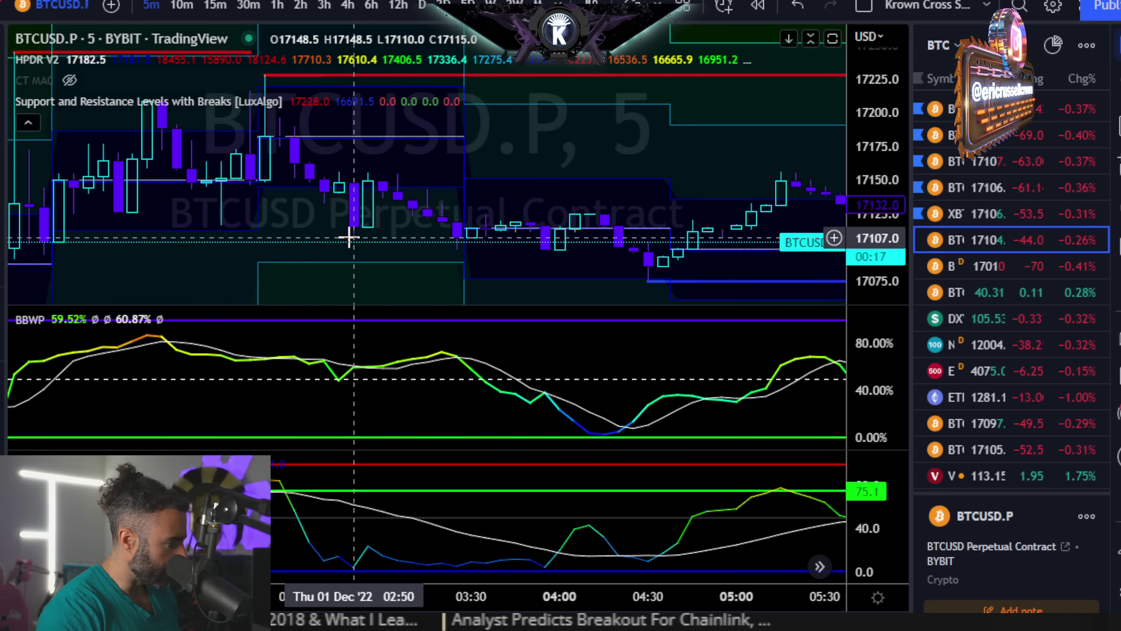
pyautogui.hotkey('alt', 'v')
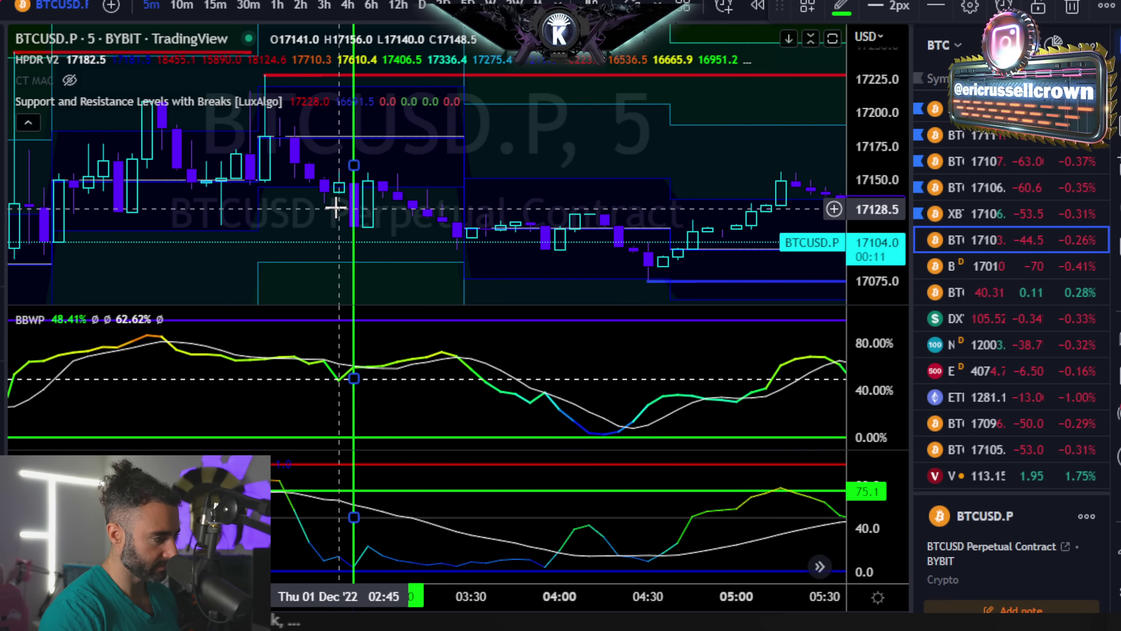
pyautogui.doubleClick(335, 332)
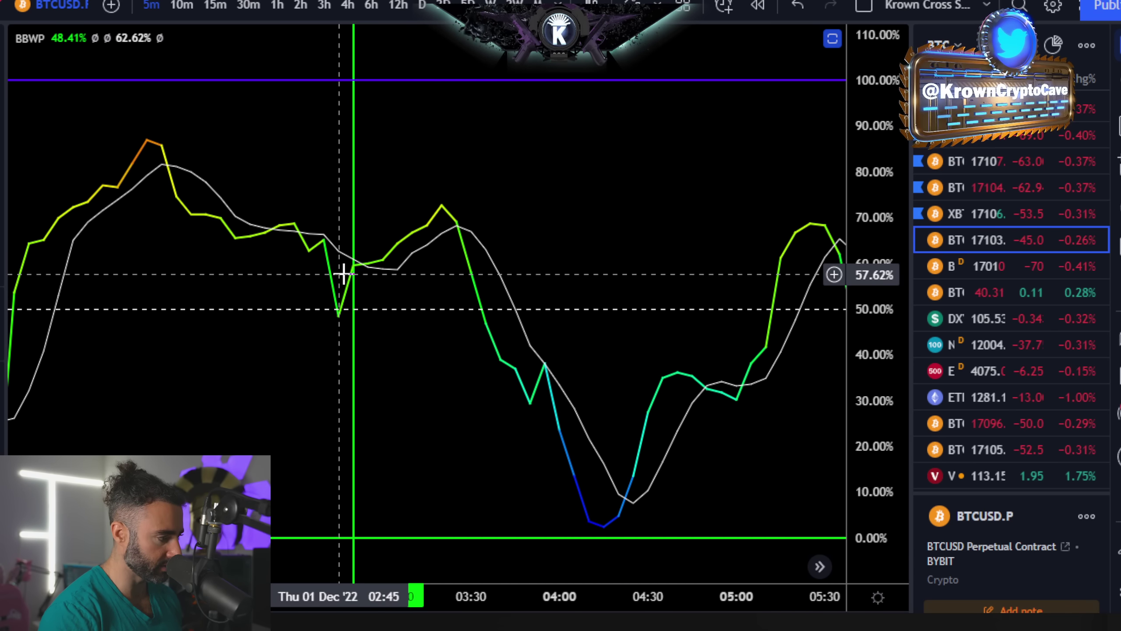
pyautogui.doubleClick(400, 175)
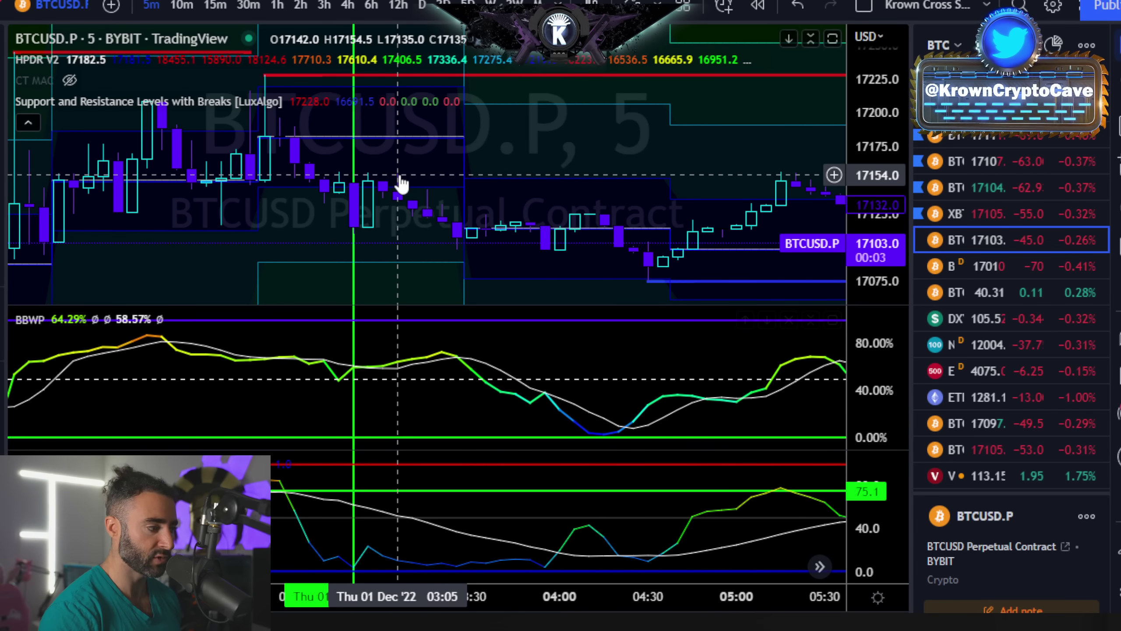
# Place a horizontal ray at 17009.5 on the price chart, starting shortly before 22:00 on 30 November 2022
pyautogui.scroll(-2, 443, 195)
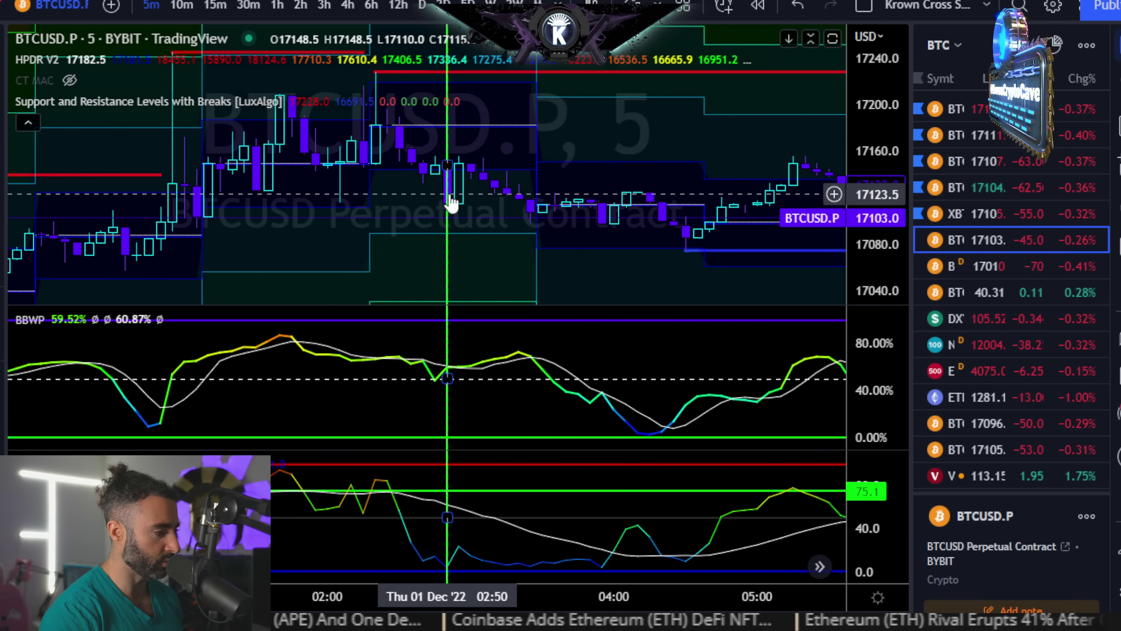
pyautogui.scroll(-3, 542, 219)
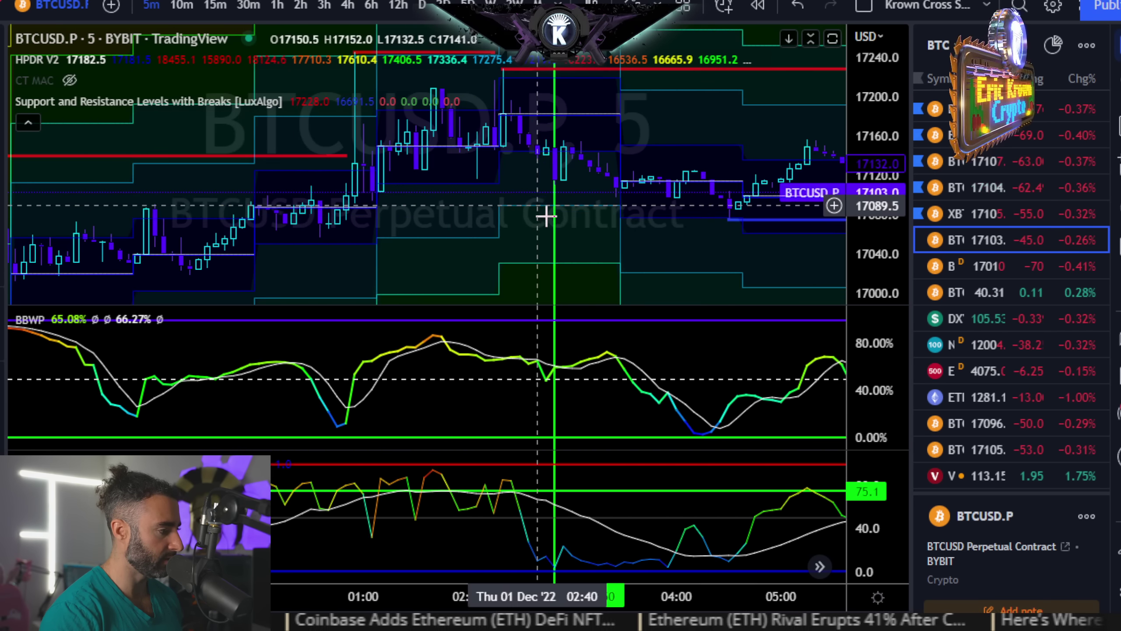
pyautogui.scroll(-1, 576, 239)
pyautogui.scroll(-3, 575, 223)
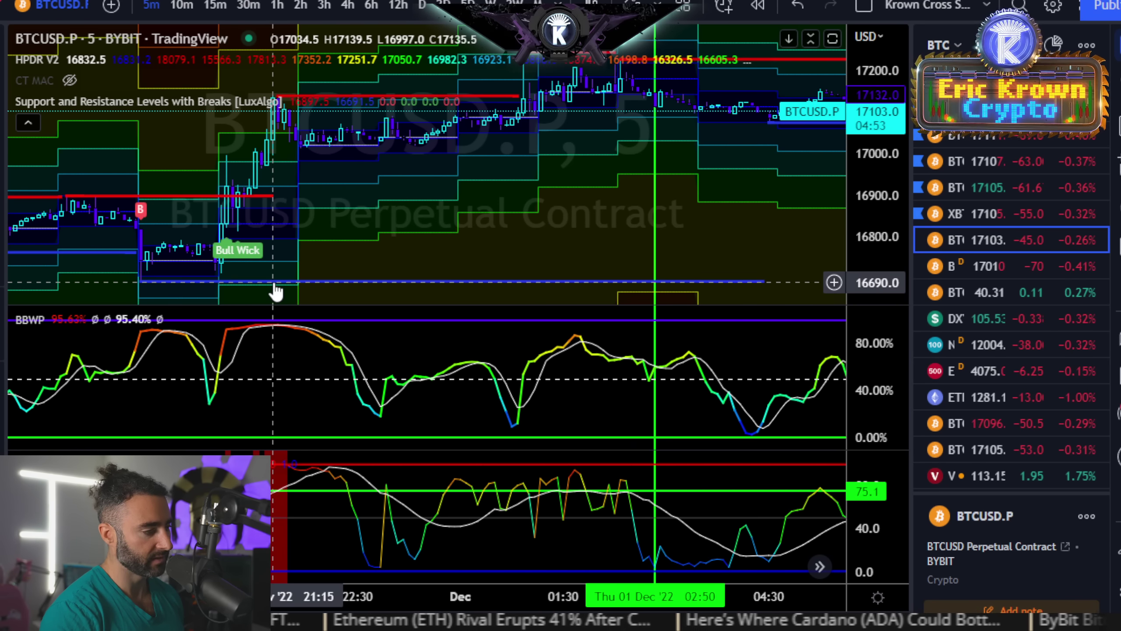
pyautogui.scroll(2, 278, 283)
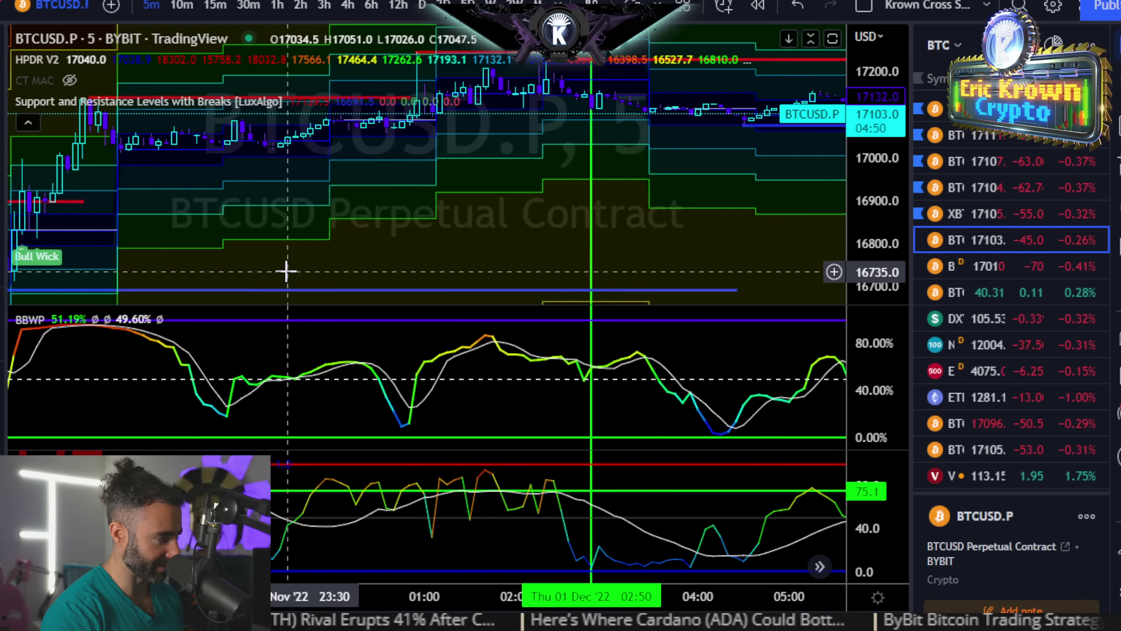
pyautogui.click(2, 85)
pyautogui.click(44, 323)
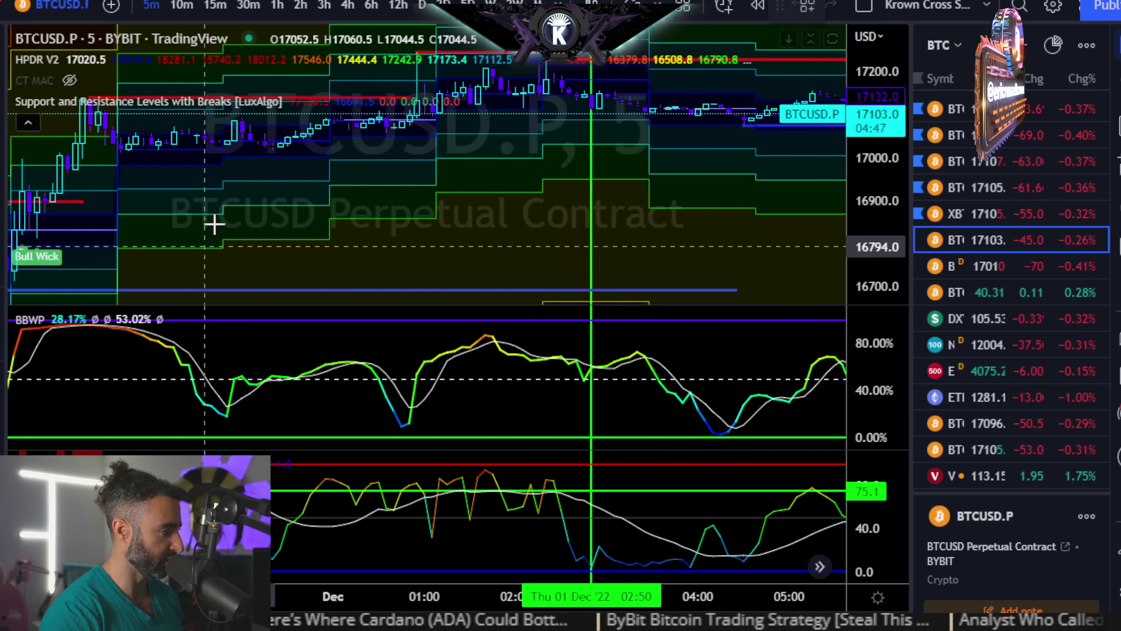
pyautogui.click(117, 157)
pyautogui.scroll(2, 594, 232)
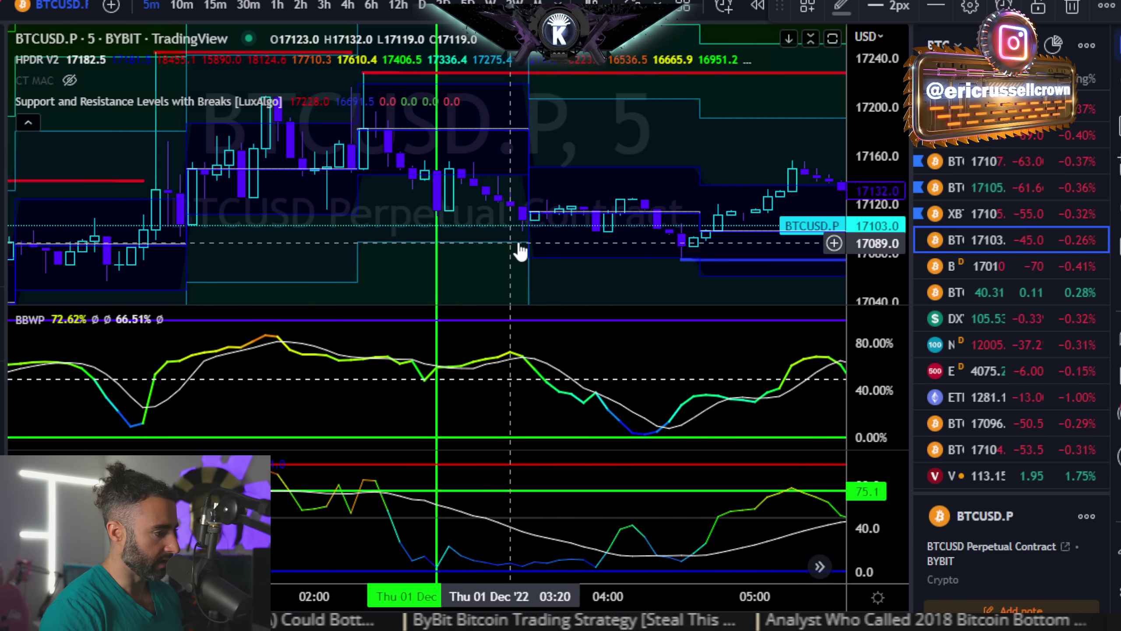
# Place a vertical line on the 05:15 candle of 1 December 2022 to mark the trade's exit
pyautogui.moveTo(485, 258); pyautogui.dragTo(426, 258)
pyautogui.scroll(-3, 432, 259)
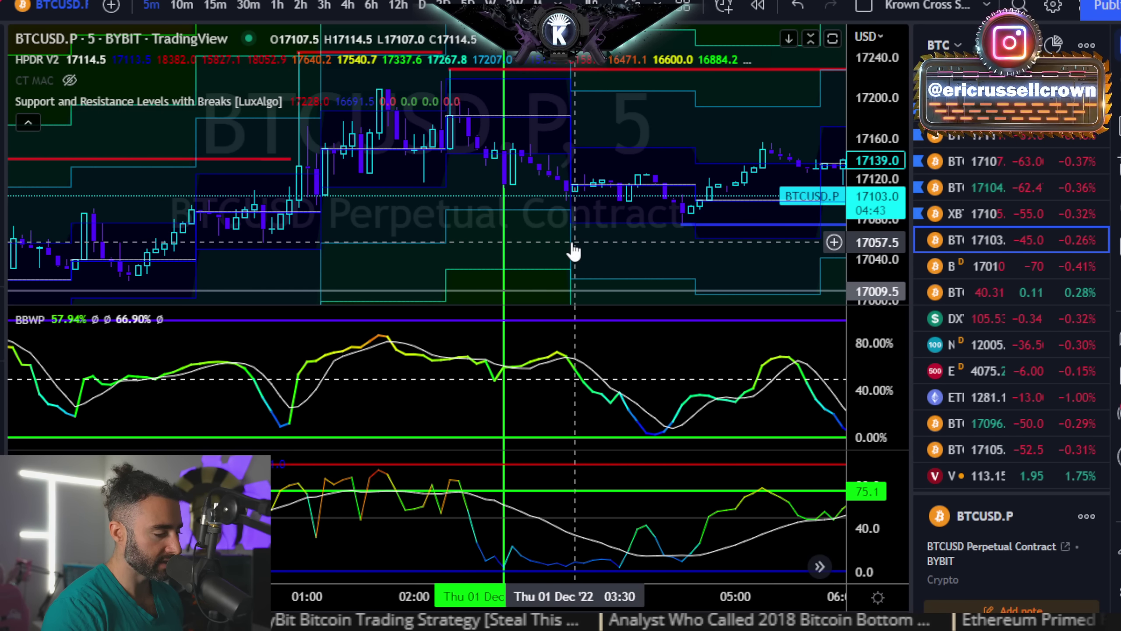
pyautogui.scroll(-2, 574, 251)
pyautogui.scroll(2, 670, 181)
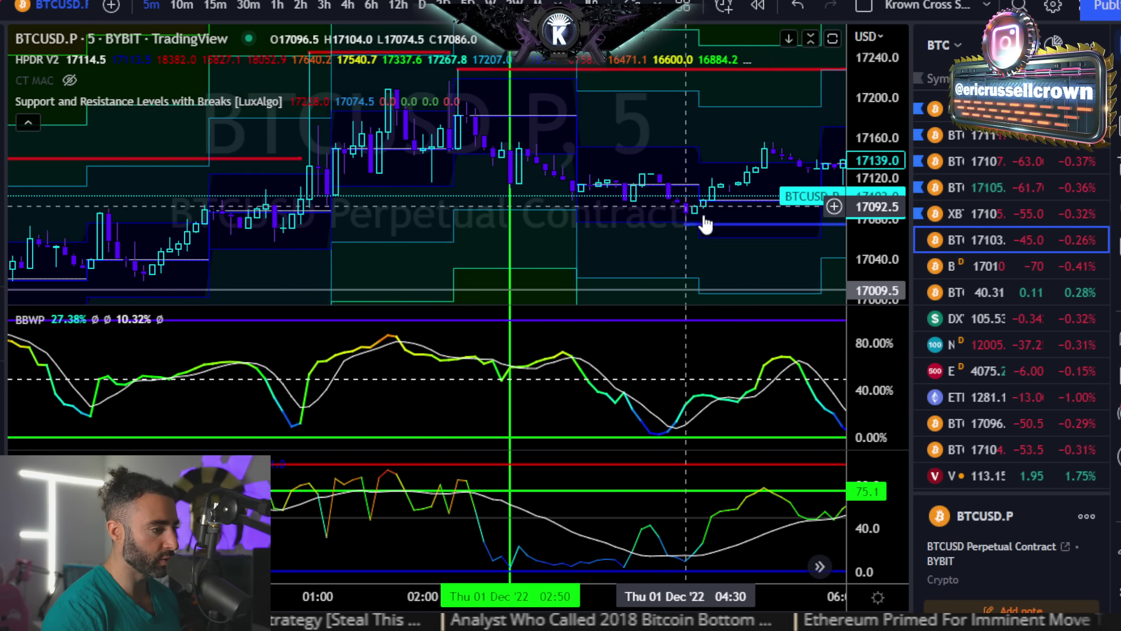
pyautogui.click(6, 77)
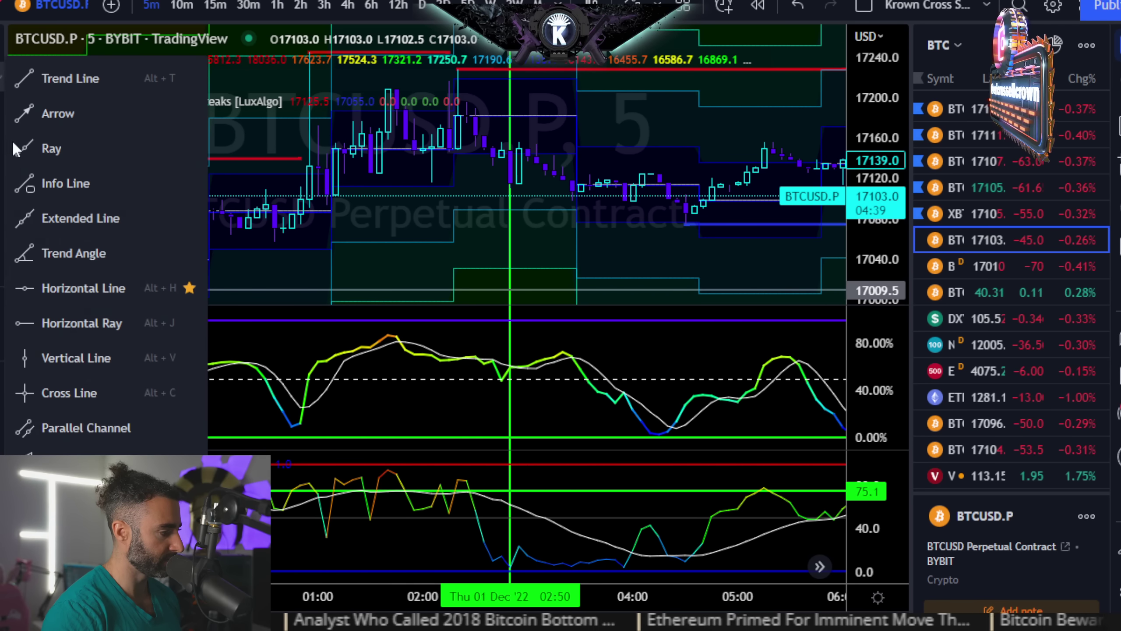
pyautogui.click(58, 360)
pyautogui.click(763, 250)
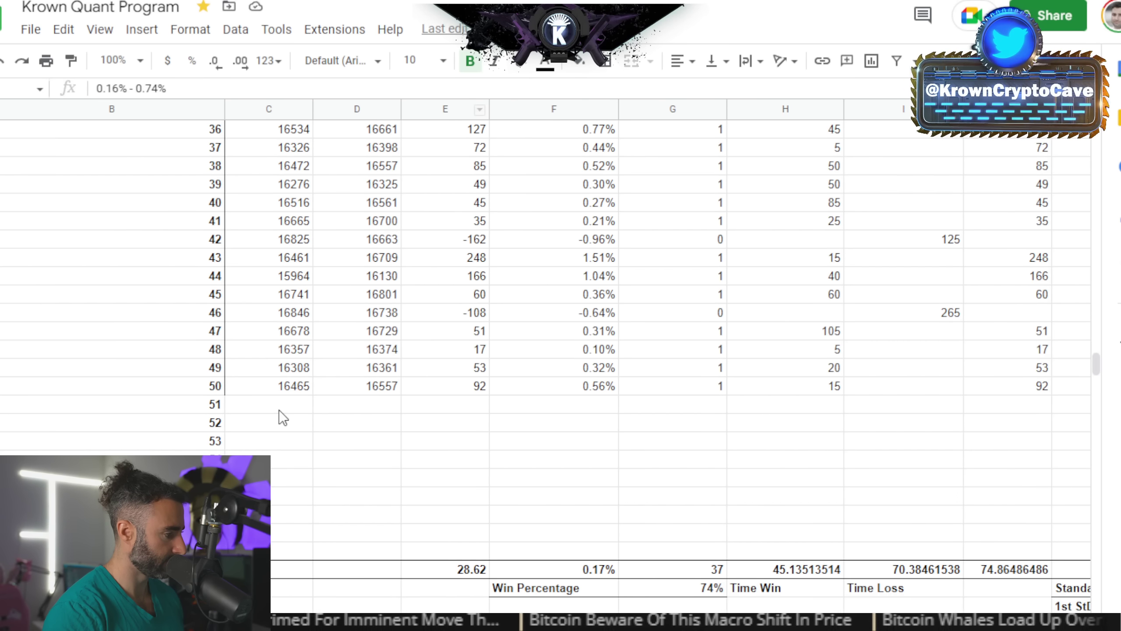
# In the Krown Quant Program spreadsheet, record trade 51 with an entry price of 17115 and an exit price of 17149
pyautogui.click(283, 416)
pyautogui.write('17115')
pyautogui.press('Tab')
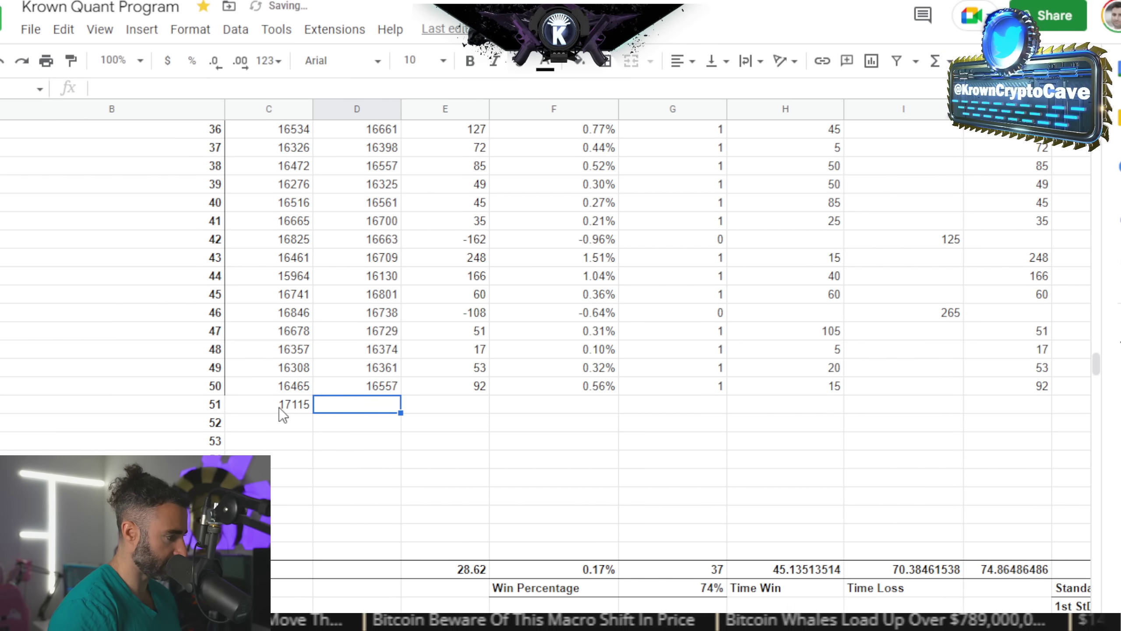
pyautogui.hotkey('alt', 'Tab')
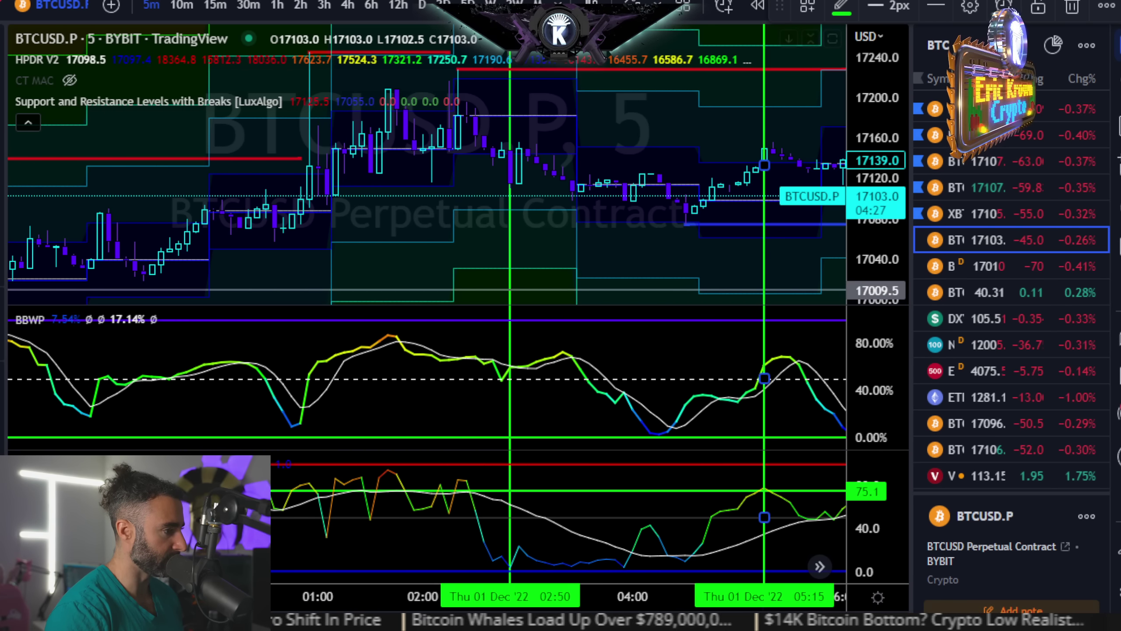
pyautogui.hotkey('alt', 'Tab')
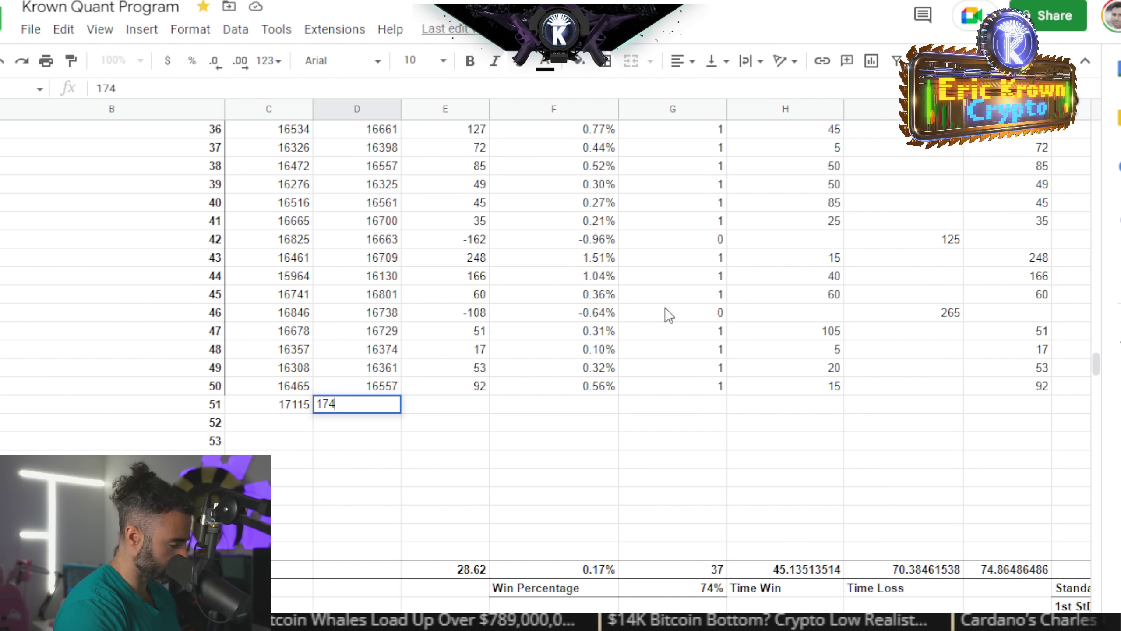
pyautogui.write('17149')
pyautogui.press('Tab')
# Calculate trade 51's price difference and percentage return with formulas, and mark it as a win with 1
pyautogui.write('=D51-C51')
pyautogui.press('Tab')
pyautogui.write('=E51/C51')
pyautogui.press('Tab')
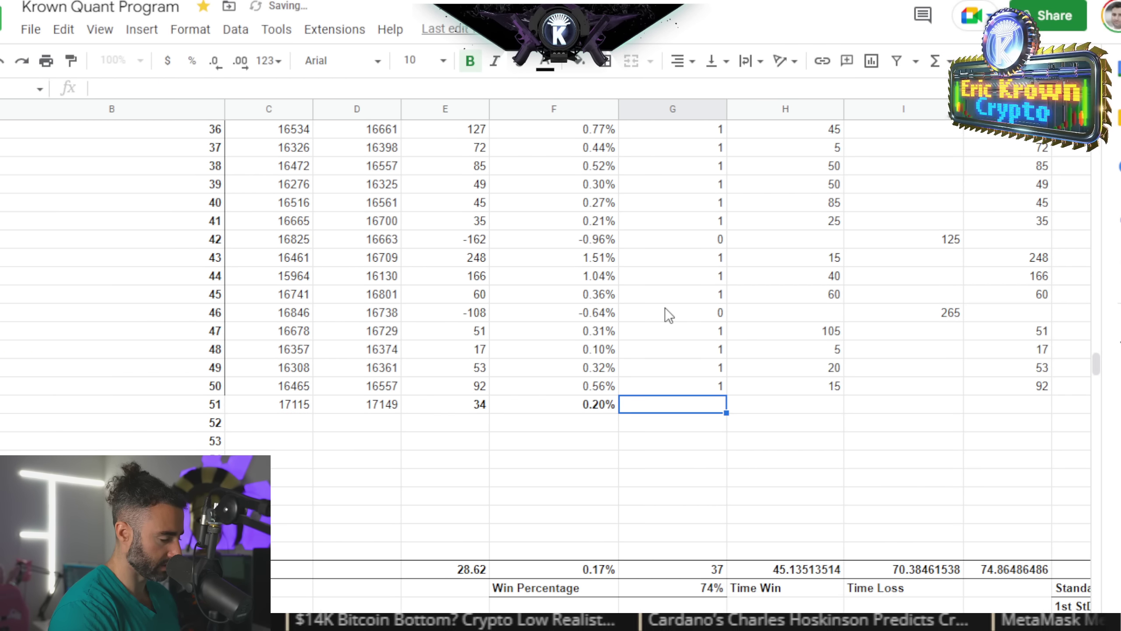
pyautogui.write('1')
pyautogui.press('Tab')
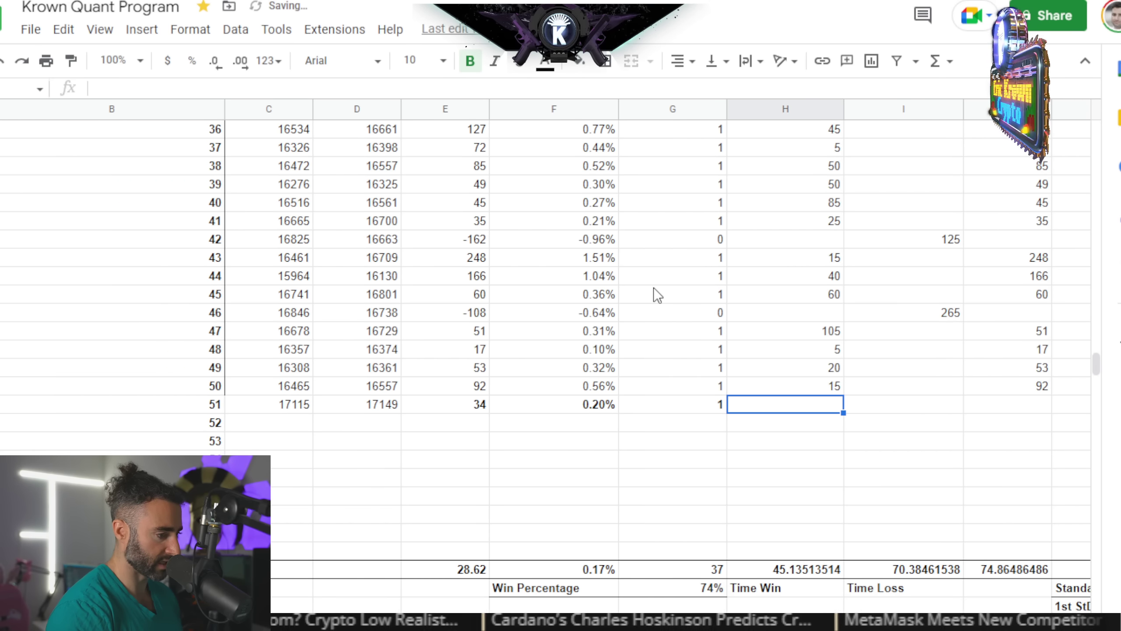
# Switch to the TradingView chart and measure the time between the 02:50 and 05:15 vertical lines
pyautogui.click(185, 1)
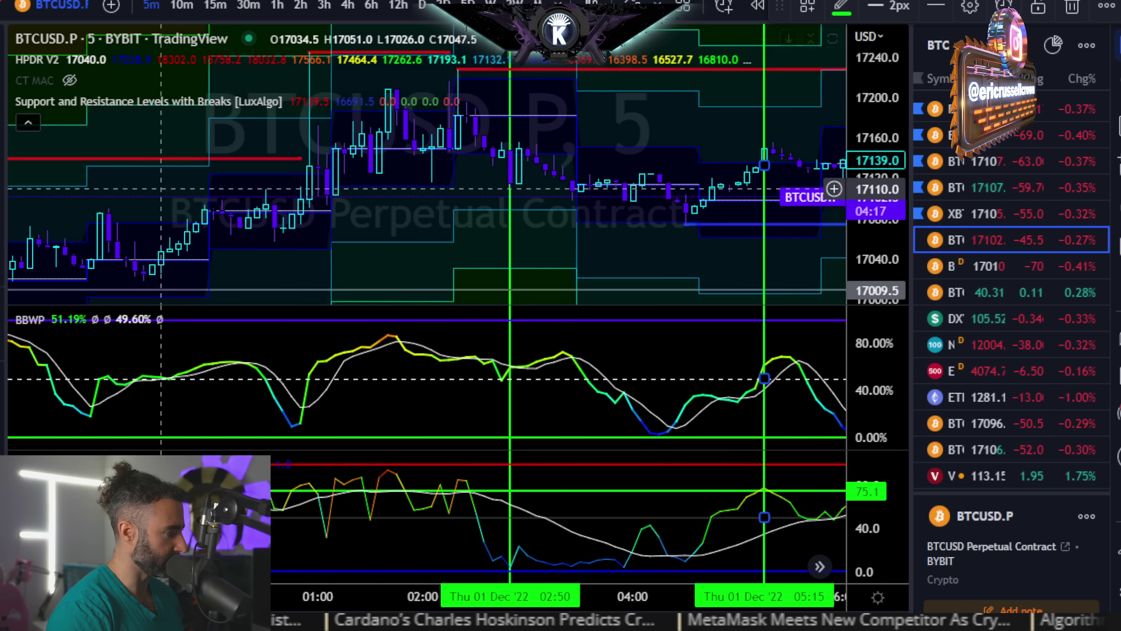
pyautogui.keyDown('shift'); pyautogui.click(510, 207); pyautogui.keyUp('shift')
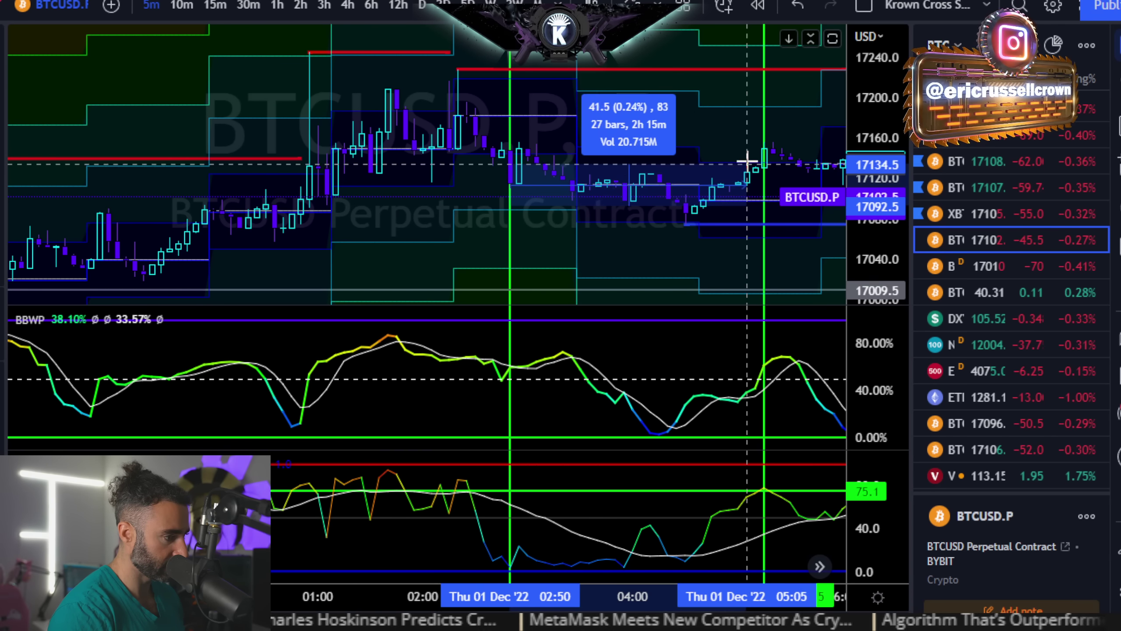
pyautogui.click(761, 158)
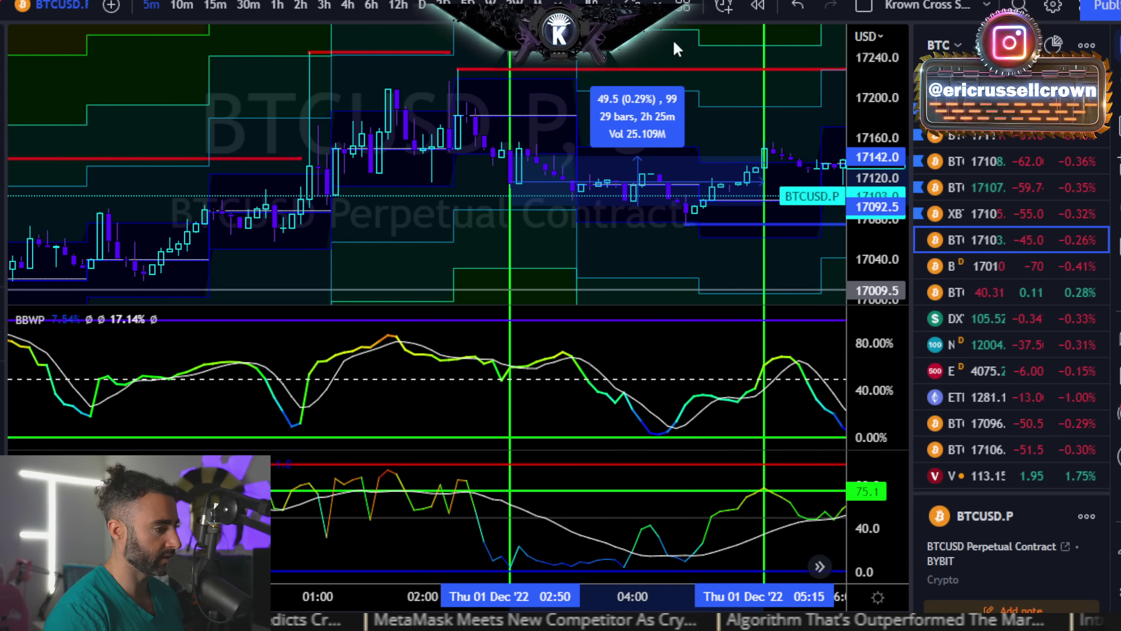
# Back in the spreadsheet, enter 145 as trade 51's winning time, reference its gain and percentage in columns J and L, and select trade 52's entry cell
pyautogui.hotkey('alt', 'Tab')
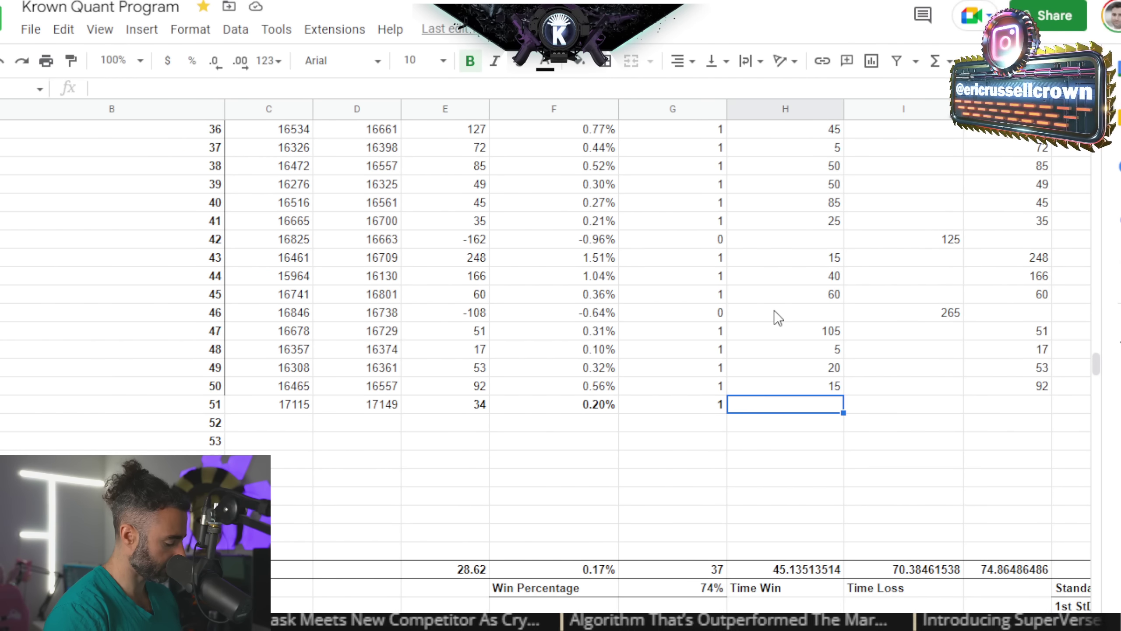
pyautogui.write('145')
pyautogui.press('Tab')
pyautogui.press('Tab')
pyautogui.write('=E51')
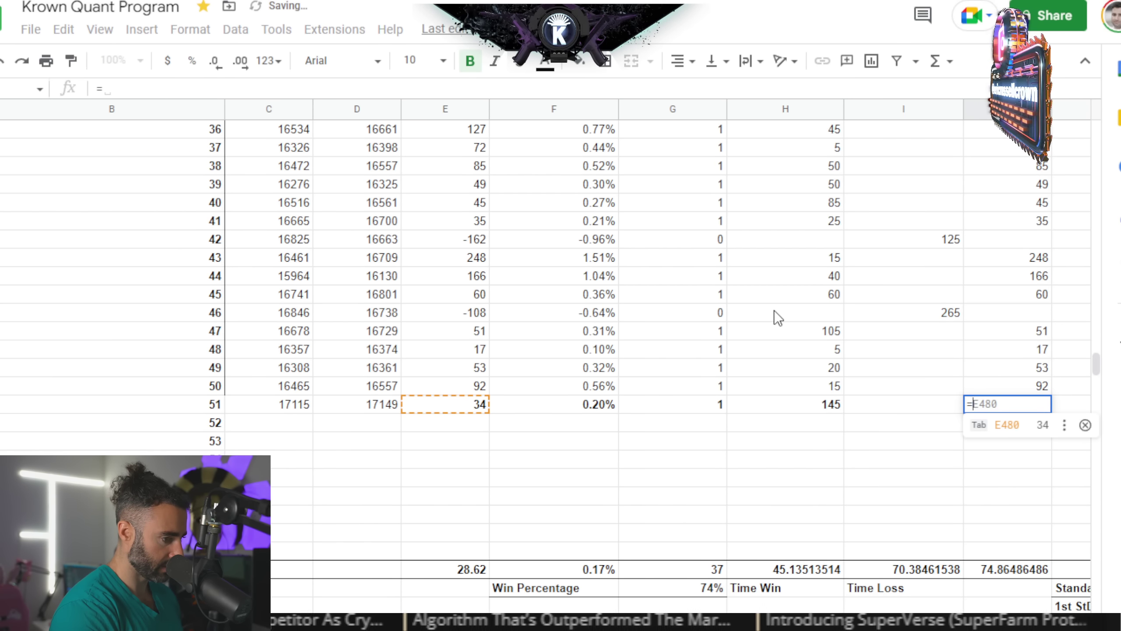
pyautogui.press('Tab')
pyautogui.press('Tab')
pyautogui.write('=F51')
pyautogui.press('Tab')
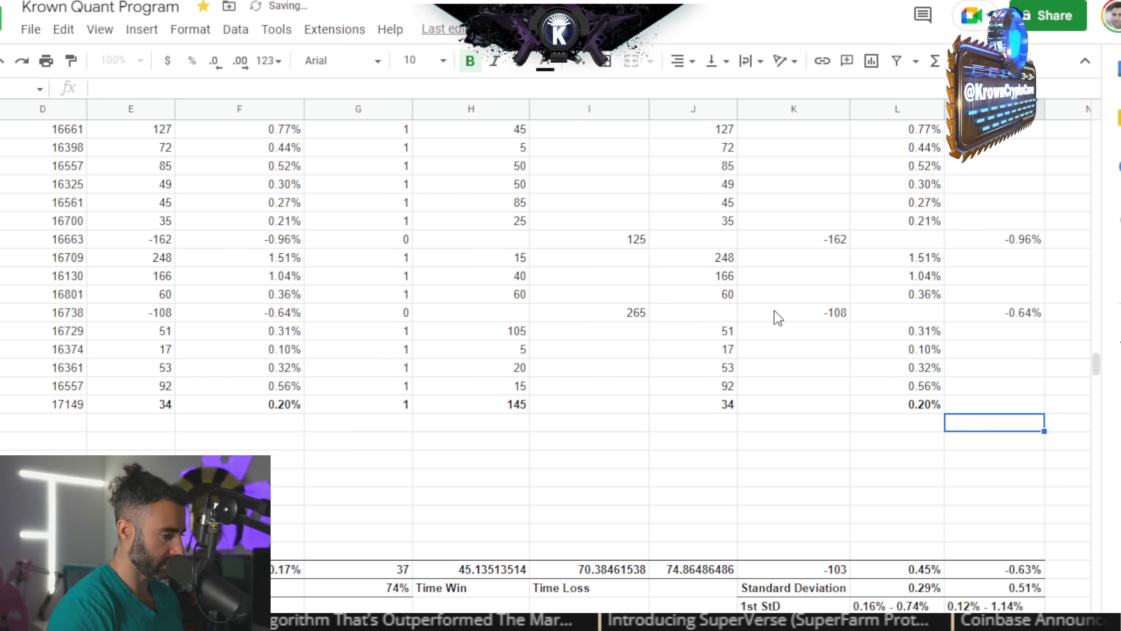
pyautogui.press('Left')
pyautogui.press('Left')
pyautogui.press('Left')
pyautogui.press('Left')
pyautogui.press('Left')
pyautogui.press('Left')
pyautogui.press('Left')
pyautogui.press('Left')
pyautogui.press('Left')
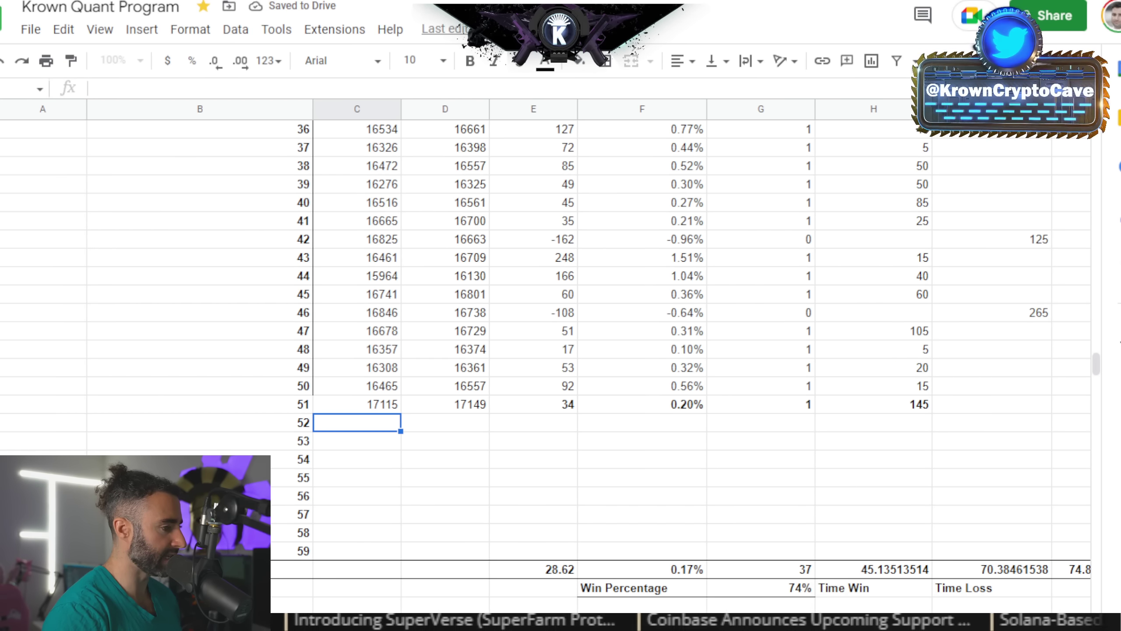
# Switch to the TradingView chart, place a vertical line on the 19:15 candle of 30 November 2022, and examine BBWP around it at full size
pyautogui.hotkey('alt', 'Tab')
pyautogui.click(572, 248)
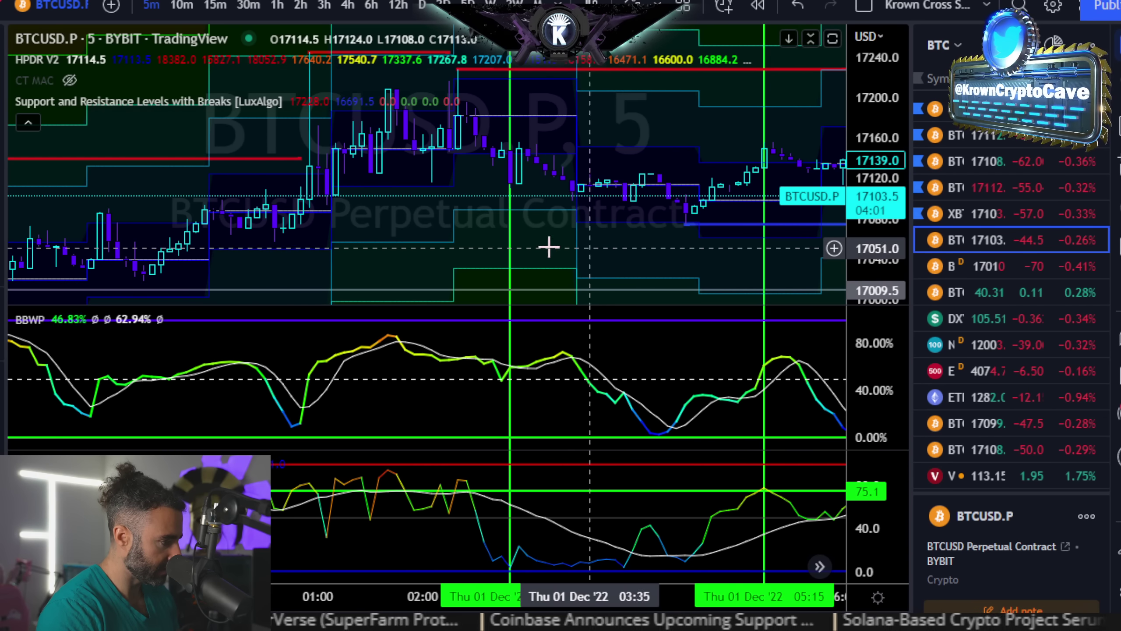
pyautogui.moveTo(326, 258); pyautogui.dragTo(778, 195)
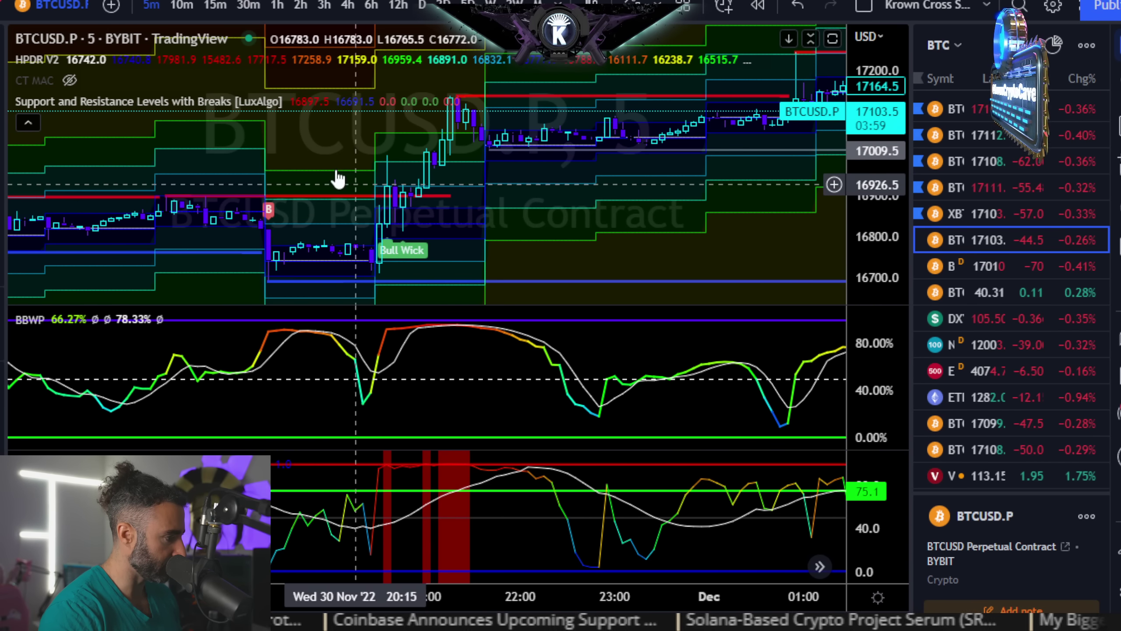
pyautogui.moveTo(336, 173); pyautogui.dragTo(681, 143)
pyautogui.scroll(8, 572, 192)
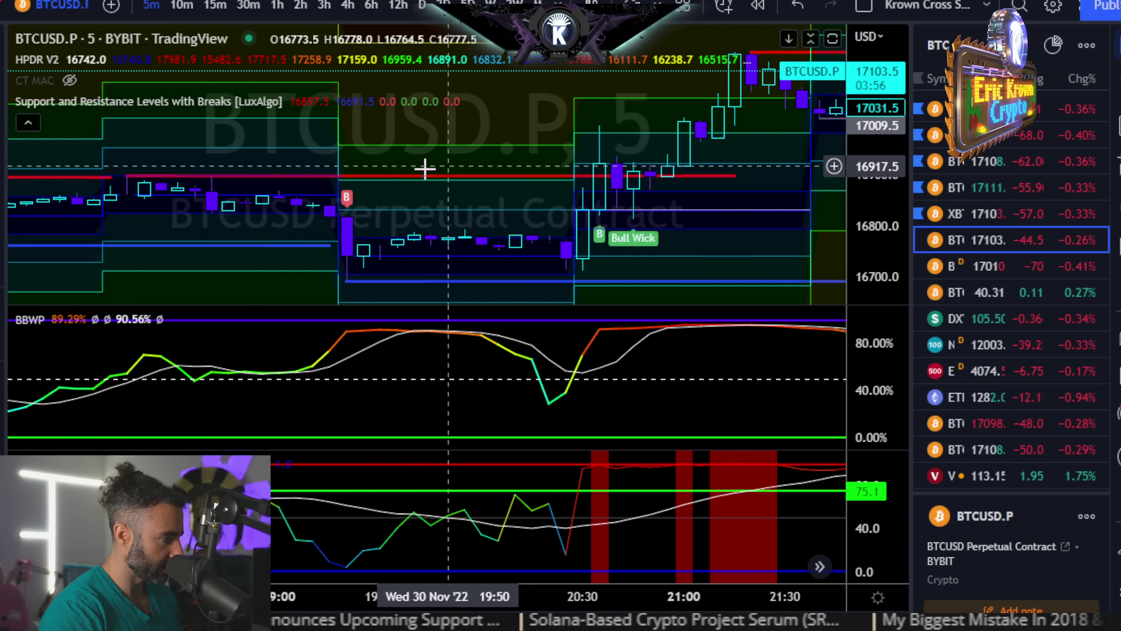
pyautogui.moveTo(426, 155); pyautogui.dragTo(580, 212)
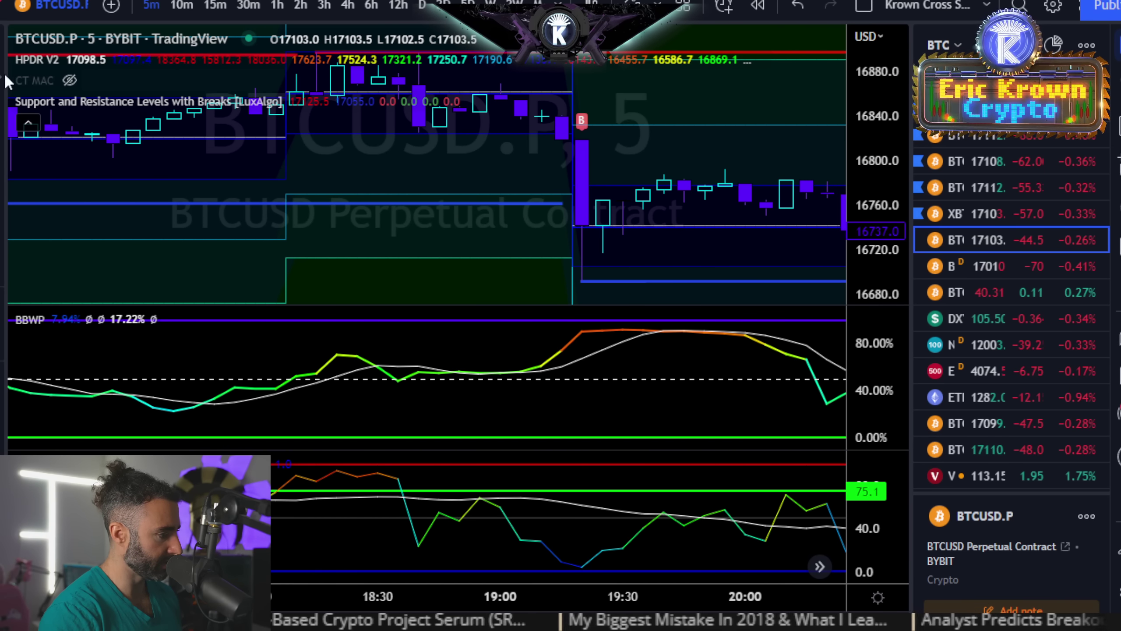
pyautogui.hotkey('alt', 'v')
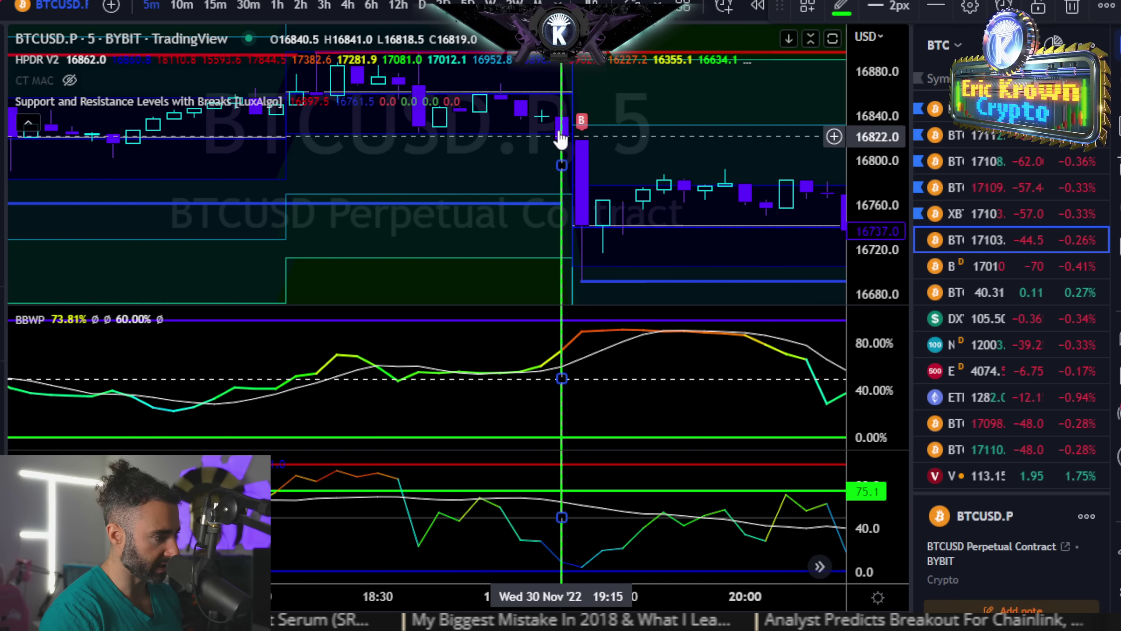
pyautogui.doubleClick(598, 407)
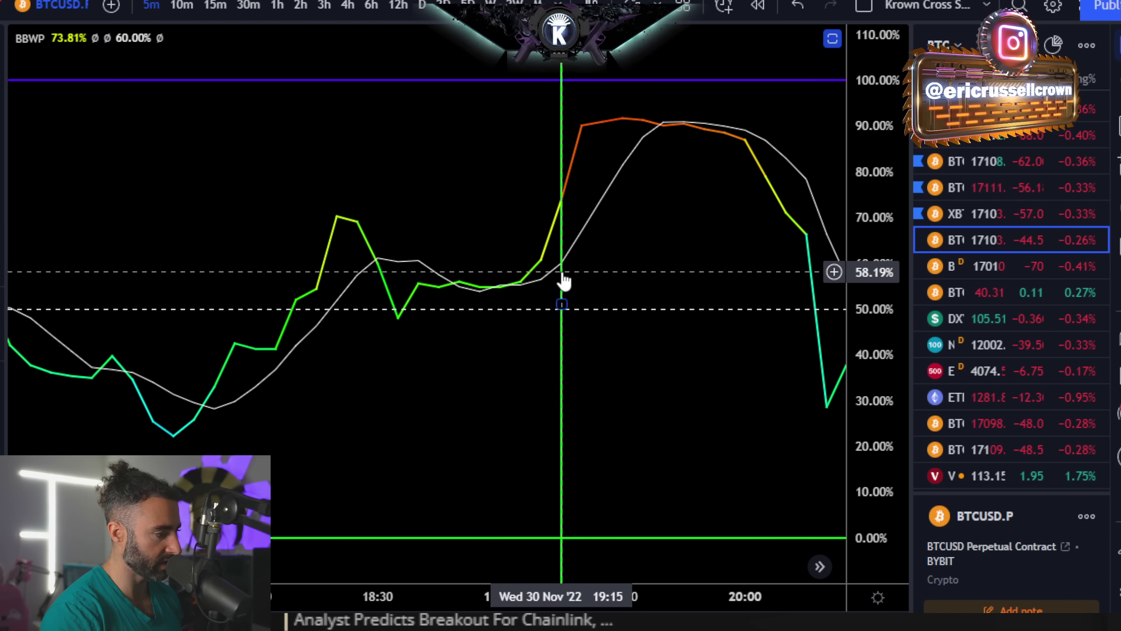
pyautogui.doubleClick(613, 263)
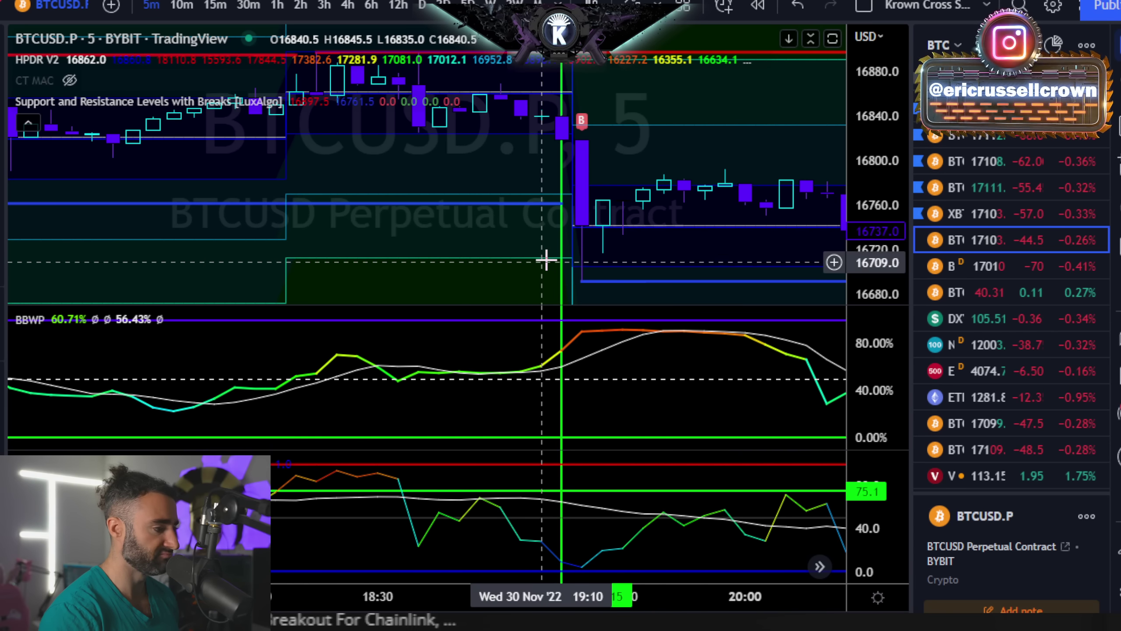
# Mark the 15:45 candle of 30 November 2022 with a vertical line in place of a 15:30 one, and examine BBWP there at full size
pyautogui.scroll(-2, 401, 215)
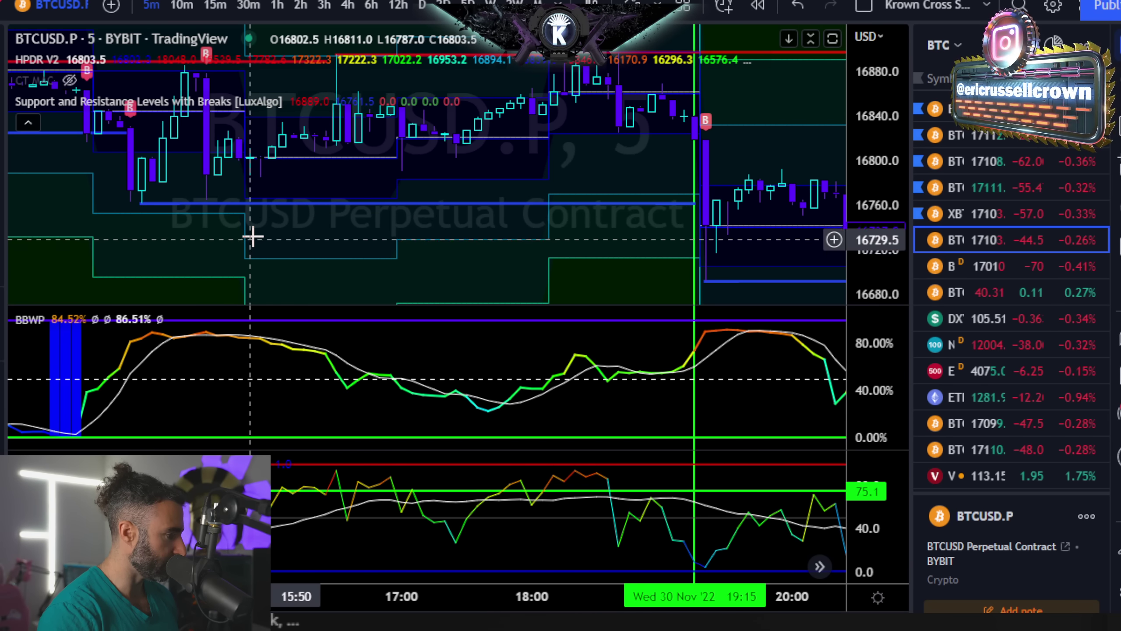
pyautogui.moveTo(267, 228); pyautogui.dragTo(613, 229)
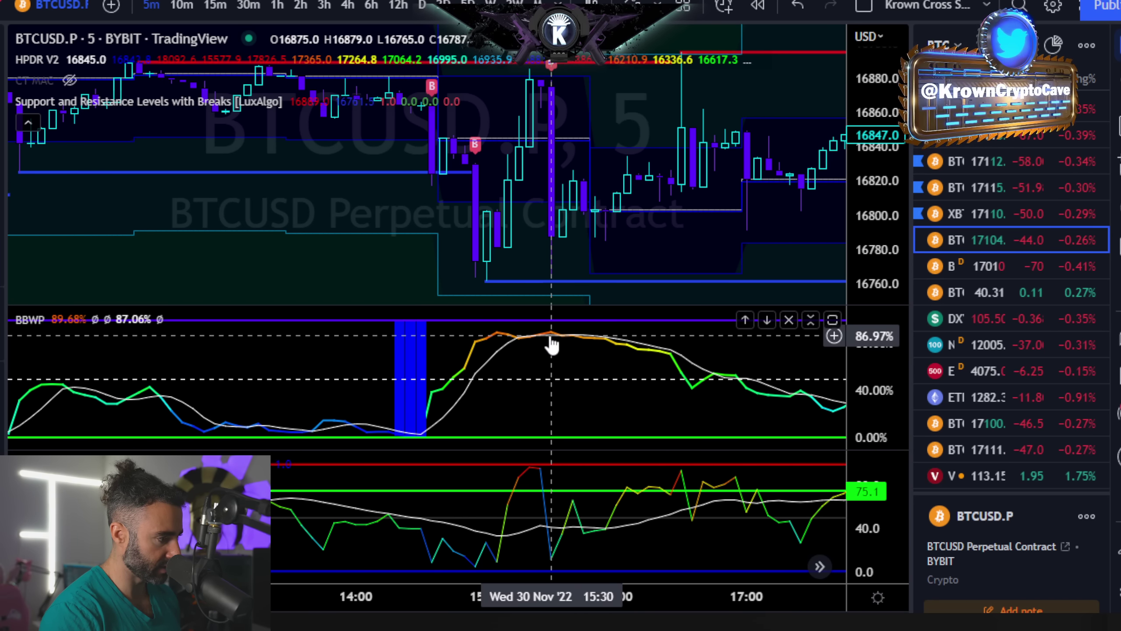
pyautogui.click(551, 227)
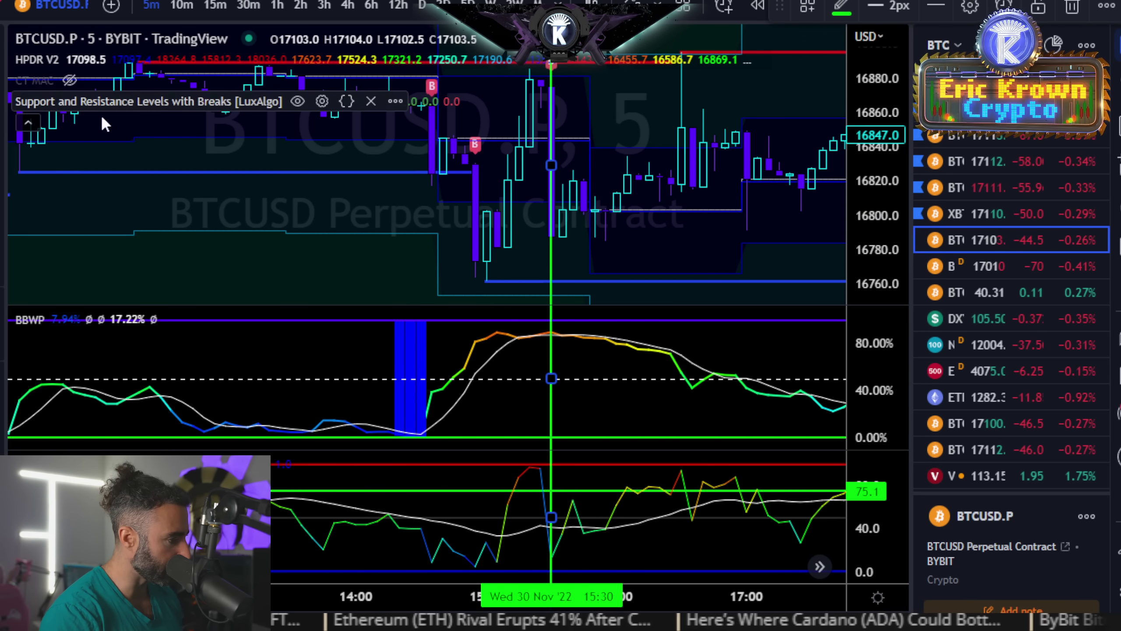
pyautogui.click(577, 250)
pyautogui.hotkey('alt', 'v')
pyautogui.click(552, 260)
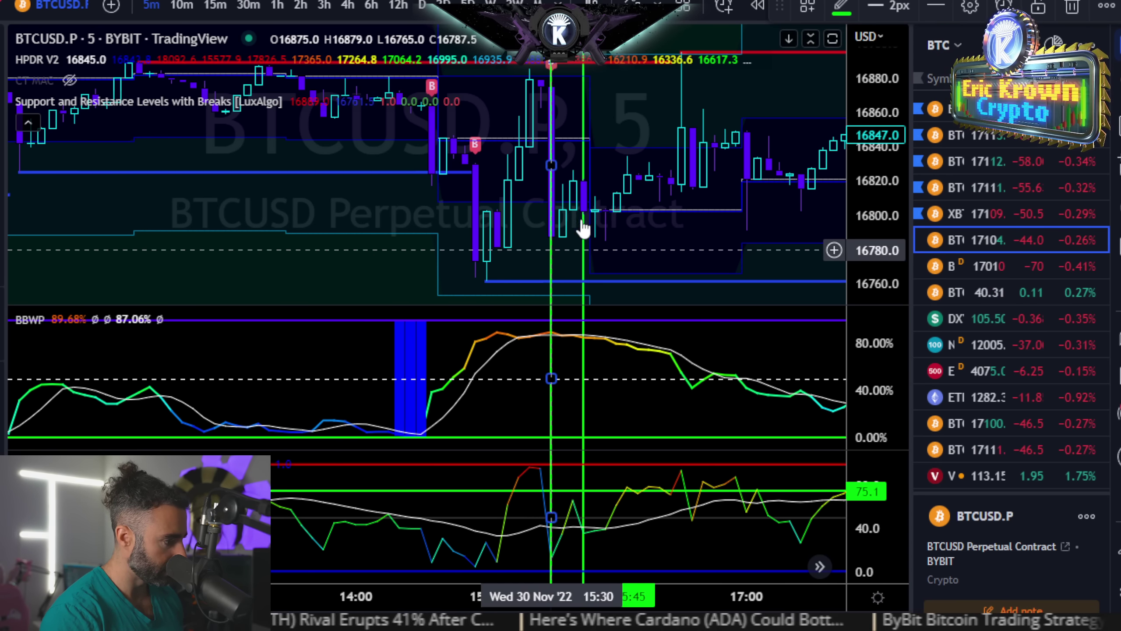
pyautogui.click(1071, 6)
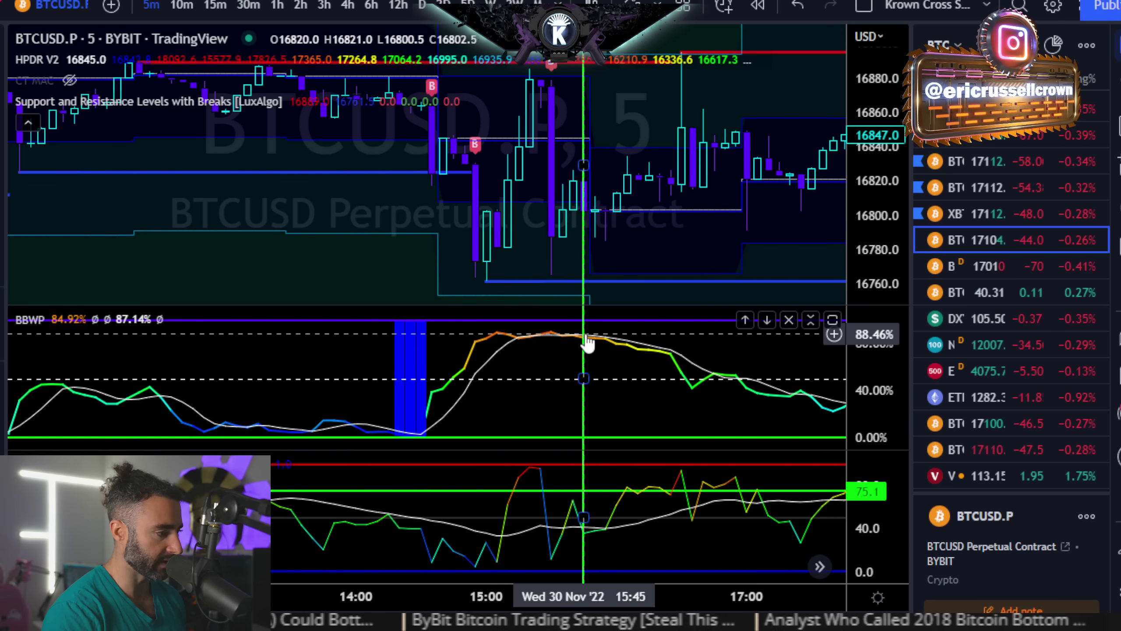
pyautogui.doubleClick(601, 362)
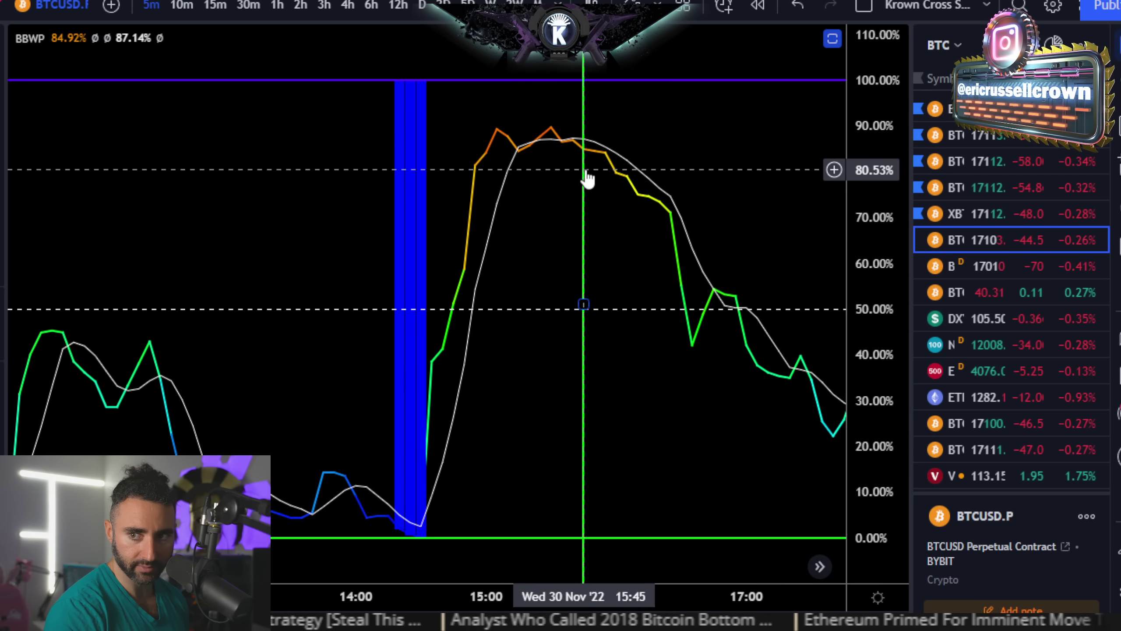
pyautogui.doubleClick(586, 230)
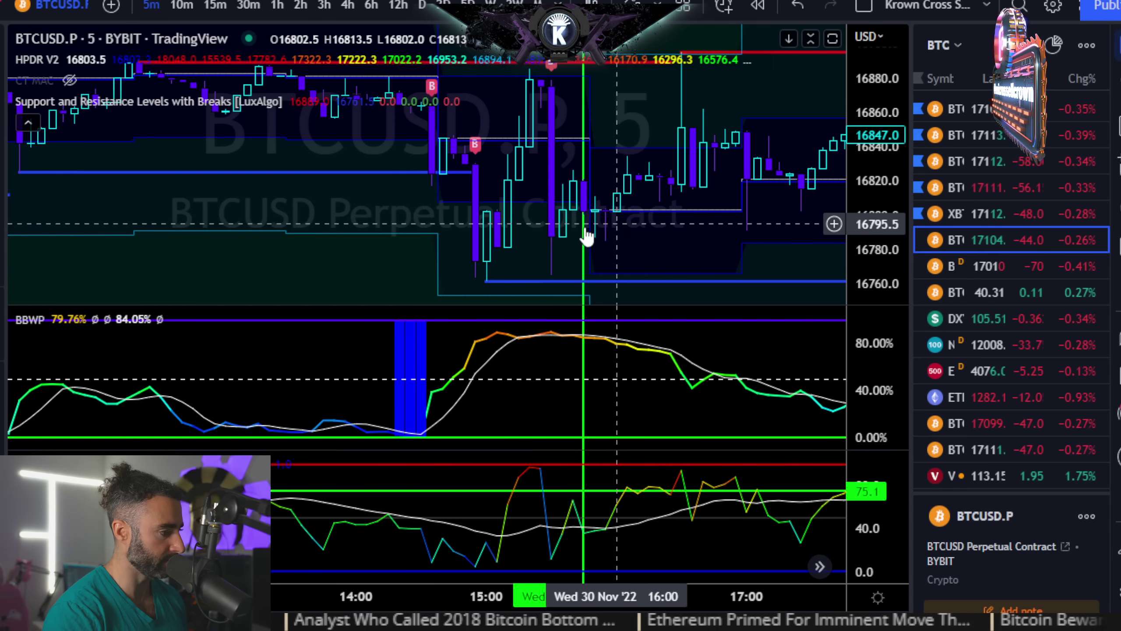
# Draw a horizontal ray at 16761.5 starting from the low of the 15:00 candle on 30 November 2022
pyautogui.scroll(-3, 640, 252)
pyautogui.scroll(-1, 640, 251)
pyautogui.moveTo(717, 132); pyautogui.dragTo(609, 132)
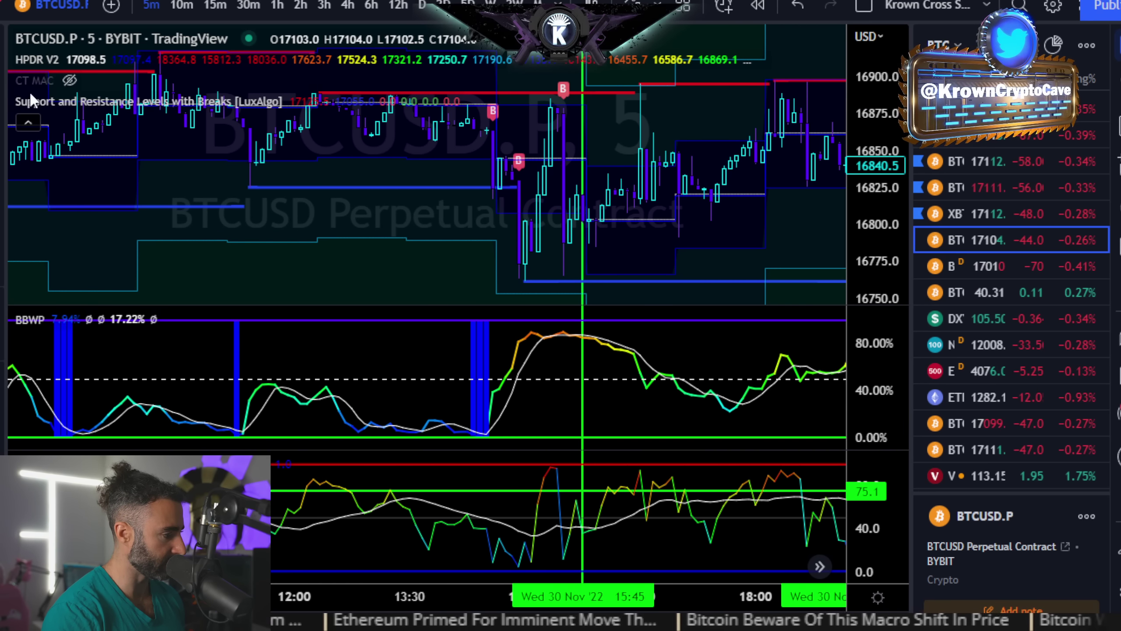
pyautogui.click(2, 77)
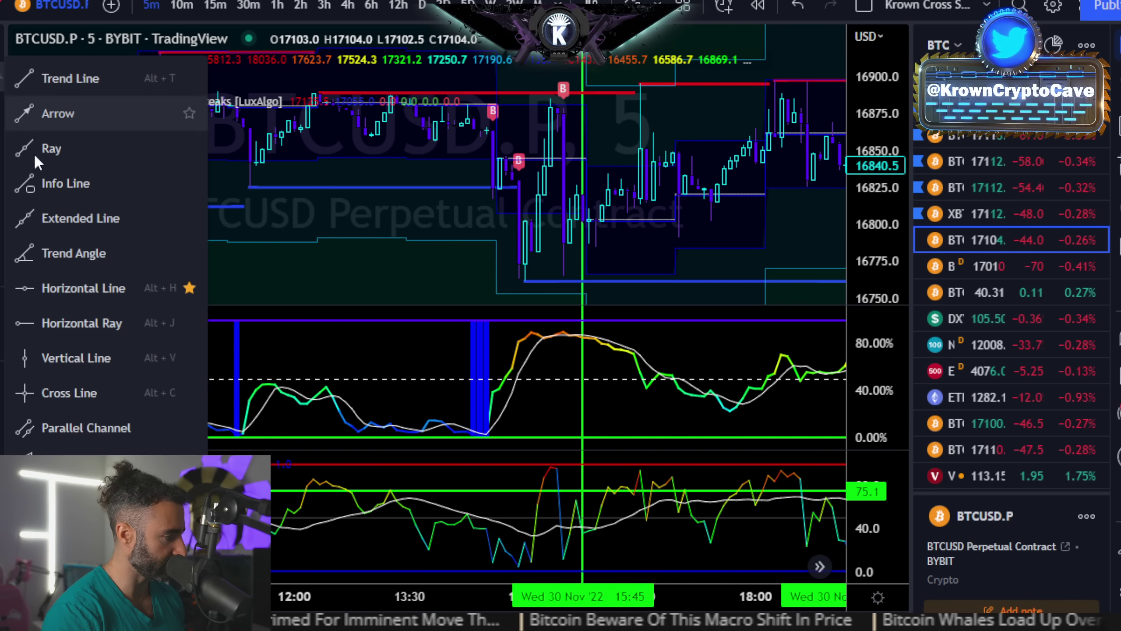
pyautogui.click(22, 322)
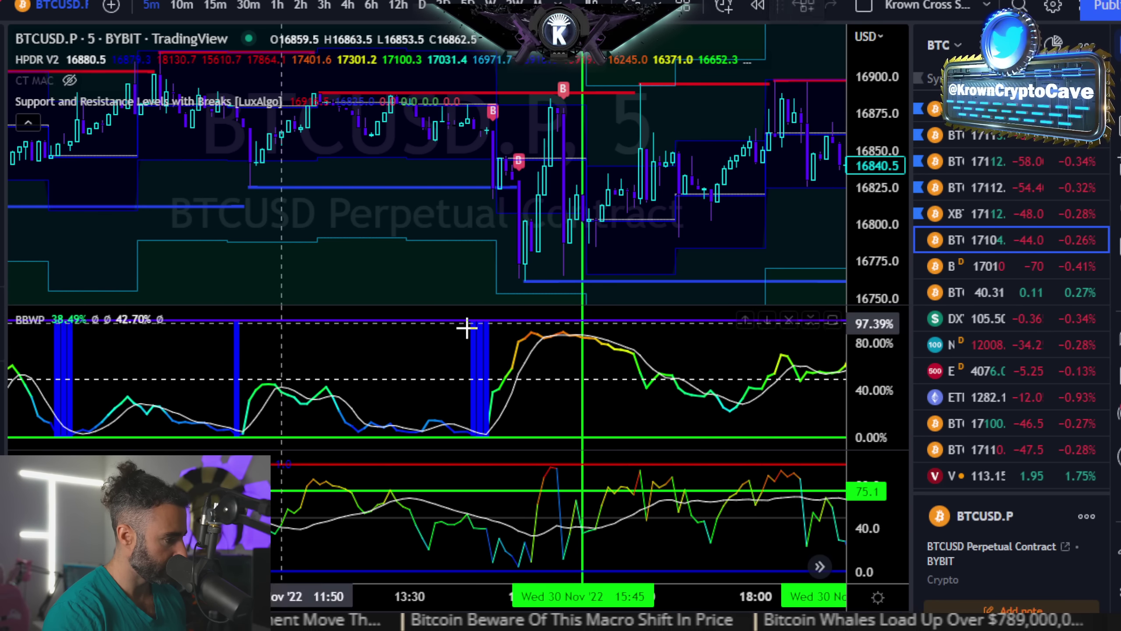
pyautogui.click(525, 280)
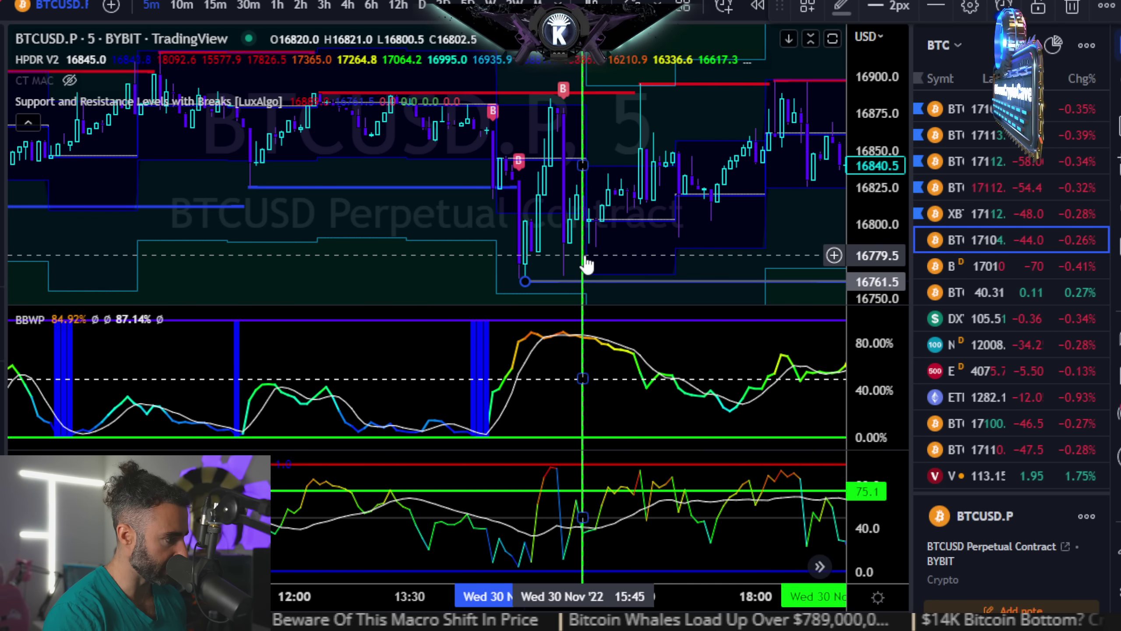
# Switch to the Google Sheets trade log and enter 16802 as trade 52's entry price
pyautogui.click(538, 1)
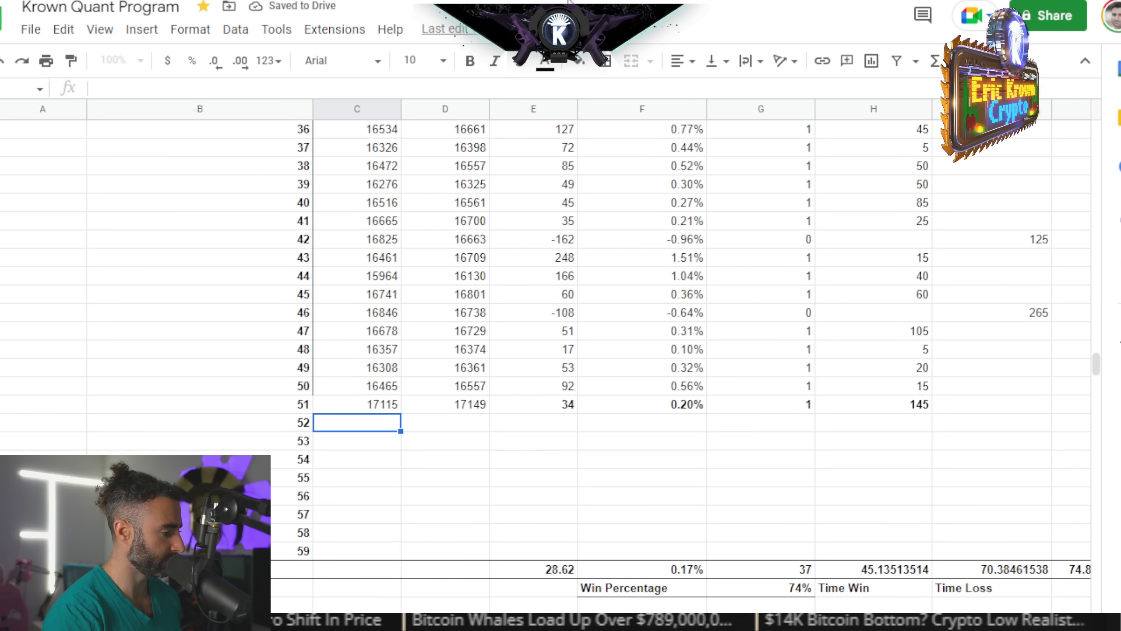
pyautogui.write('16802')
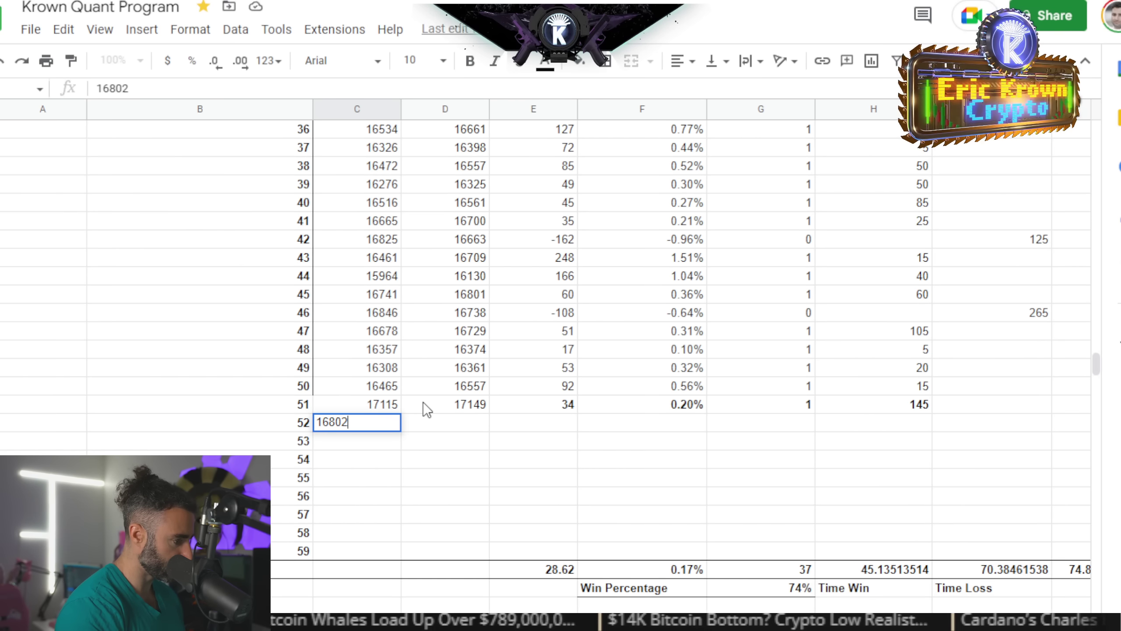
pyautogui.press('Tab')
# Switch to the TradingView chart and place a vertical line on the 16:05 candle of 30 November 2022
pyautogui.hotkey('alt', 'Tab')
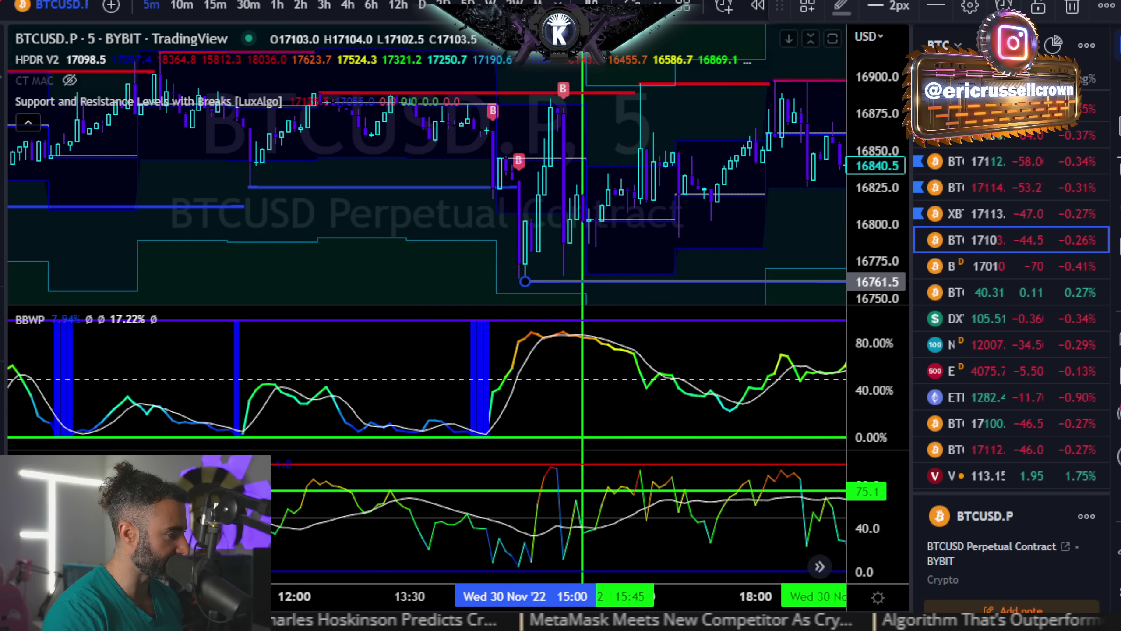
pyautogui.click(2, 88)
pyautogui.click(66, 358)
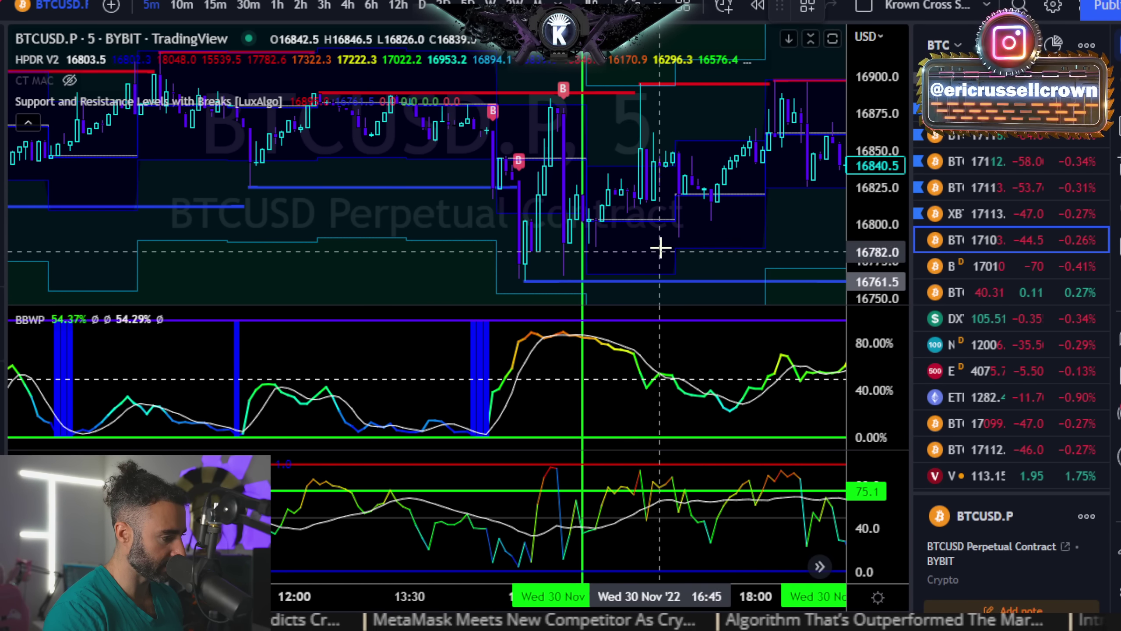
pyautogui.click(608, 242)
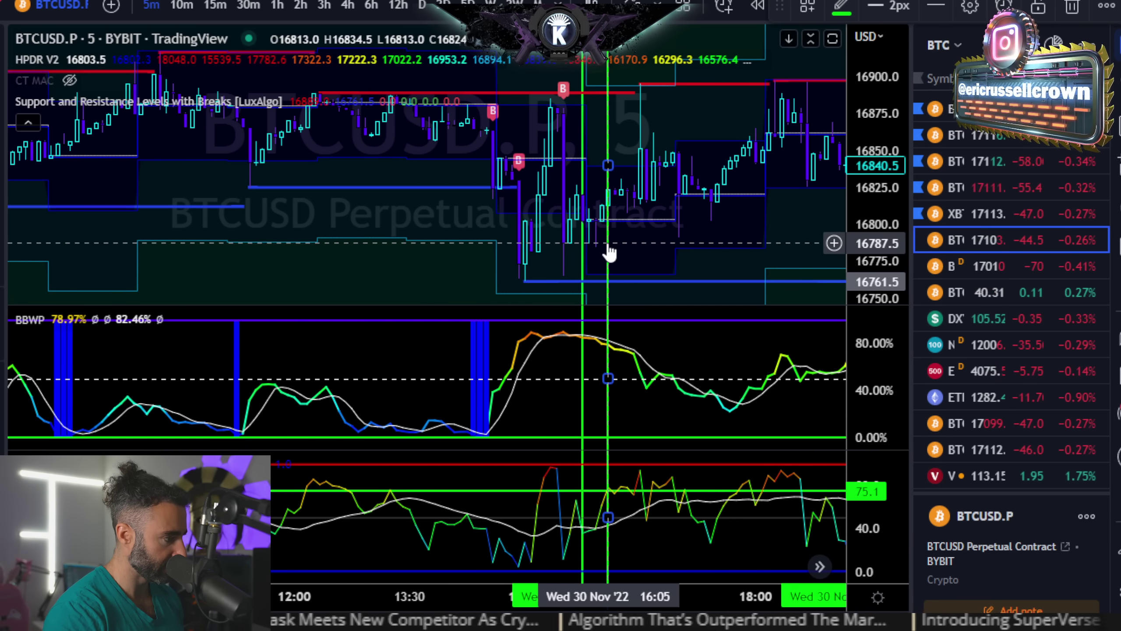
# Switch to the spreadsheet, enter 16824 as trade 52's exit price, and calculate its price difference with a formula
pyautogui.click(724, 1)
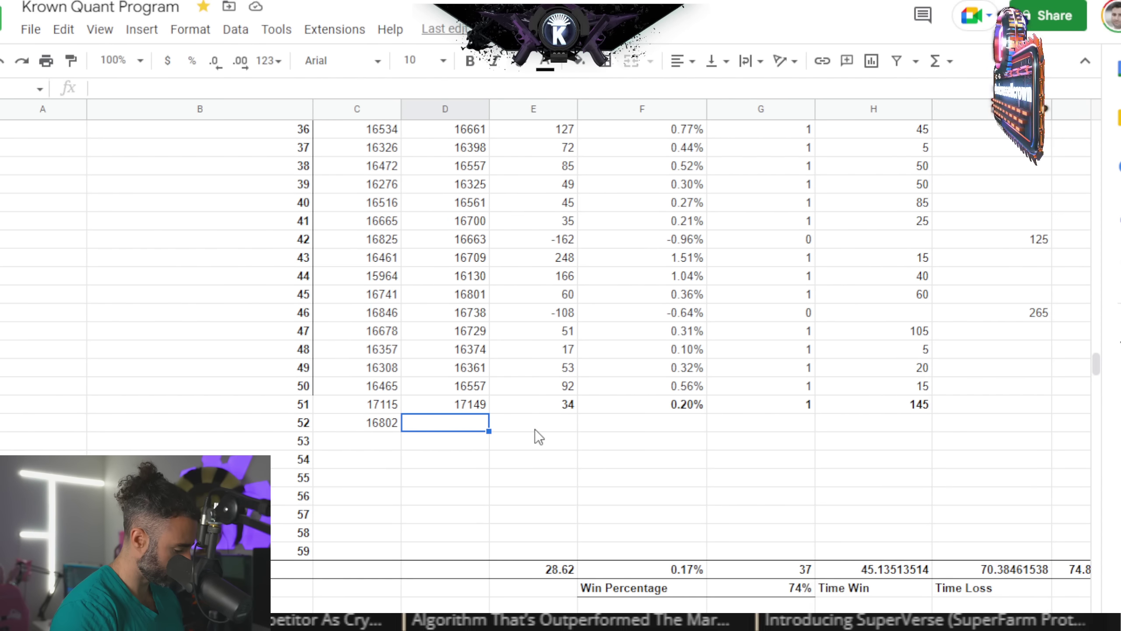
pyautogui.write('16824')
pyautogui.press('Tab')
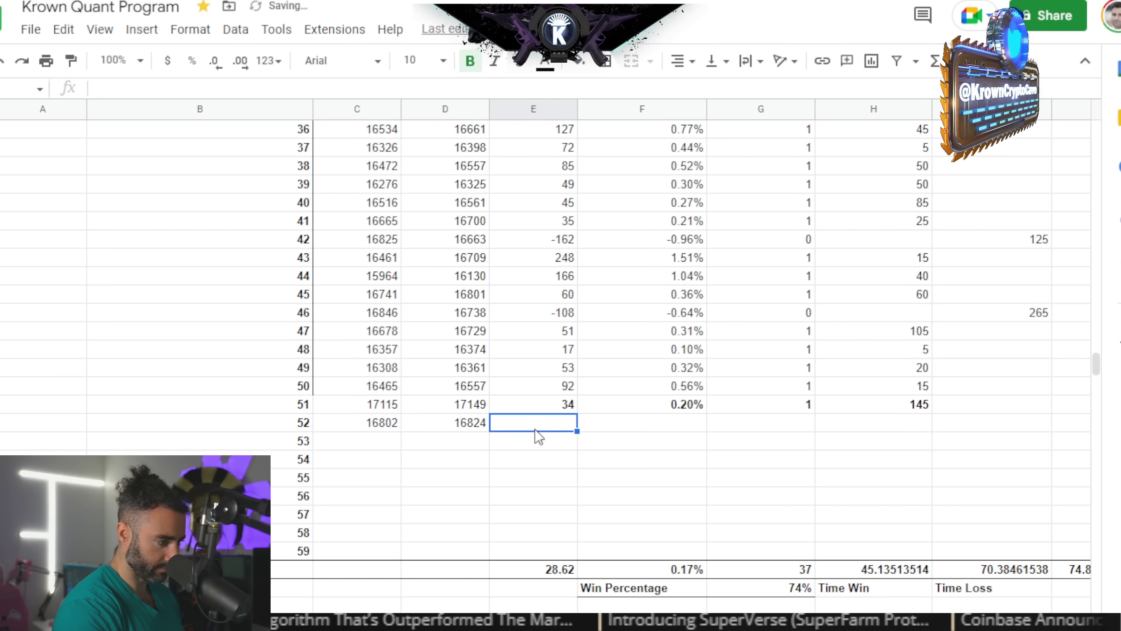
pyautogui.write('=')
pyautogui.press('Tab')
# Calculate trade 52's percentage return with the formula =E481/C481 and mark it as a win with 1
pyautogui.press('Tab')
pyautogui.write('=')
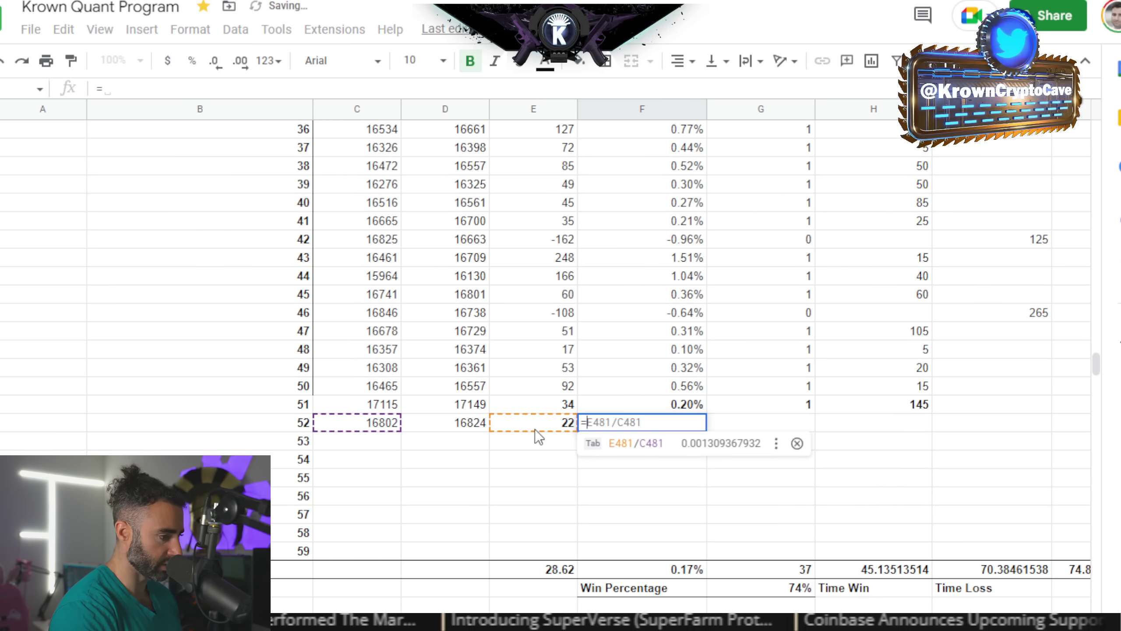
pyautogui.press('Tab')
pyautogui.press('Tab')
pyautogui.write('1')
pyautogui.press('Tab')
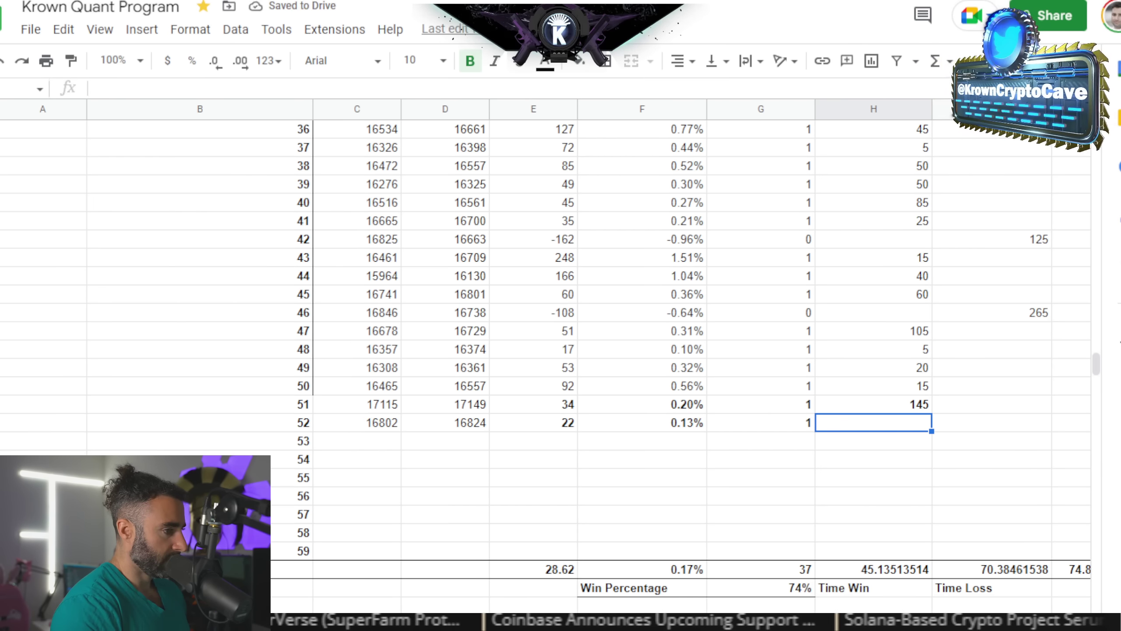
# Measure the time between the 15:45 and 16:05 lines on the TradingView chart, and enter 20 as trade 52's winning time in the spreadsheet
pyautogui.hotkey('alt', 'Tab')
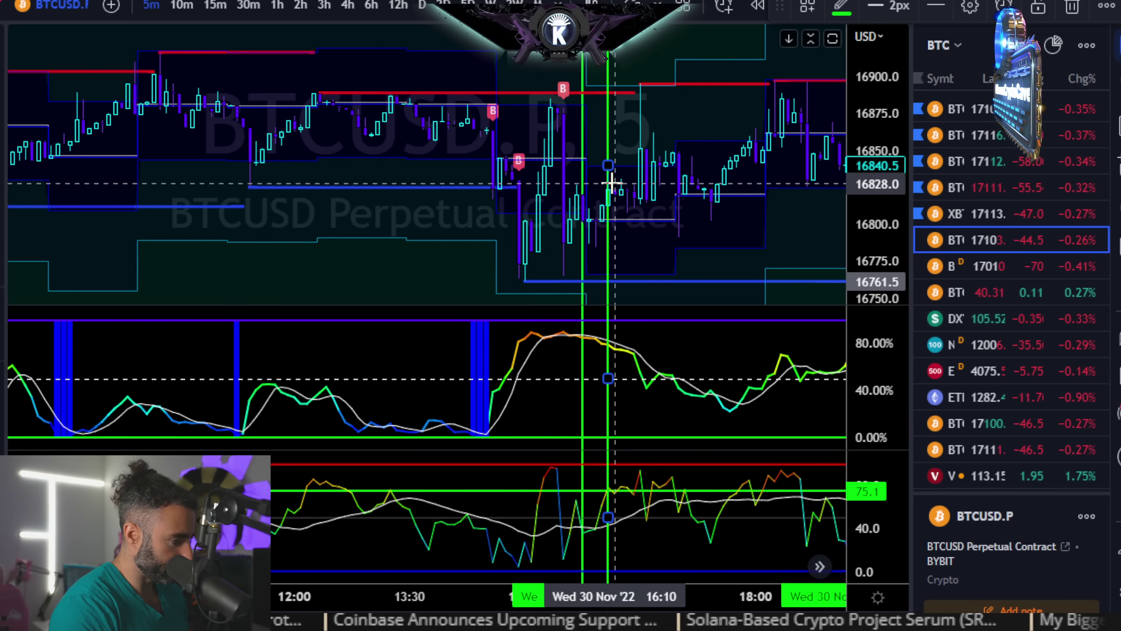
pyautogui.keyDown('shift'); pyautogui.click(583, 193); pyautogui.keyUp('shift')
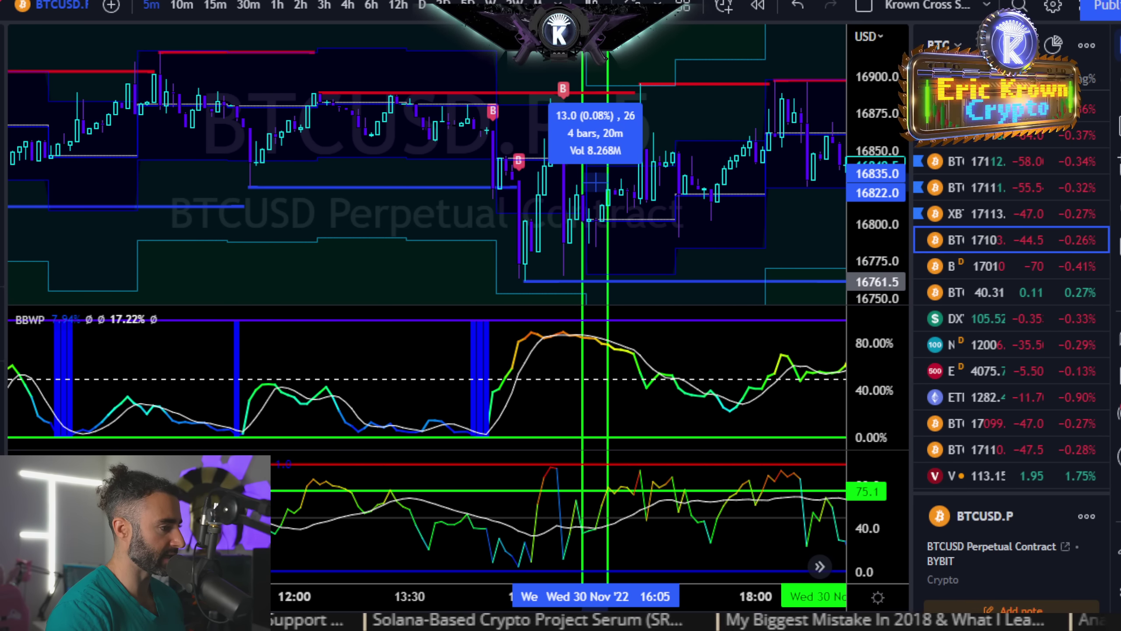
pyautogui.hotkey('alt', 'Tab')
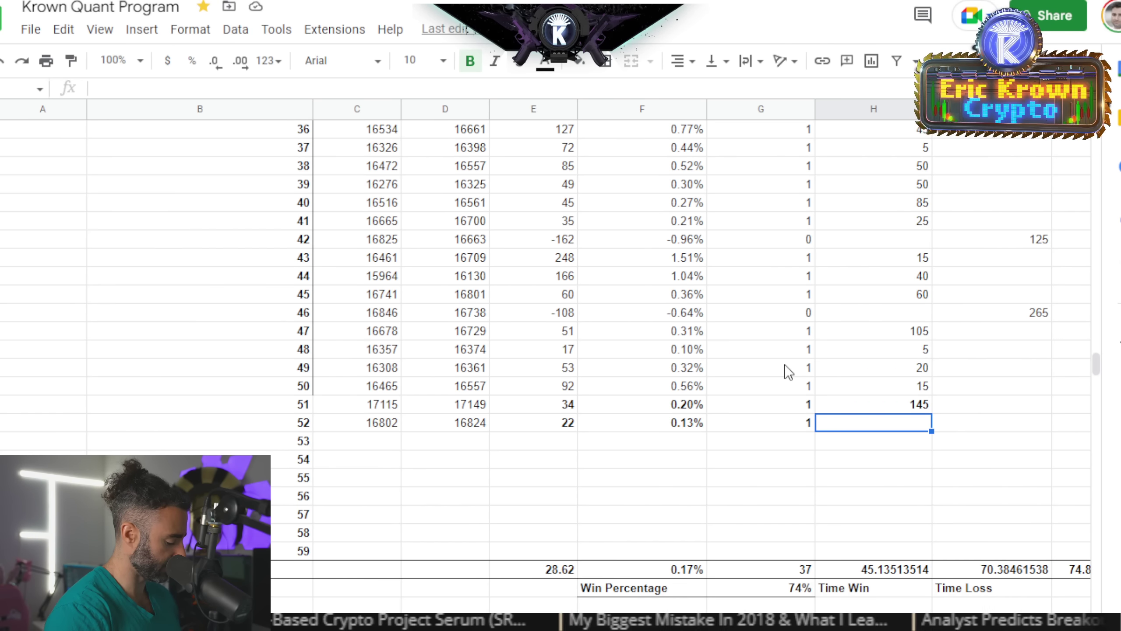
pyautogui.write('20')
pyautogui.press('Return')
# Examine the average win percentages, standard deviations and minimum and maximum returns in the summary tables of the other trade logs and this one
pyautogui.scroll(2, 782, 488)
pyautogui.scroll(20, 782, 488)
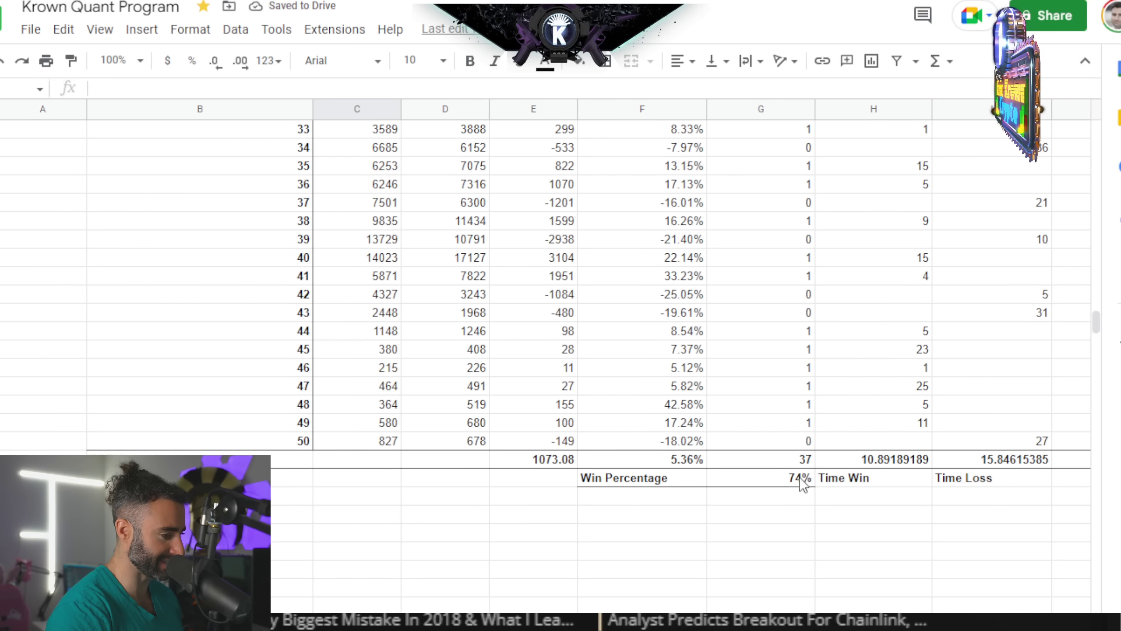
pyautogui.hscroll(5, 782, 488)
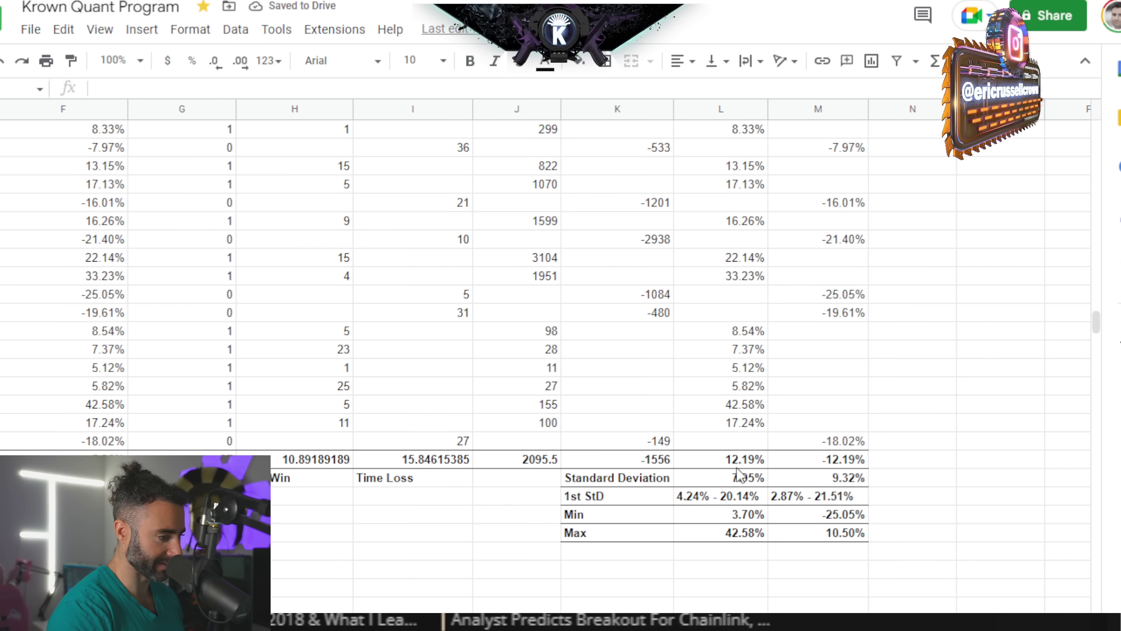
pyautogui.scroll(15, 743, 495)
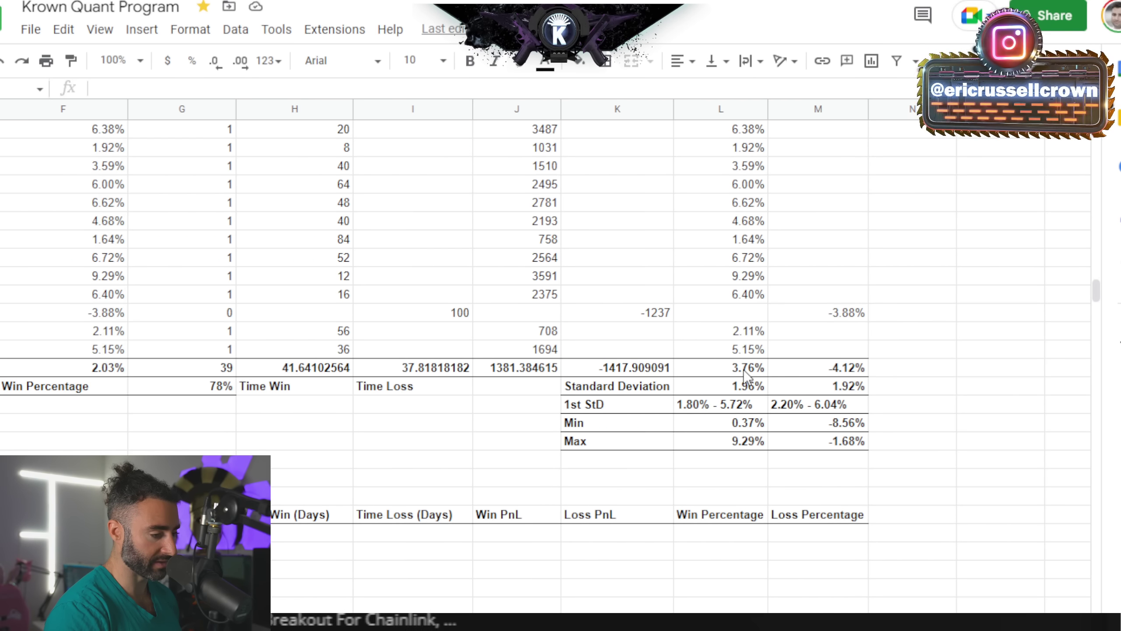
pyautogui.scroll(18, 814, 436)
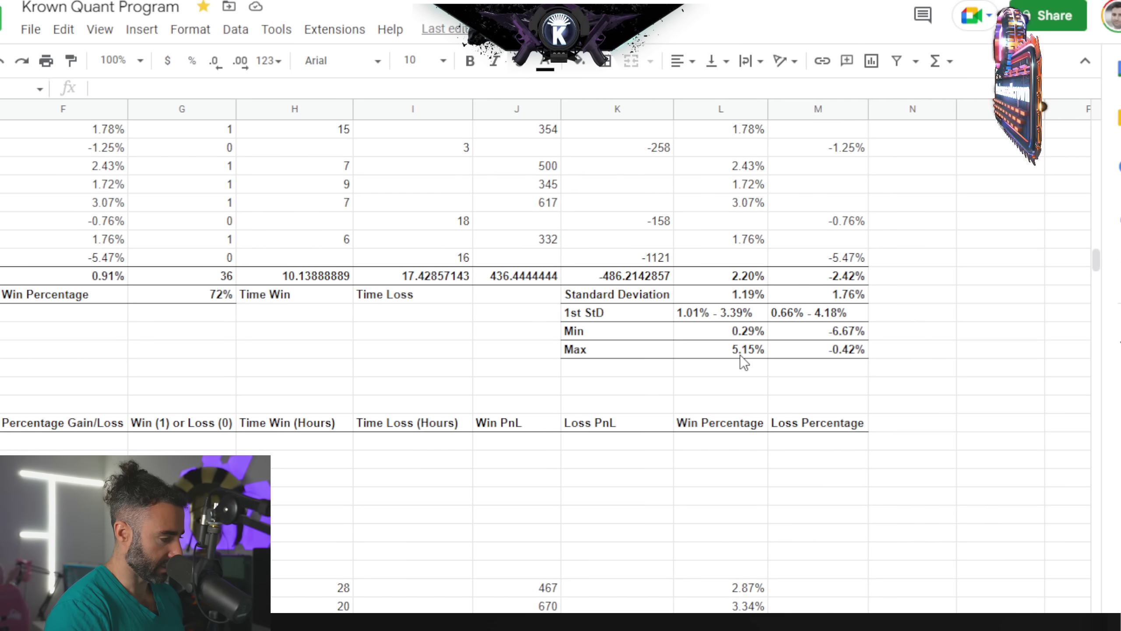
pyautogui.scroll(-20, 742, 477)
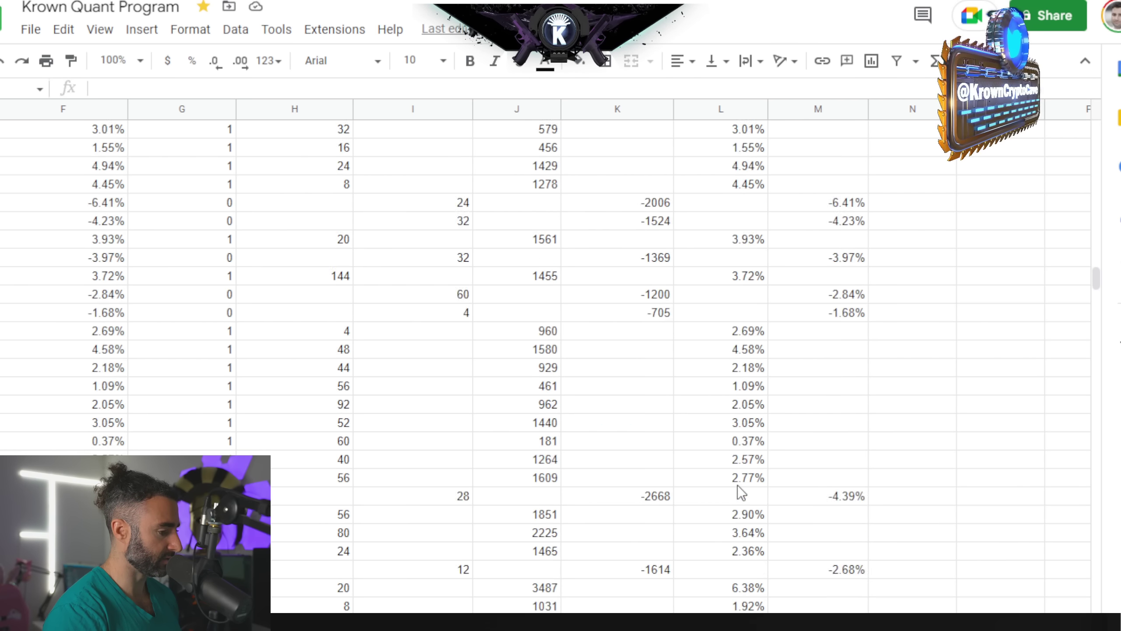
pyautogui.scroll(-5, 745, 479)
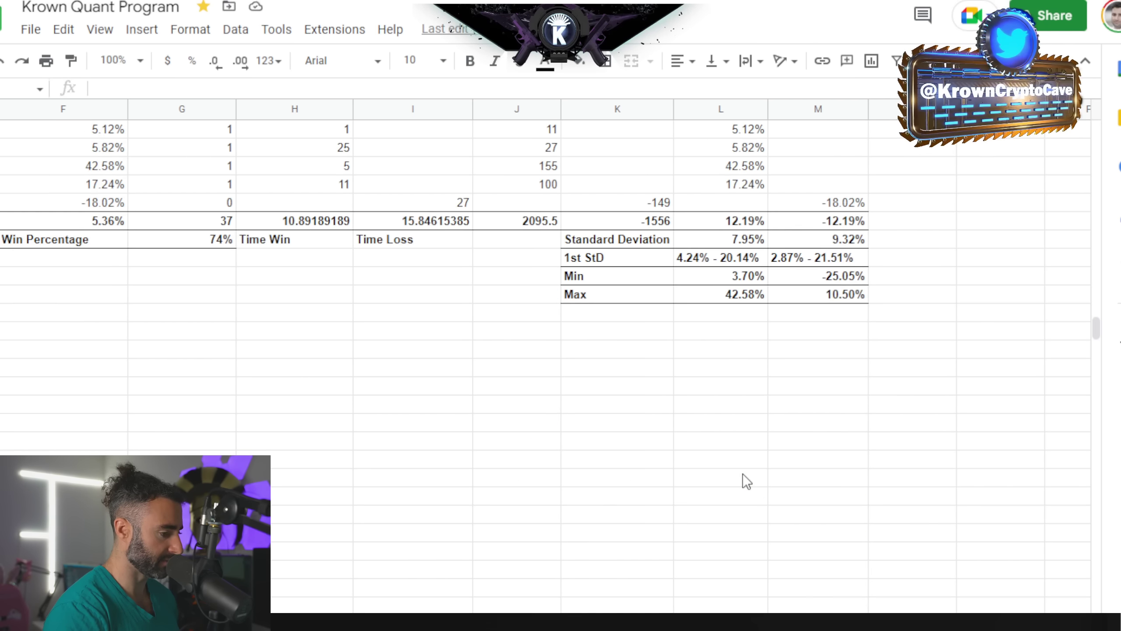
pyautogui.scroll(-20, 746, 479)
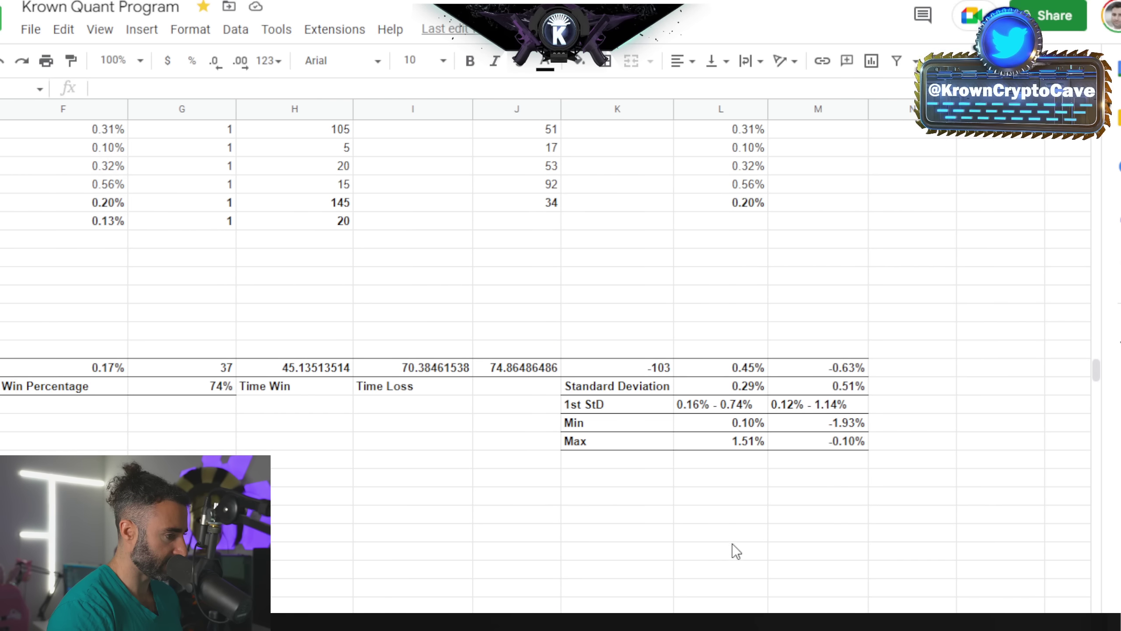
pyautogui.moveTo(706, 620); pyautogui.dragTo(506, 580)
pyautogui.scroll(3, 505, 581)
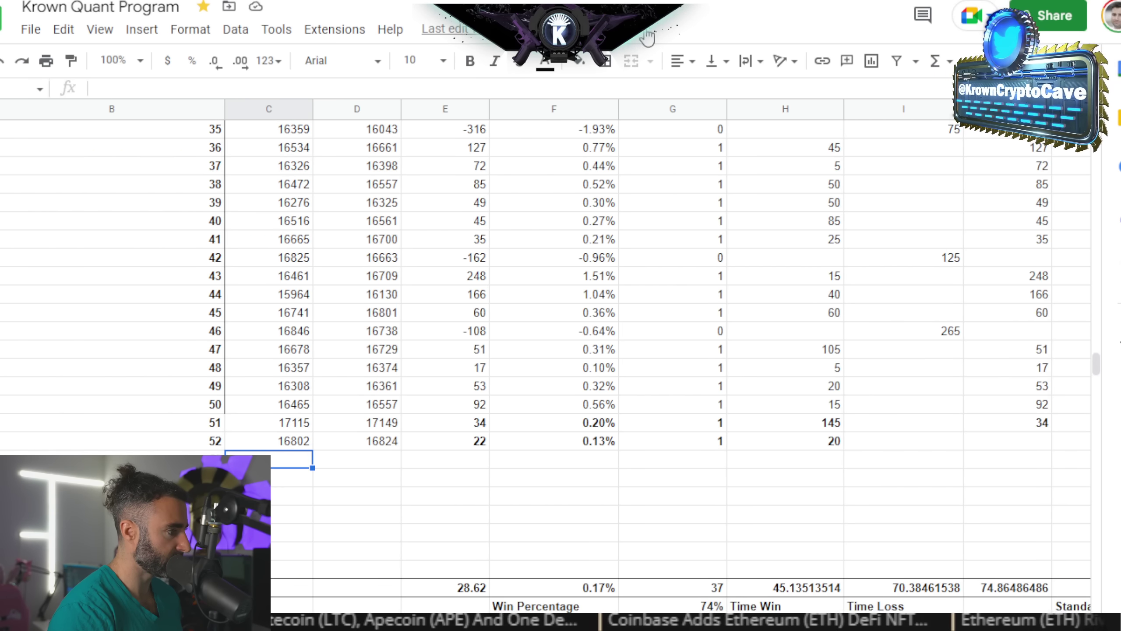
# Switch to the TradingView chart, place a vertical line on the 14:35 candle of 30 November 2022, and examine BBWP there at full size
pyautogui.hotkey('alt', 'Tab')
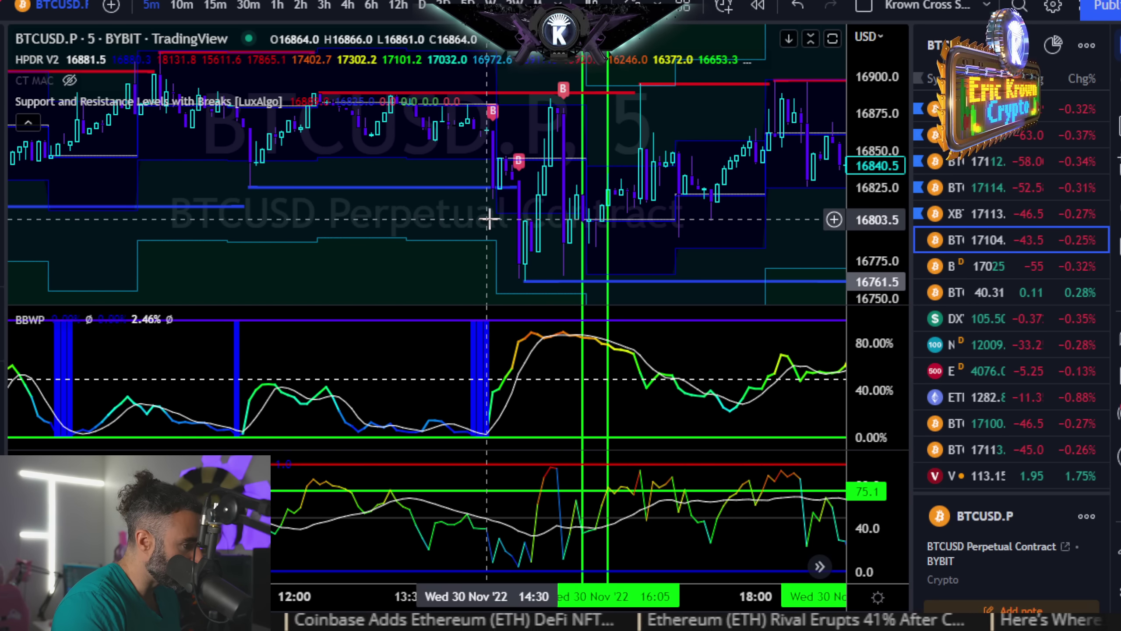
pyautogui.scroll(5, 492, 217)
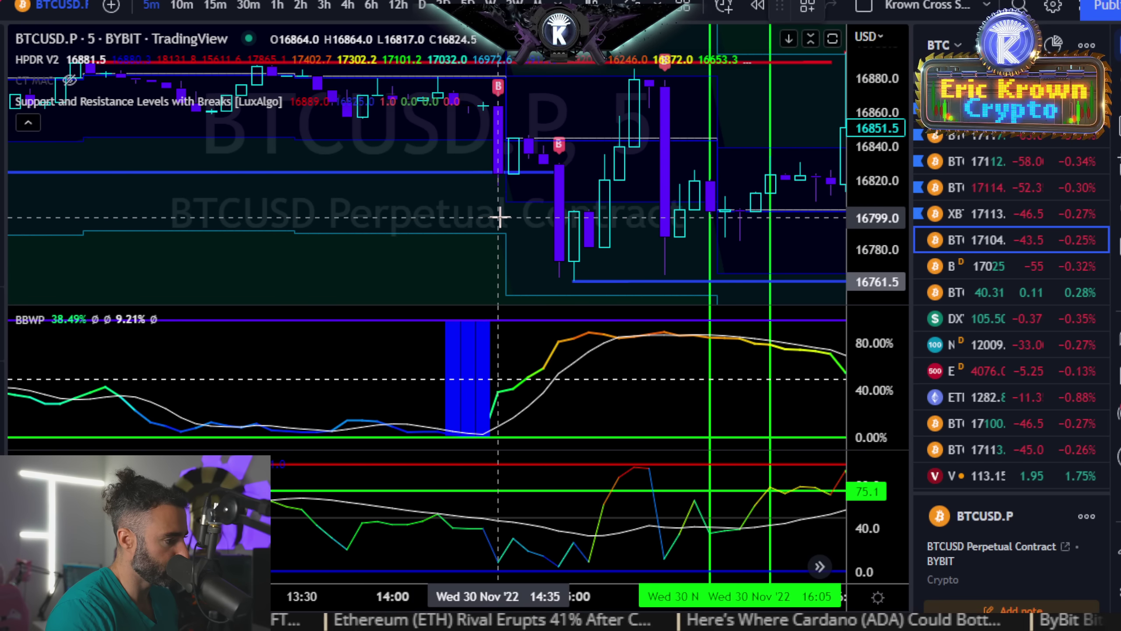
pyautogui.hotkey('alt', 'v')
pyautogui.doubleClick(513, 352)
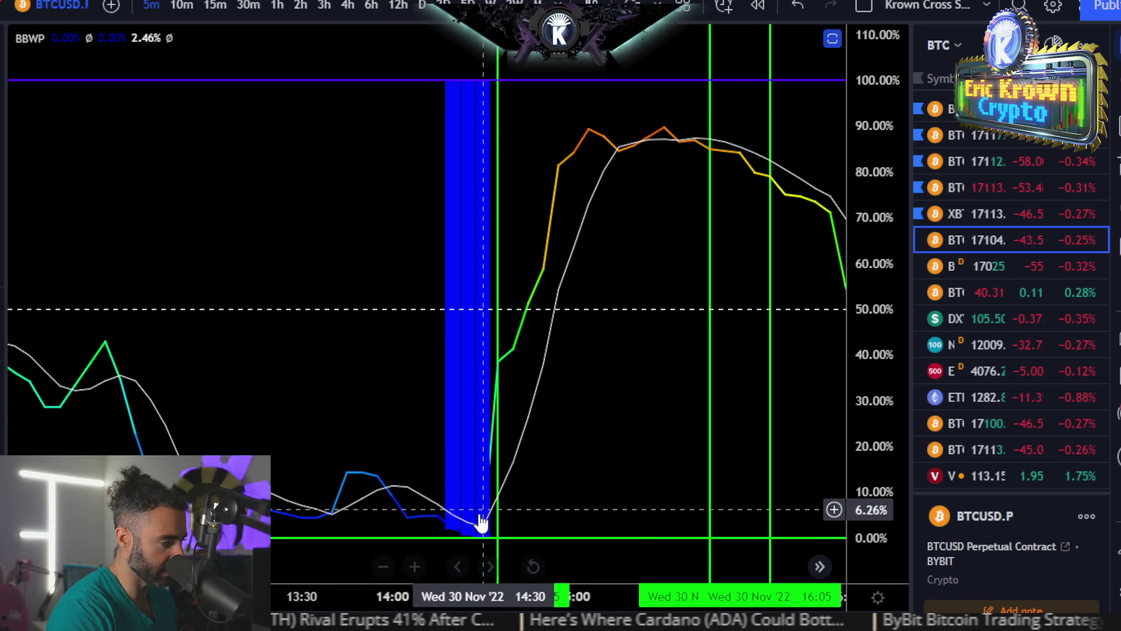
pyautogui.doubleClick(412, 220)
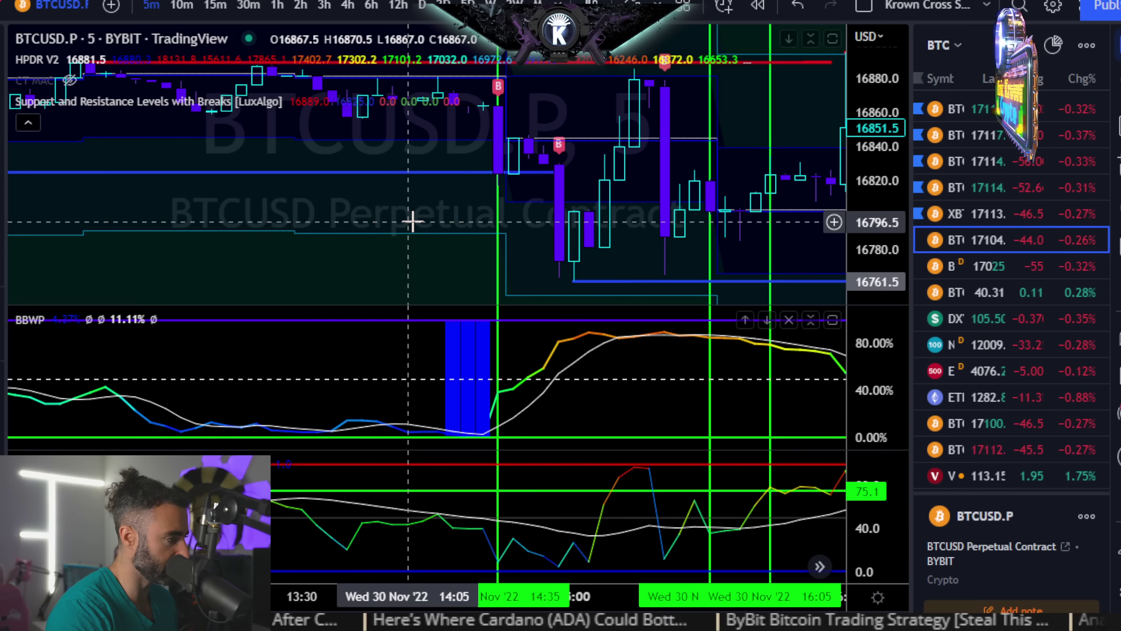
# Place a vertical line on the 06:45 candle of 30 November 2022, and examine BBWP there at full size
pyautogui.moveTo(238, 212); pyautogui.dragTo(671, 268)
pyautogui.scroll(-3, 473, 228)
pyautogui.scroll(5, 671, 268)
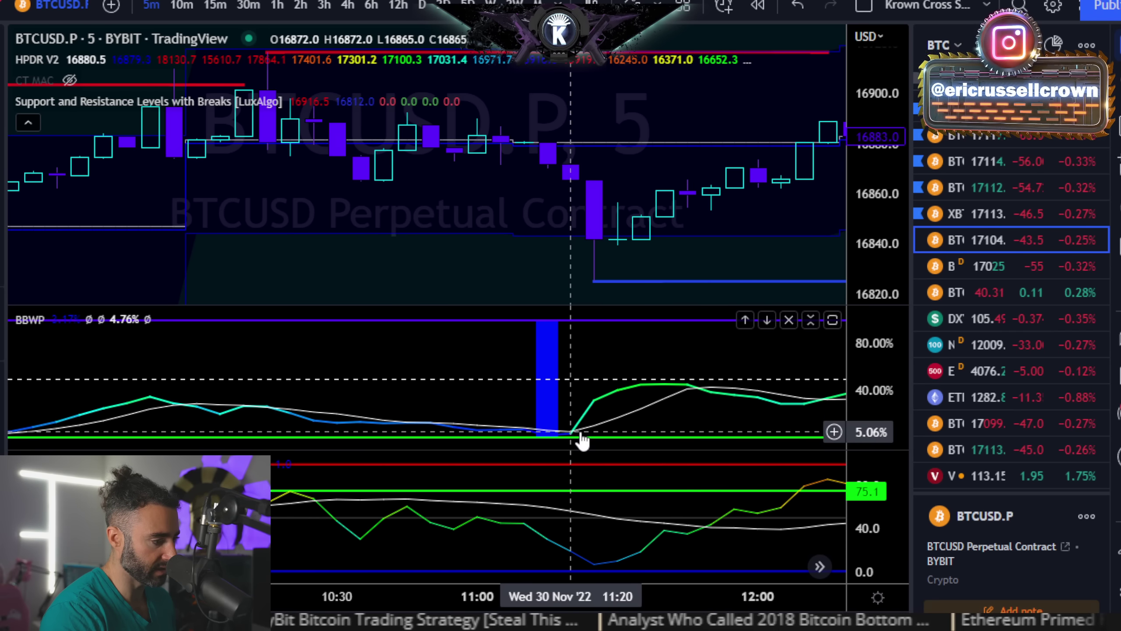
pyautogui.scroll(-4, 588, 411)
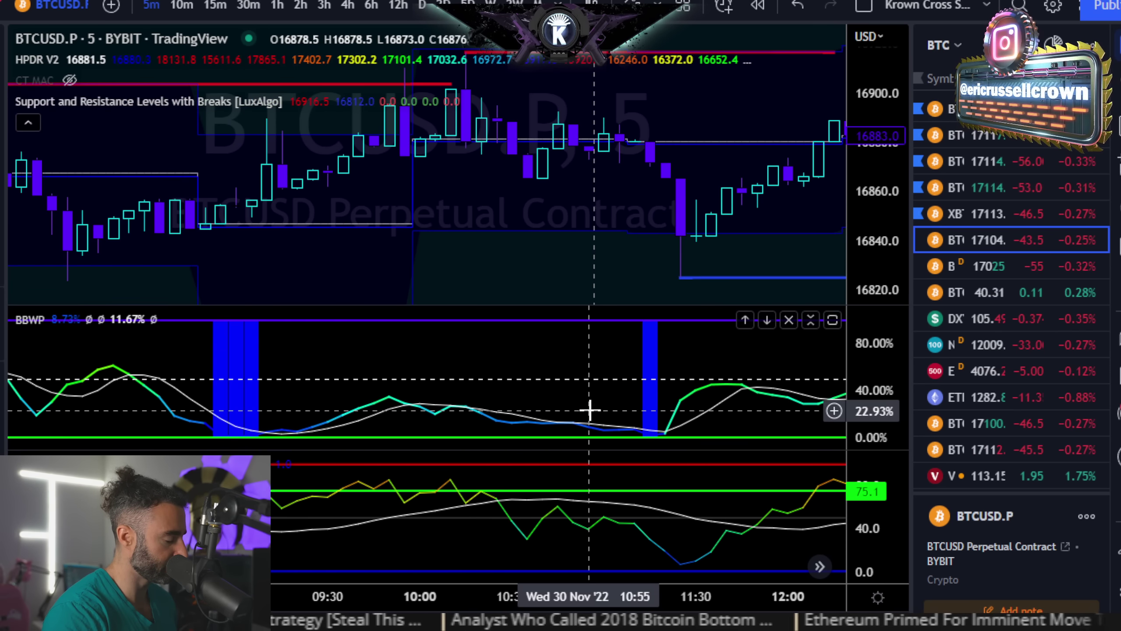
pyautogui.moveTo(233, 265); pyautogui.dragTo(616, 282)
pyautogui.scroll(4, 490, 208)
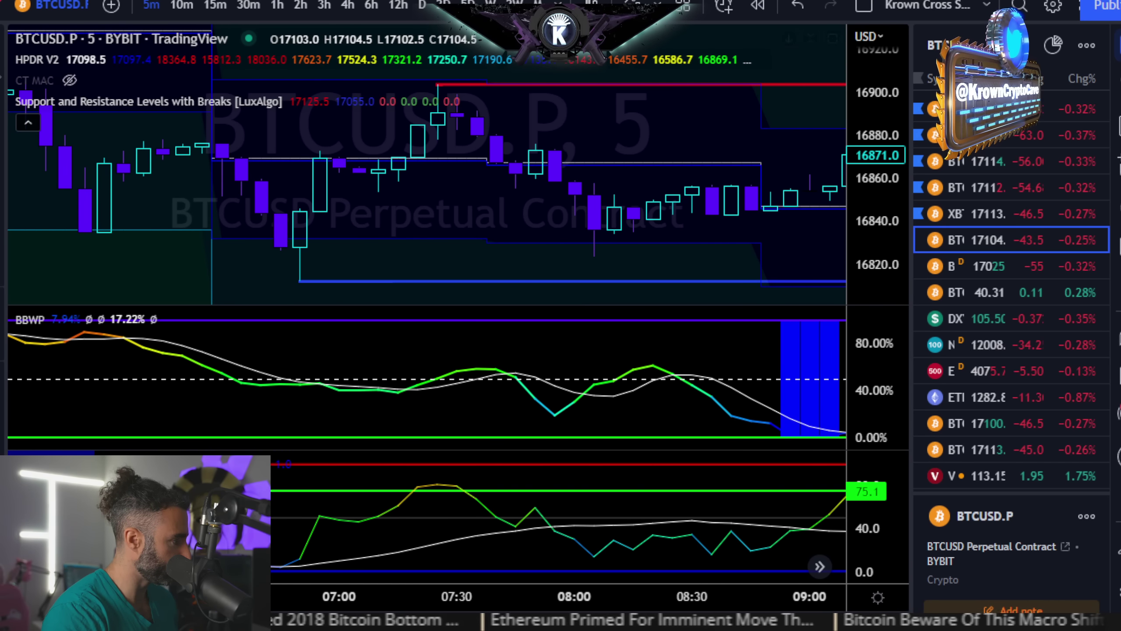
pyautogui.hotkey('alt', 'v')
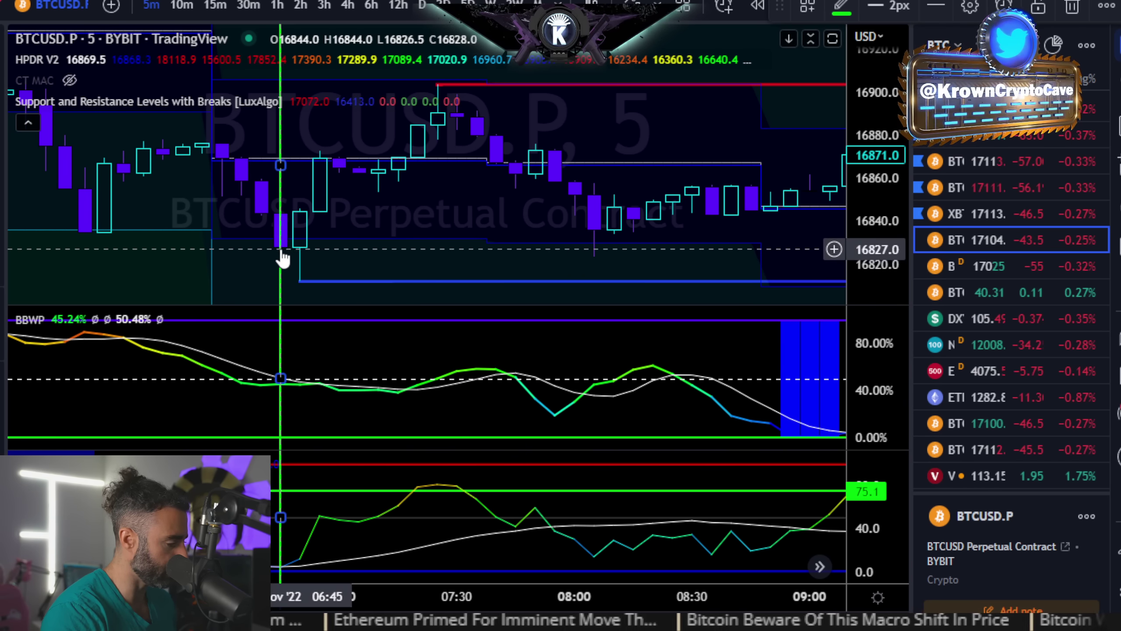
pyautogui.doubleClick(310, 365)
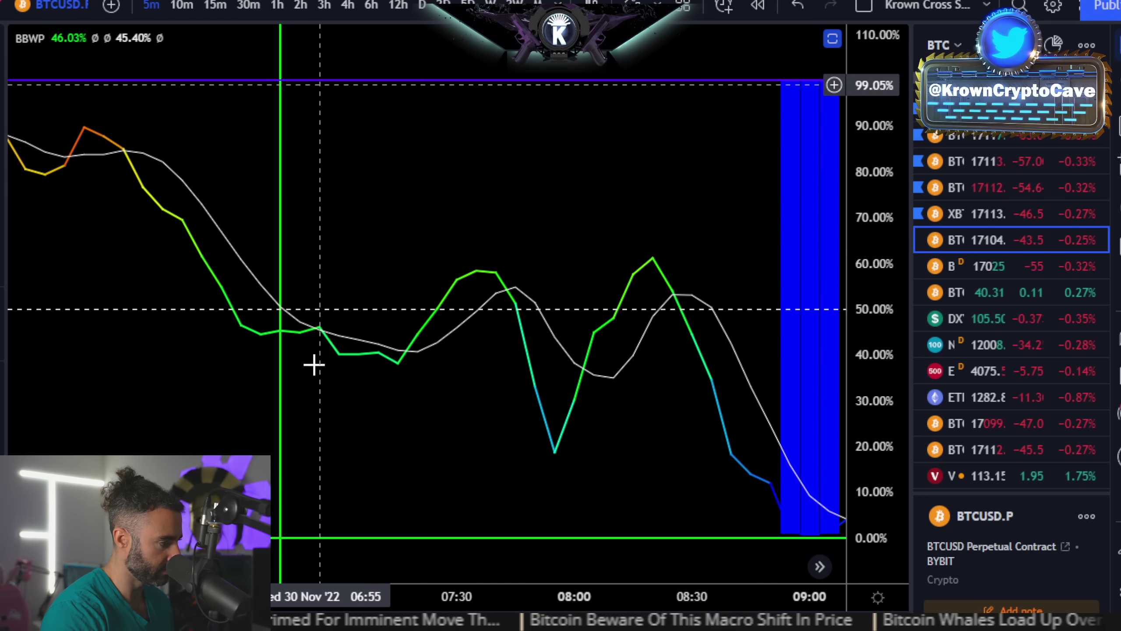
pyautogui.doubleClick(353, 218)
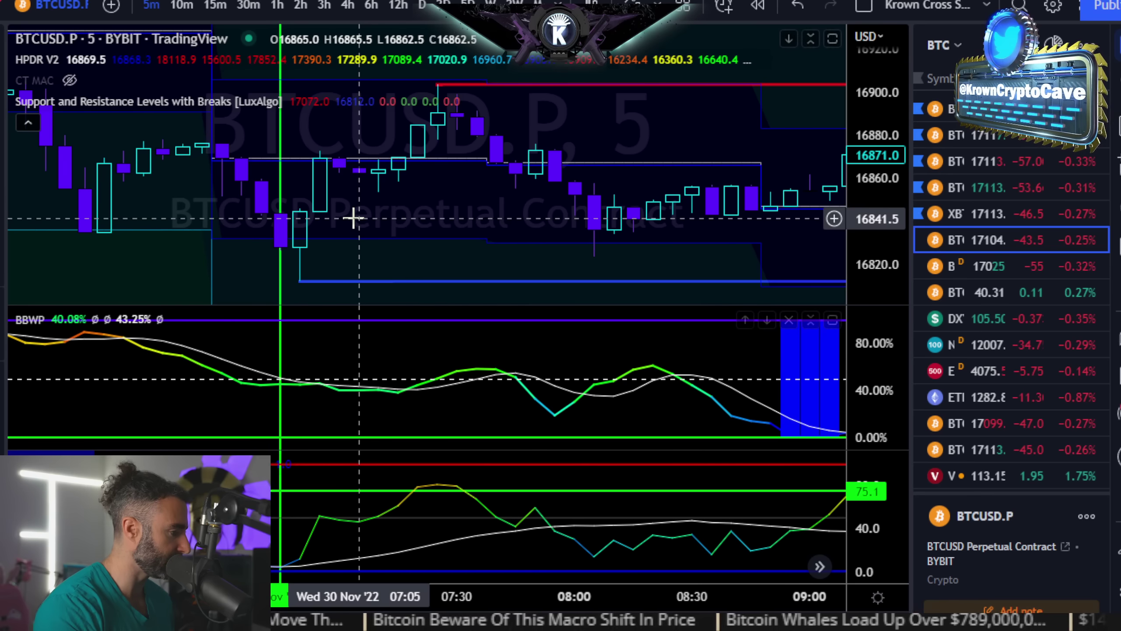
# Mark the trade's exit with a vertical line on the 07:20 candle of 30 November 2022
pyautogui.scroll(-5, 387, 219)
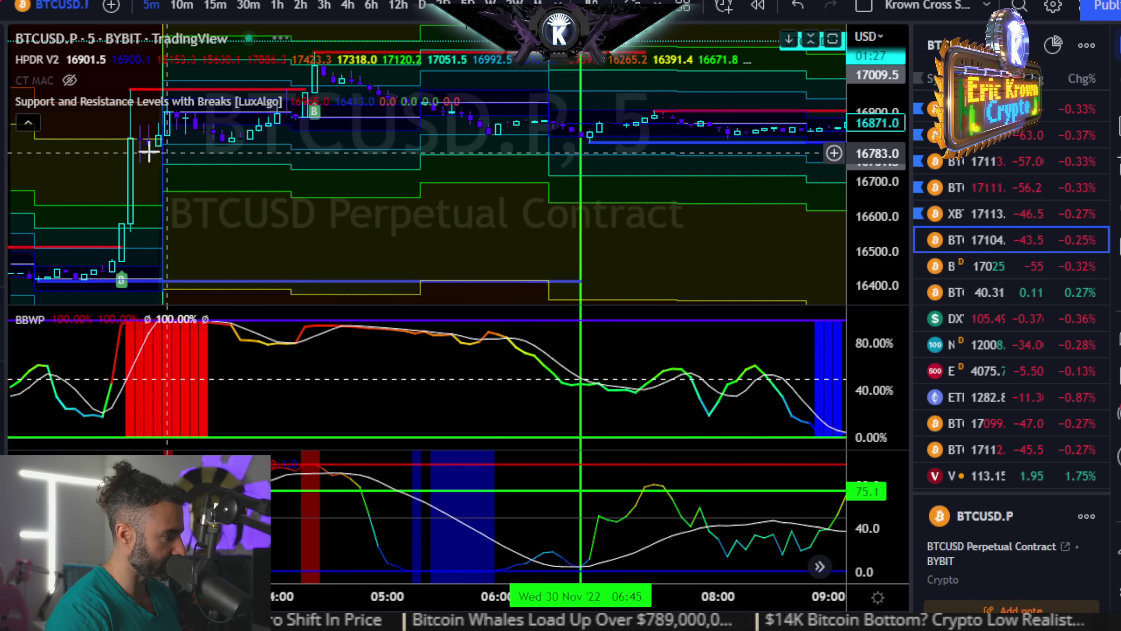
pyautogui.scroll(4, 265, 176)
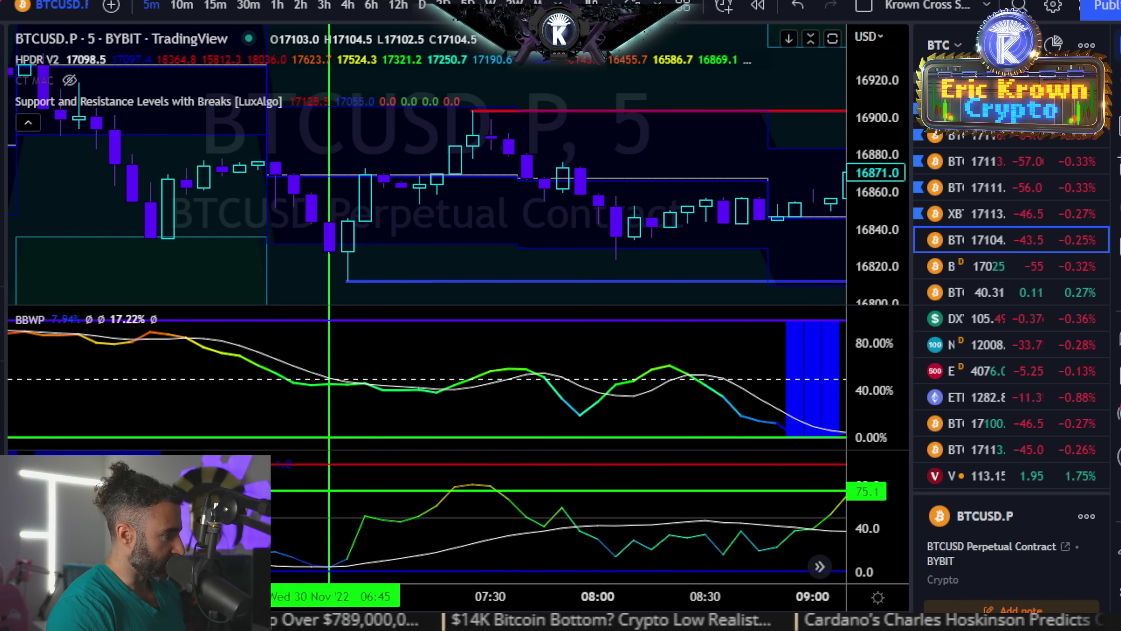
pyautogui.click(459, 214)
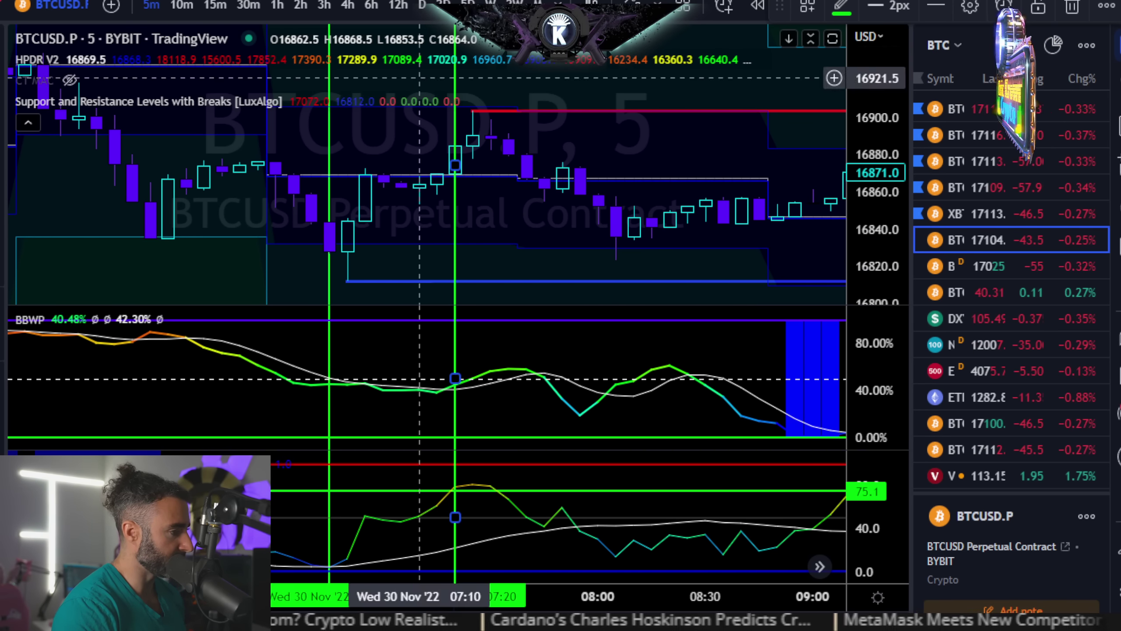
# Switch to the spreadsheet, checking the chart as needed, and enter 16828 as trade 53's entry price and 16885 as its exit price
pyautogui.click(459, 1)
pyautogui.write('16828')
pyautogui.press('Tab')
pyautogui.hotkey('alt', 'Tab')
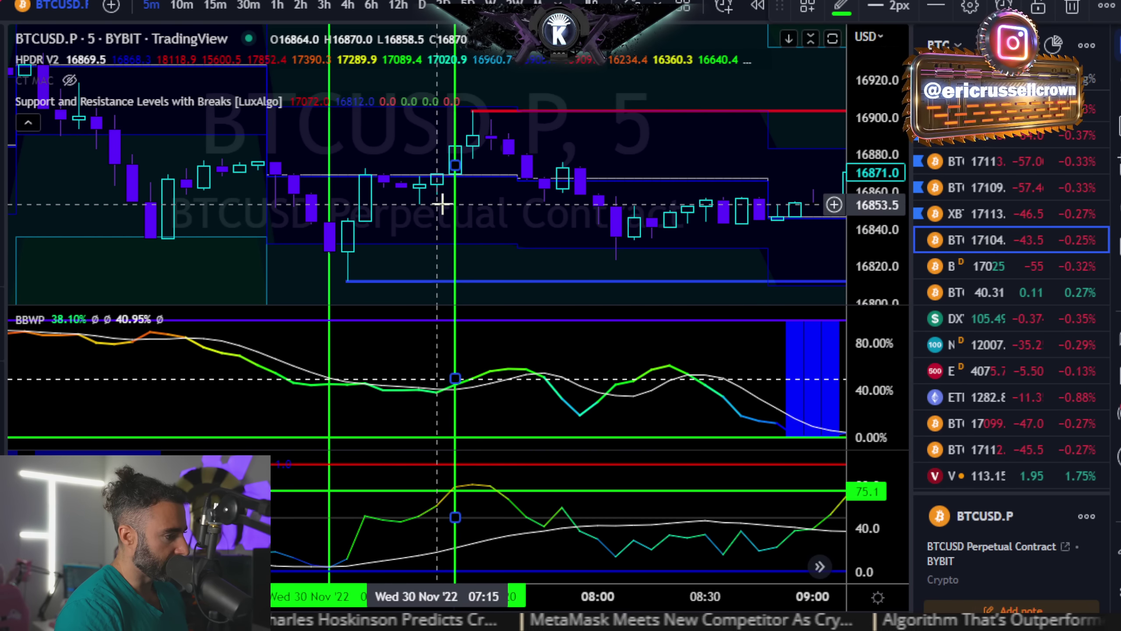
pyautogui.hotkey('alt', 'Tab')
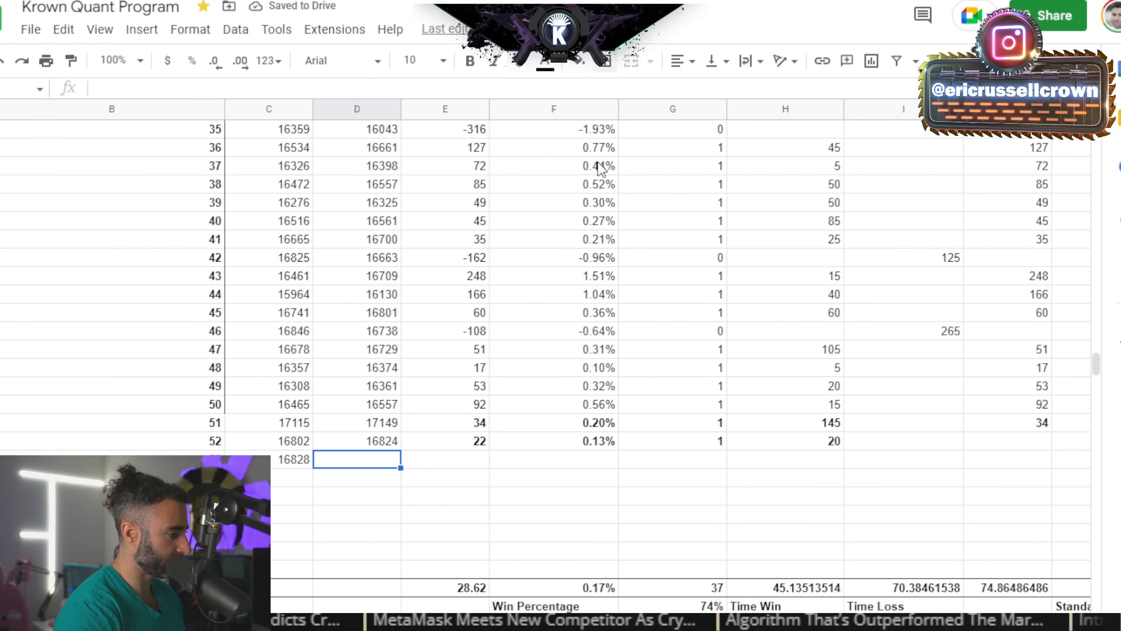
pyautogui.write('16885')
pyautogui.press('Tab')
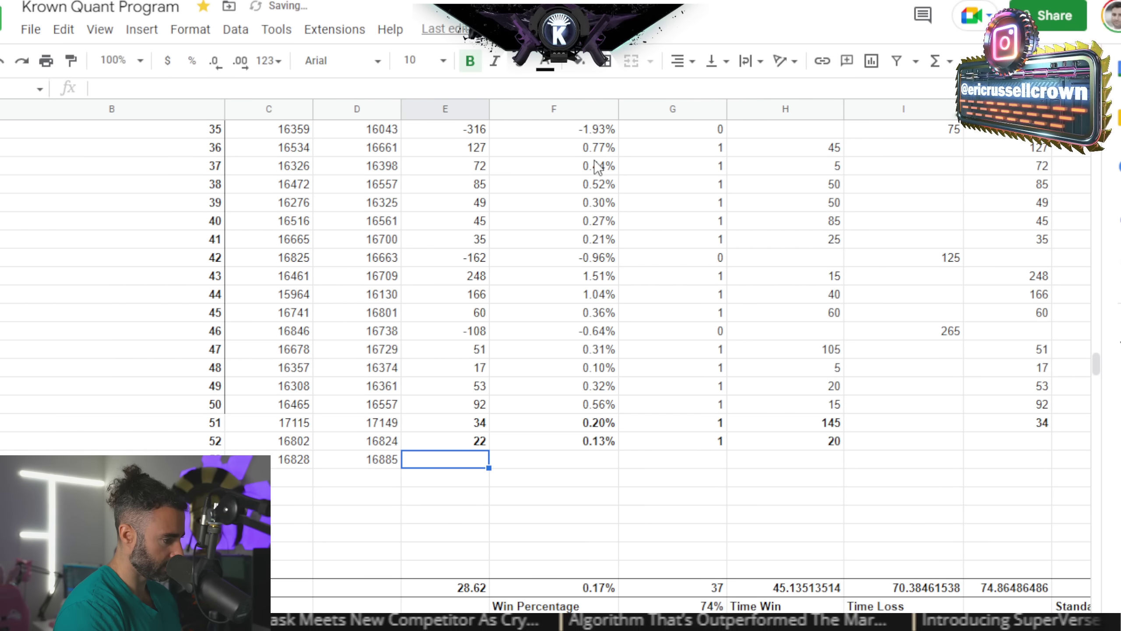
# Calculate trade 53's point gain with =D482-C482 and its return as gain divided by entry price, and mark it as a win with 1
pyautogui.write('=D53-C53')
pyautogui.press('Tab')
pyautogui.write('=E53/C53')
pyautogui.press('Tab')
pyautogui.write('1')
pyautogui.press('Tab')
# Measure the time between the 06:45 and 07:20 lines on the TradingView chart, and enter 35 as trade 53's winning time in the spreadsheet
pyautogui.hotkey('alt', 'Tab')
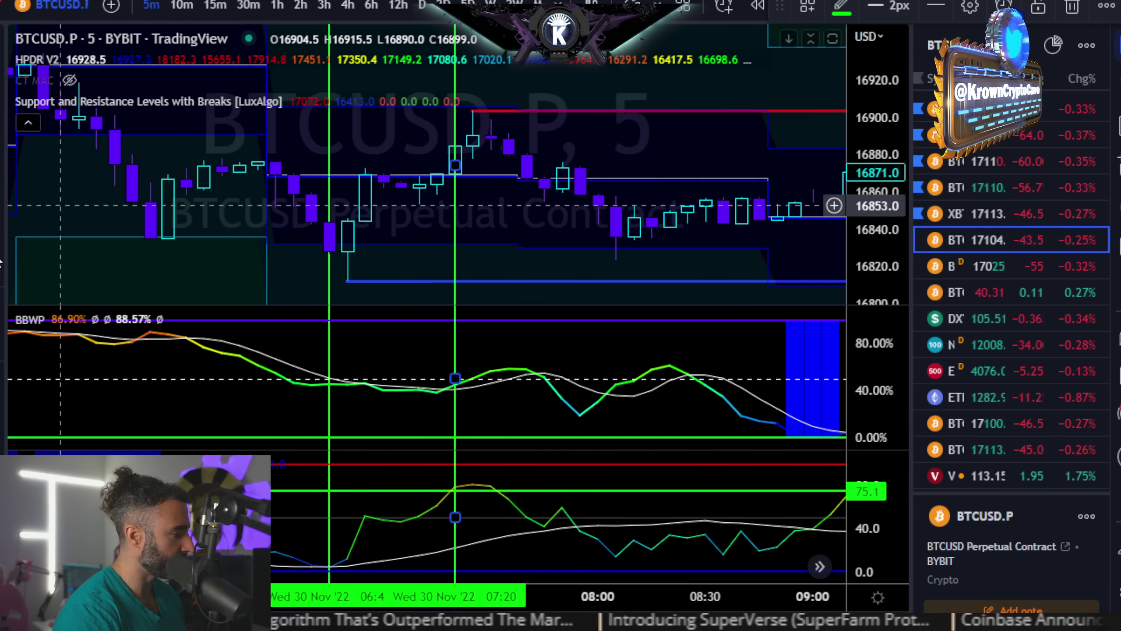
pyautogui.keyDown('shift'); pyautogui.click(327, 252); pyautogui.keyUp('shift')
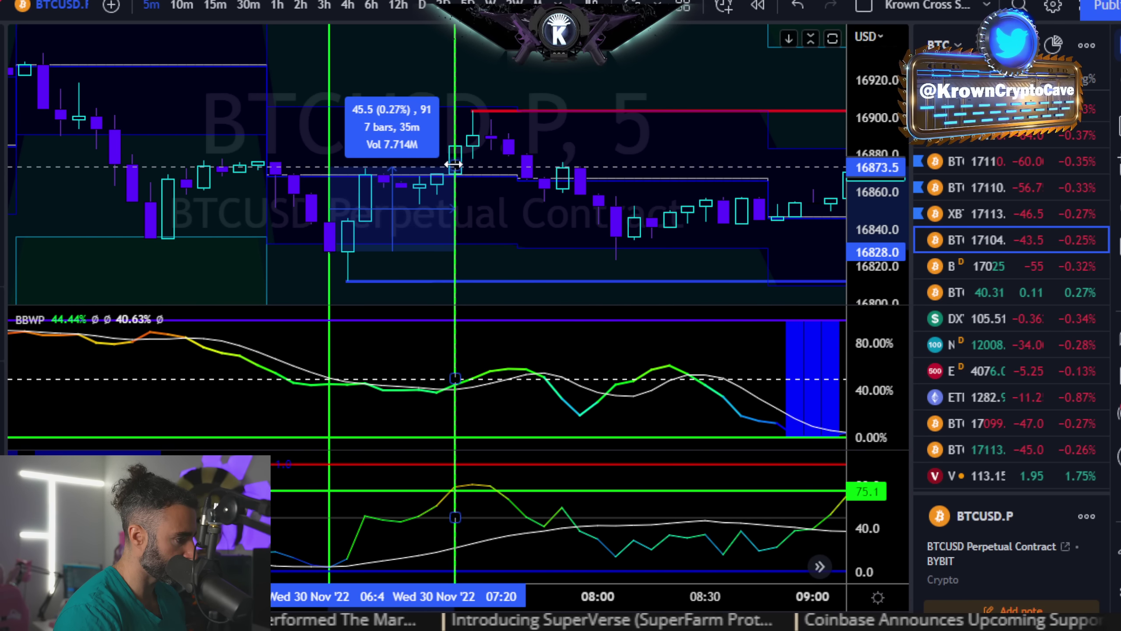
pyautogui.hotkey('alt', 'Tab')
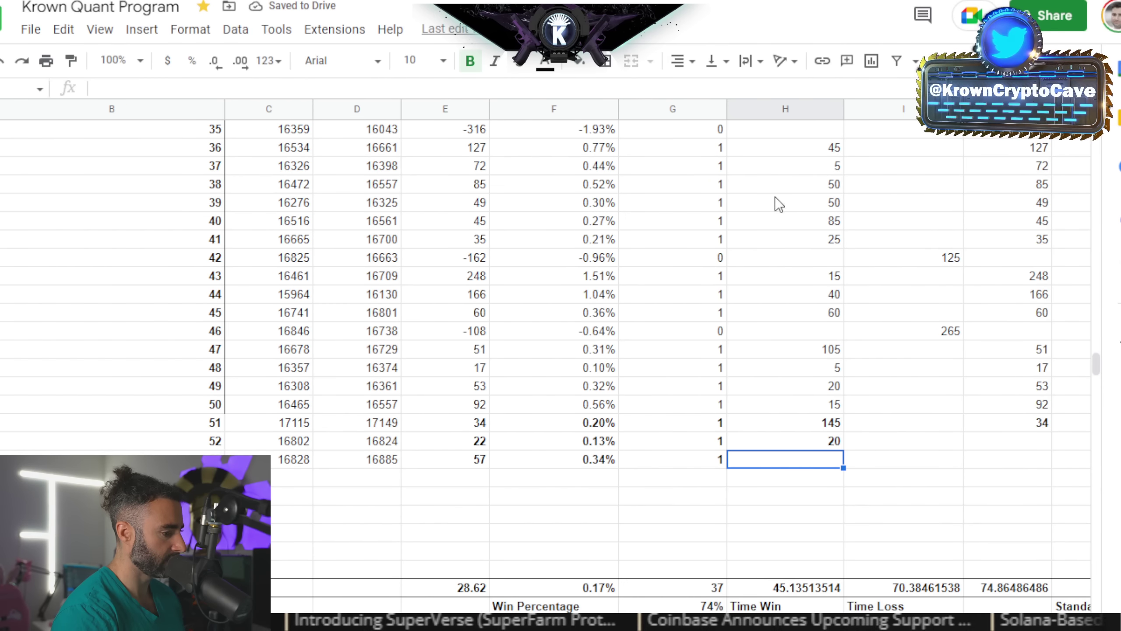
pyautogui.write('35')
pyautogui.press('Tab')
pyautogui.press('Tab')
# Fill trade 53's win columns J and L by referencing its point gain and percentage return
pyautogui.write('57')
pyautogui.press('Tab')
pyautogui.press('Tab')
pyautogui.write('0.34%')
pyautogui.press('Tab')
pyautogui.press('Return')
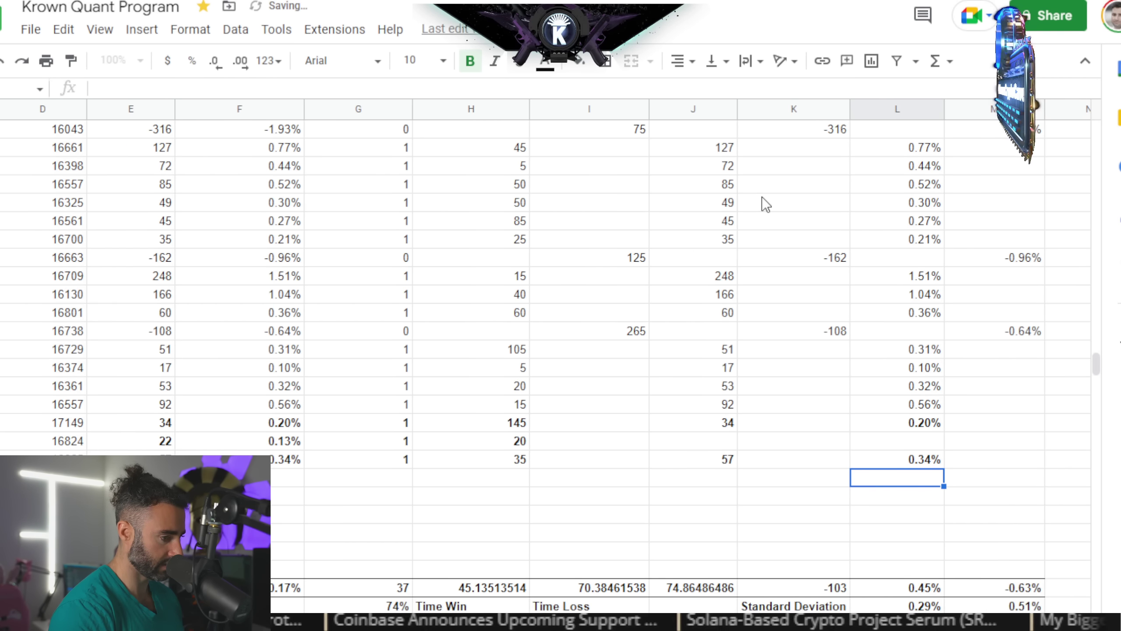
# Fill trade 52's win columns J and L with the references =E481 and =F481
pyautogui.press('Right')
pyautogui.press('Up')
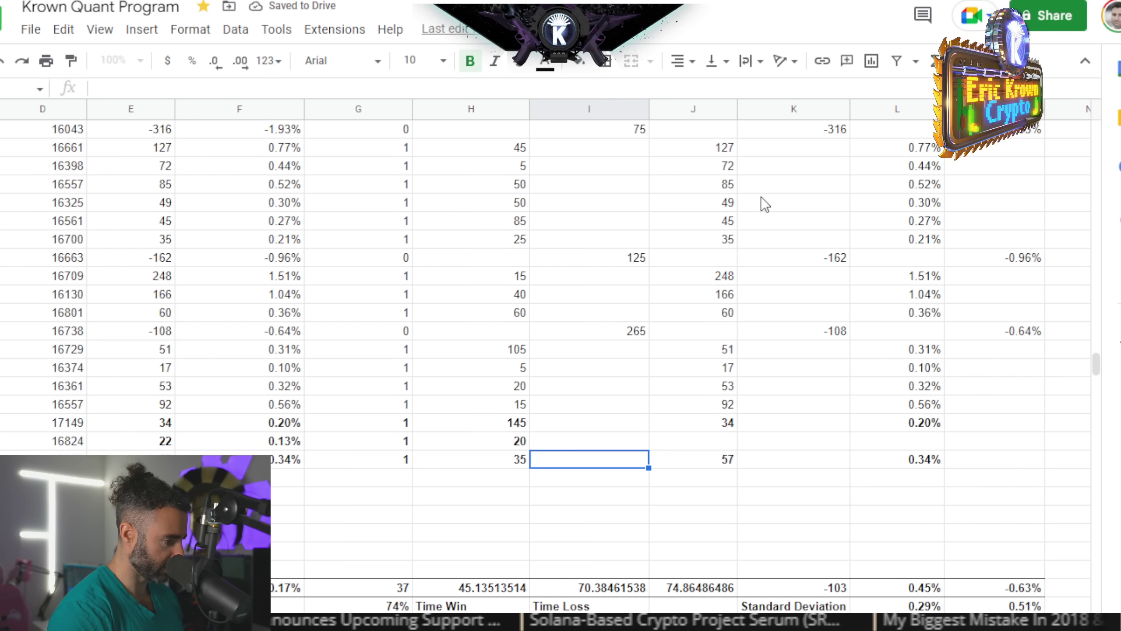
pyautogui.press('Up')
pyautogui.press('Right')
pyautogui.write('=E481')
pyautogui.press('Tab')
pyautogui.press('Tab')
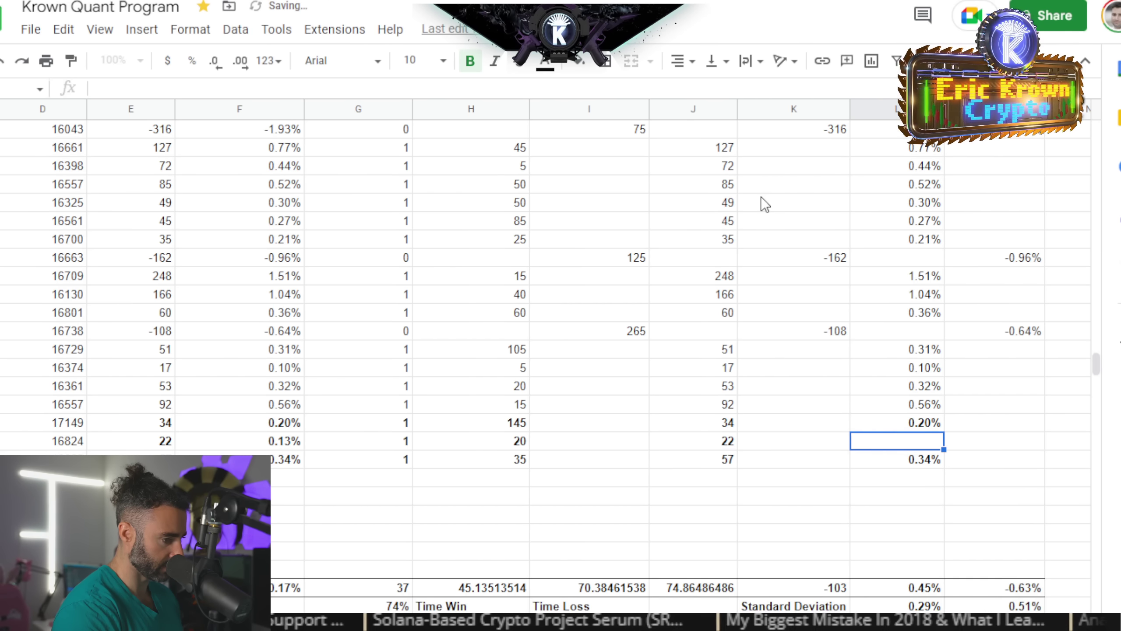
pyautogui.write('=F481')
pyautogui.press('Return')
pyautogui.press('Up')
pyautogui.press('Left')
pyautogui.press('Down')
pyautogui.press('Down')
pyautogui.press('Left')
pyautogui.press('Left')
pyautogui.press('Left')
pyautogui.press('Left')
pyautogui.press('Left')
pyautogui.press('Left')
pyautogui.press('Left')
pyautogui.press('Left')
pyautogui.press('Left')
pyautogui.press('Right')
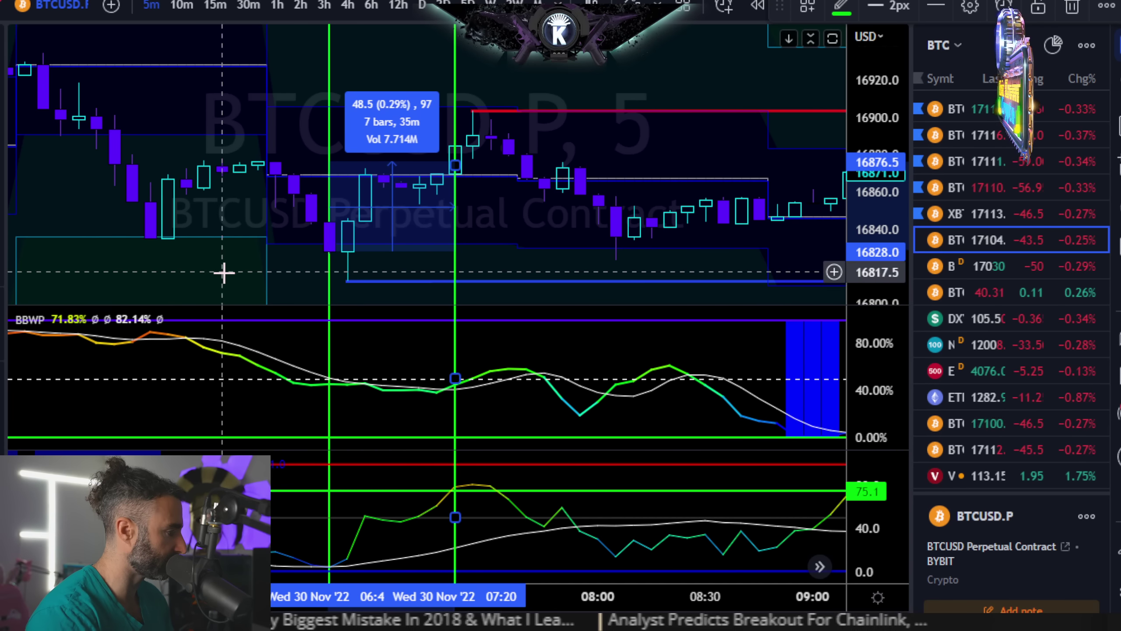
# On the TradingView chart, place a vertical line on the 05:45 candle of 30 November 2022, and examine BBWP there at full size
pyautogui.moveTo(225, 271); pyautogui.dragTo(471, 251)
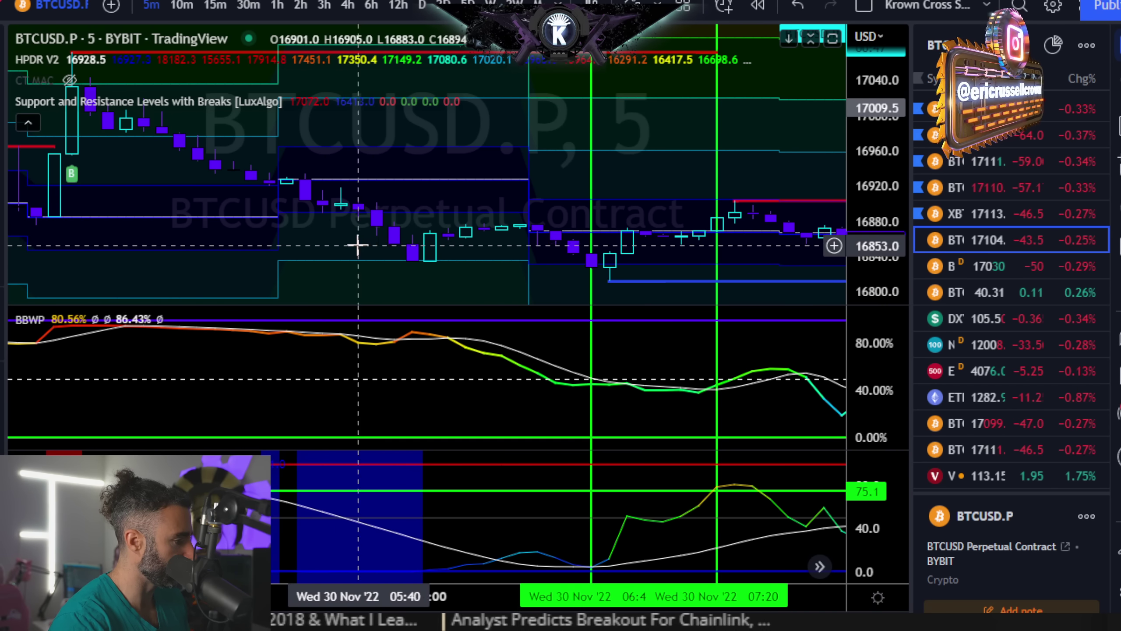
pyautogui.moveTo(348, 244); pyautogui.dragTo(538, 253)
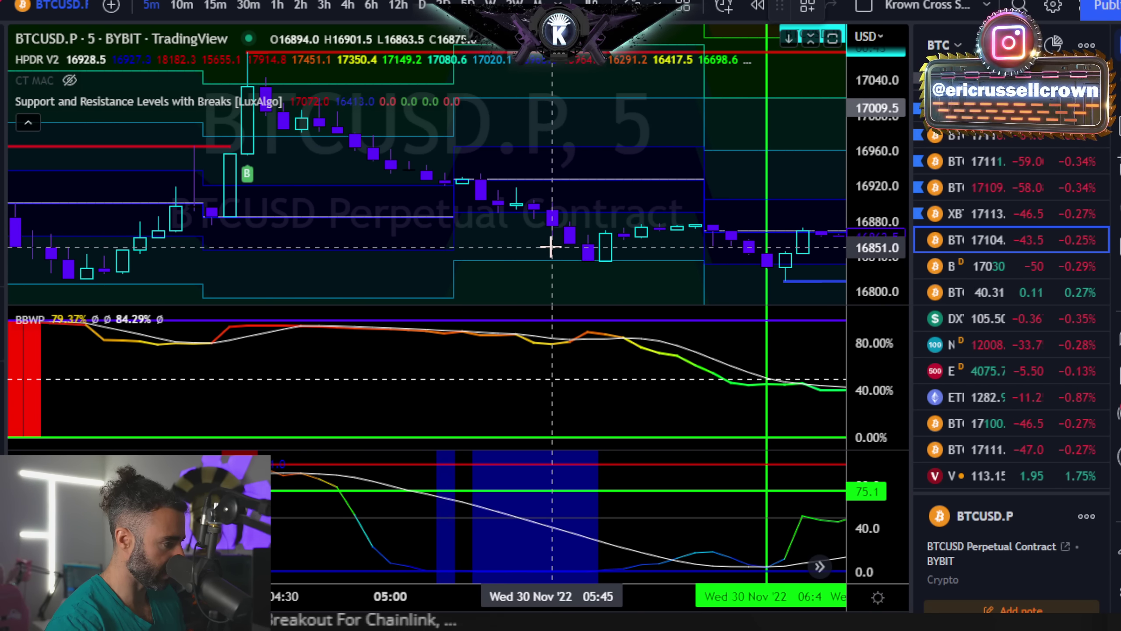
pyautogui.hotkey('alt', 'v')
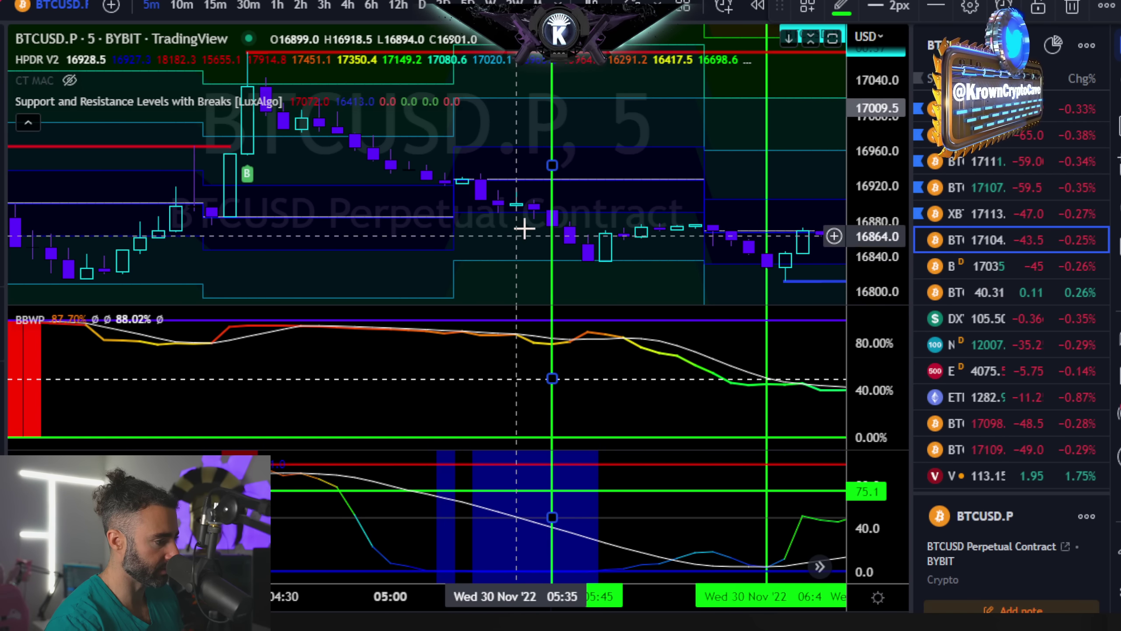
pyautogui.doubleClick(540, 333)
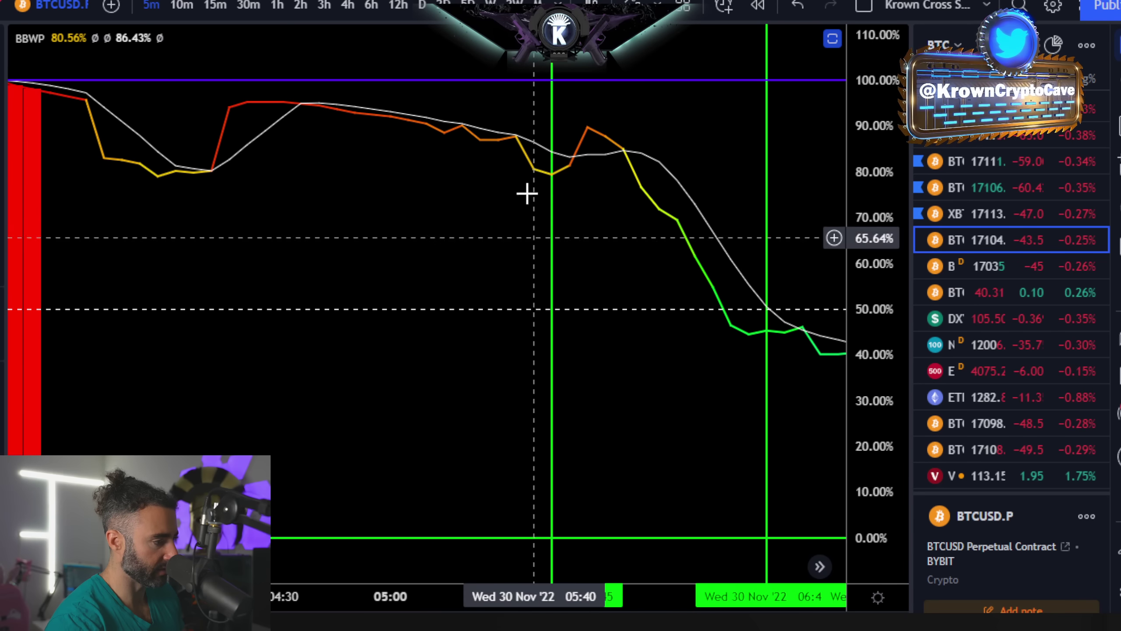
pyautogui.doubleClick(573, 119)
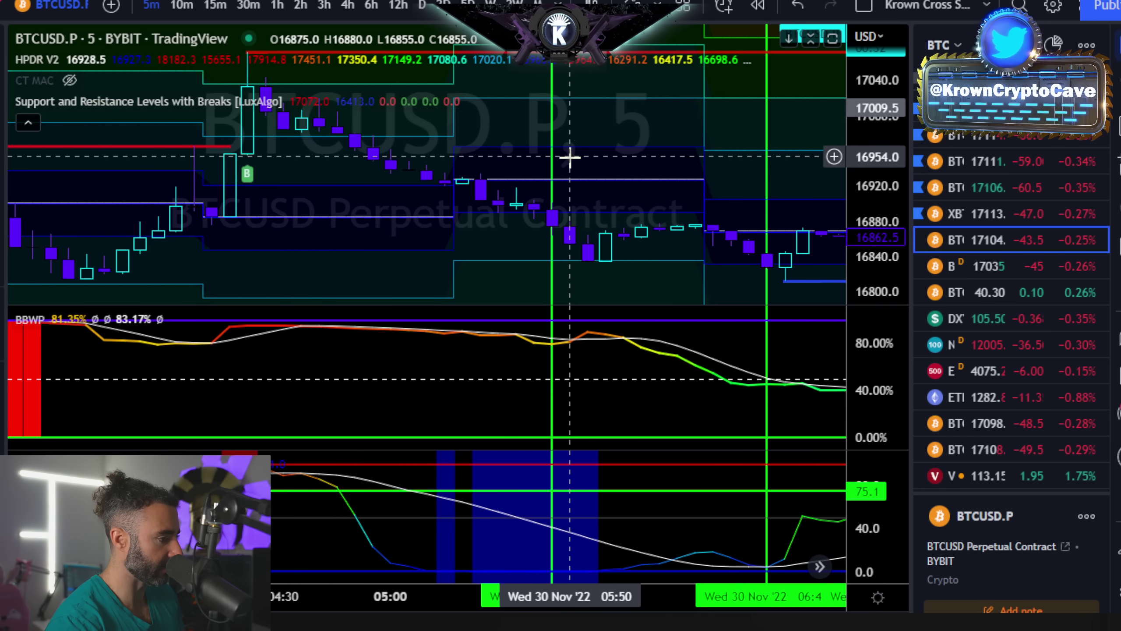
pyautogui.moveTo(617, 191); pyautogui.dragTo(431, 180)
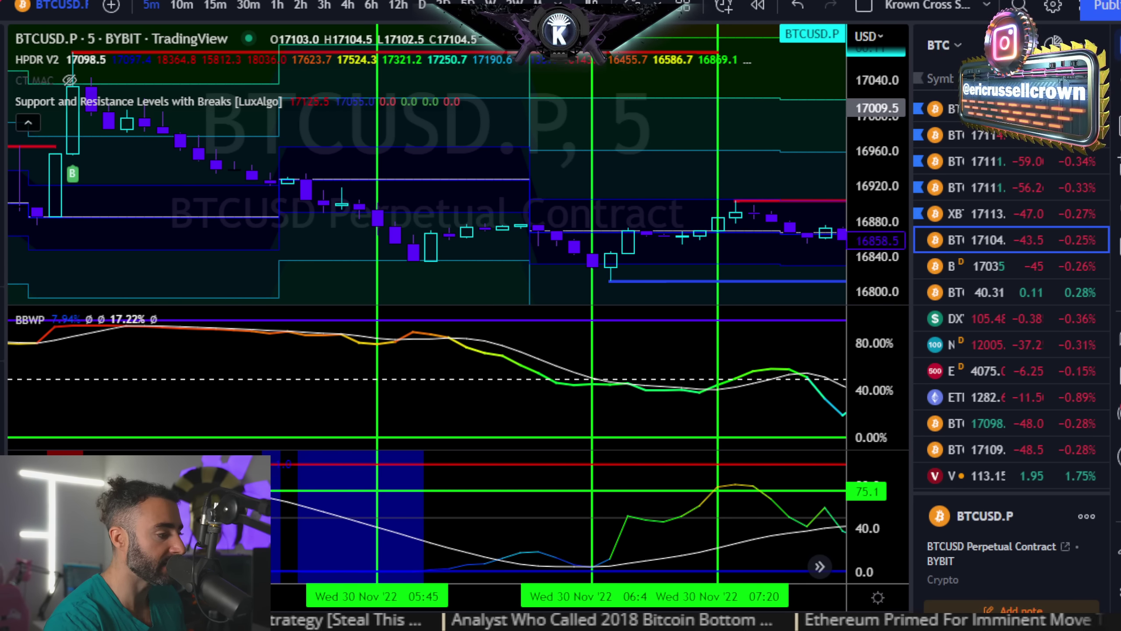
# Switch to the spreadsheet and correct trade 53's entry price to 16875
pyautogui.hotkey('ctrl', 'Tab')
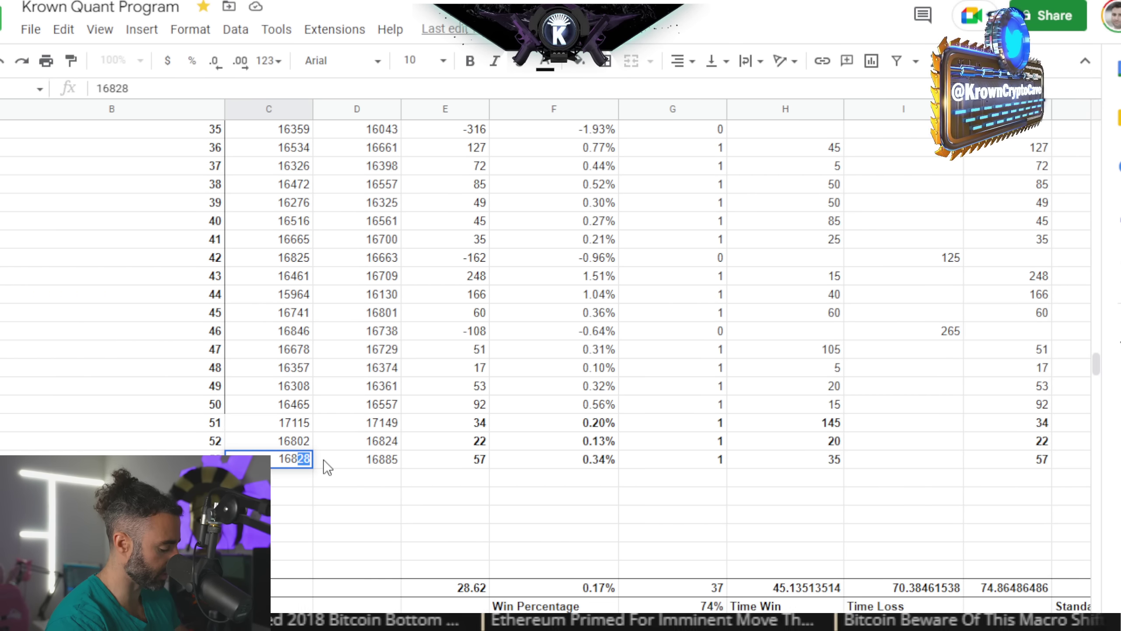
pyautogui.write('75')
pyautogui.press('Tab')
pyautogui.press('Tab')
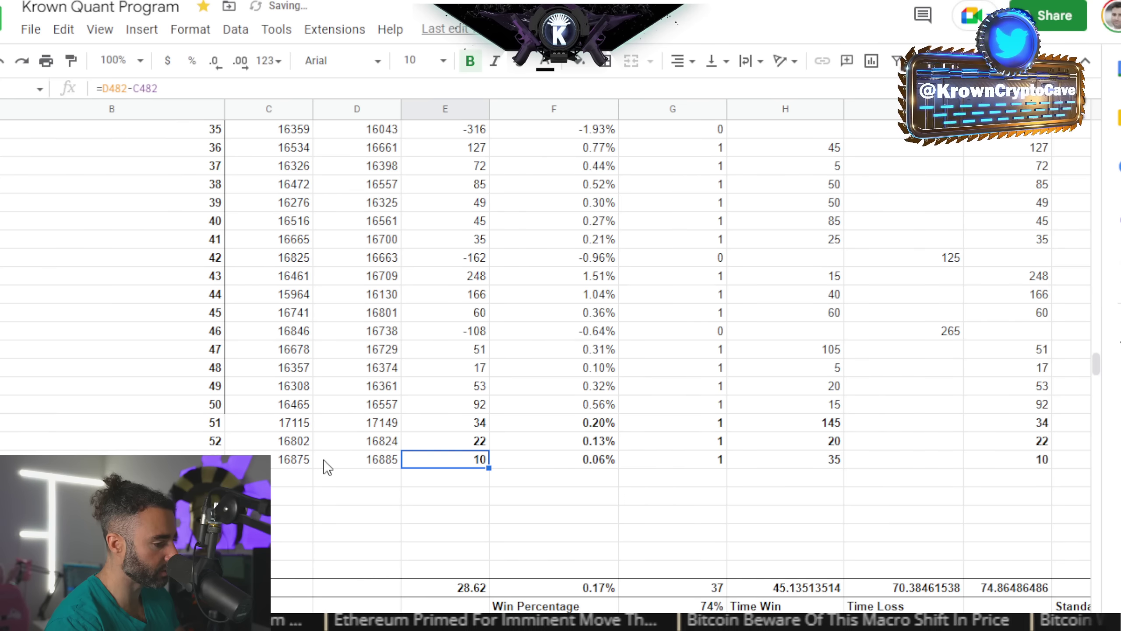
# Measure the time between the 05:45 and 07:20 lines on the TradingView chart, and replace trade 53's winning time with 95 in the spreadsheet
pyautogui.press('Tab')
pyautogui.press('Tab')
pyautogui.press('Tab')
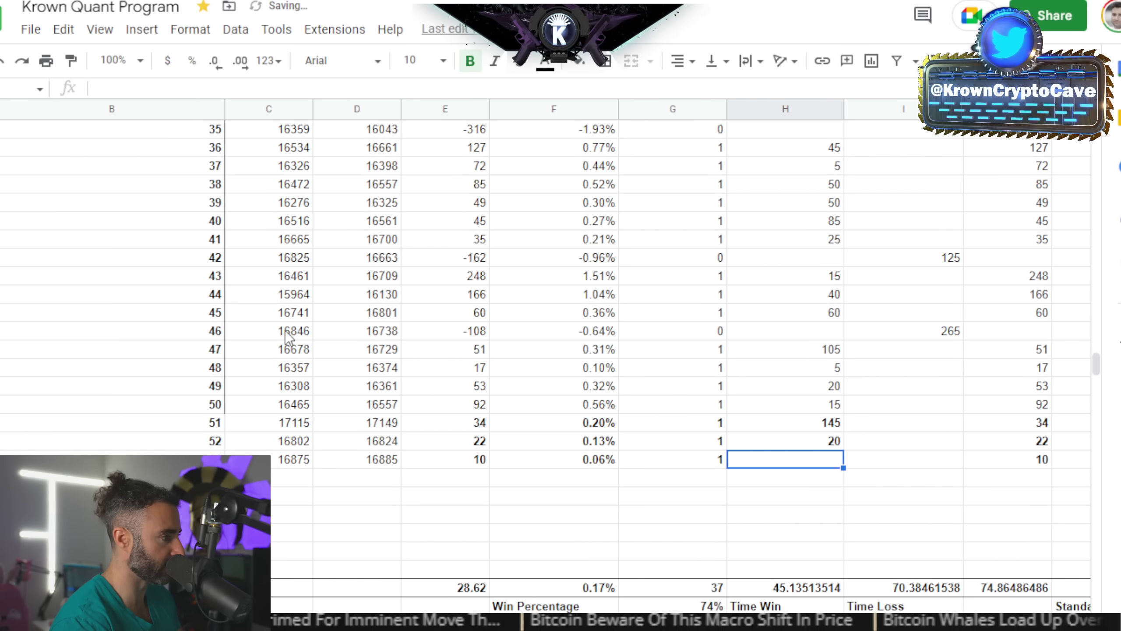
pyautogui.hotkey('alt', 'Tab')
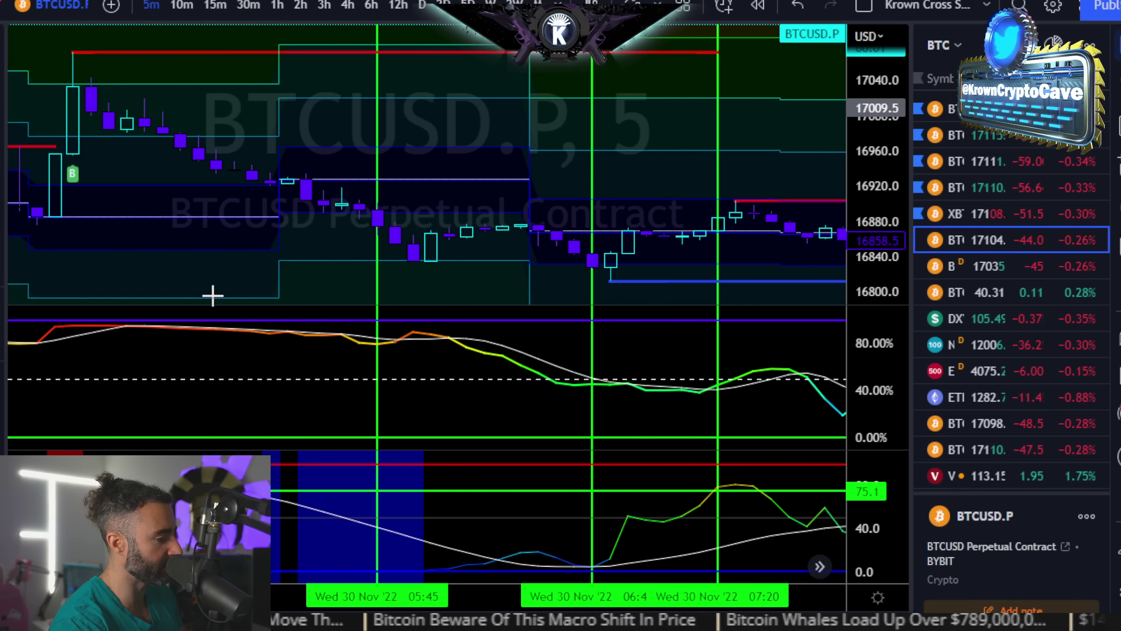
pyautogui.keyDown('shift'); pyautogui.click(377, 234); pyautogui.keyUp('shift')
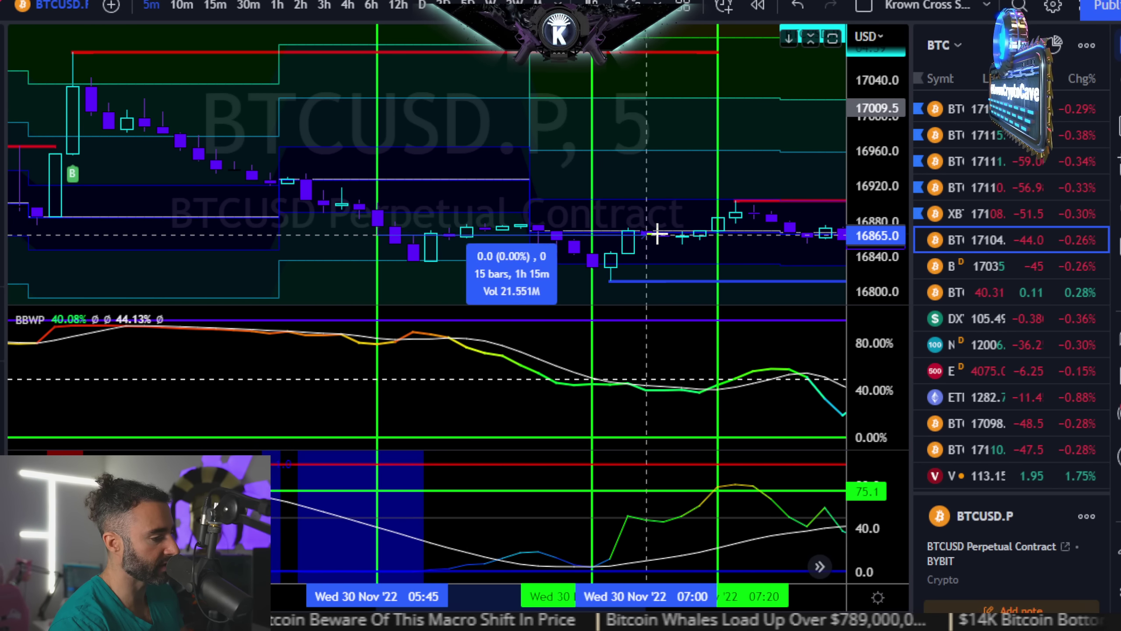
pyautogui.click(715, 216)
pyautogui.hotkey('alt', 'Tab')
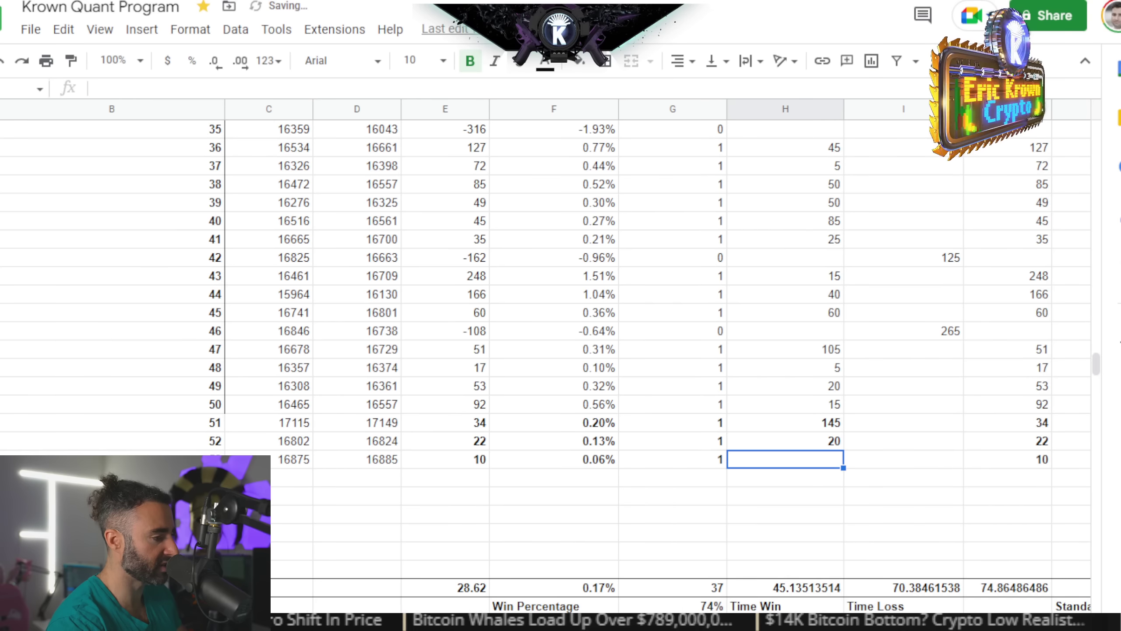
pyautogui.write('95')
pyautogui.press('Return')
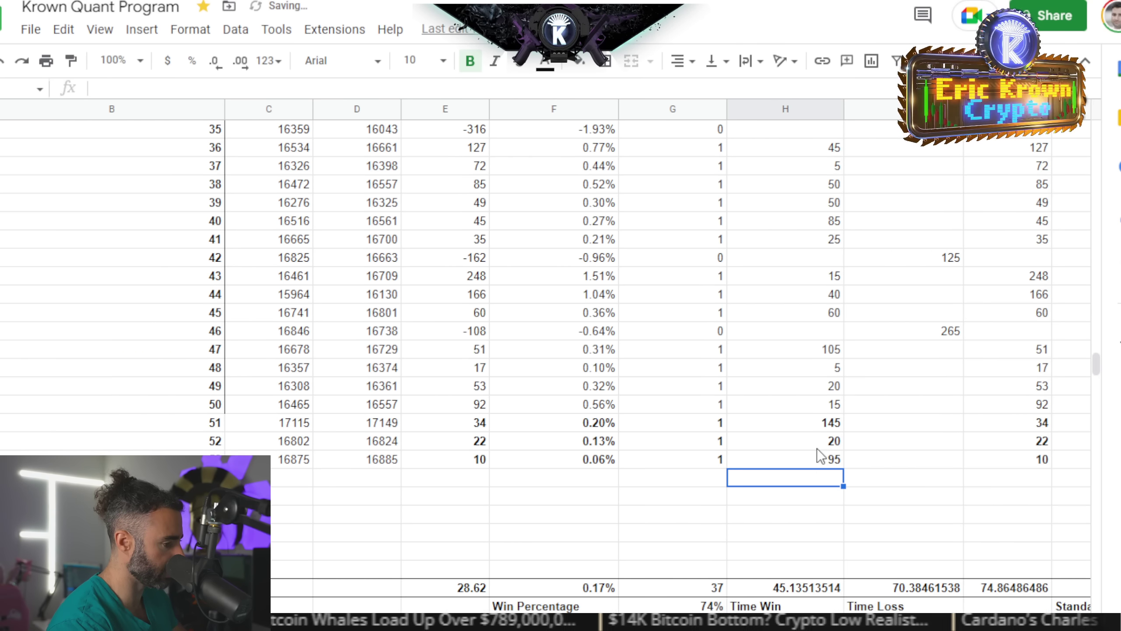
pyautogui.press('Left')
pyautogui.press('Left')
pyautogui.press('Left')
pyautogui.press('Left')
pyautogui.press('Left')
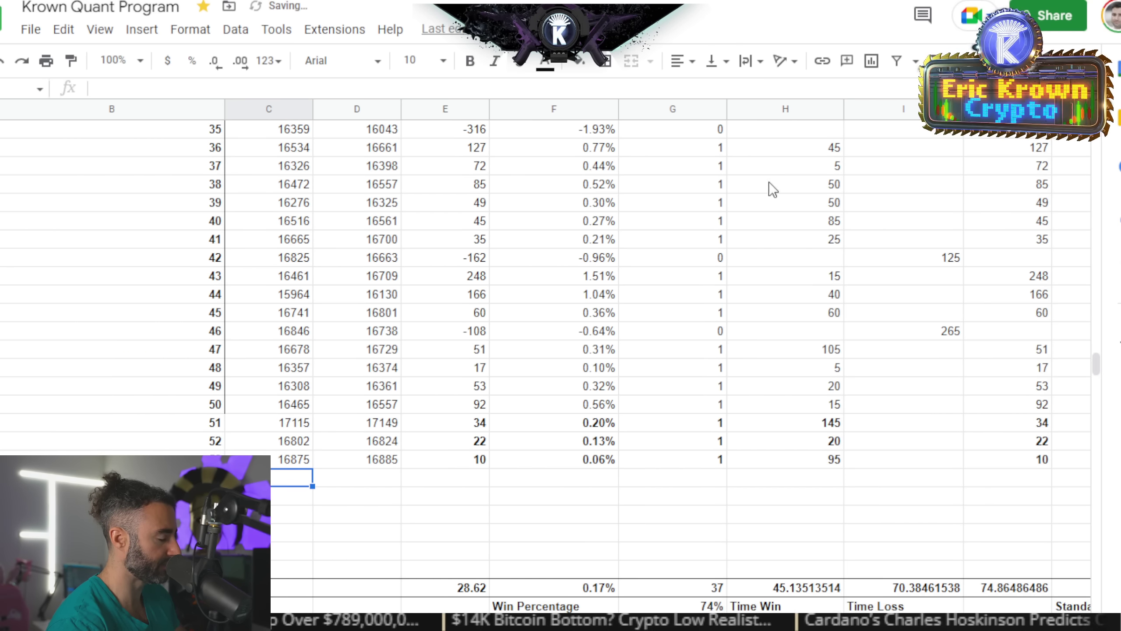
# Switch to the TradingView chart, place a vertical line on the 03:30 candle of 30 November 2022, and examine PMARP there at full size
pyautogui.hotkey('alt', 'Tab')
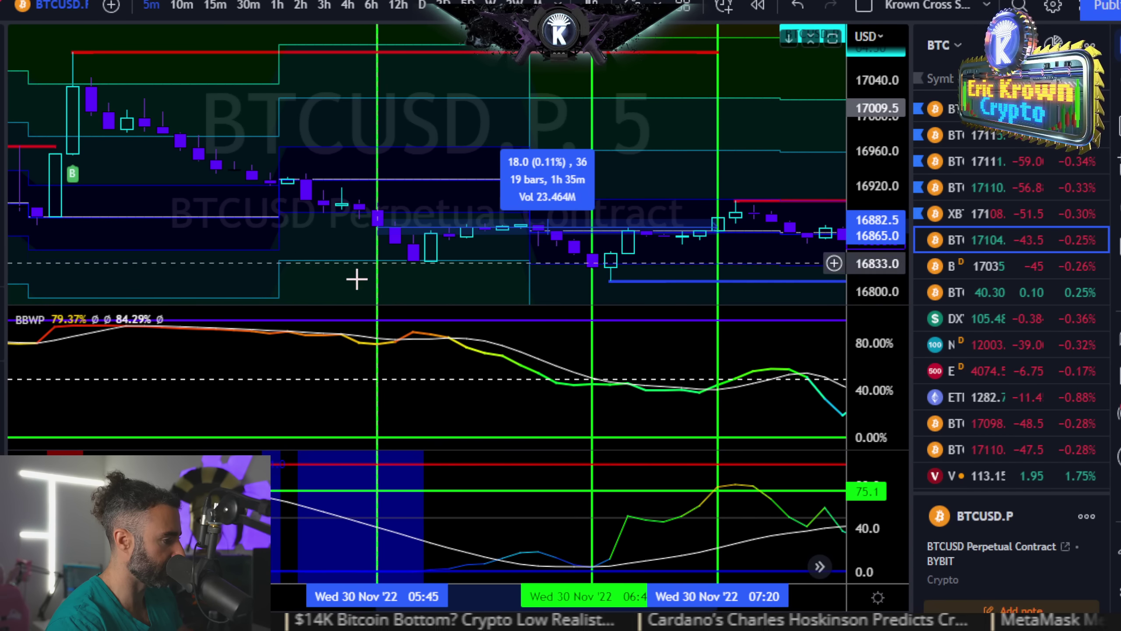
pyautogui.moveTo(208, 260); pyautogui.dragTo(750, 250)
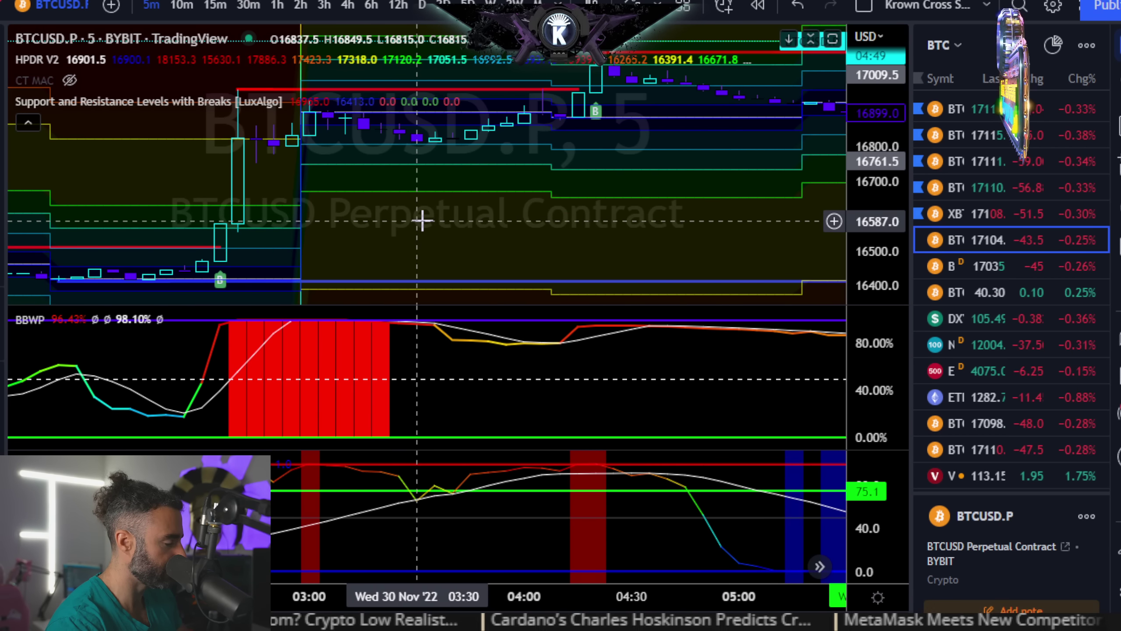
pyautogui.moveTo(420, 221); pyautogui.dragTo(570, 240)
pyautogui.scroll(2, 572, 240)
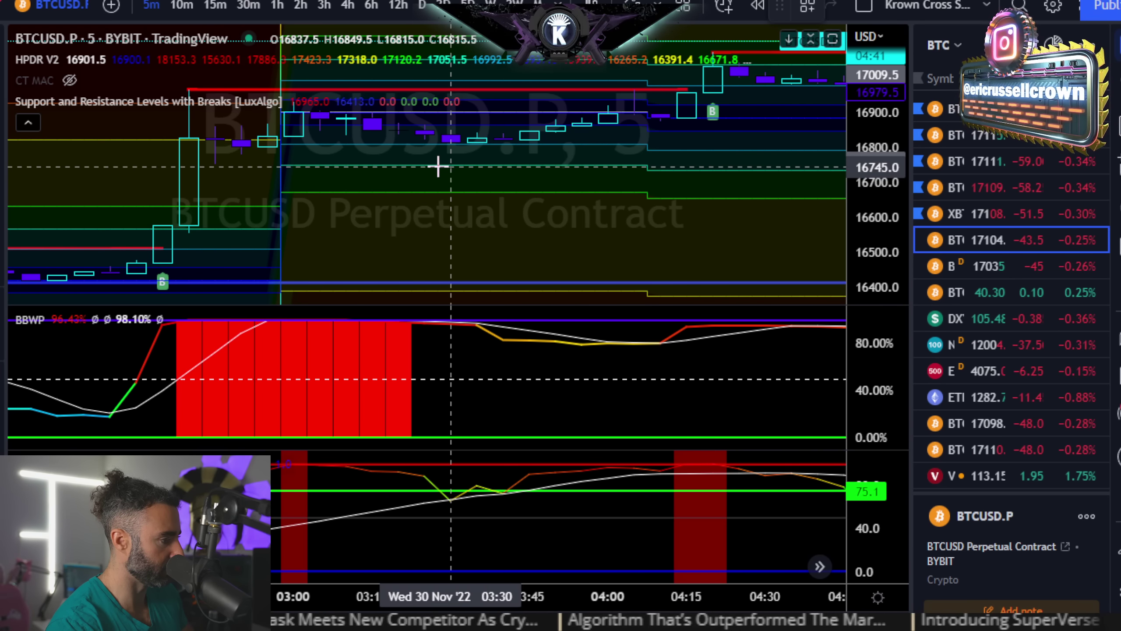
pyautogui.hotkey('alt', 'v')
pyautogui.moveTo(504, 223); pyautogui.dragTo(667, 237)
pyautogui.scroll(4, 669, 238)
pyautogui.doubleClick(590, 474)
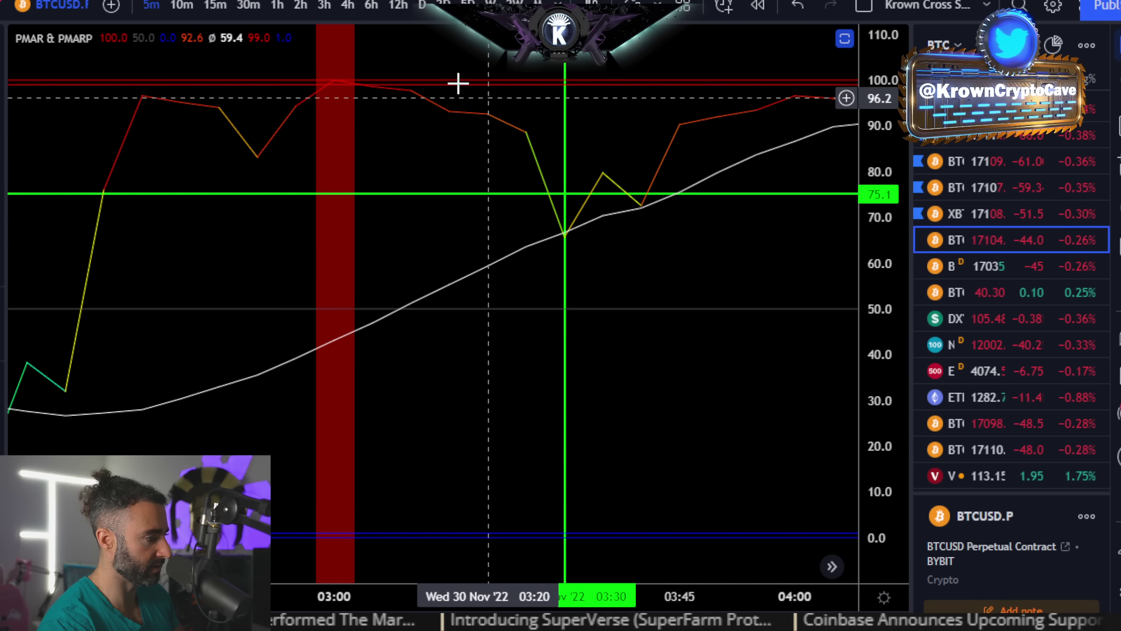
pyautogui.doubleClick(534, 115)
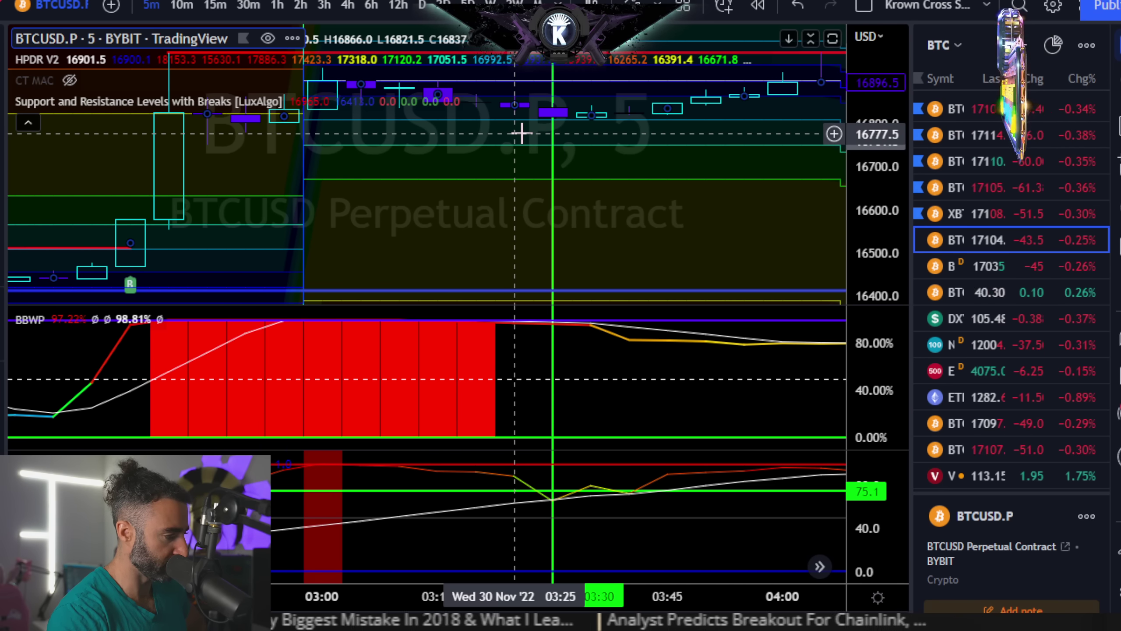
pyautogui.click(553, 145)
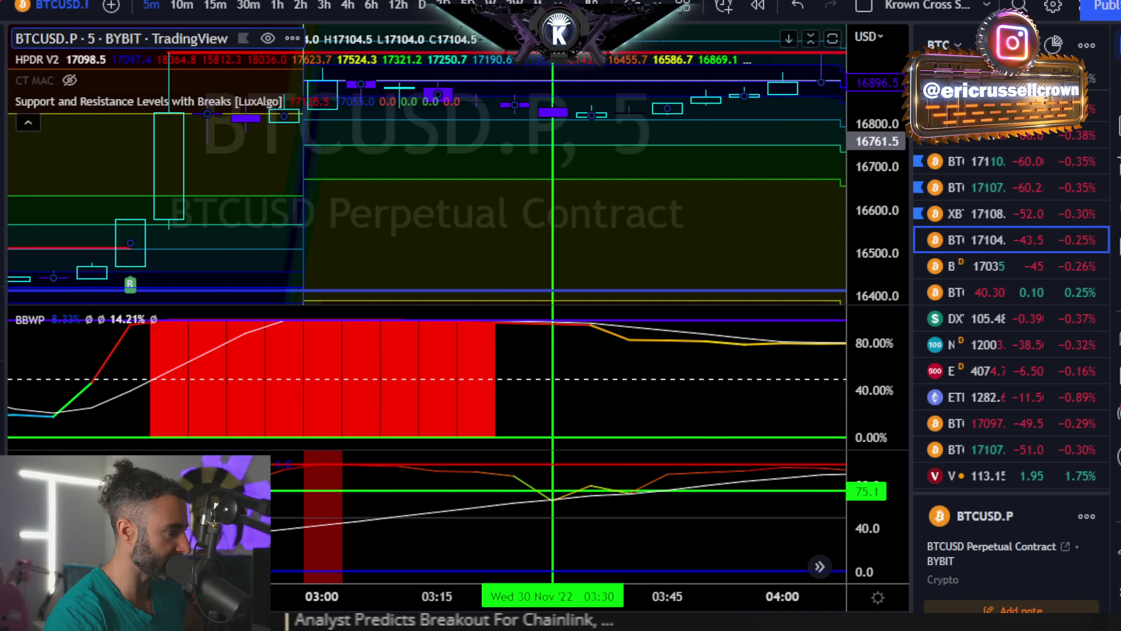
# Log trade 54 in the spreadsheet with entry price 16815 and exit price 16827, checking the exit against the chart
pyautogui.hotkey('ctrl', 'Tab')
pyautogui.write('16815')
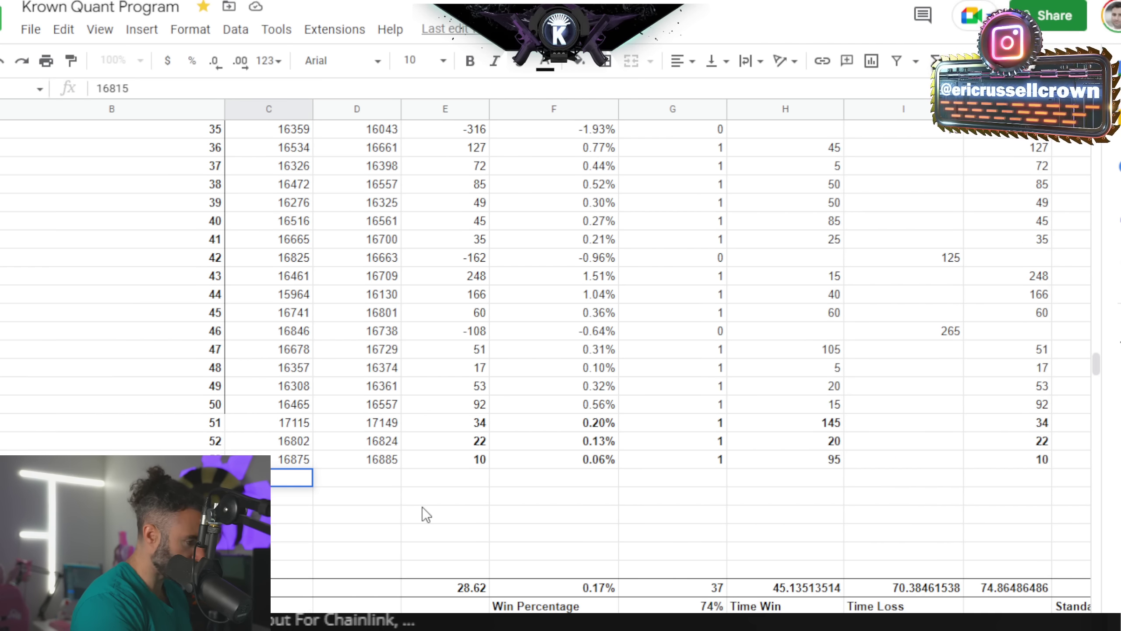
pyautogui.press('Tab')
pyautogui.hotkey('alt', 'Tab')
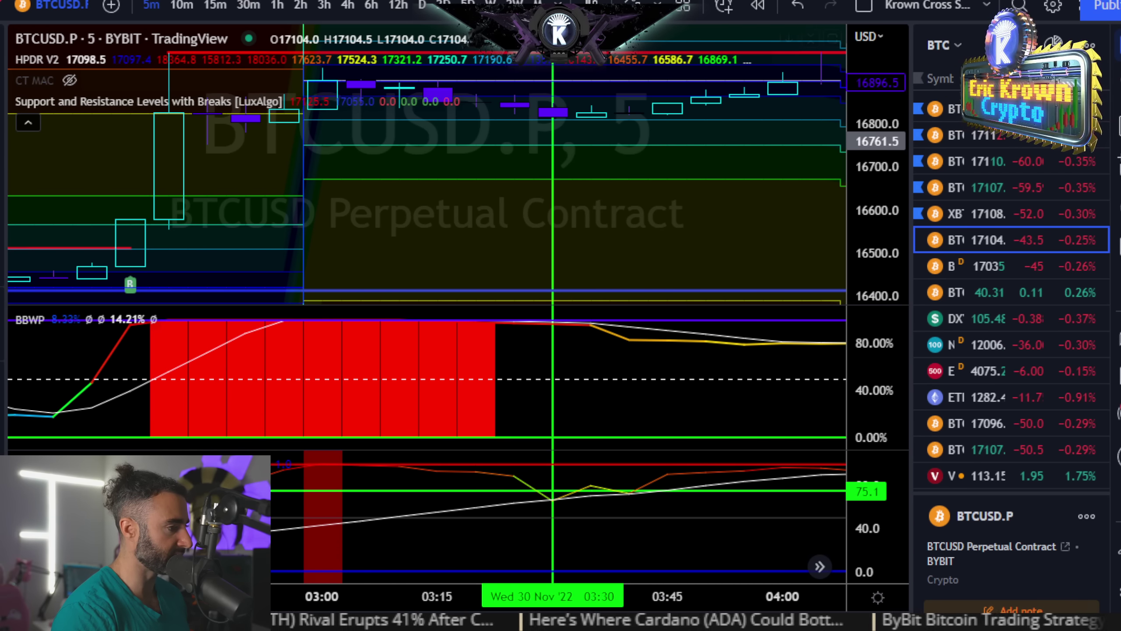
pyautogui.hotkey('alt', 'Tab')
pyautogui.write('16827')
pyautogui.press('Tab')
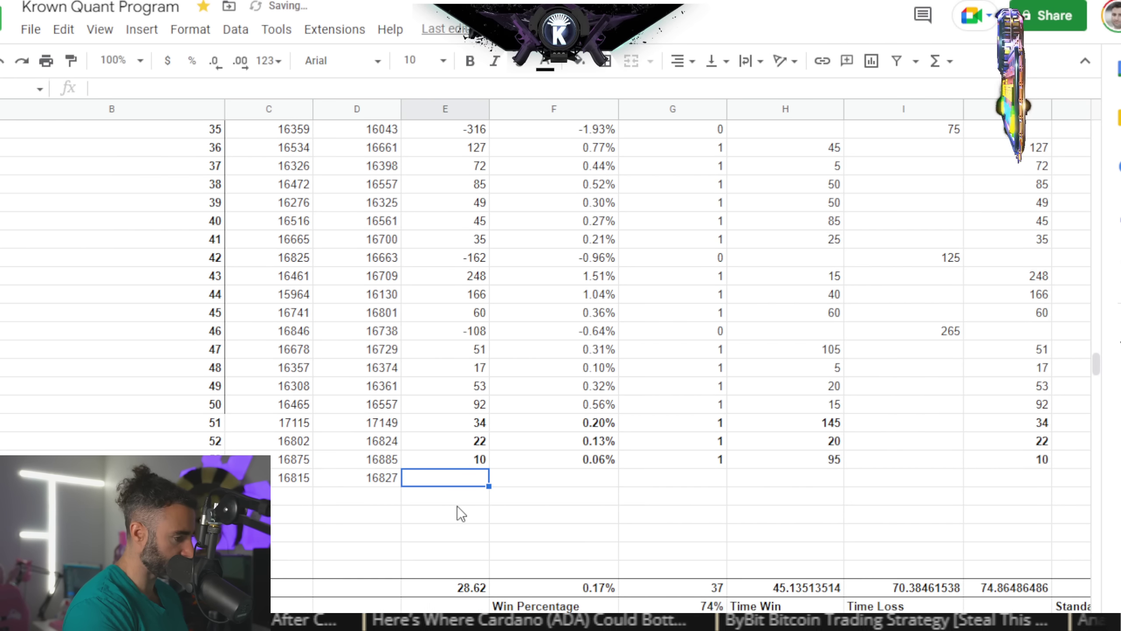
# Calculate trade 54's point gain and percentage gain in columns E and F, and mark it as a win with 1
pyautogui.write('=')
pyautogui.press('Tab')
pyautogui.press('Tab')
pyautogui.write('=')
pyautogui.press('Tab')
pyautogui.press('Tab')
pyautogui.write('=')
pyautogui.press('Tab')
pyautogui.press('Tab')
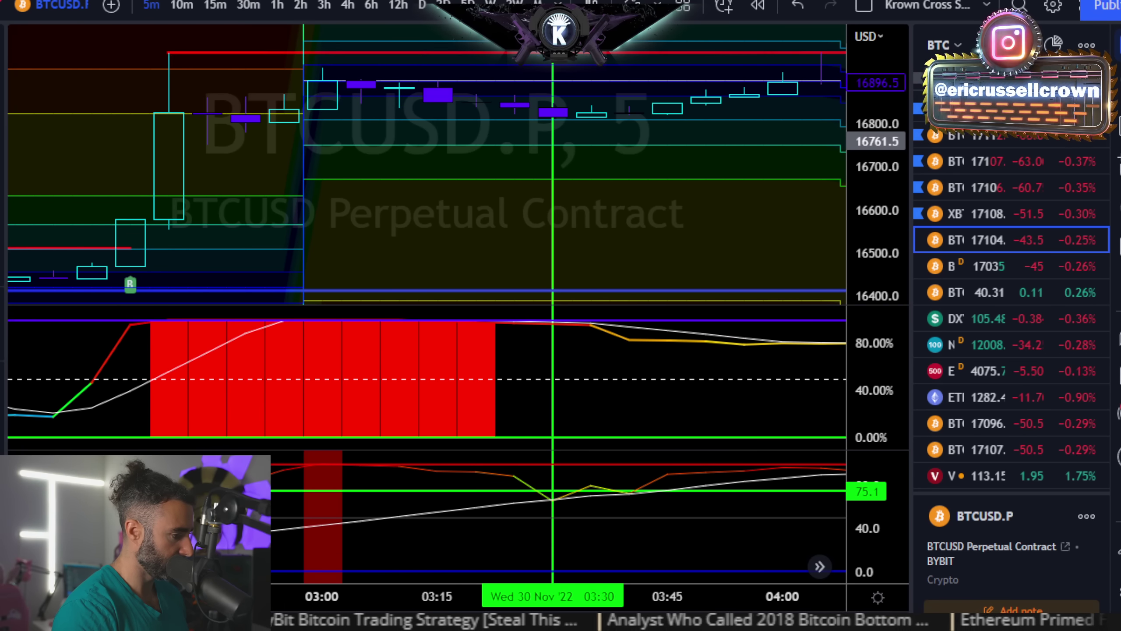
# Measure the time from the 03:30 line to the next candle on the TradingView chart, and enter 5 as trade 54's winning time
pyautogui.keyDown('shift'); pyautogui.click(555, 156); pyautogui.keyUp('shift')
pyautogui.click(593, 144)
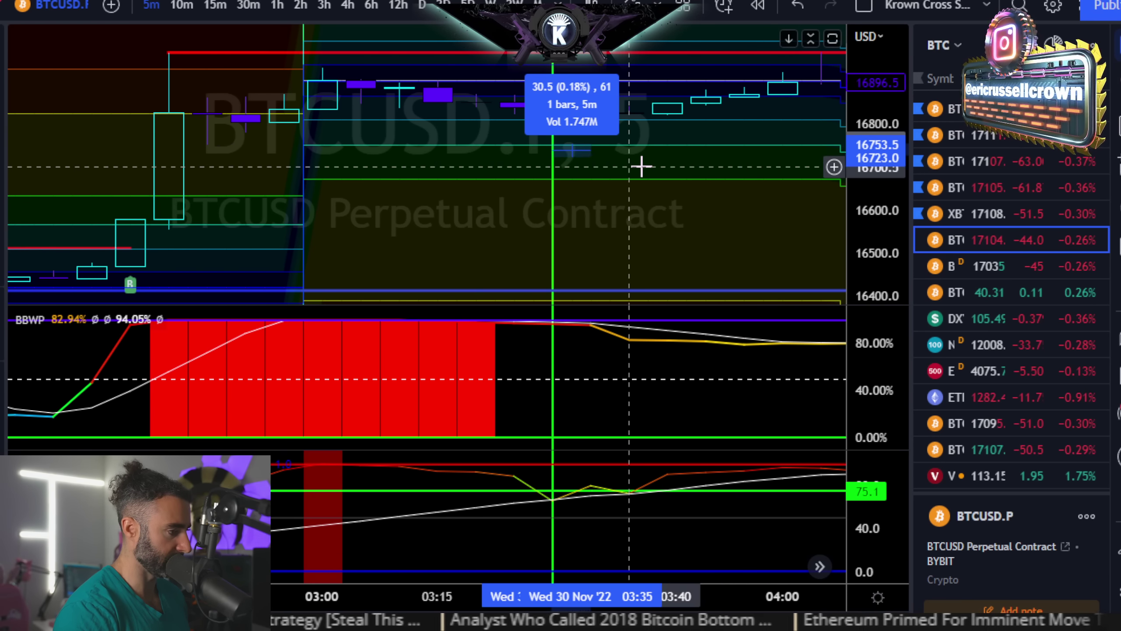
pyautogui.click(640, 165)
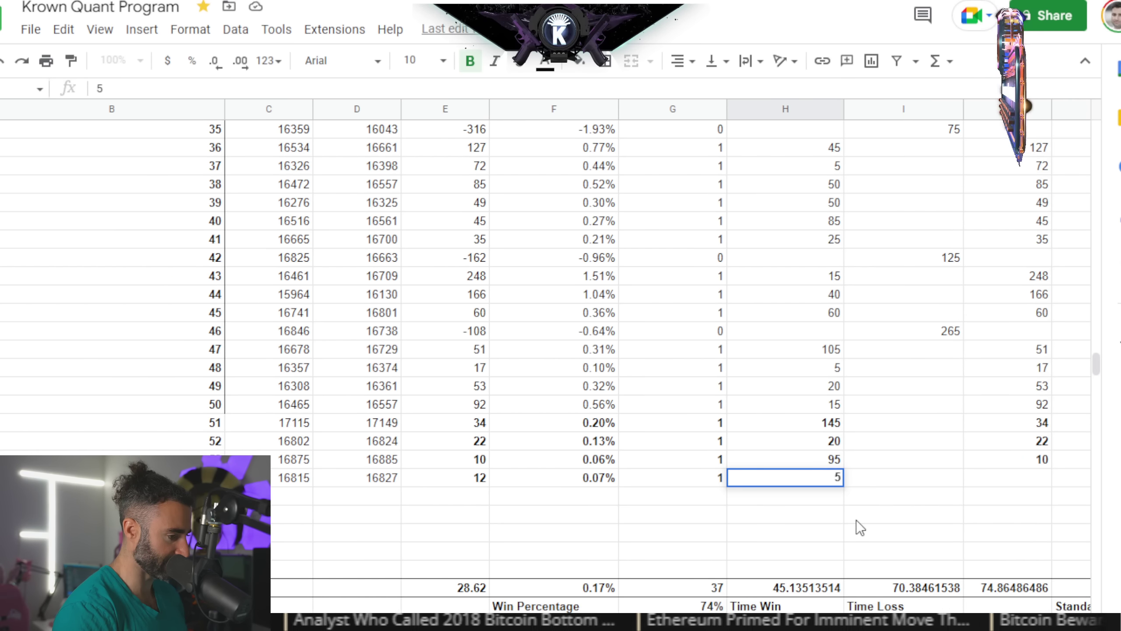
pyautogui.press('Tab')
pyautogui.press('Tab')
# Fill trade 54's win columns J and L with references to its point and percentage gains, and go to the next trade's entry price cell
pyautogui.write('=')
pyautogui.press('Tab')
pyautogui.press('Tab')
pyautogui.press('Tab')
pyautogui.write('=')
pyautogui.press('Tab')
pyautogui.press('Down')
pyautogui.press('Left')
pyautogui.press('Left')
pyautogui.press('Left')
pyautogui.press('Left')
pyautogui.press('Left')
pyautogui.press('Left')
pyautogui.press('Left')
pyautogui.press('Left')
pyautogui.press('Left')
pyautogui.press('Left')
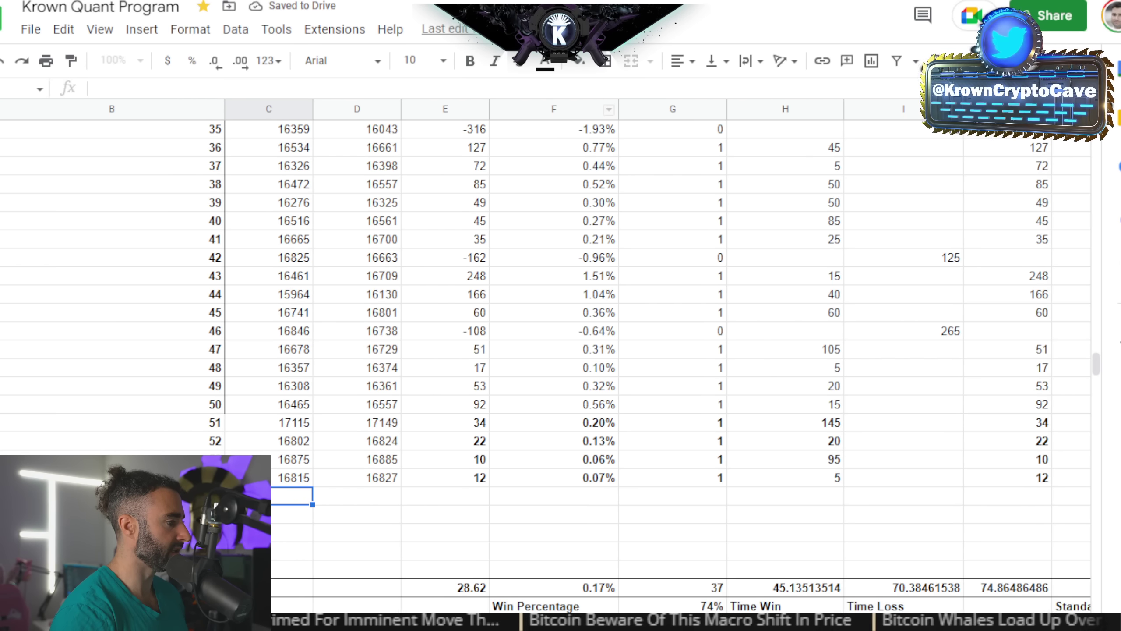
# Go back through the earlier candles on the TradingView chart and place a vertical line on the 19:25 candle of 29 November 2022
pyautogui.hotkey('ctrl', 'Tab')
pyautogui.moveTo(353, 242); pyautogui.dragTo(687, 229)
pyautogui.moveTo(386, 188); pyautogui.dragTo(653, 156)
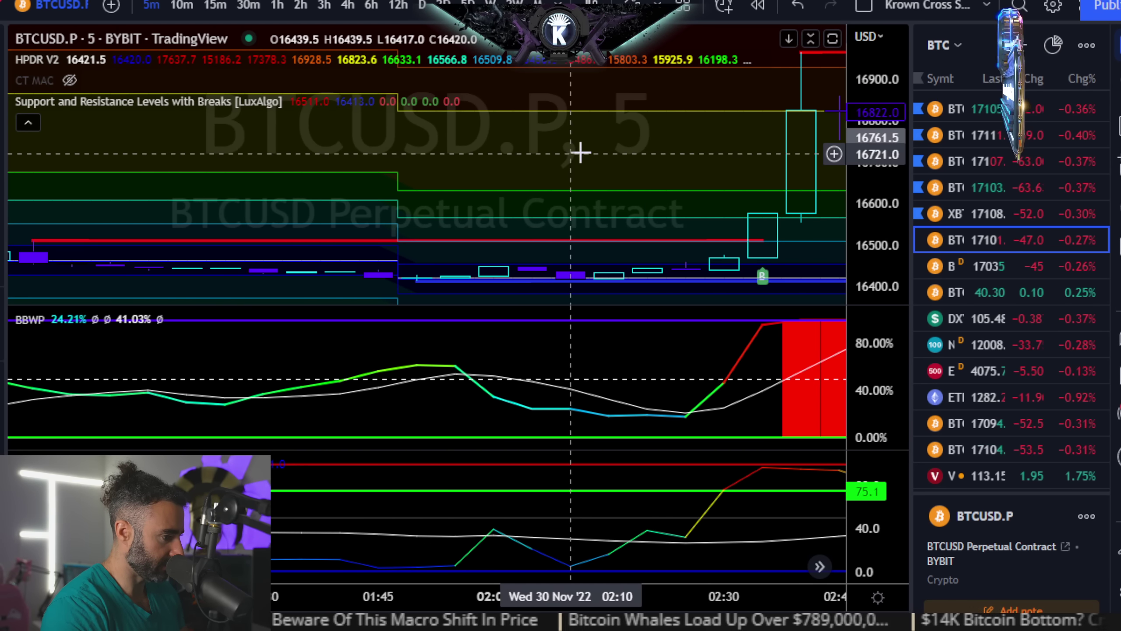
pyautogui.moveTo(580, 151); pyautogui.dragTo(855, 124)
pyautogui.moveTo(696, 196); pyautogui.dragTo(615, 189)
pyautogui.moveTo(898, 215); pyautogui.dragTo(860, 160)
pyautogui.moveTo(684, 241); pyautogui.dragTo(637, 158)
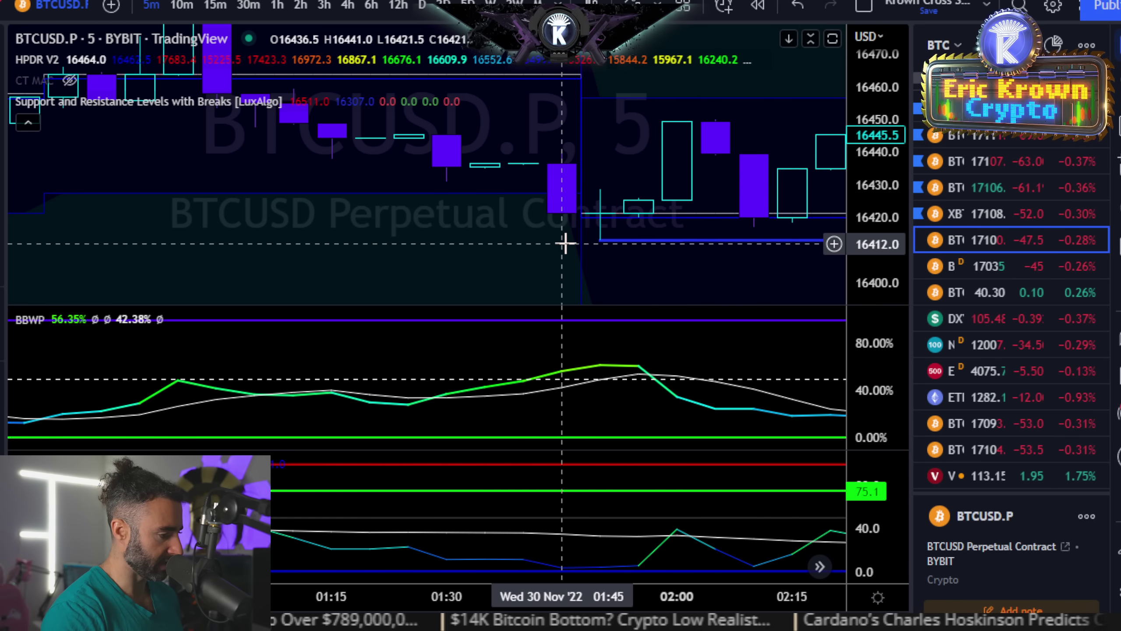
pyautogui.moveTo(341, 241); pyautogui.dragTo(833, 230)
pyautogui.doubleClick(879, 211)
pyautogui.scroll(-8, 375, 254)
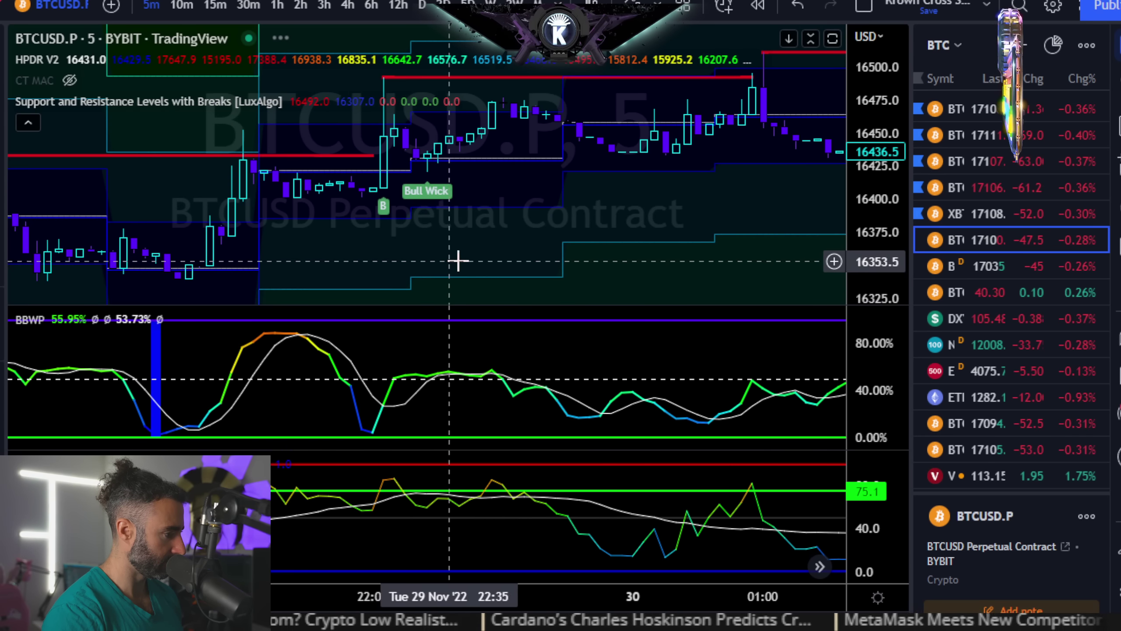
pyautogui.moveTo(349, 259); pyautogui.dragTo(790, 233)
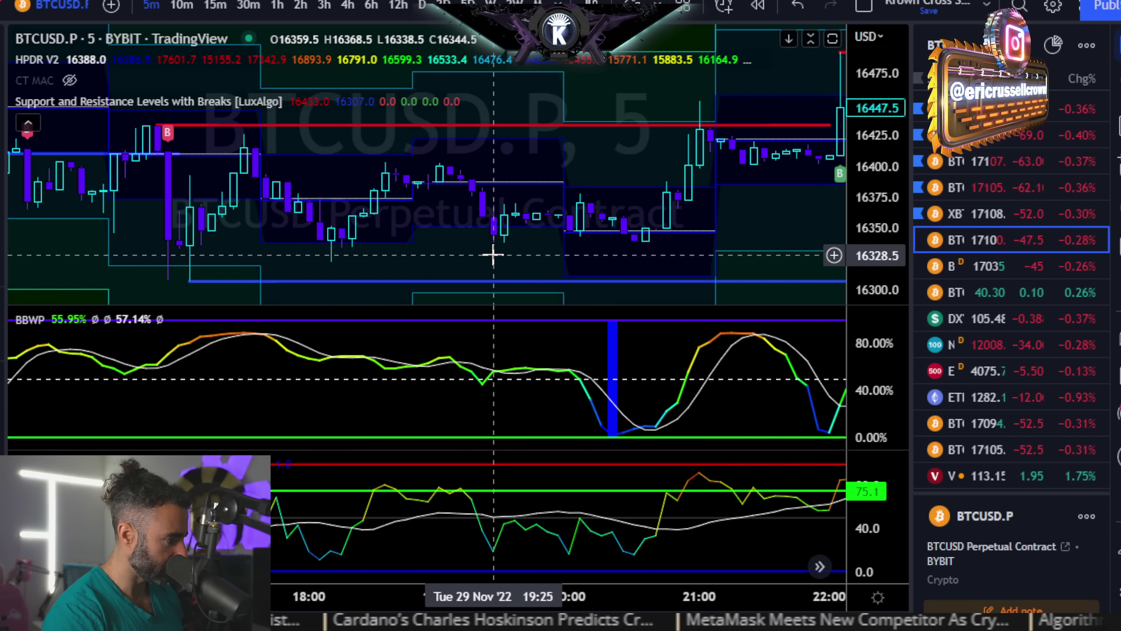
pyautogui.click(493, 262)
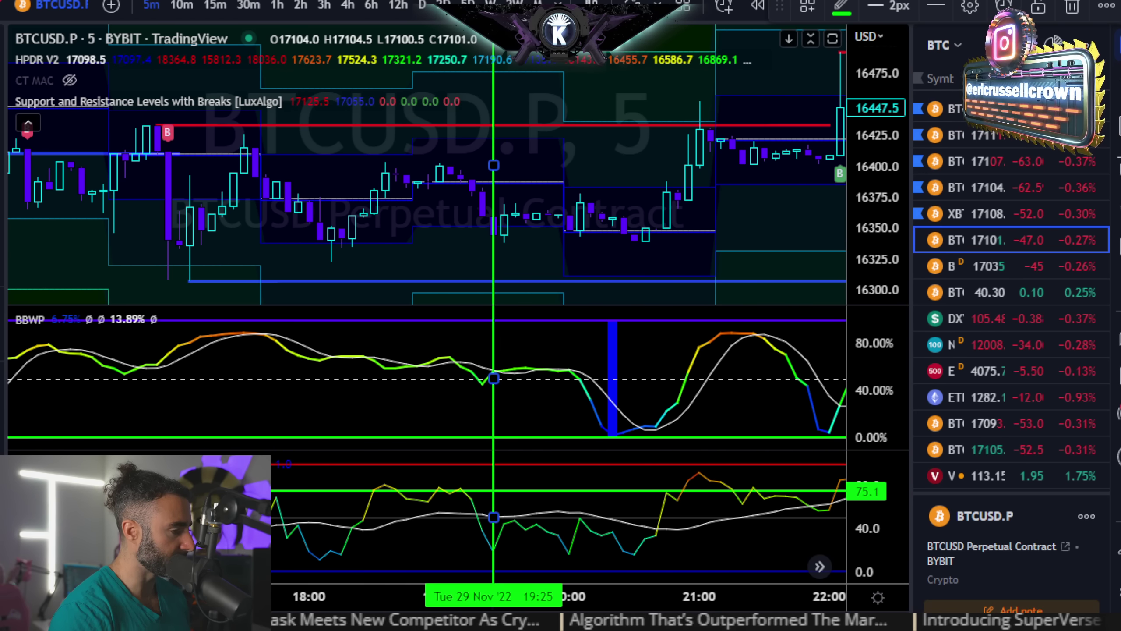
# Switch to the spreadsheet and enter 16344 as trade 55's entry price
pyautogui.hotkey('alt', 'Tab')
pyautogui.write('16344')
pyautogui.press('Tab')
# Return to the TradingView chart and place a vertical line on the 20:55 exit candle of 29 November 2022
pyautogui.hotkey('alt', 'Tab')
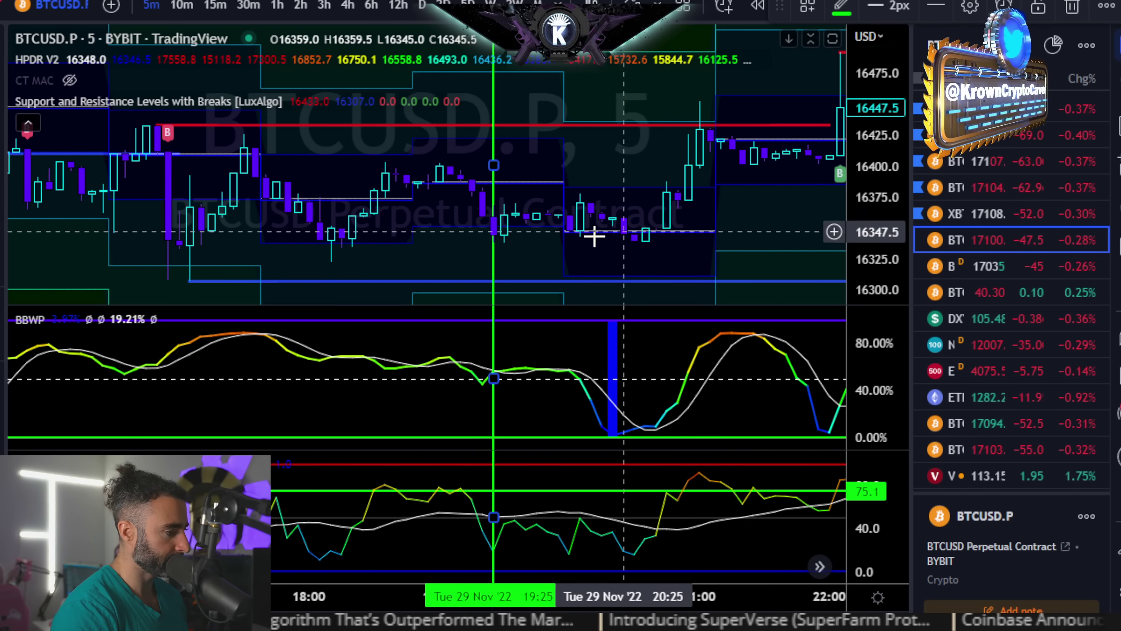
pyautogui.scroll(-2, 547, 269)
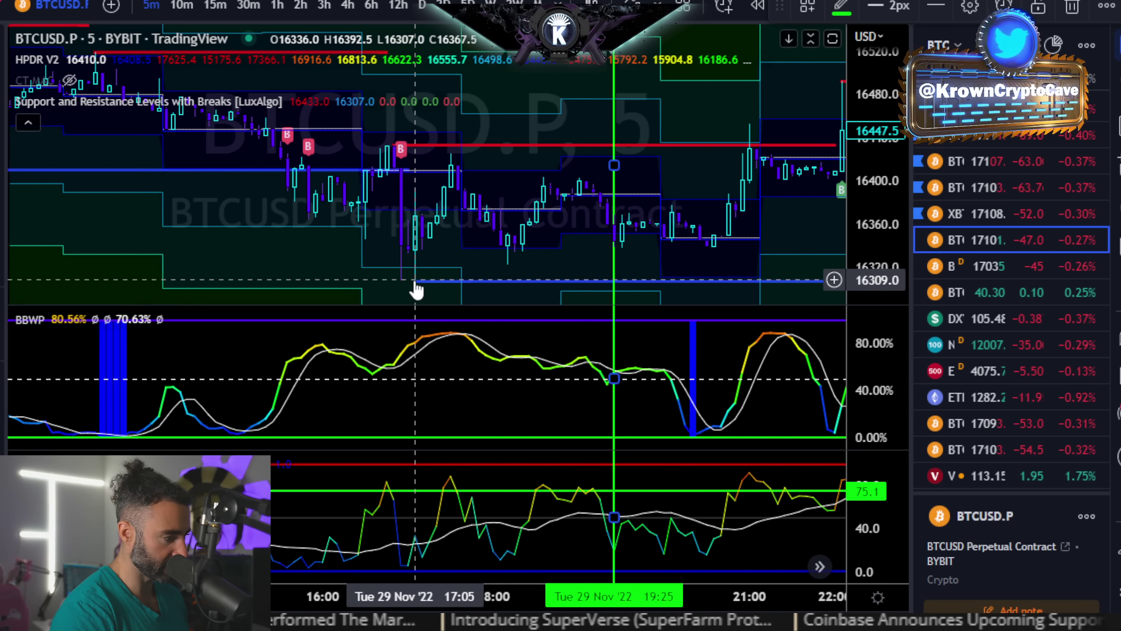
pyautogui.moveTo(641, 270); pyautogui.dragTo(504, 262)
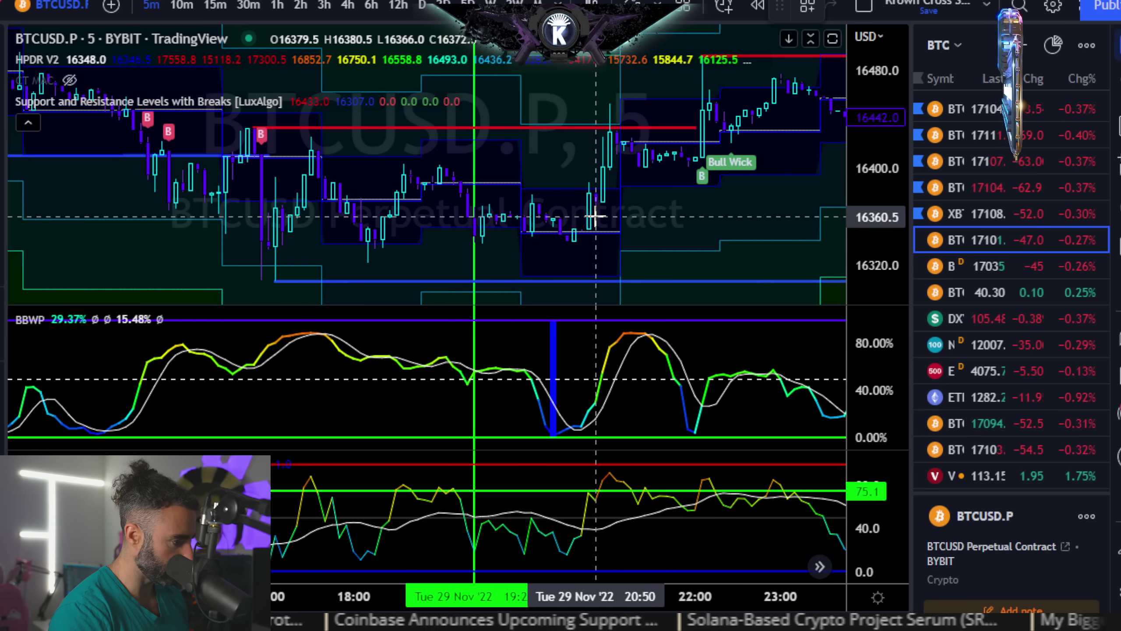
pyautogui.hotkey('alt', 'v')
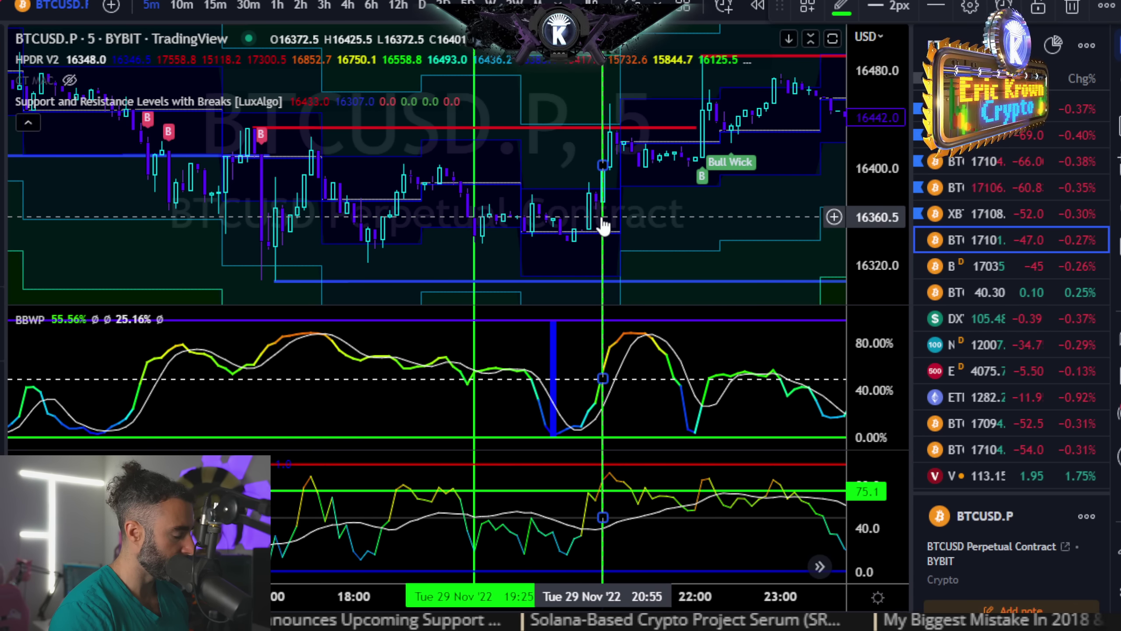
# Switch to the spreadsheet and enter 16401 as trade 55's exit price
pyautogui.click(640, 1)
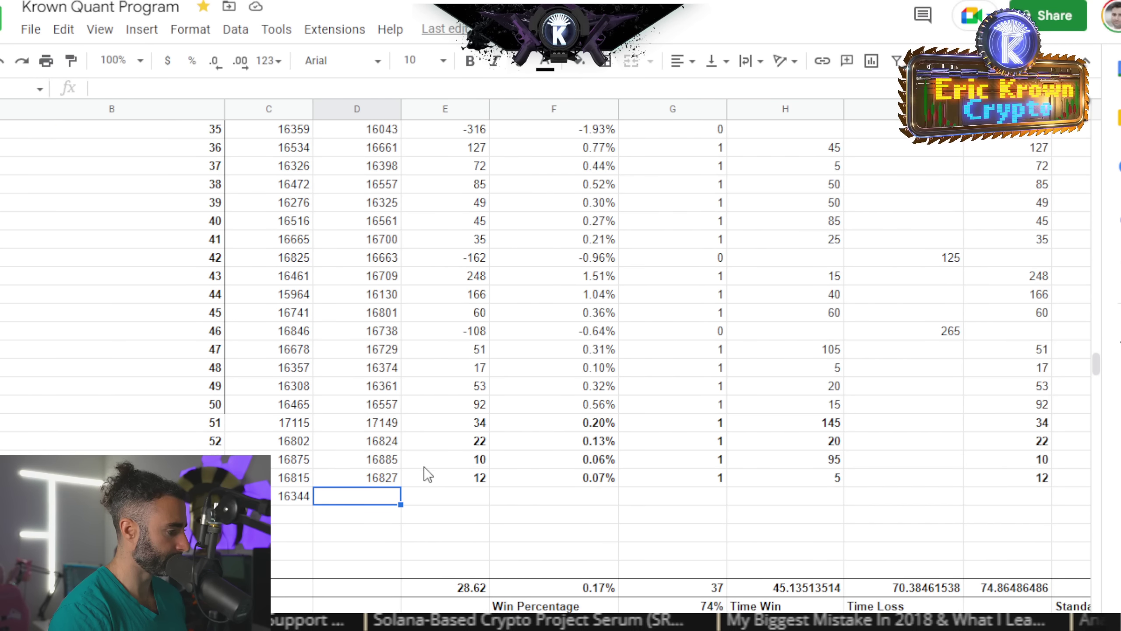
pyautogui.write('16401')
pyautogui.press('Tab')
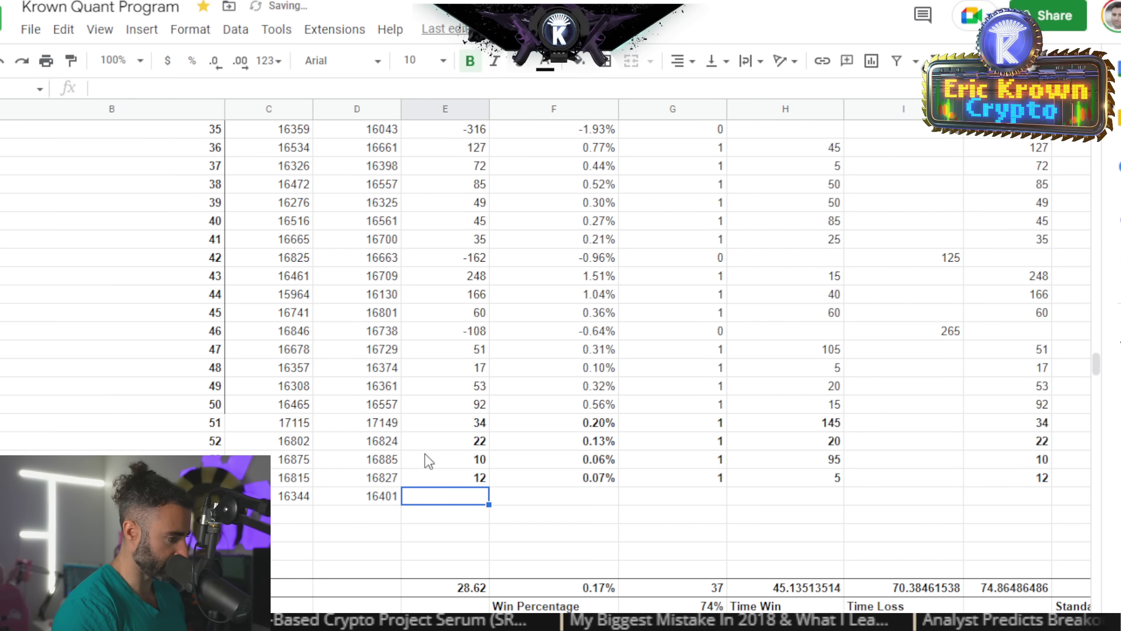
# Calculate trade 55's point gain as exit minus entry and its percentage gain over the entry price, and mark the win with 1
pyautogui.write('=D404-C404')
pyautogui.press('Tab')
pyautogui.write('=E404/C404')
pyautogui.press('Tab')
pyautogui.write('1')
pyautogui.press('Tab')
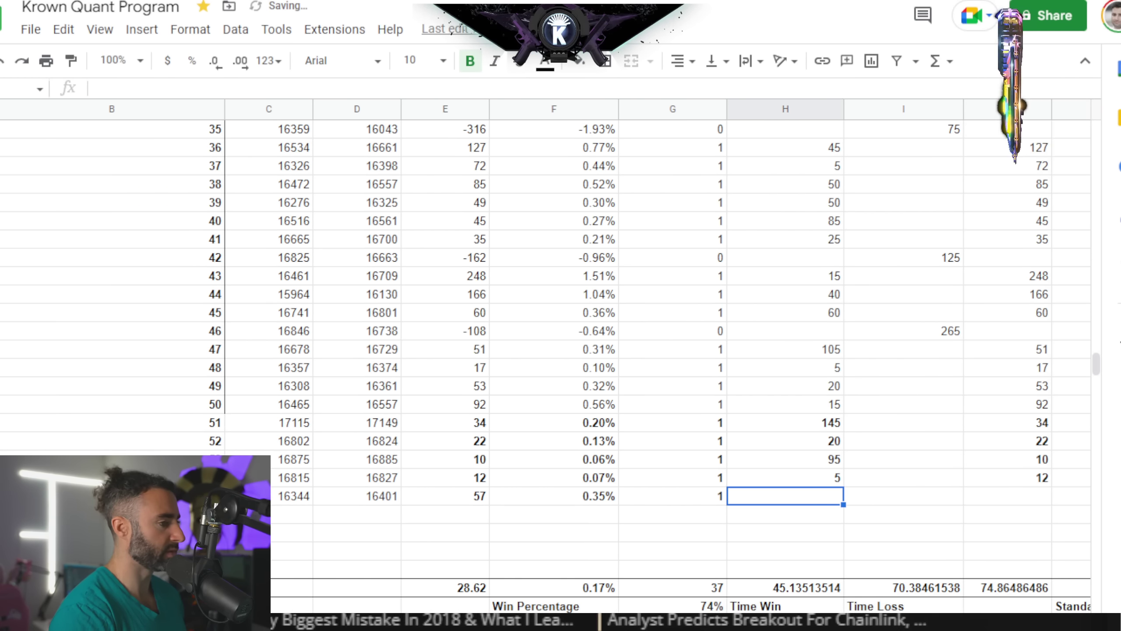
# Measure the time between the 19:25 and 20:55 lines on the TradingView chart, and enter 90 as trade 55's winning time
pyautogui.hotkey('ctrl', 'Tab')
pyautogui.click(1, 305)
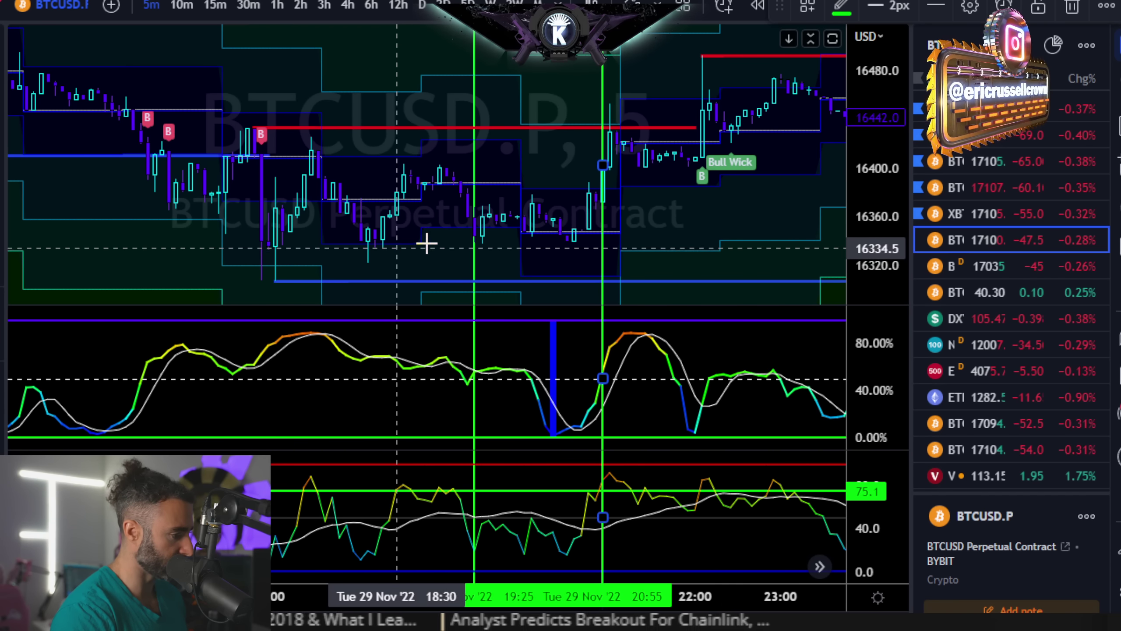
pyautogui.keyDown('shift'); pyautogui.click(473, 231); pyautogui.keyUp('shift')
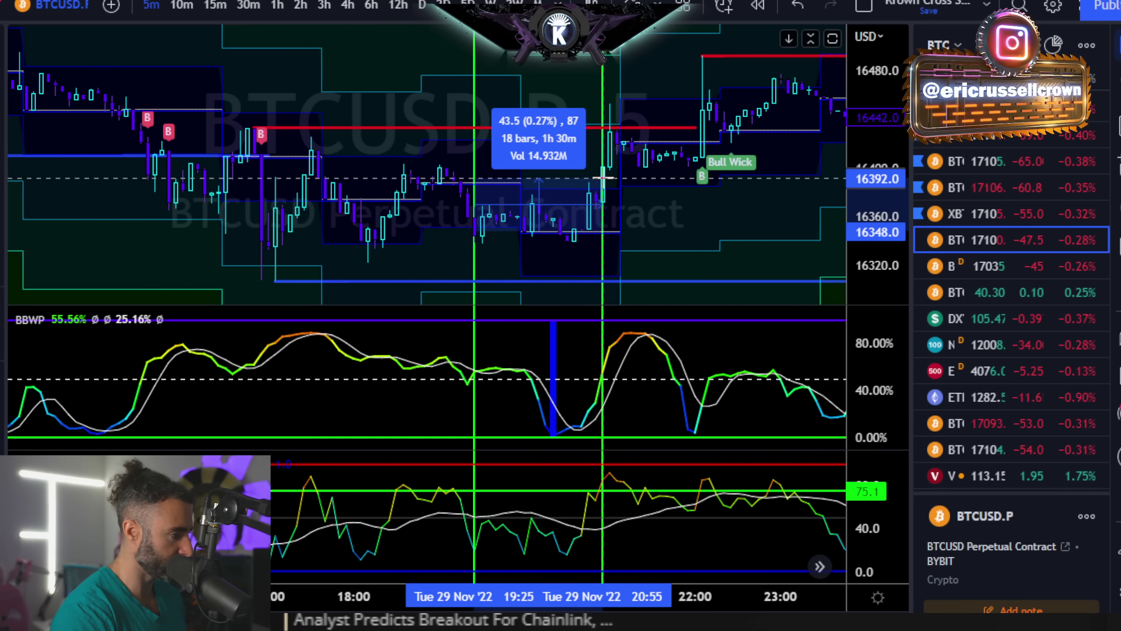
pyautogui.hotkey('alt', 'Tab')
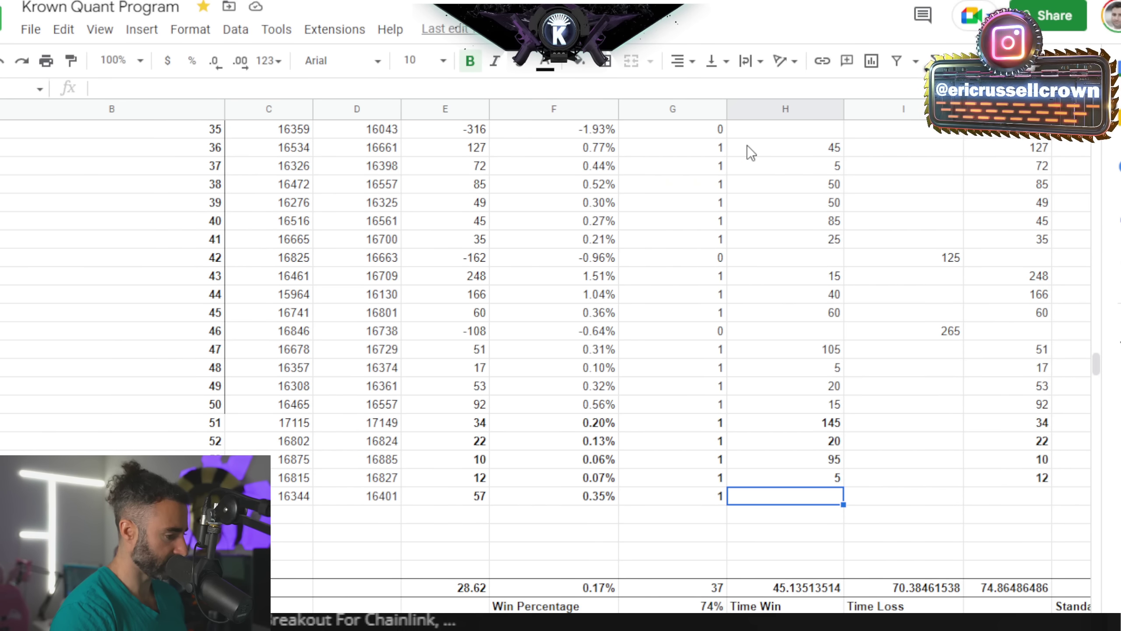
pyautogui.write('90')
pyautogui.press('Tab')
pyautogui.press('Tab')
# Fill trade 55's win columns J and L with references to its gains in columns E and F, and go to the next row's entry price cell
pyautogui.write('=E404')
pyautogui.press('Tab')
pyautogui.press('Tab')
pyautogui.press('Tab')
pyautogui.write('=F56')
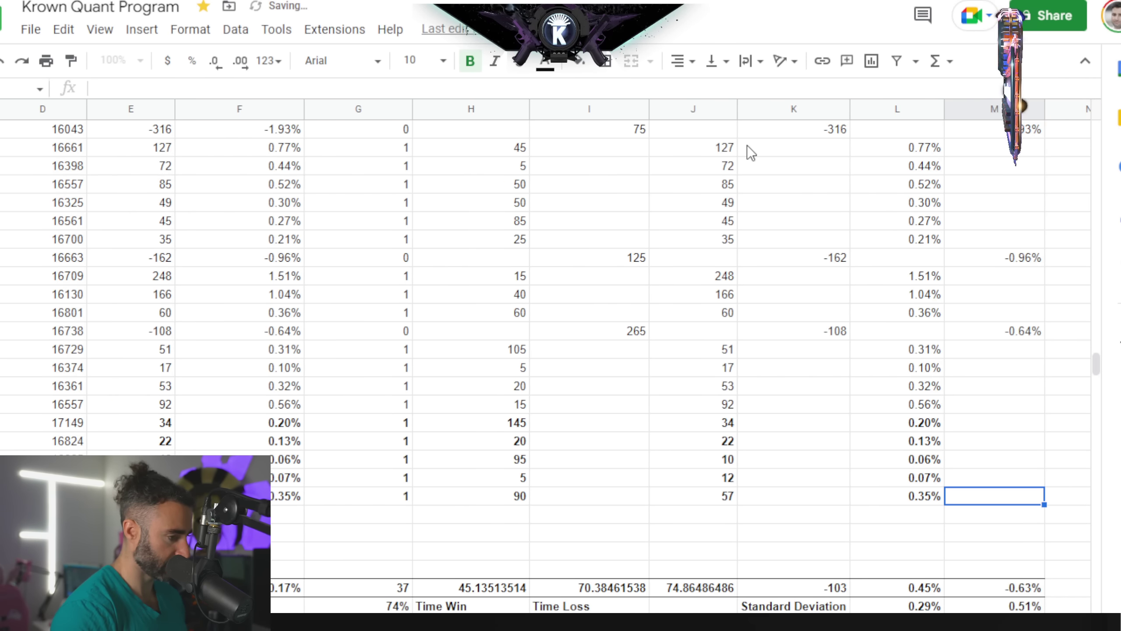
pyautogui.press('Return')
pyautogui.press('Left')
pyautogui.press('Left')
pyautogui.press('Left')
pyautogui.press('Left')
pyautogui.press('Left')
pyautogui.press('Left')
pyautogui.press('Left')
pyautogui.press('Left')
pyautogui.press('Left')
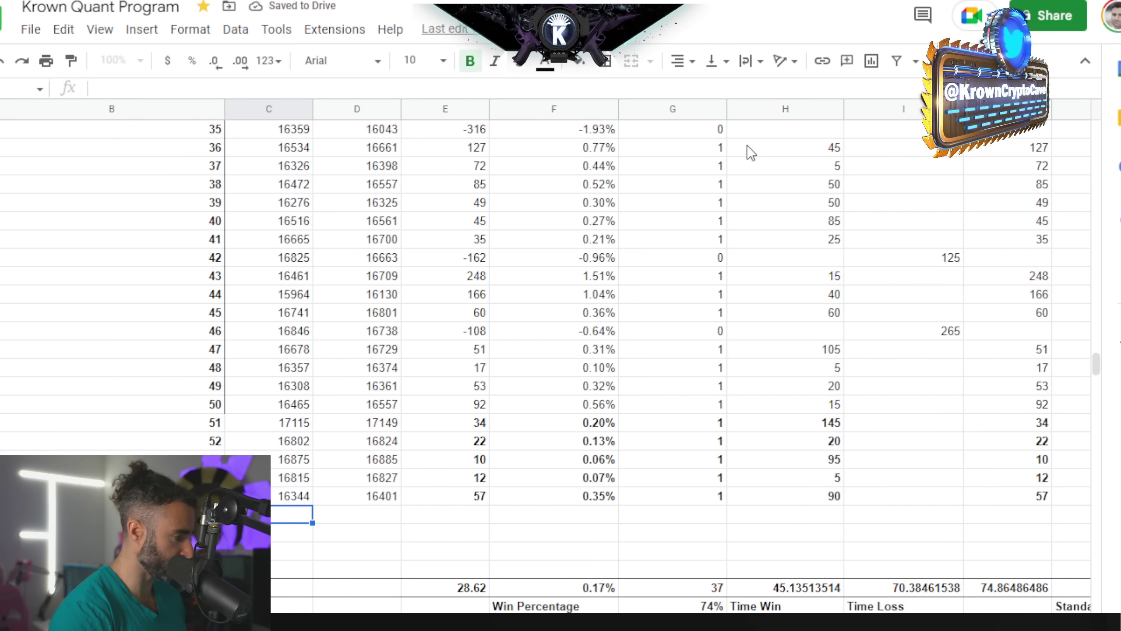
# Switch to the TradingView chart and place a vertical line on the 16:15 candle of 29 November 2022
pyautogui.hotkey('ctrl', 'Tab')
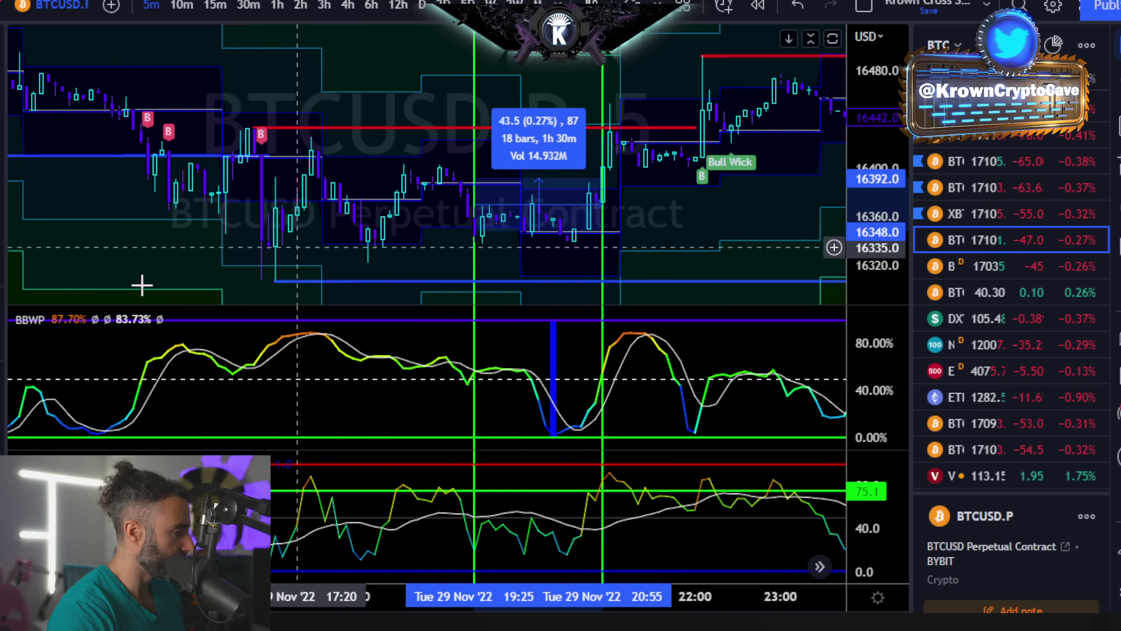
pyautogui.moveTo(156, 260); pyautogui.dragTo(496, 256)
pyautogui.scroll(9, 496, 256)
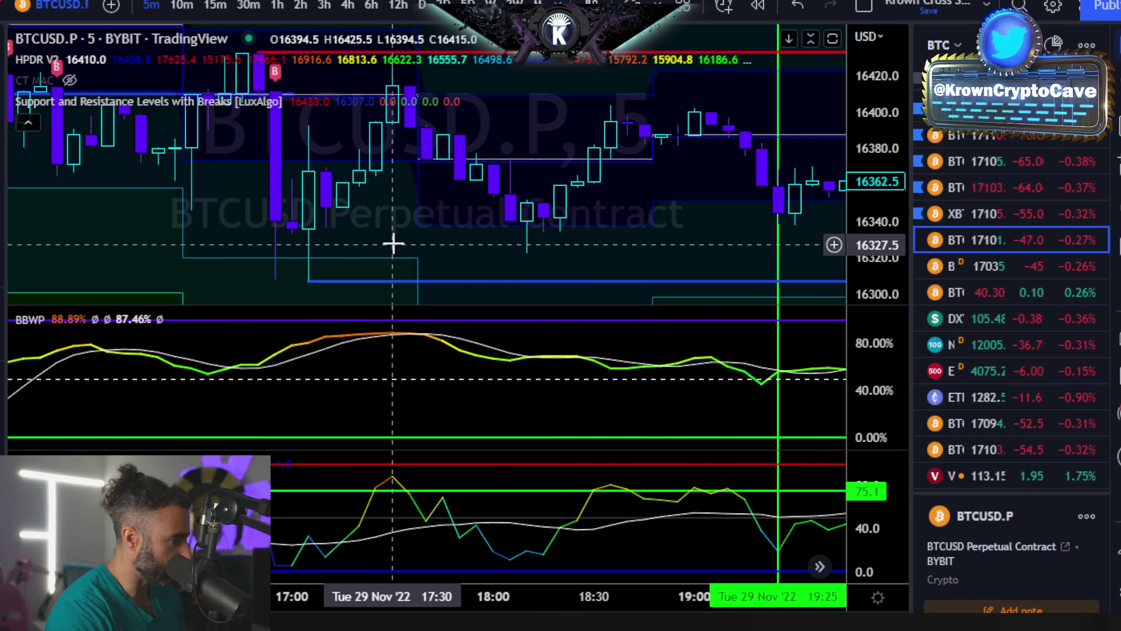
pyautogui.moveTo(392, 243); pyautogui.dragTo(484, 247)
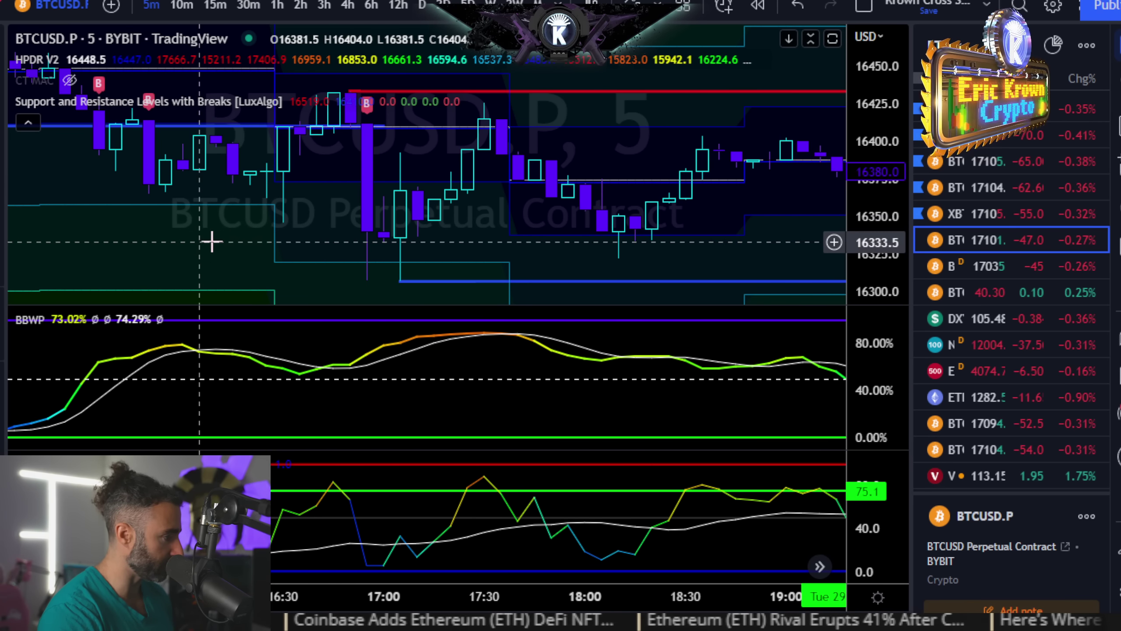
pyautogui.moveTo(225, 243); pyautogui.dragTo(380, 243)
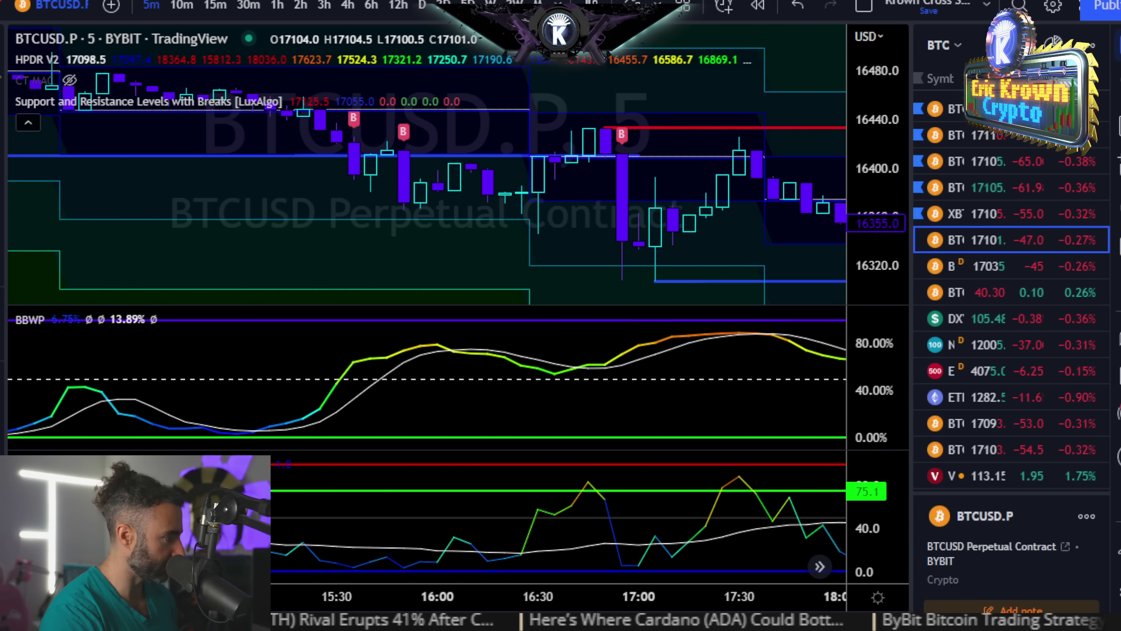
pyautogui.click(488, 216)
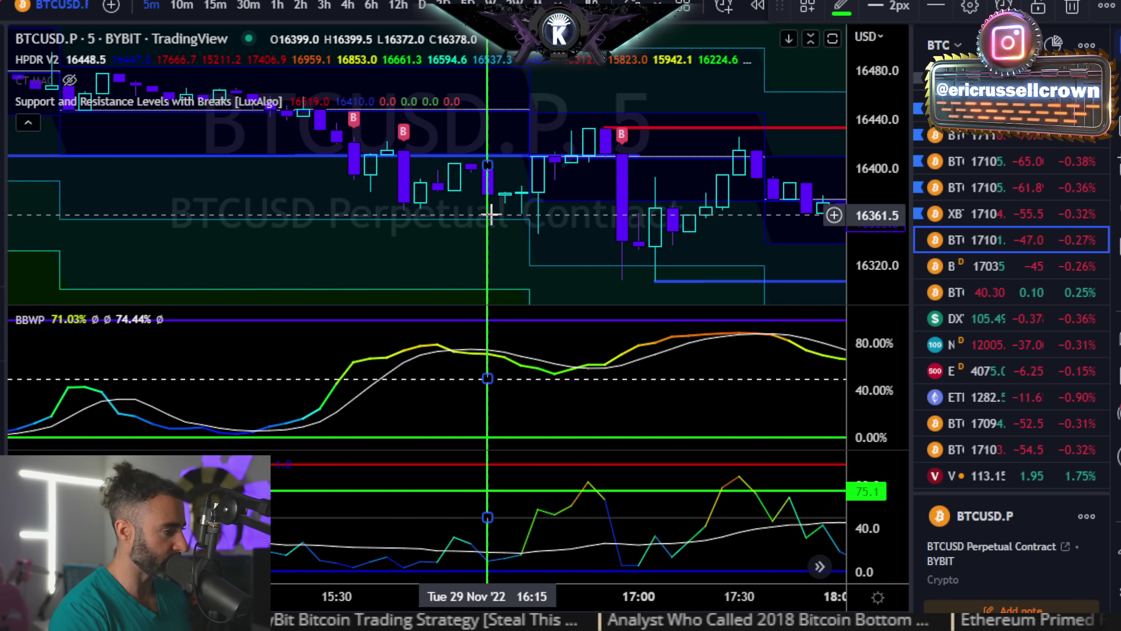
# Switch to the trade spreadsheet and enter 16378 as trade 56's entry price
pyautogui.click(503, 1)
pyautogui.write('16')
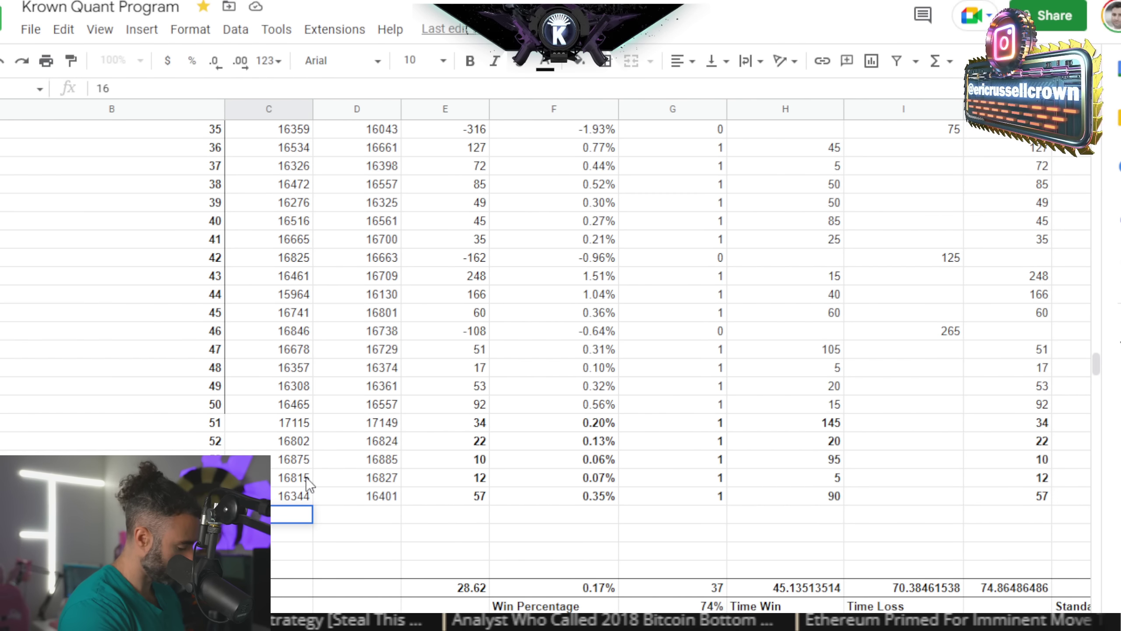
pyautogui.write('16378')
pyautogui.press('Tab')
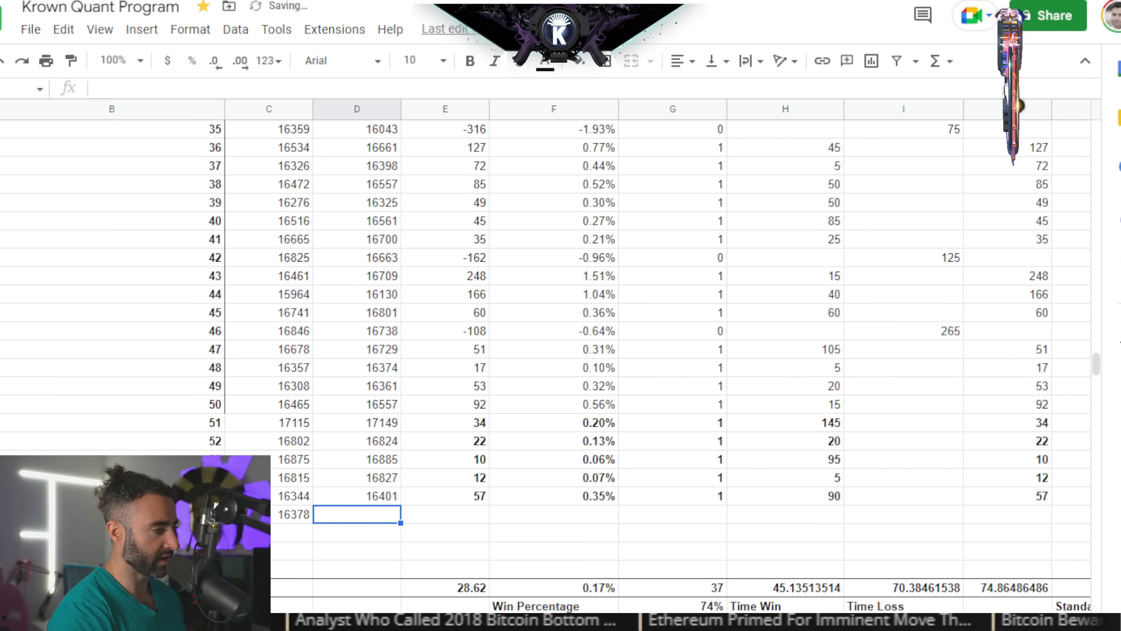
# Switch to the TradingView chart and place a vertical line on the 16:45 exit candle of 29 November 2022
pyautogui.hotkey('alt', 'Tab')
pyautogui.scroll(-3, 564, 273)
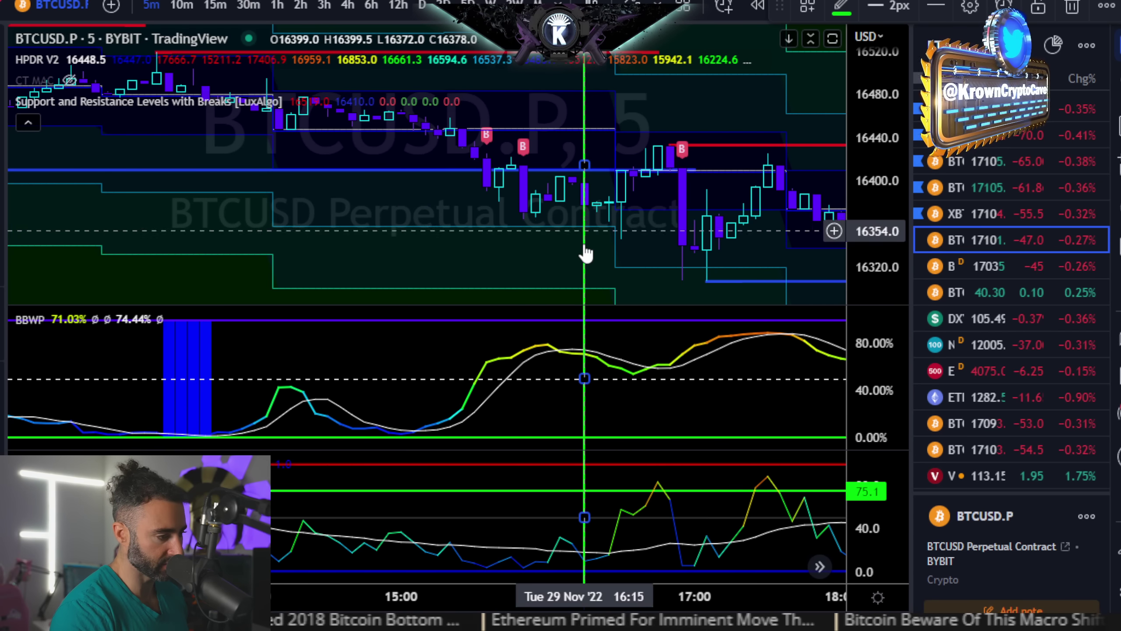
pyautogui.scroll(-5, 651, 231)
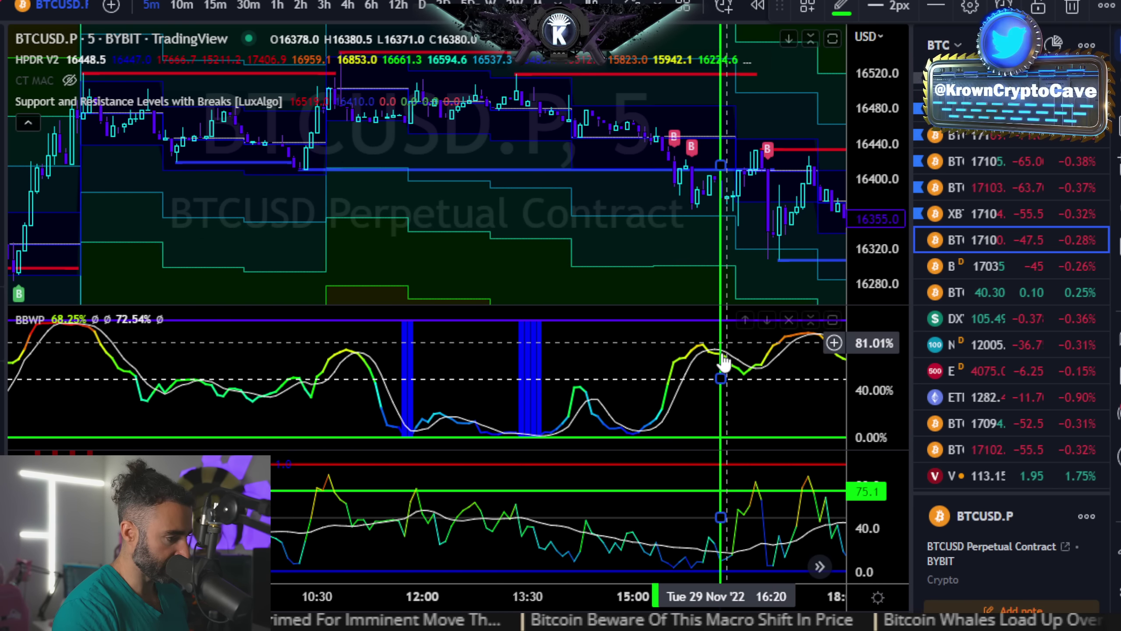
pyautogui.scroll(5, 718, 298)
pyautogui.scroll(-2, 713, 296)
pyautogui.scroll(-2, 710, 296)
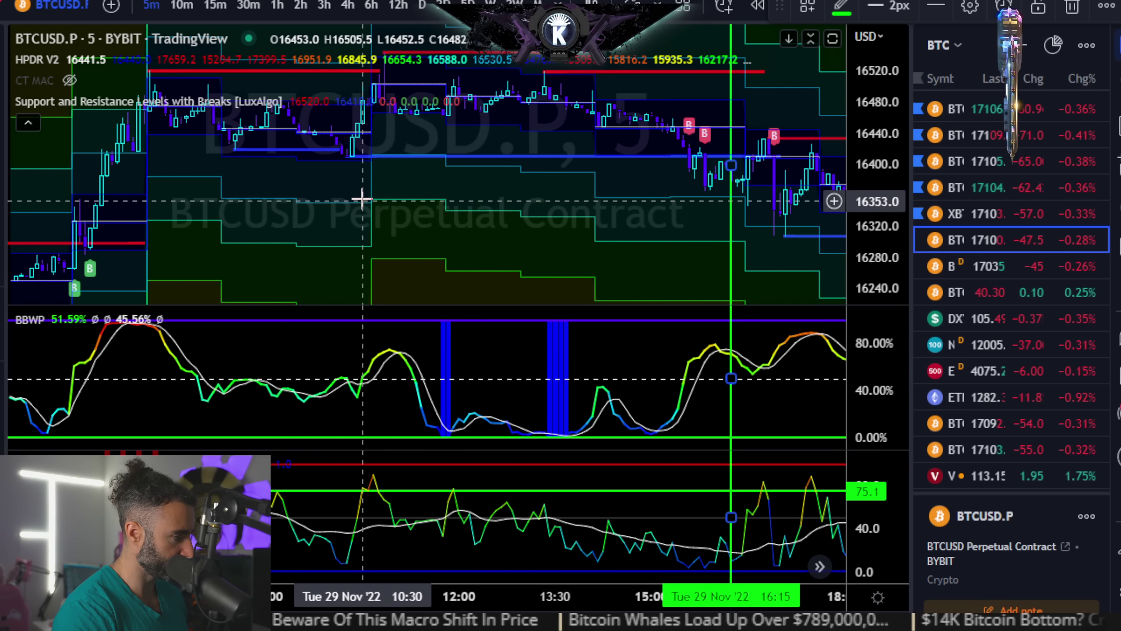
pyautogui.scroll(4, 533, 250)
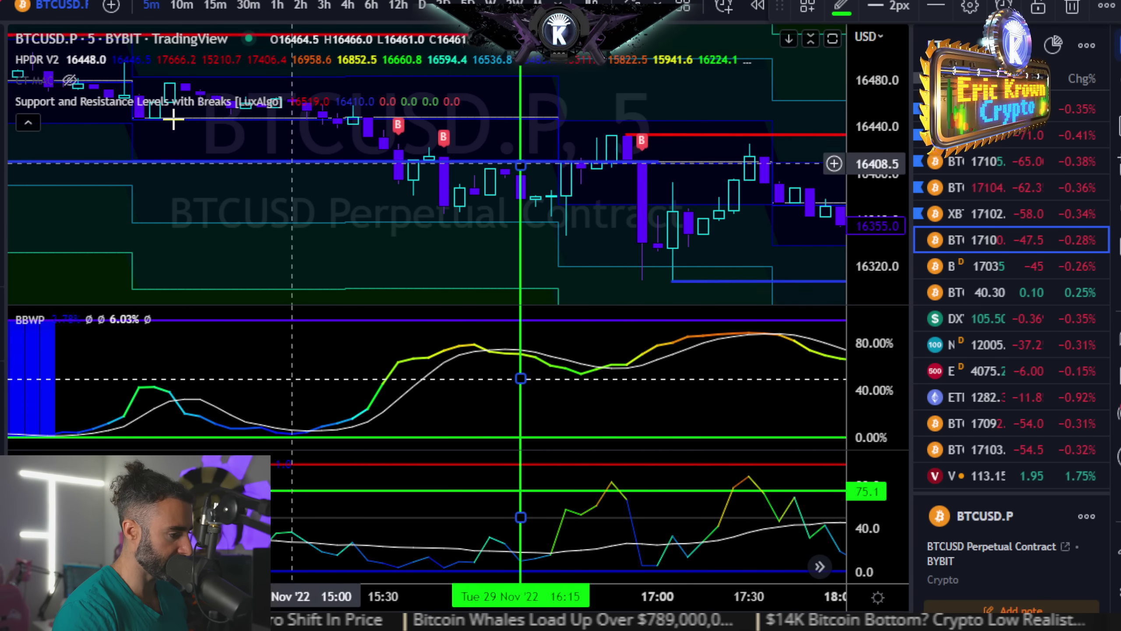
pyautogui.click(615, 250)
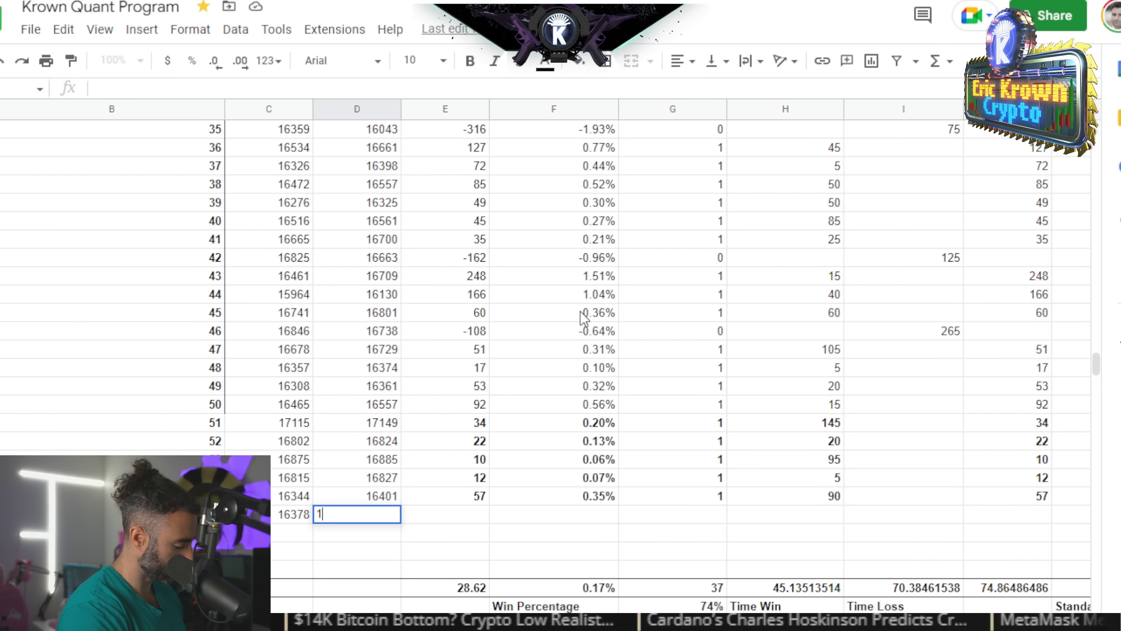
# Enter 16432 as trade 56's exit price, calculate its point gain and percentage gain over the entry, and mark the win with 1
pyautogui.press('Tab')
pyautogui.write('=D485-C485')
pyautogui.press('Tab')
pyautogui.press('Tab')
pyautogui.write('=E485/C485')
pyautogui.press('Tab')
pyautogui.press('Tab')
pyautogui.press('Tab')
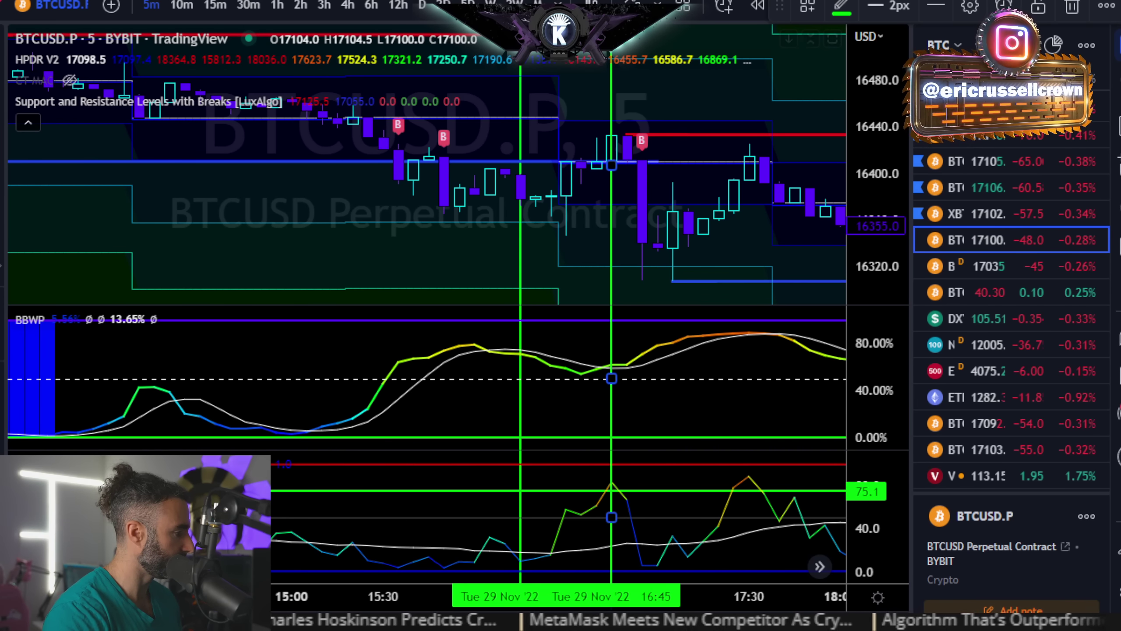
# Measure the time between the 16:15 and 16:45 lines on the TradingView chart, and enter 30 as trade 56's winning time
pyautogui.keyDown('shift'); pyautogui.click(521, 198); pyautogui.keyUp('shift')
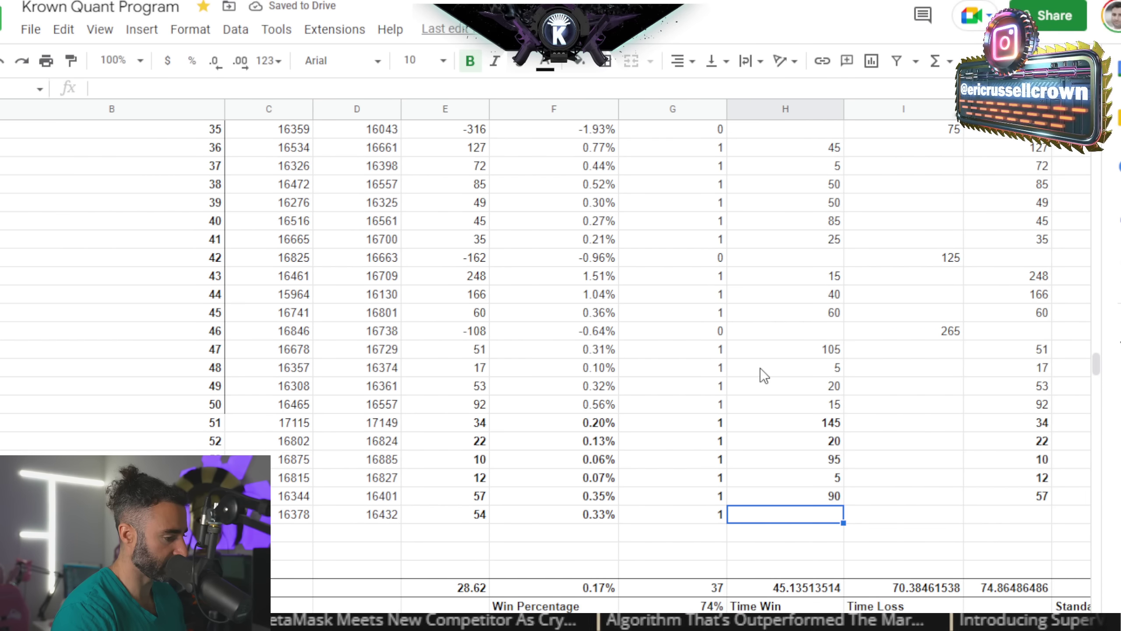
pyautogui.write('30')
pyautogui.press('Tab')
# Fill trade 56's win columns J and L with references to its point and percentage gains, and go to trade 57's entry price cell
pyautogui.press('Tab')
pyautogui.press('Tab')
pyautogui.hotkey('shift', 'Tab')
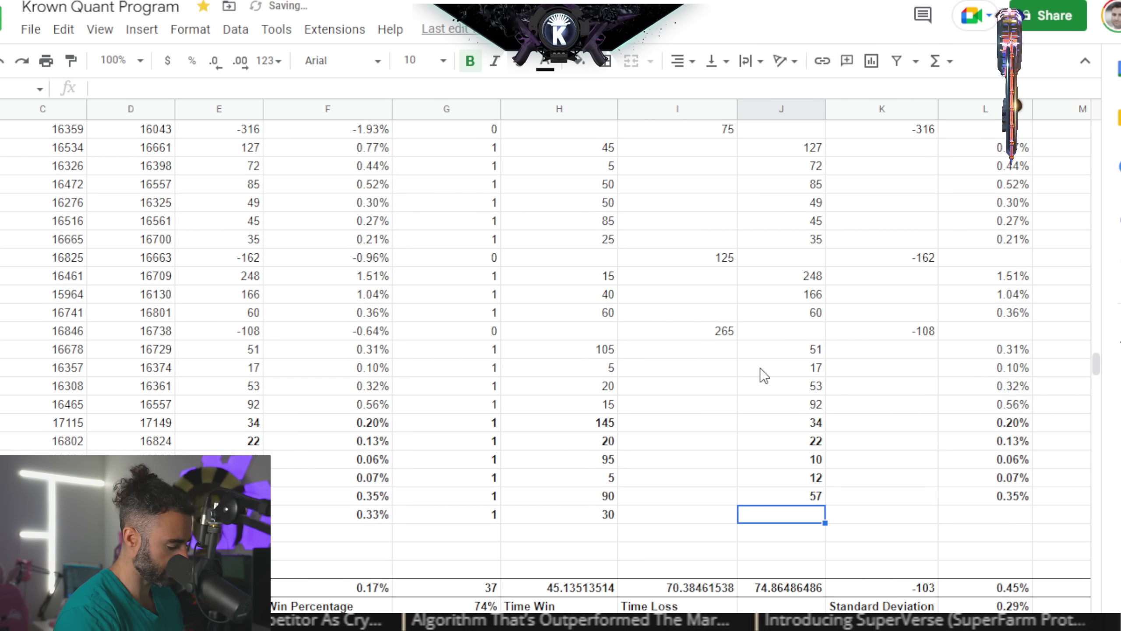
pyautogui.write('=')
pyautogui.press('Tab')
pyautogui.press('Tab')
pyautogui.write('=')
pyautogui.press('Tab')
pyautogui.press('Return')
pyautogui.press('Left')
pyautogui.press('Left')
pyautogui.press('Left')
pyautogui.press('Left')
pyautogui.press('Left')
pyautogui.press('Left')
pyautogui.press('Left')
pyautogui.press('Left')
pyautogui.press('Left')
pyautogui.press('Left')
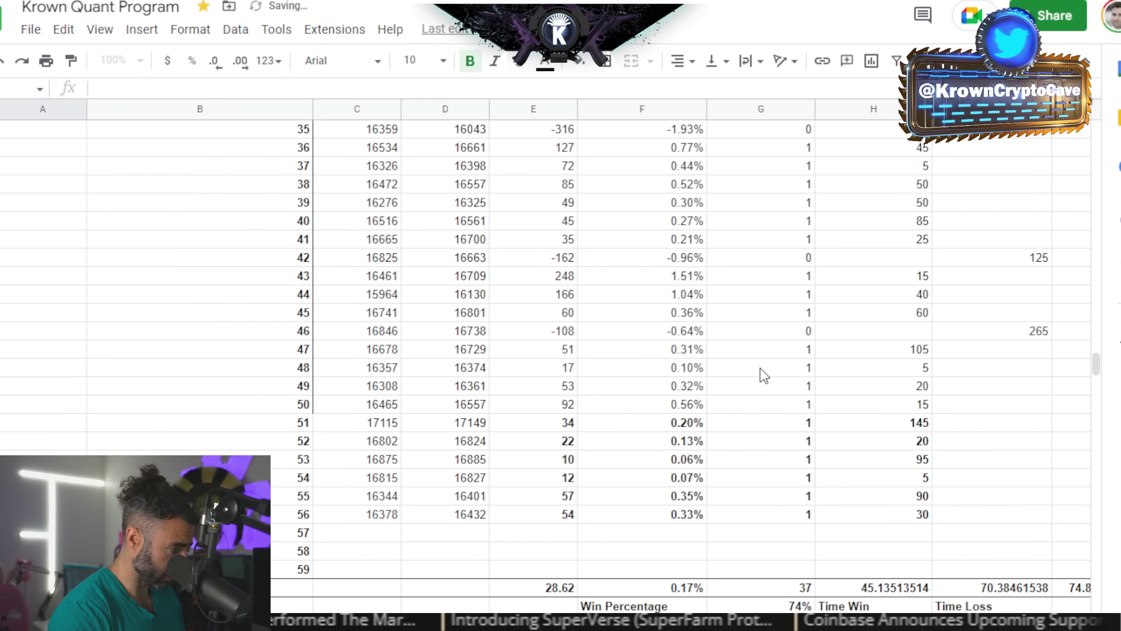
pyautogui.press('Right')
pyautogui.press('Right')
# Place a vertical line on the chart's 11:15 candle of 29 November 2022, and enter 16464 as trade 57's entry price in the spreadsheet
pyautogui.hotkey('ctrl', 'Tab')
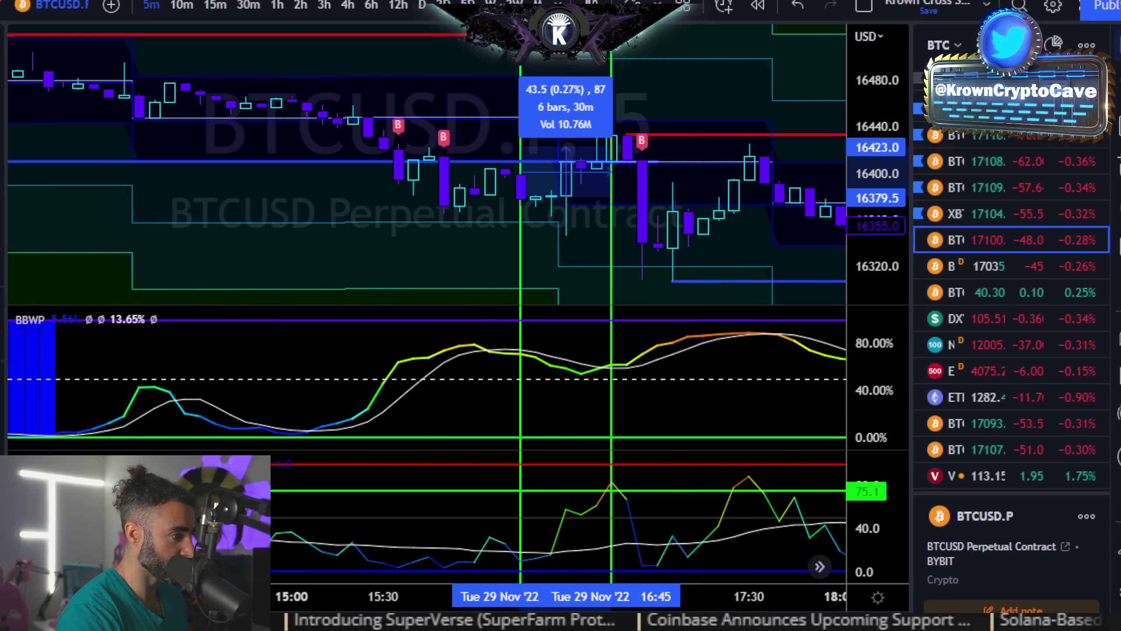
pyautogui.moveTo(231, 251); pyautogui.dragTo(462, 238)
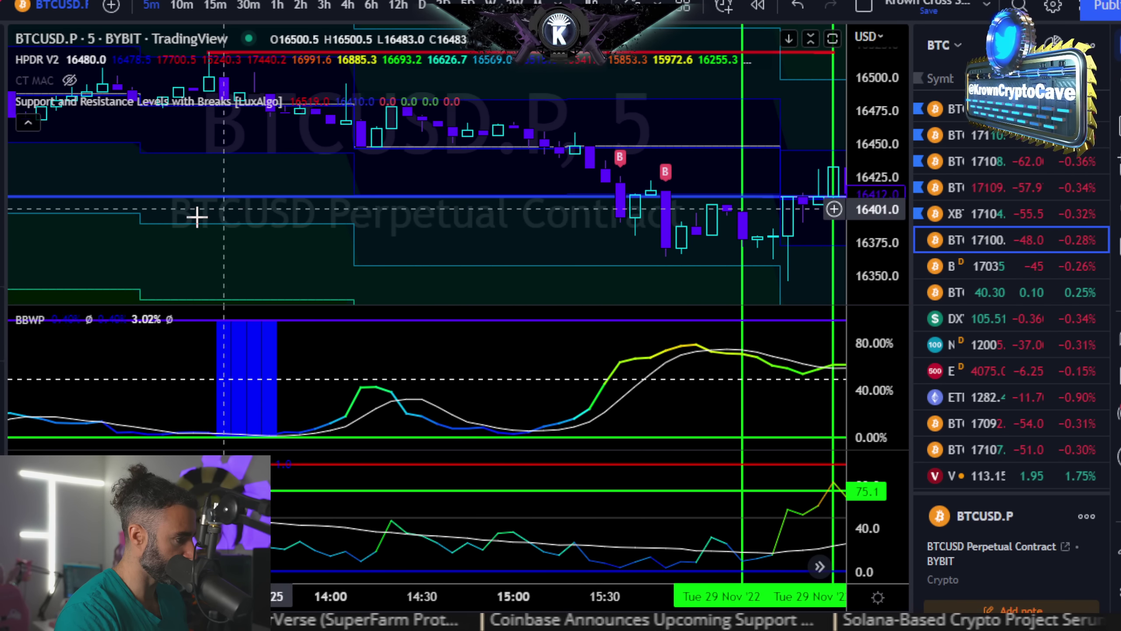
pyautogui.moveTo(205, 218); pyautogui.dragTo(674, 232)
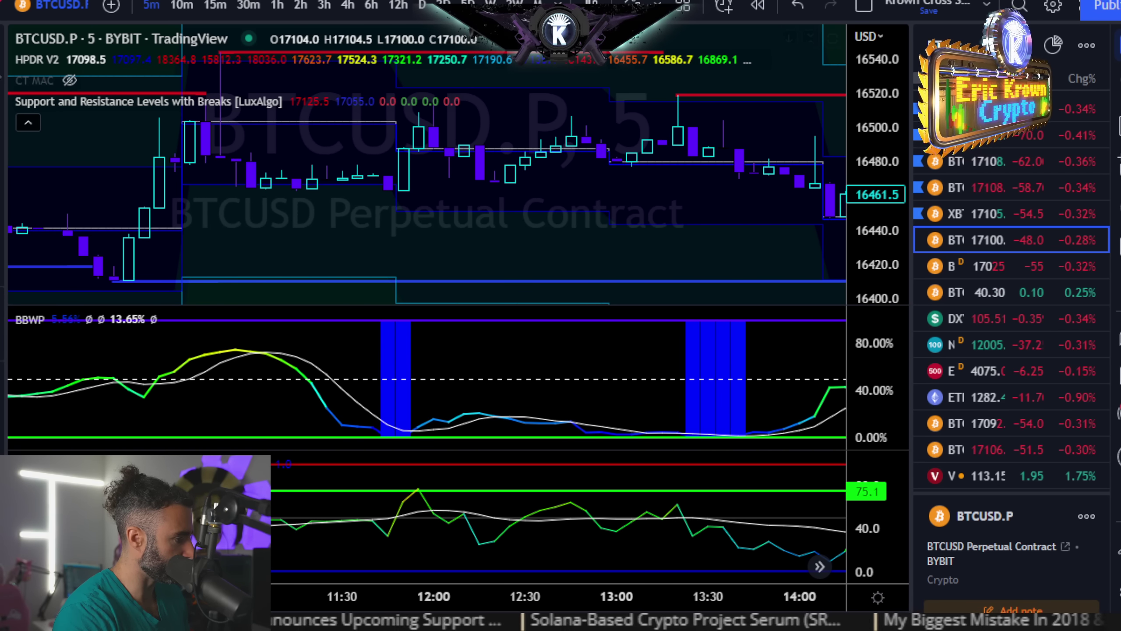
pyautogui.hotkey('alt', 'v')
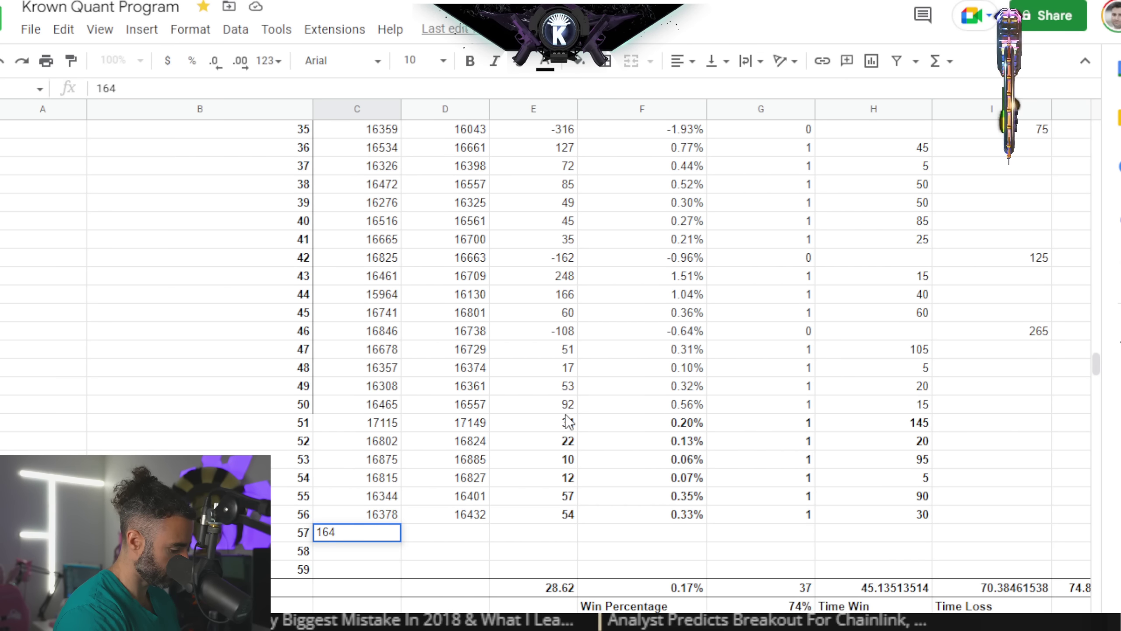
pyautogui.press('Tab')
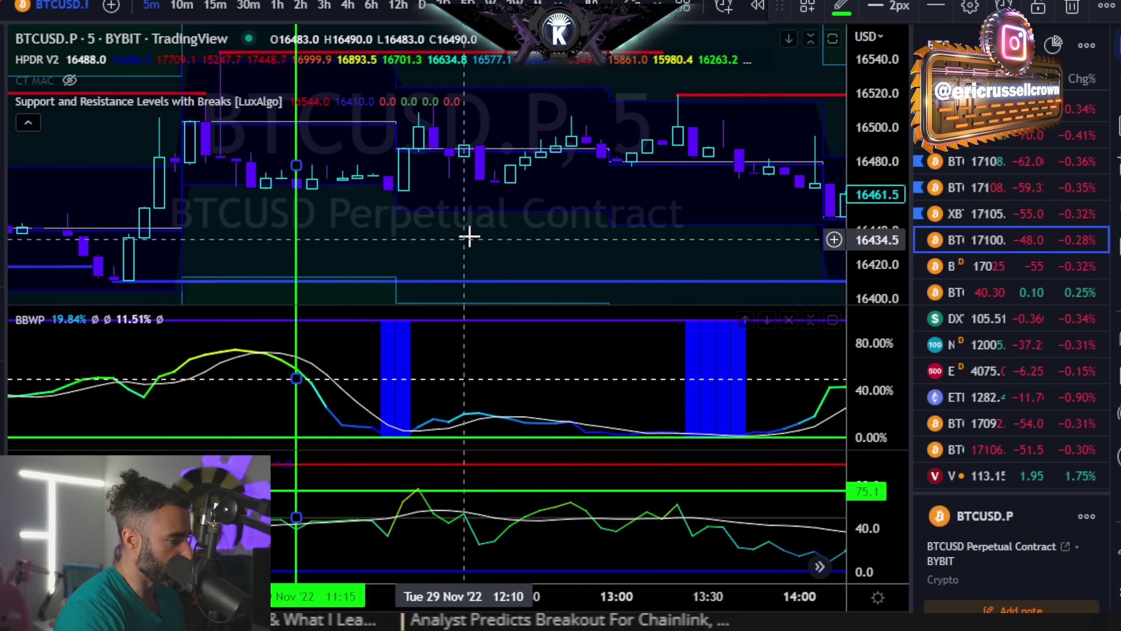
# Mark the 11:55 exit candle of 29 November 2022 with a vertical line, and enter 16500 as trade 57's exit price
pyautogui.scroll(-2, 470, 235)
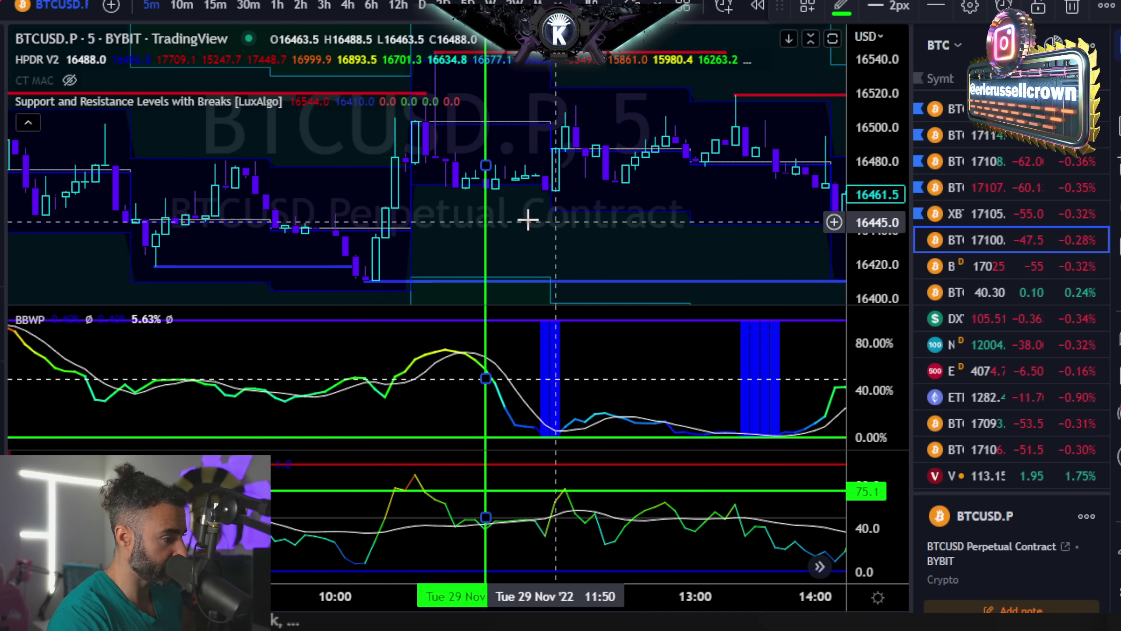
pyautogui.click(565, 183)
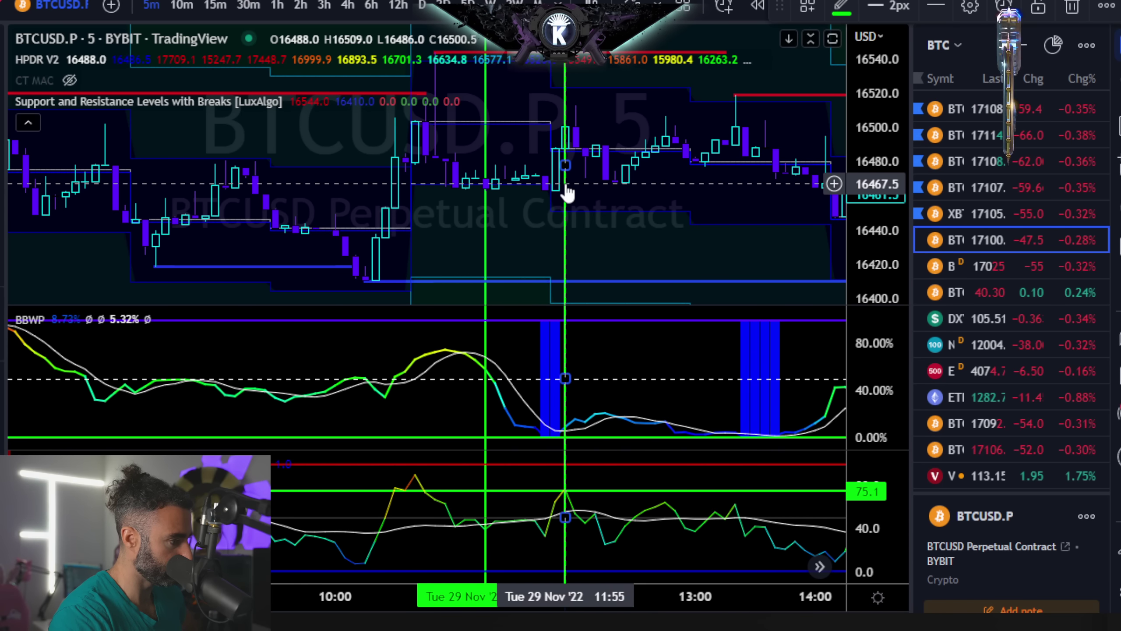
pyautogui.hotkey('alt', 'Tab')
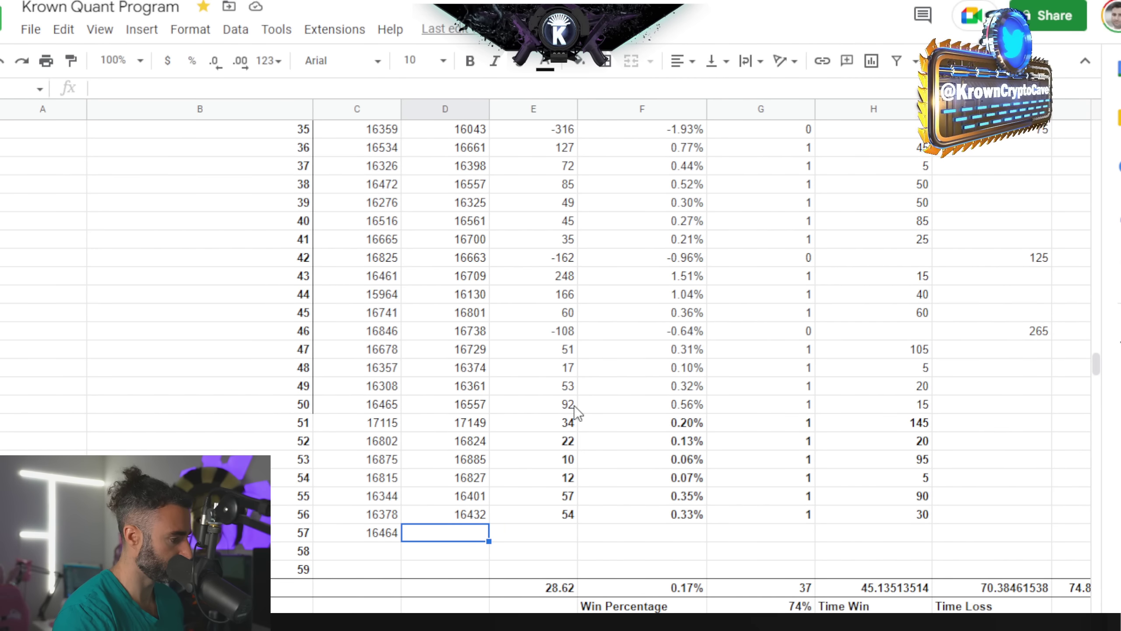
pyautogui.write('16500')
pyautogui.press('Tab')
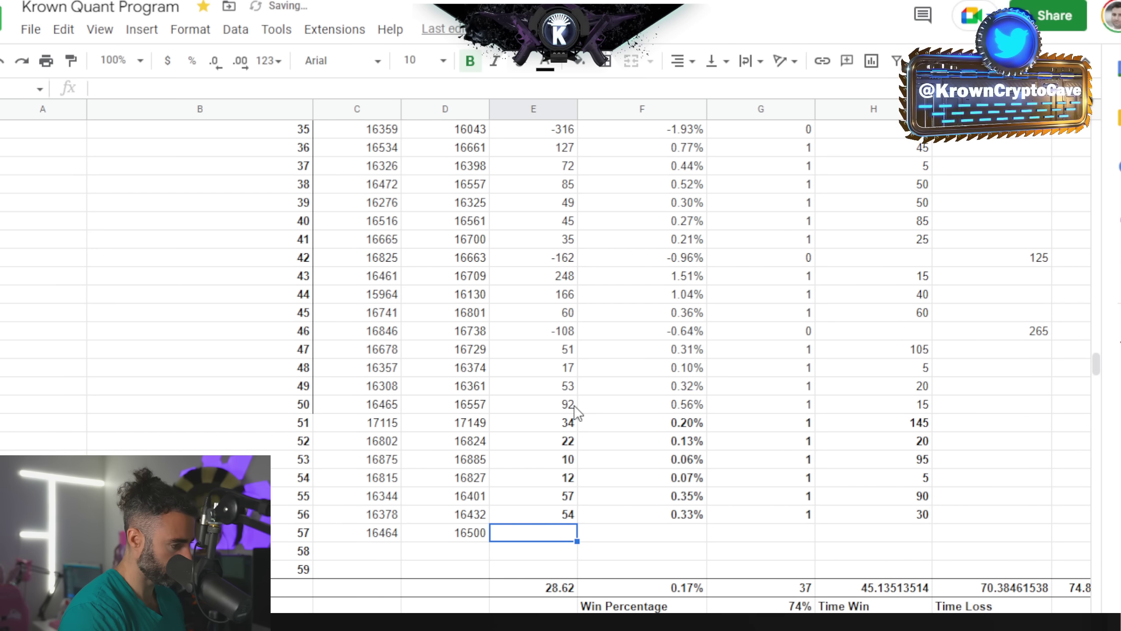
# Calculate trade 57's point gain as exit minus entry and its percentage gain over the entry price, and mark the win with 1
pyautogui.write('=')
pyautogui.press('Tab')
pyautogui.write('=')
pyautogui.press('Tab')
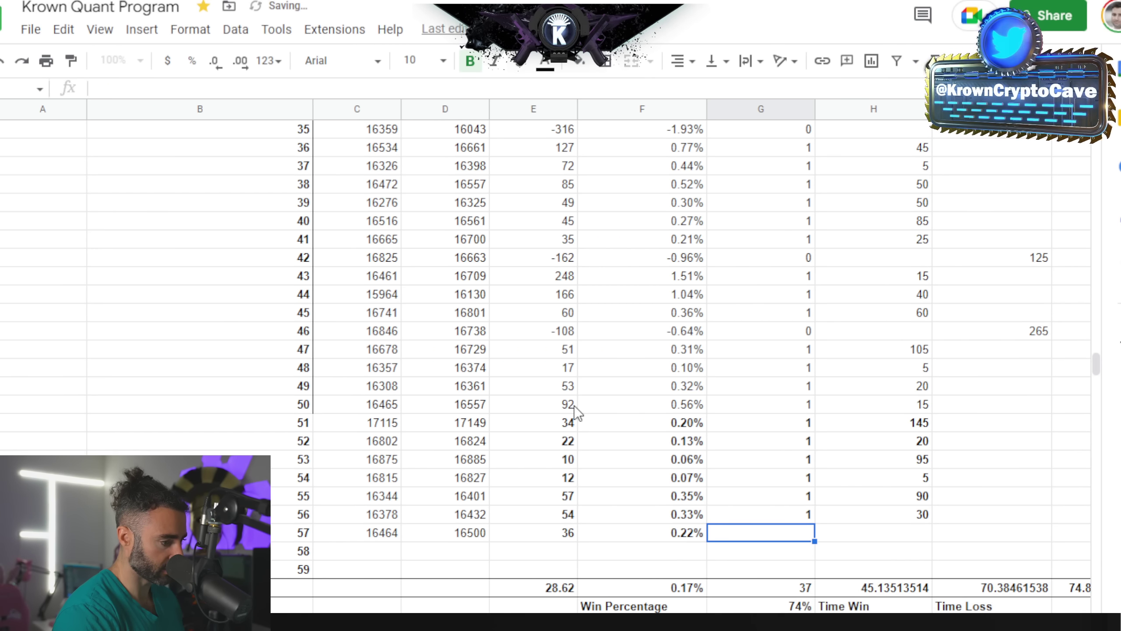
pyautogui.write('=')
pyautogui.press('Tab')
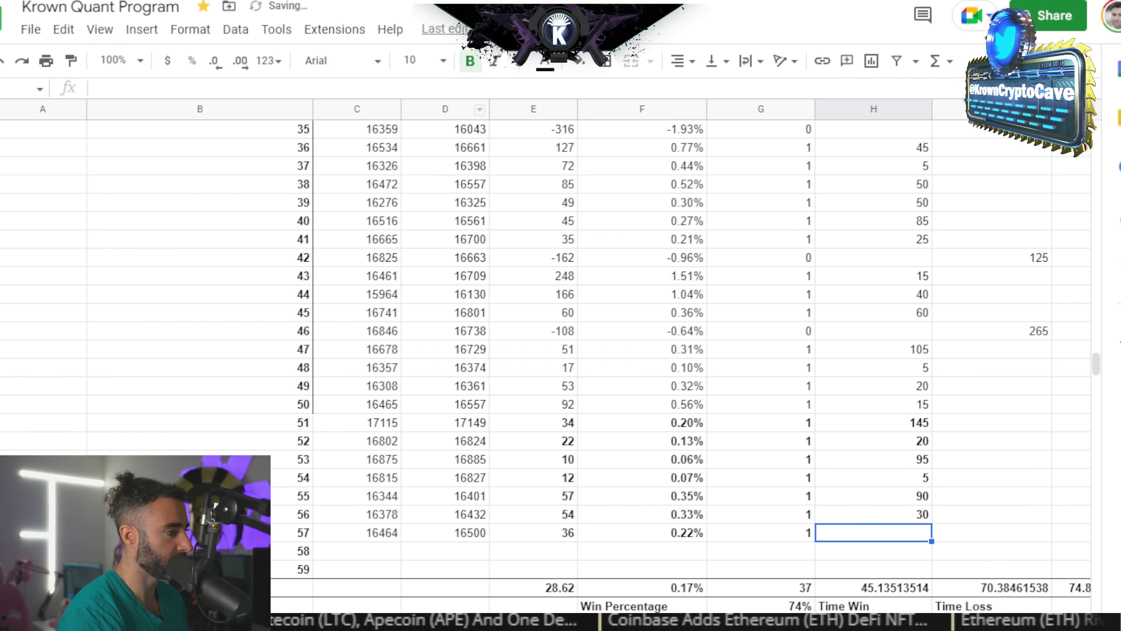
# Measure the time between the 11:15 and 11:55 lines on the TradingView chart, and enter 40 as trade 57's winning time
pyautogui.hotkey('alt', 'Tab')
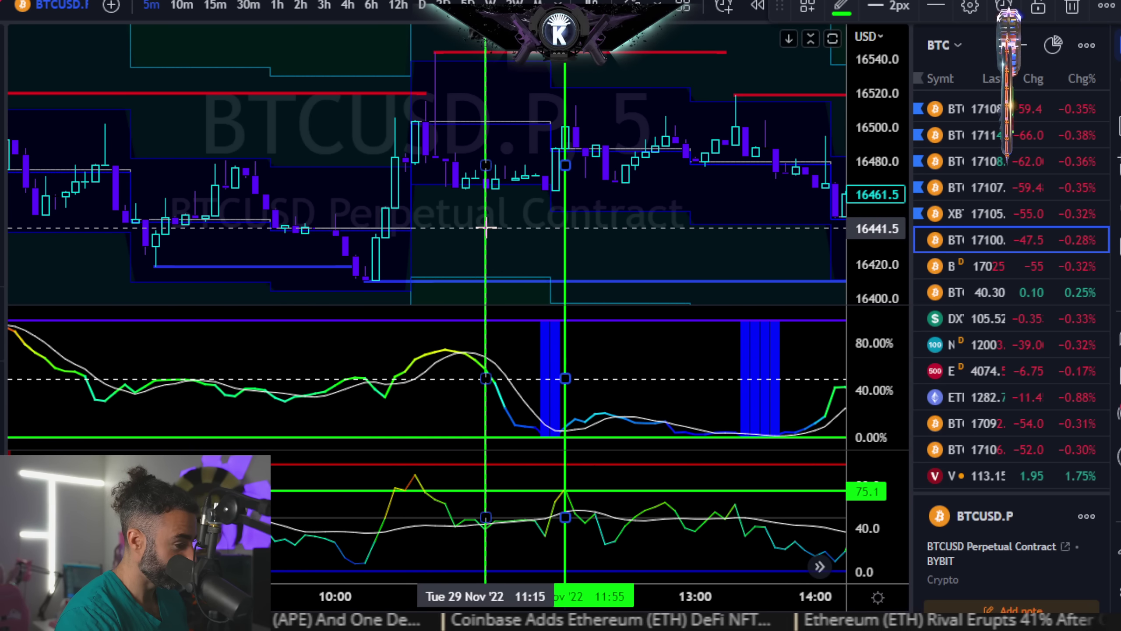
pyautogui.keyDown('shift'); pyautogui.click(485, 228); pyautogui.keyUp('shift')
pyautogui.click(565, 153)
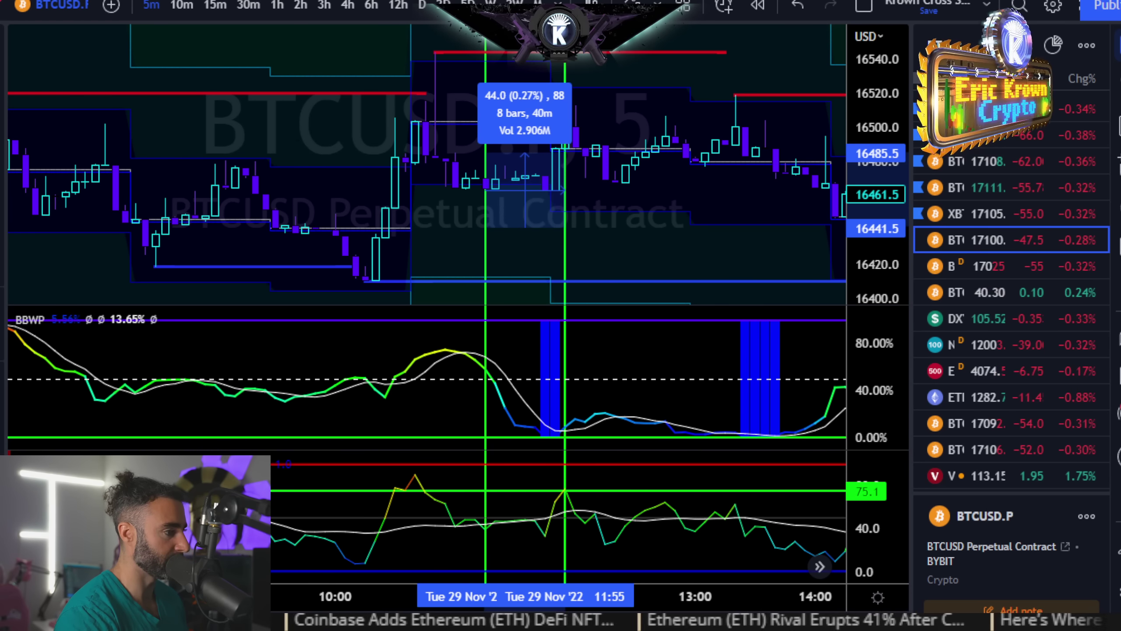
pyautogui.hotkey('alt', 'Tab')
pyautogui.write('40')
pyautogui.press('Tab')
pyautogui.press('Tab')
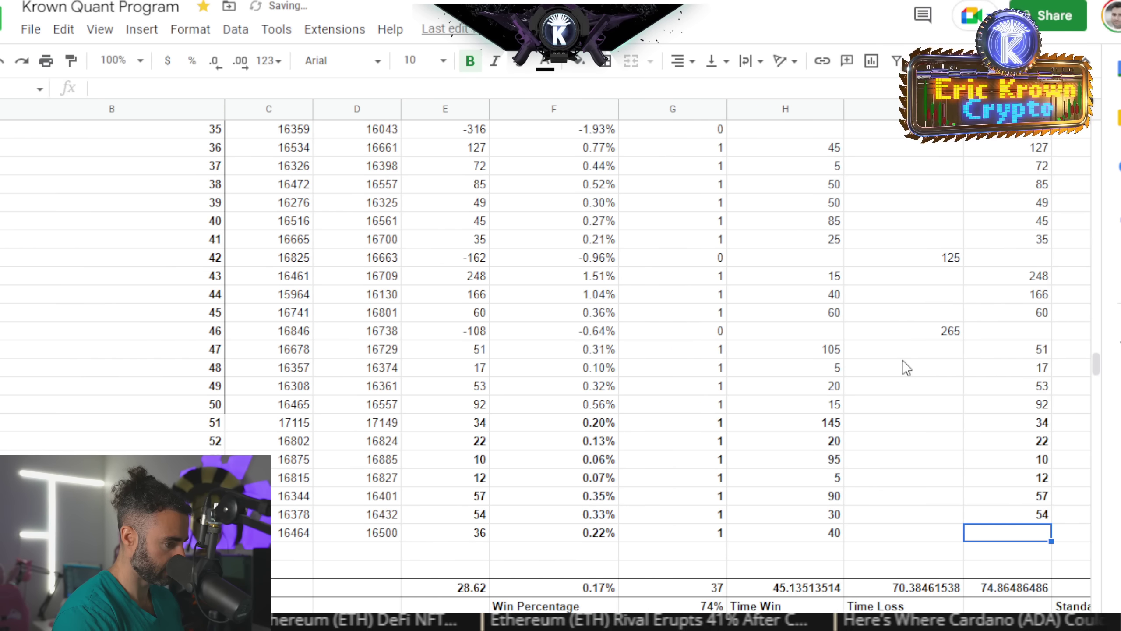
# Fill trade 57's win columns J and L with =E486 and =F486, and go back along the next row toward its entry price cell
pyautogui.write('=E486')
pyautogui.press('Tab')
pyautogui.press('Tab')
pyautogui.write('=F486')
pyautogui.press('Tab')
pyautogui.press('Down')
pyautogui.press('Left')
pyautogui.press('Left')
pyautogui.press('Left')
pyautogui.press('Left')
pyautogui.press('Left')
pyautogui.press('Left')
pyautogui.press('Left')
pyautogui.press('Left')
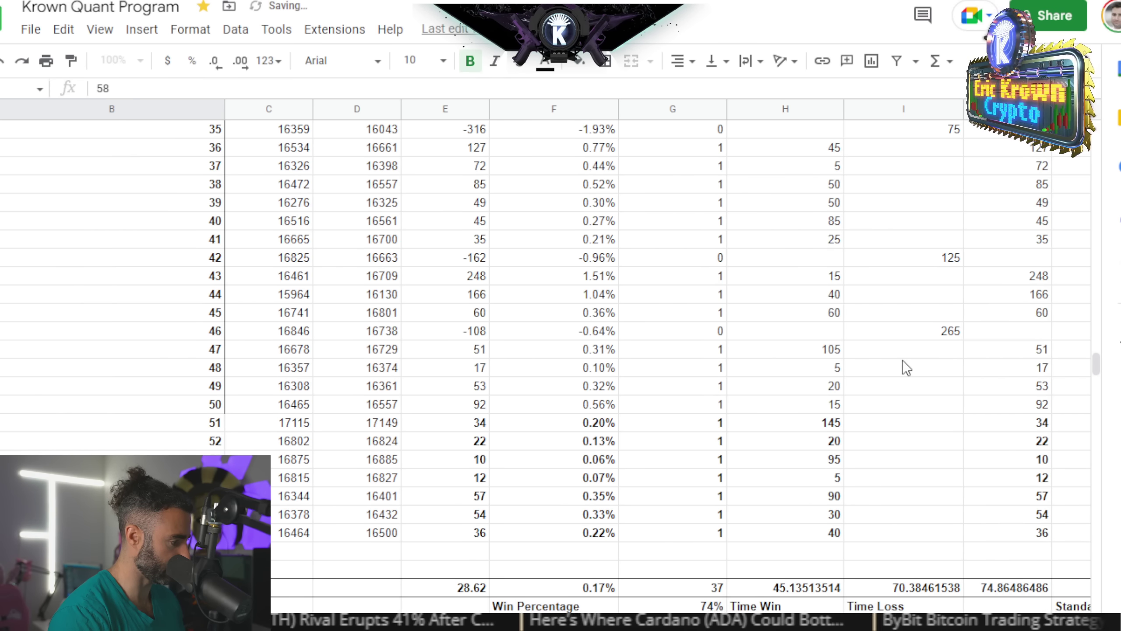
# Switch to the TradingView chart, go back to 28 November 2022, and place a vertical line on the 20:05 candle
pyautogui.hotkey('alt', 'Tab')
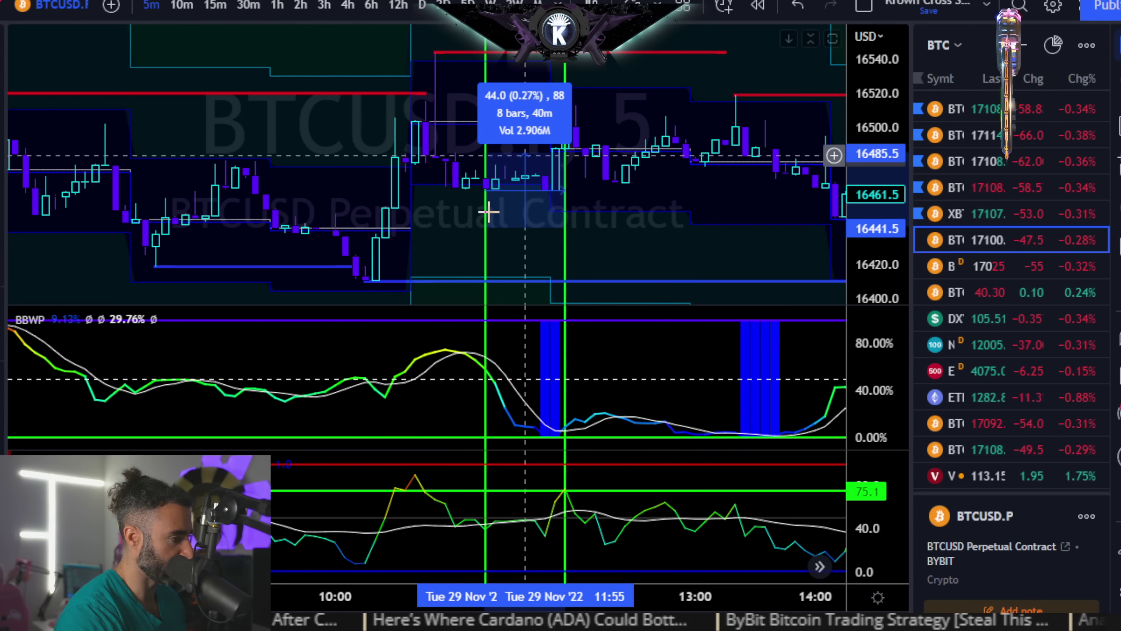
pyautogui.click(488, 254)
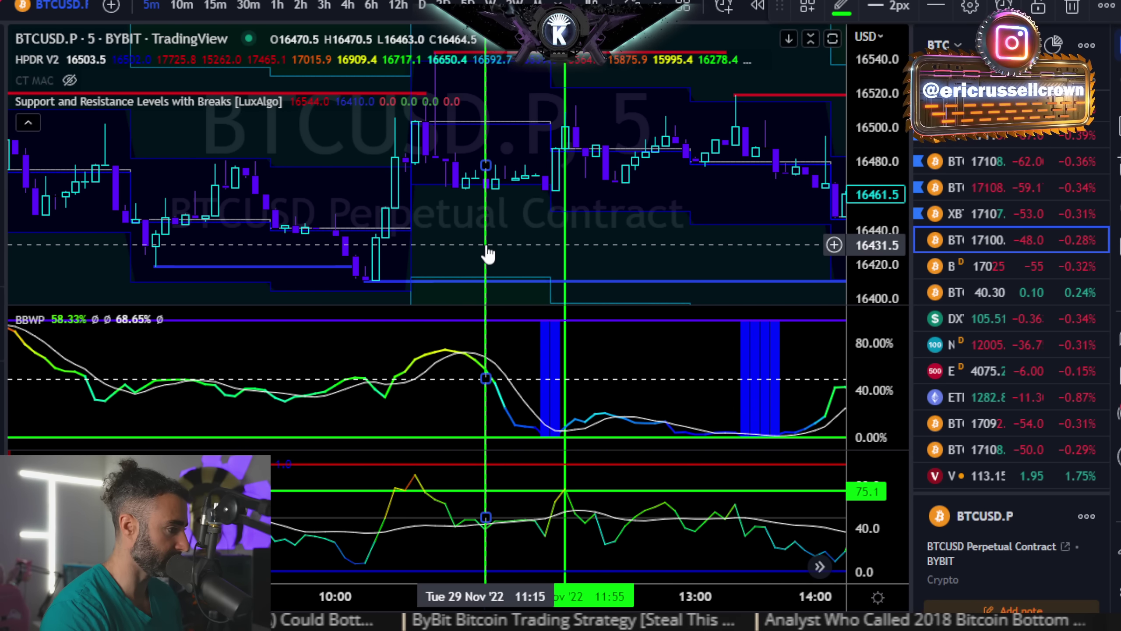
pyautogui.moveTo(431, 225); pyautogui.dragTo(630, 226)
pyautogui.moveTo(298, 229); pyautogui.dragTo(572, 227)
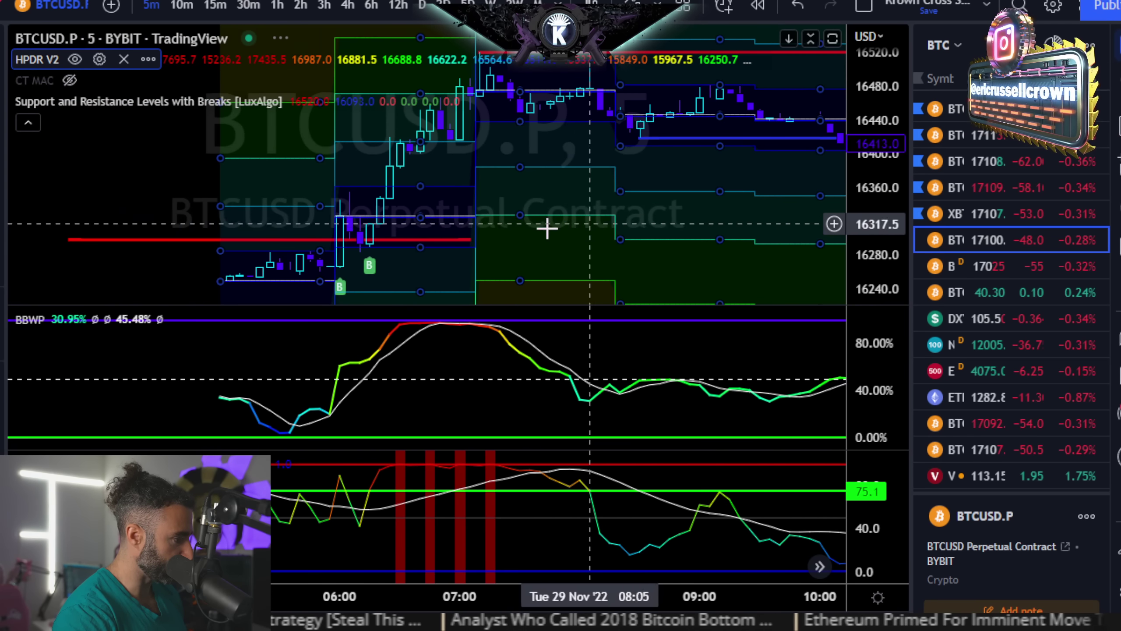
pyautogui.click(498, 226)
pyautogui.moveTo(495, 225); pyautogui.dragTo(561, 210)
pyautogui.moveTo(345, 262); pyautogui.dragTo(706, 239)
pyautogui.moveTo(199, 265); pyautogui.dragTo(506, 250)
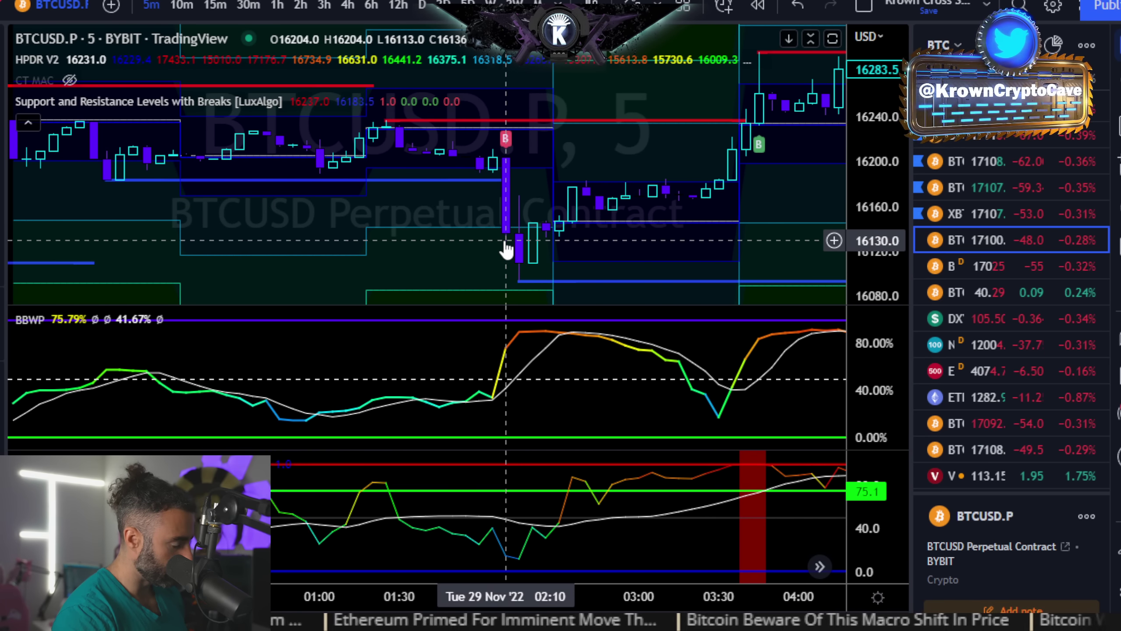
pyautogui.moveTo(307, 248); pyautogui.dragTo(558, 253)
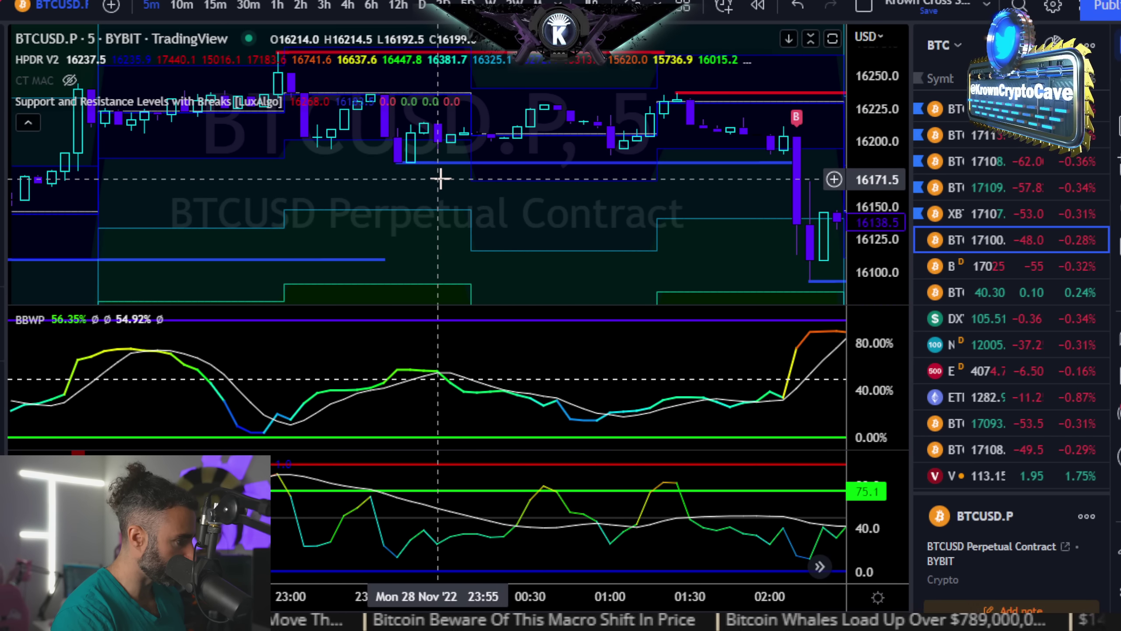
pyautogui.moveTo(317, 209); pyautogui.dragTo(560, 209)
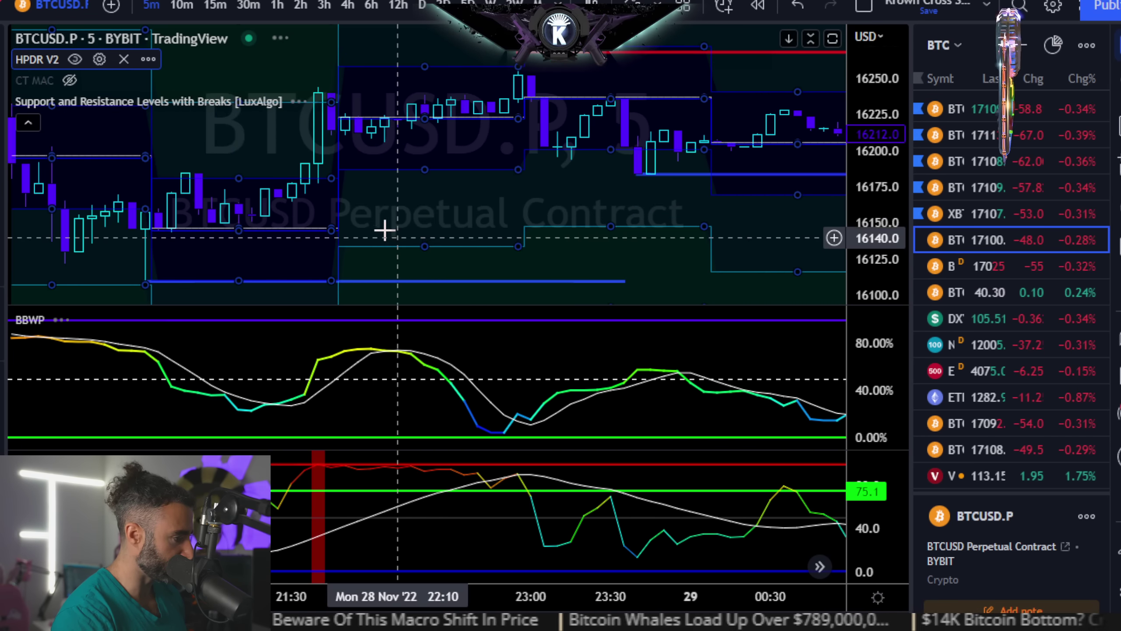
pyautogui.moveTo(381, 228); pyautogui.dragTo(763, 203)
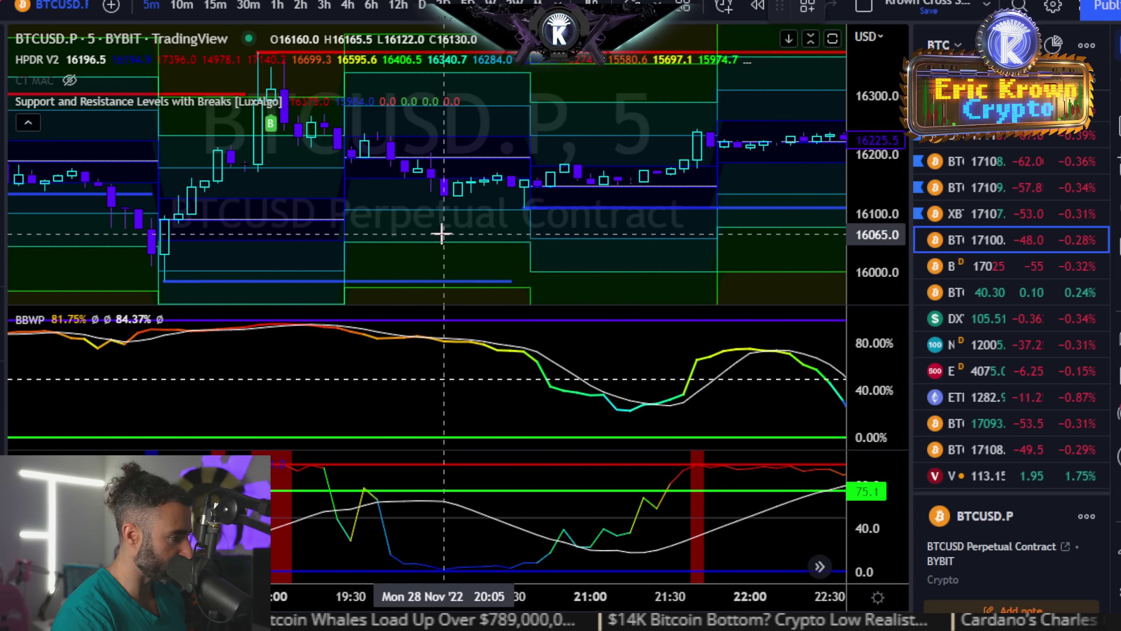
pyautogui.click(443, 234)
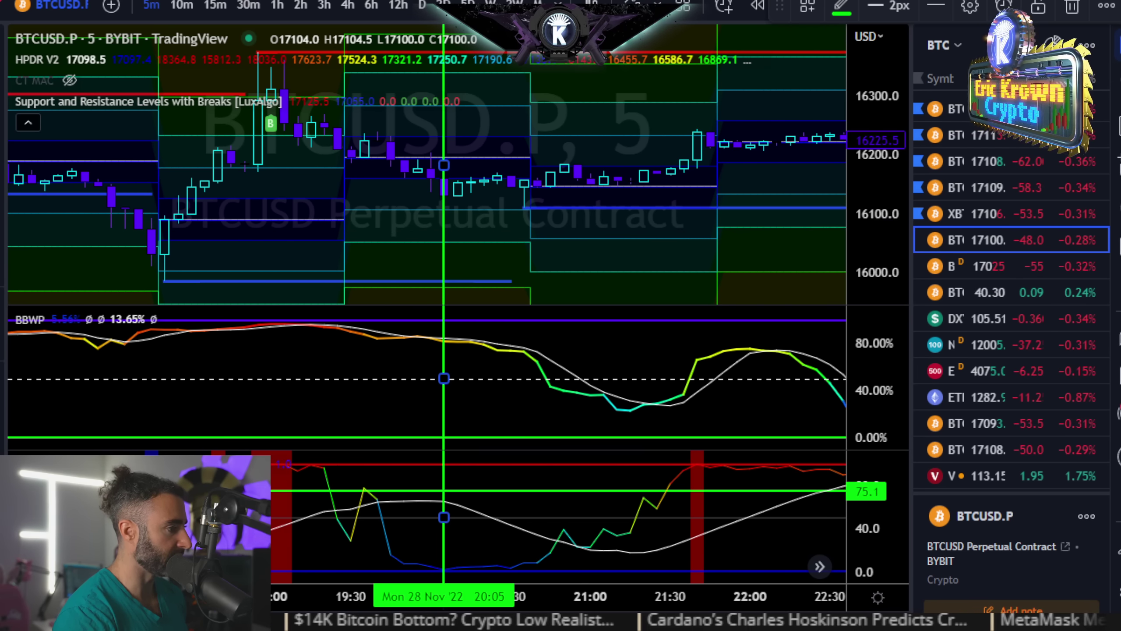
# Switch to the trade spreadsheet and enter 16130 as trade 58's entry price
pyautogui.click(680, 0)
pyautogui.write('16130')
pyautogui.press('Tab')
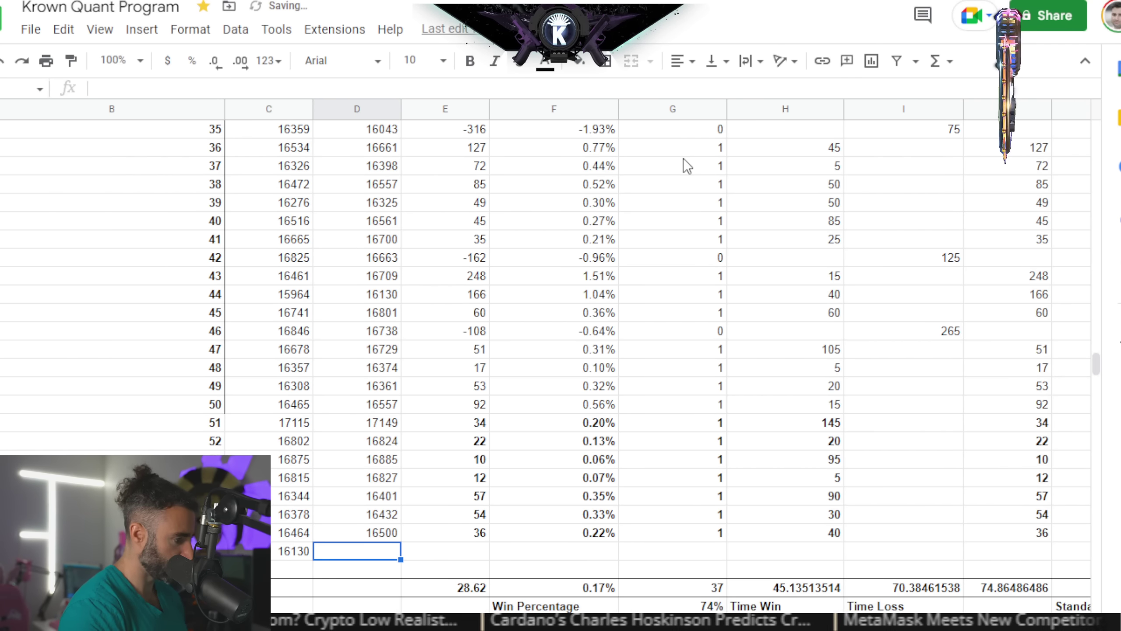
# Enter 16177 as trade 58's exit price after checking the chart, fill its change and percentage formulas, and mark it 1 for a win
pyautogui.hotkey('alt', 'Tab')
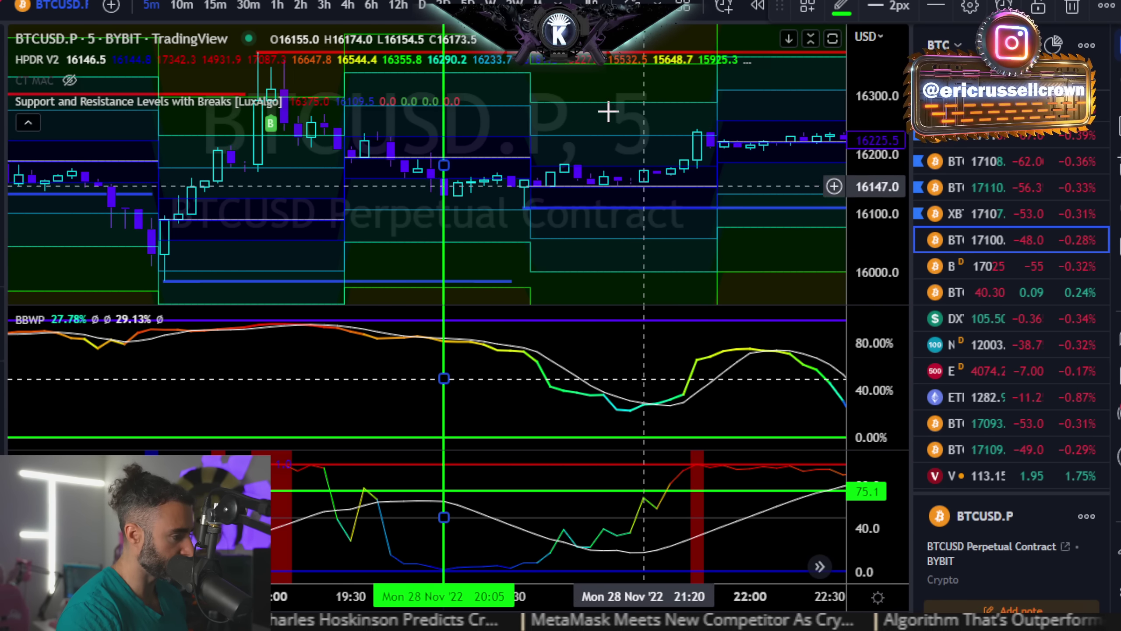
pyautogui.hotkey('alt', 'Tab')
pyautogui.write('16177')
pyautogui.press('Tab')
pyautogui.write('=')
pyautogui.press('Tab')
pyautogui.press('Tab')
pyautogui.write('=')
pyautogui.press('Tab')
pyautogui.press('Tab')
pyautogui.write('1')
pyautogui.press('Tab')
# Measure the time from the 20:05 line to the 21:30 candle on the TradingView chart, and enter 85 as trade 58's winning time
pyautogui.hotkey('alt', 'Tab')
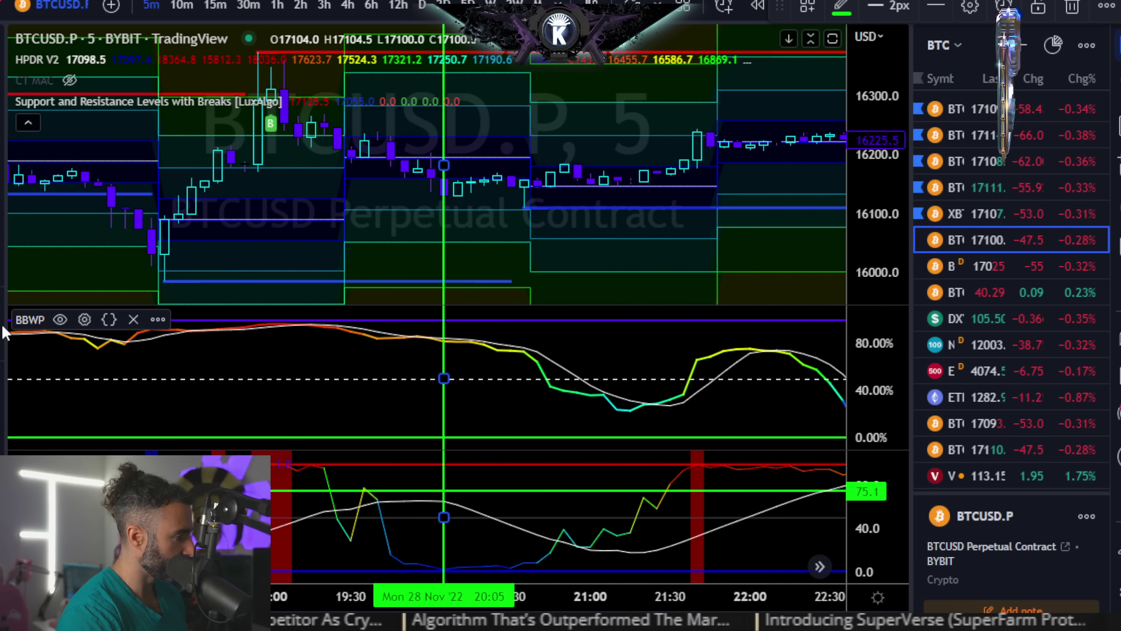
pyautogui.keyDown('shift'); pyautogui.click(443, 192); pyautogui.keyUp('shift')
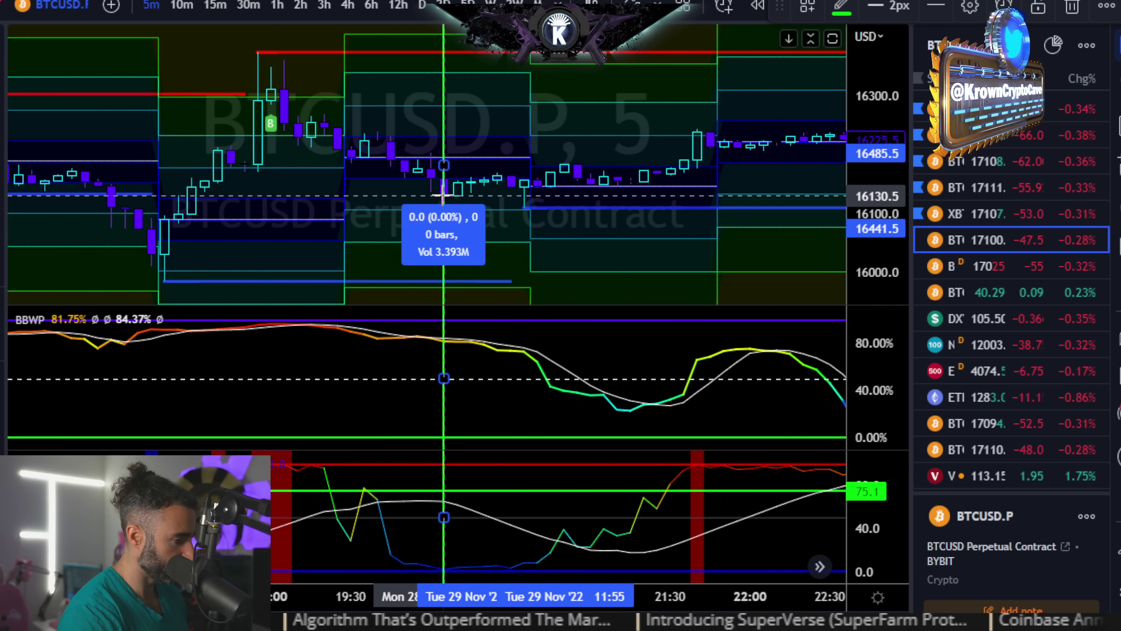
pyautogui.click(669, 191)
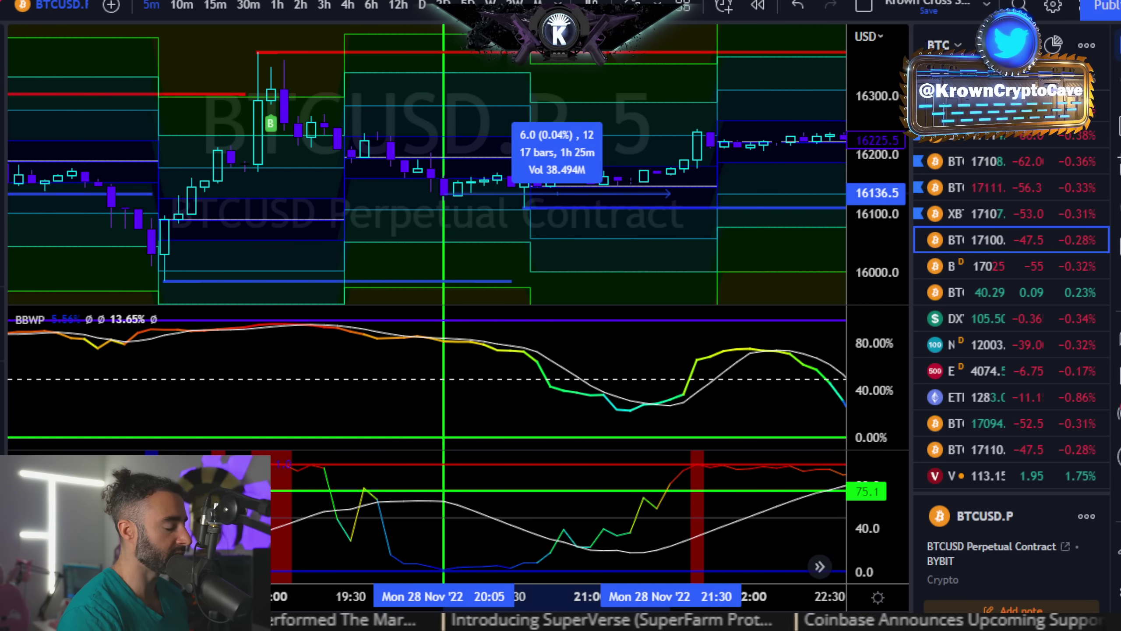
pyautogui.hotkey('alt', 'Tab')
pyautogui.write('85')
pyautogui.press('Tab')
pyautogui.press('Tab')
pyautogui.press('Tab')
pyautogui.press('Tab')
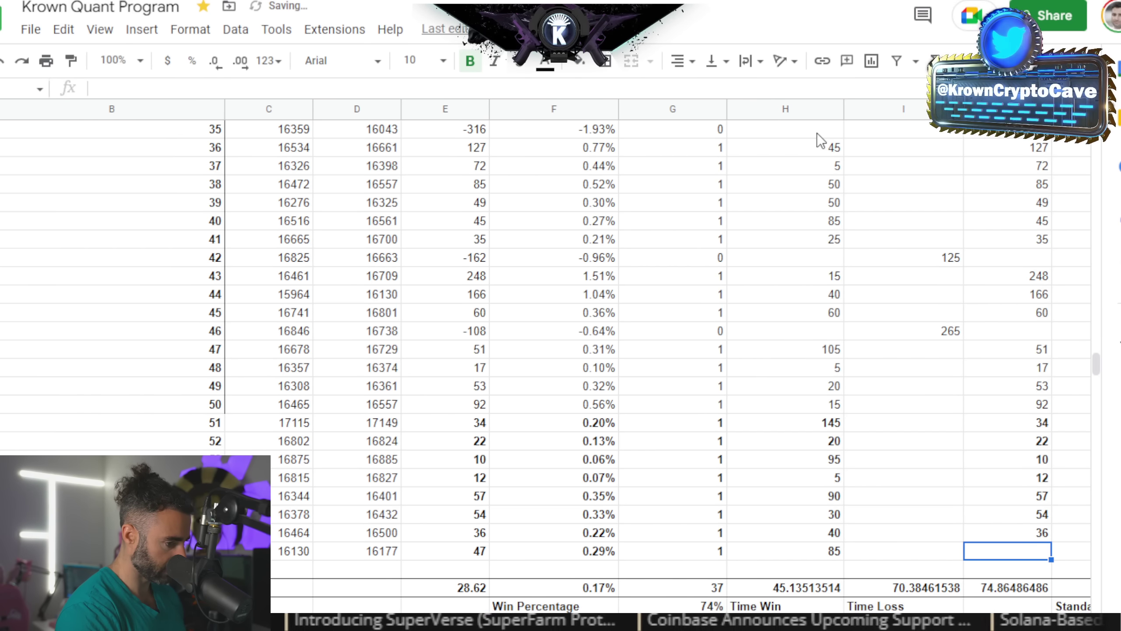
# Fill trade 58's win columns J and L with =E487 and =F487, and go back to the next row's entry price cell
pyautogui.write('=F487')
pyautogui.press('Tab')
pyautogui.press('Return')
pyautogui.press('Left')
pyautogui.press('Left')
pyautogui.press('Left')
pyautogui.press('Left')
pyautogui.press('Left')
pyautogui.press('Left')
pyautogui.press('Left')
pyautogui.press('Left')
pyautogui.press('Left')
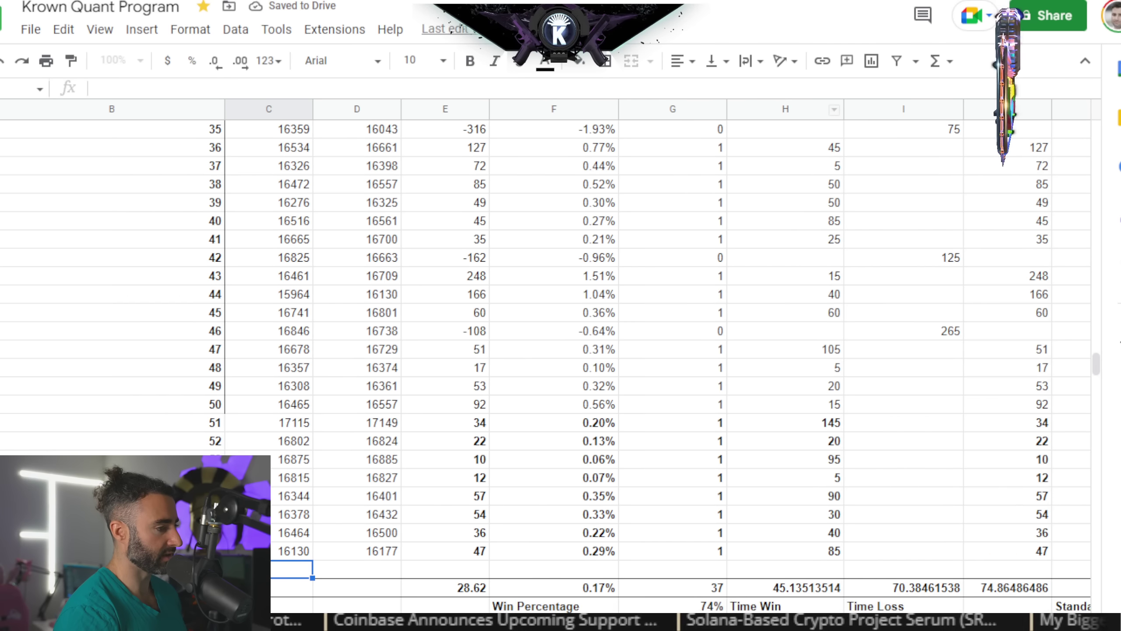
# Switch to the TradingView chart and search backwards through 28 November 2022 for the next long entry, checking price against BBWP
pyautogui.hotkey('alt', 'Tab')
pyautogui.moveTo(208, 245); pyautogui.dragTo(696, 268)
pyautogui.moveTo(279, 259); pyautogui.dragTo(643, 259)
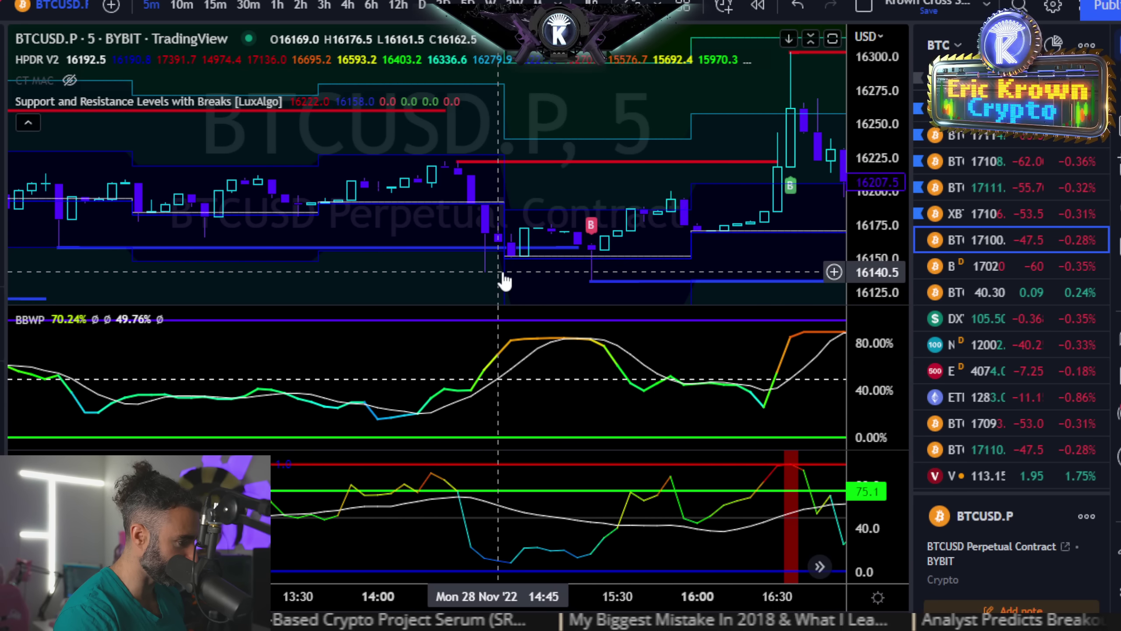
pyautogui.moveTo(338, 277); pyautogui.dragTo(770, 270)
pyautogui.scroll(-7, 375, 256)
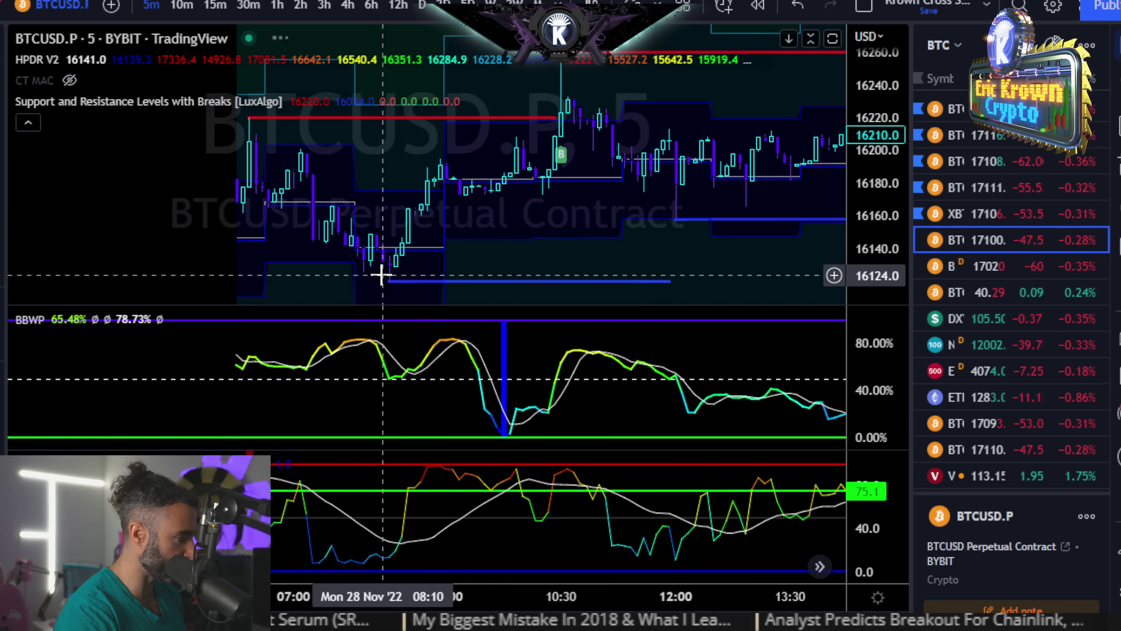
pyautogui.moveTo(301, 247); pyautogui.dragTo(751, 266)
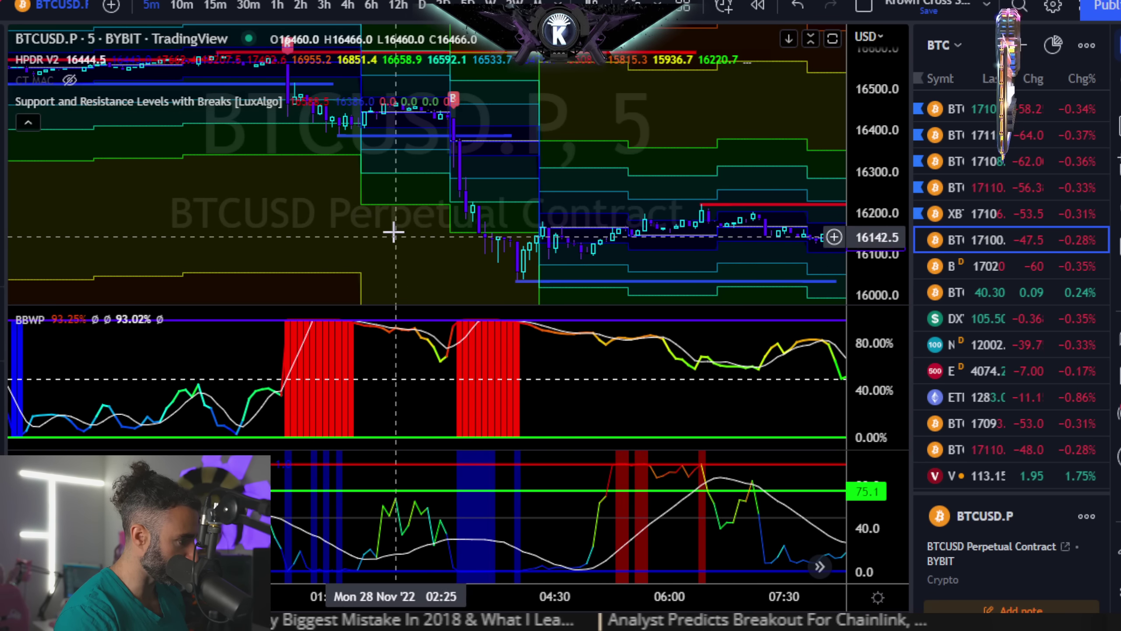
pyautogui.moveTo(400, 229); pyautogui.dragTo(616, 233)
pyautogui.scroll(5, 593, 237)
pyautogui.scroll(2, 592, 238)
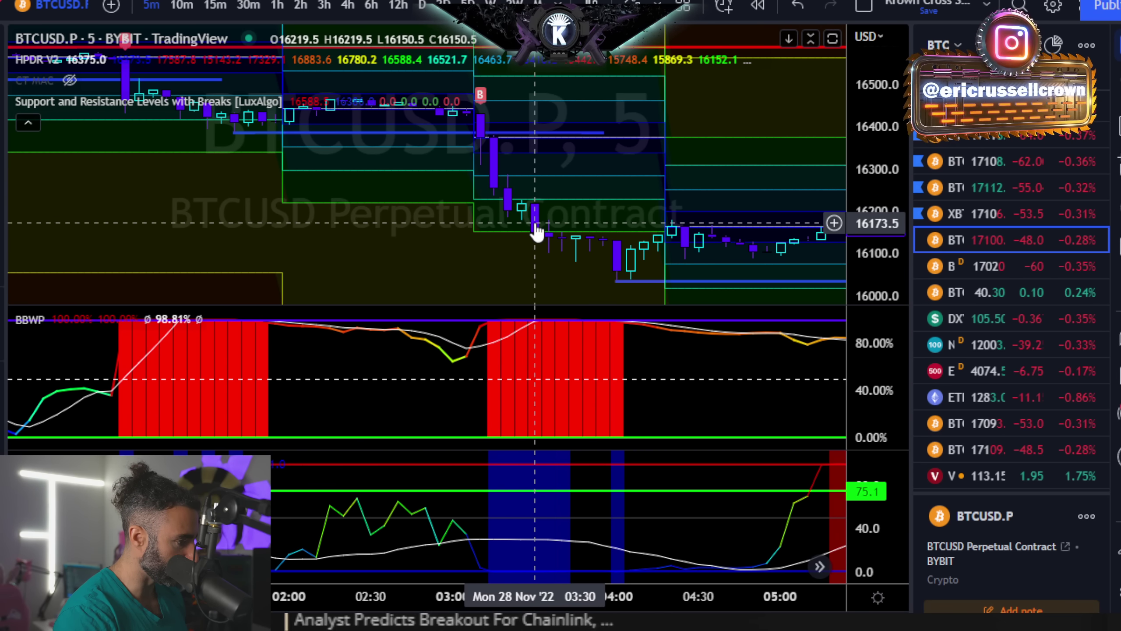
pyautogui.scroll(-2, 426, 206)
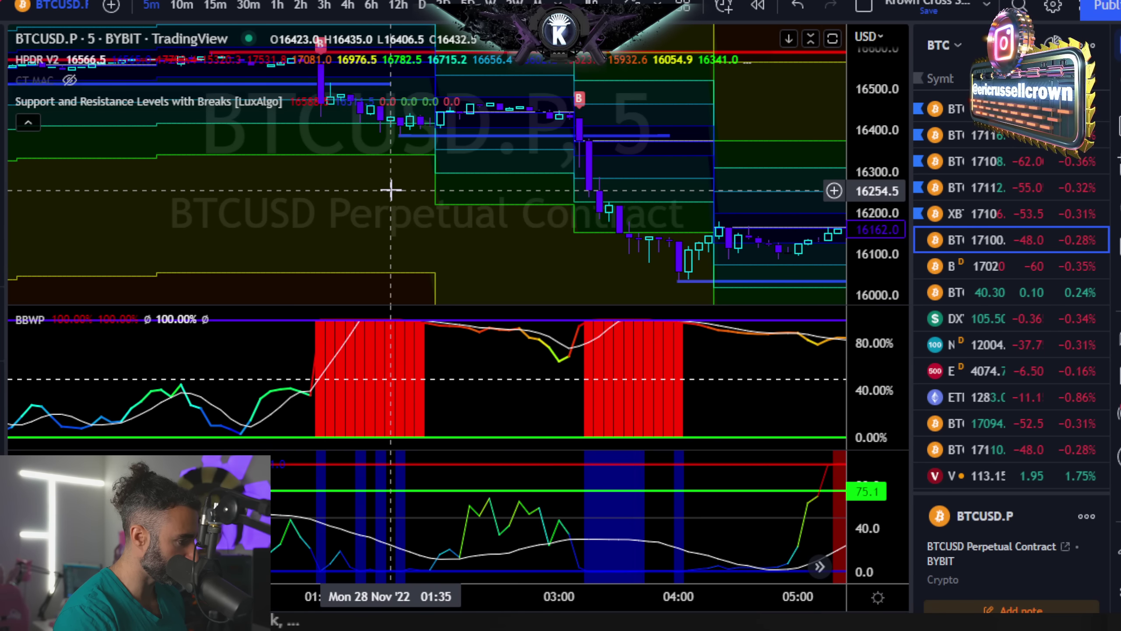
pyautogui.moveTo(394, 194); pyautogui.dragTo(586, 232)
pyautogui.scroll(3, 458, 198)
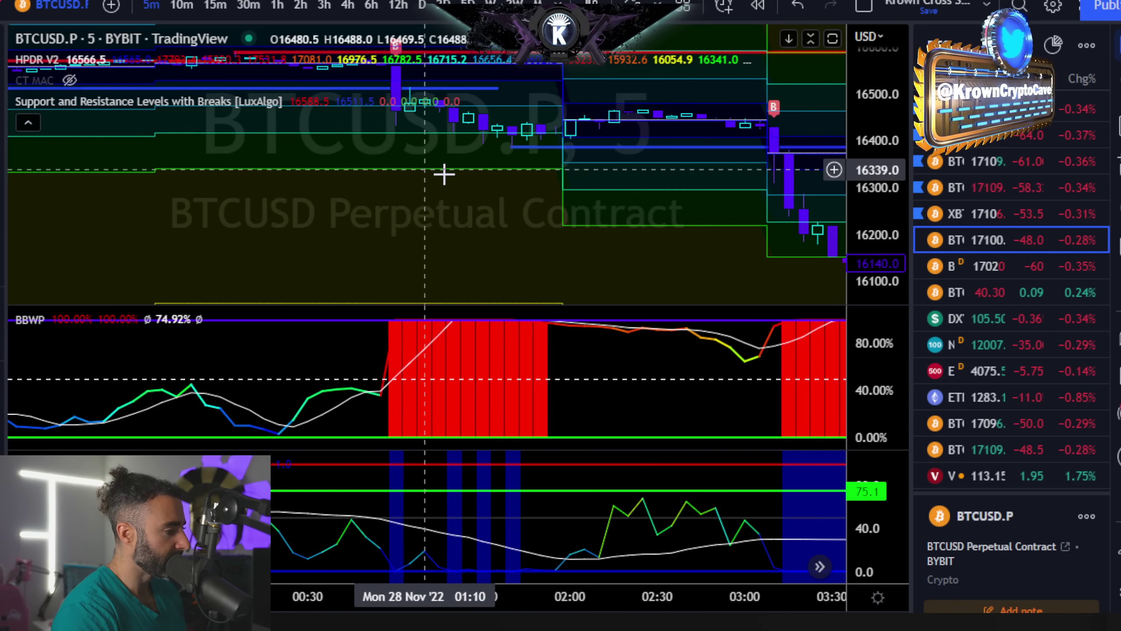
pyautogui.moveTo(469, 185); pyautogui.dragTo(564, 216)
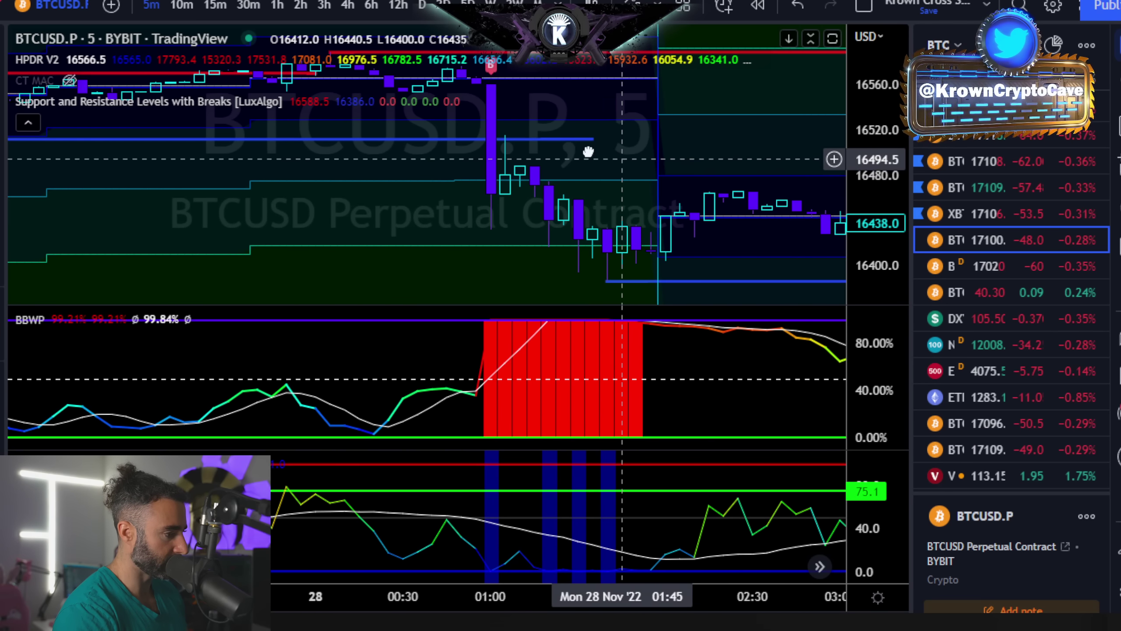
pyautogui.scroll(-3, 486, 163)
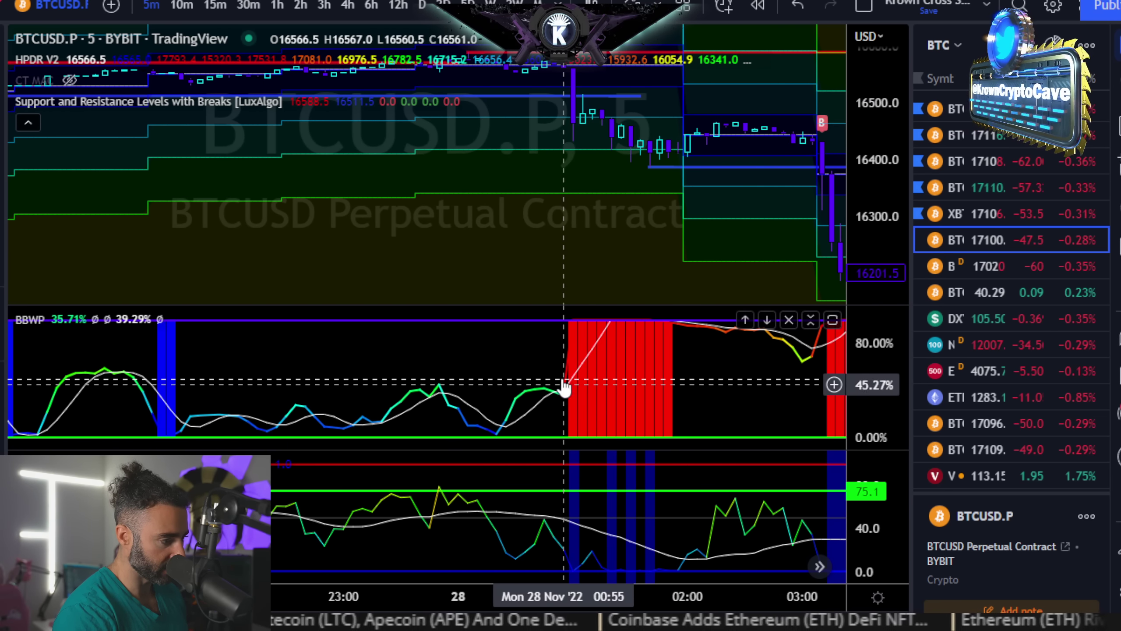
# Enlarge the BBWP pane, place a vertical line on the 01:45 candle of 28 November 2022, and restore the pane layout
pyautogui.doubleClick(690, 351)
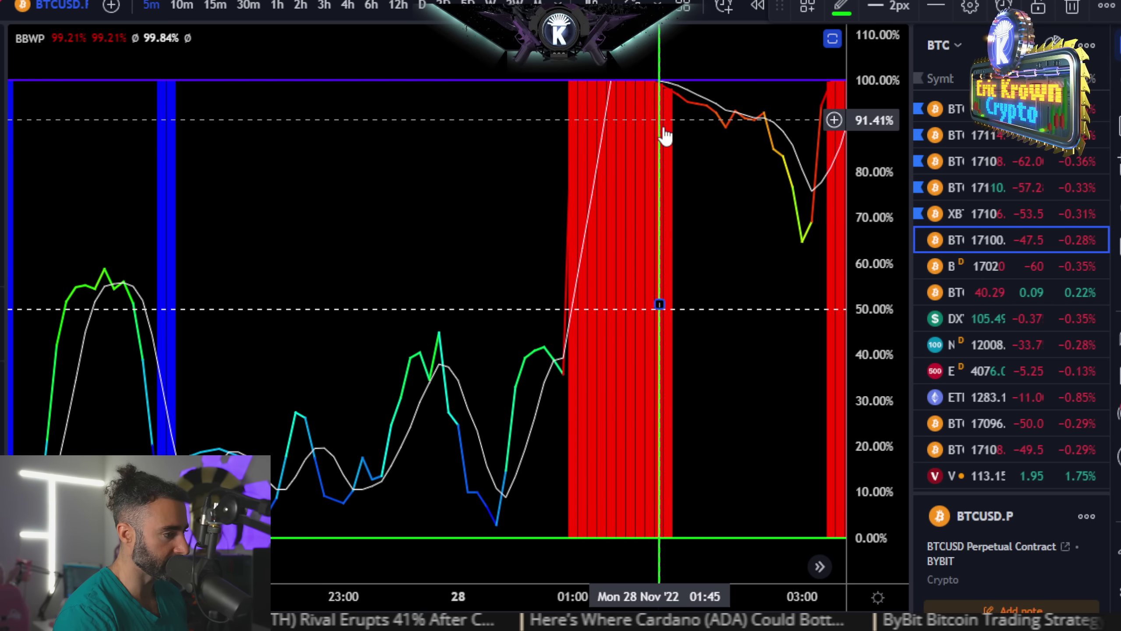
pyautogui.doubleClick(722, 170)
pyautogui.scroll(2, 667, 217)
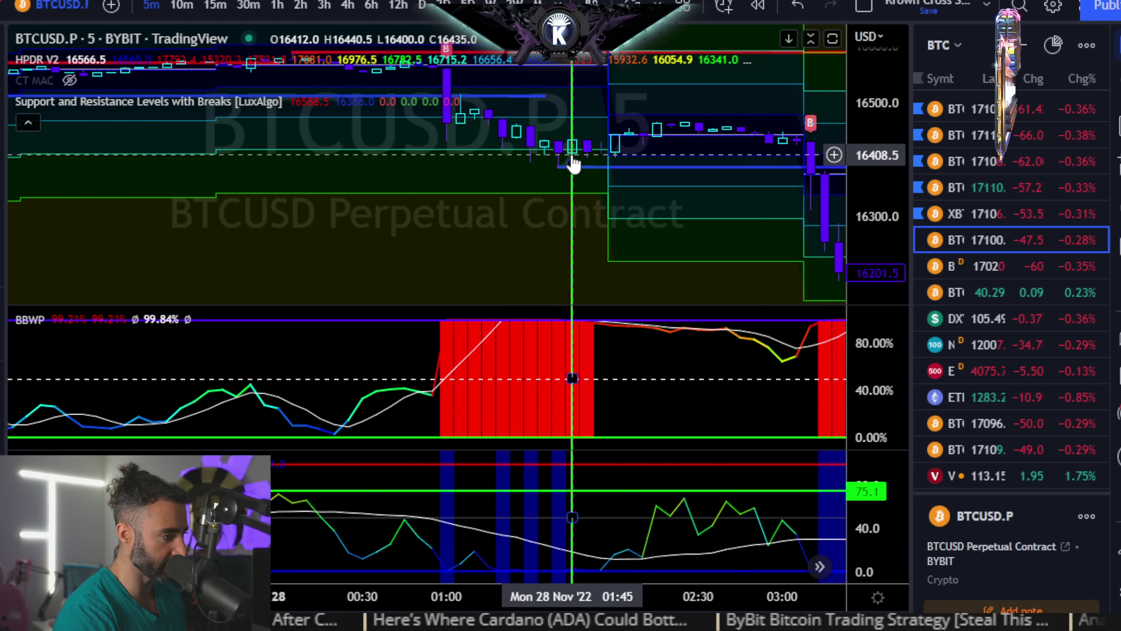
# Switch to the trade spreadsheet and enter 16435 as trade 59's entry price
pyautogui.click(305, 1)
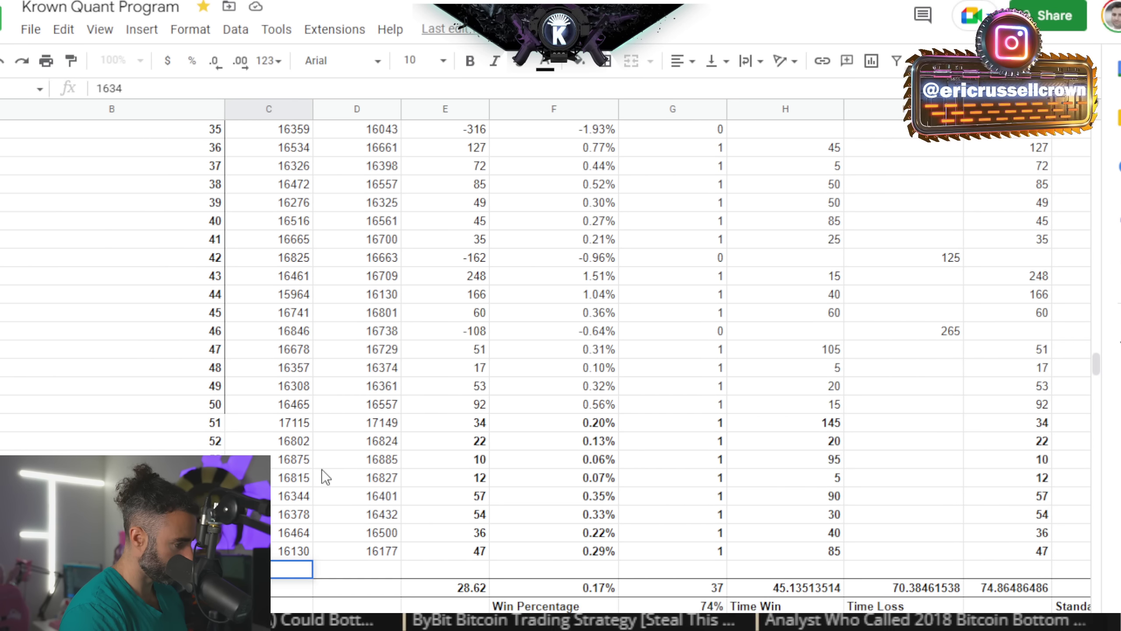
pyautogui.write('16435')
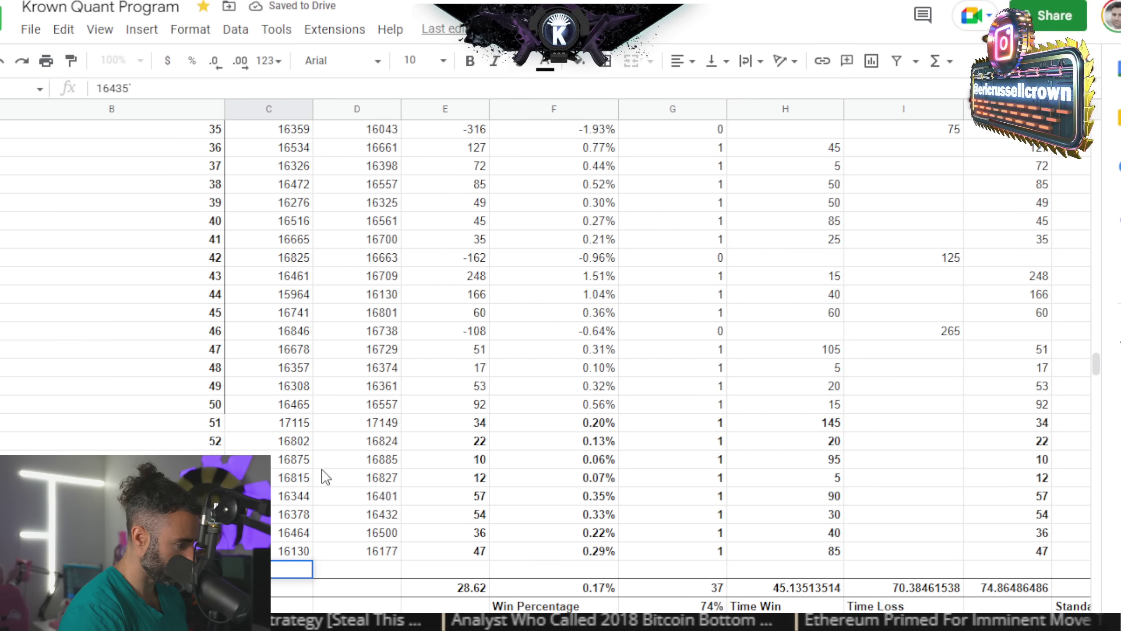
pyautogui.press('Tab')
# Look up the close of the 03:10 candle on the TradingView chart, and enter 16475 as trade 59's exit price
pyautogui.hotkey('alt', 'Tab')
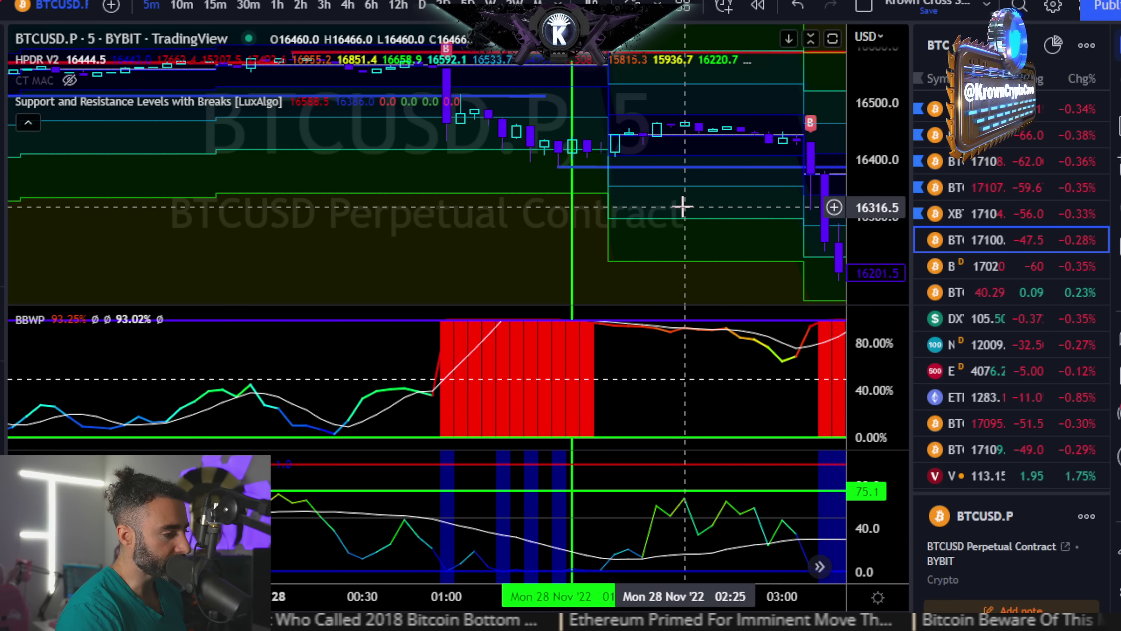
pyautogui.moveTo(656, 205); pyautogui.dragTo(502, 195)
pyautogui.scroll(2, 442, 187)
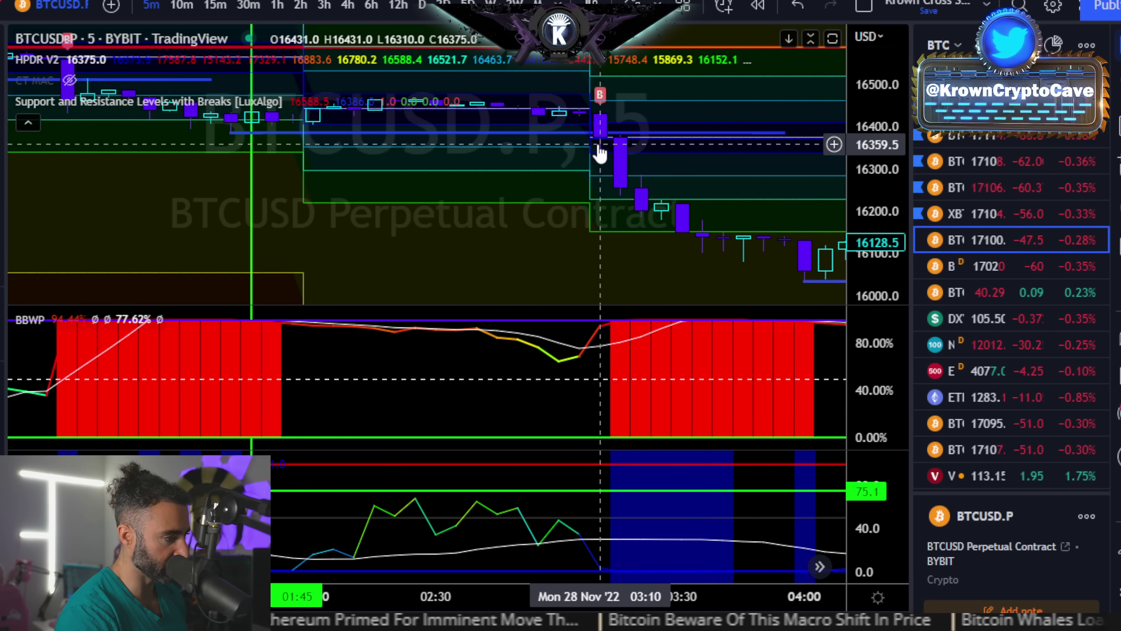
pyautogui.hotkey('alt', 'Tab')
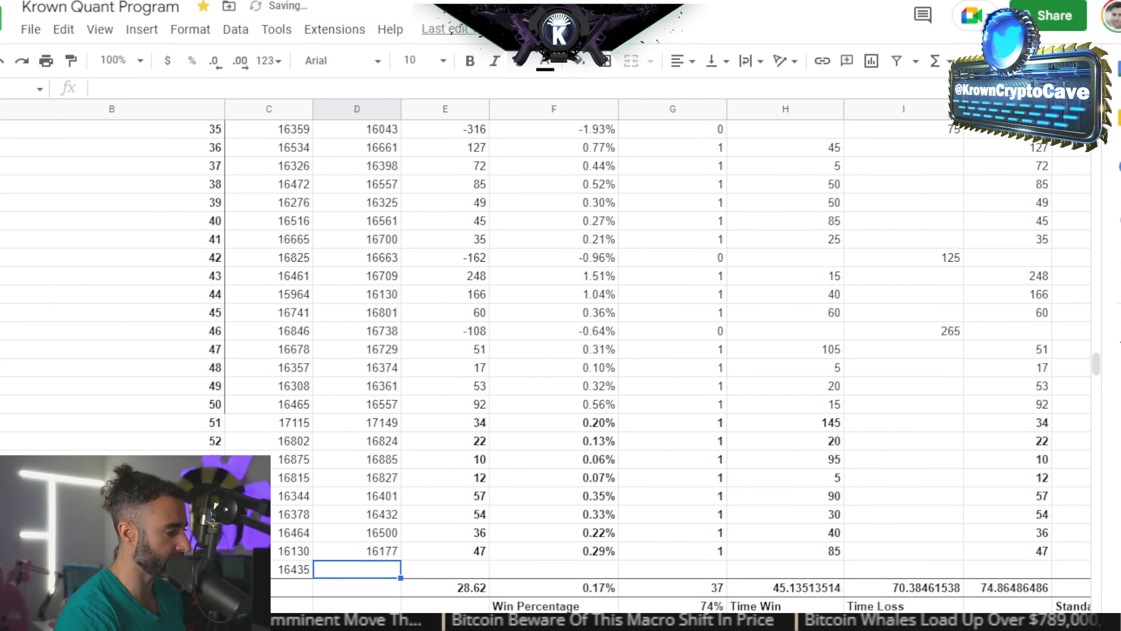
pyautogui.write('16475')
pyautogui.press('Tab')
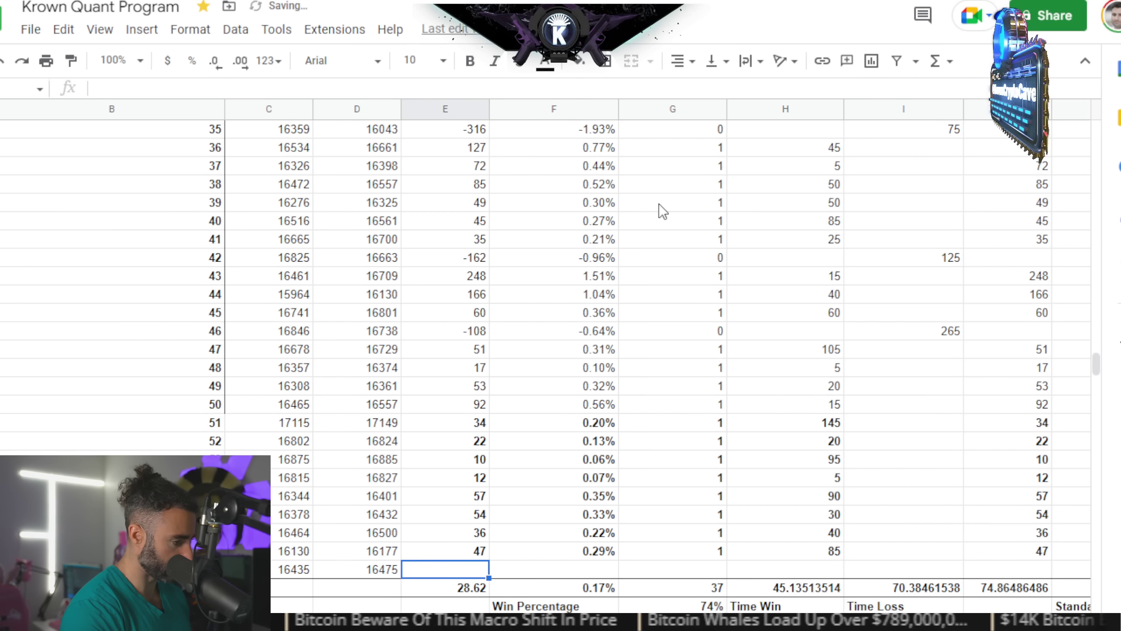
# Fill trade 59's price change and percentage formulas, mark it 0 for a loss, and move to its losing time cell
pyautogui.press('Tab')
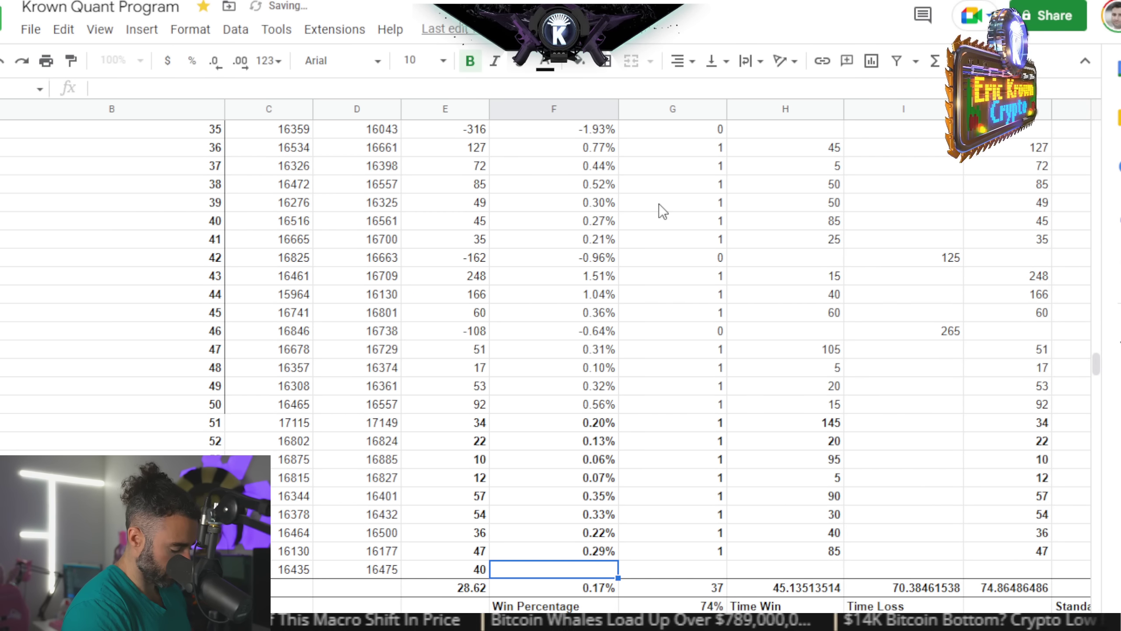
pyautogui.write('=')
pyautogui.press('Tab')
pyautogui.press('Tab')
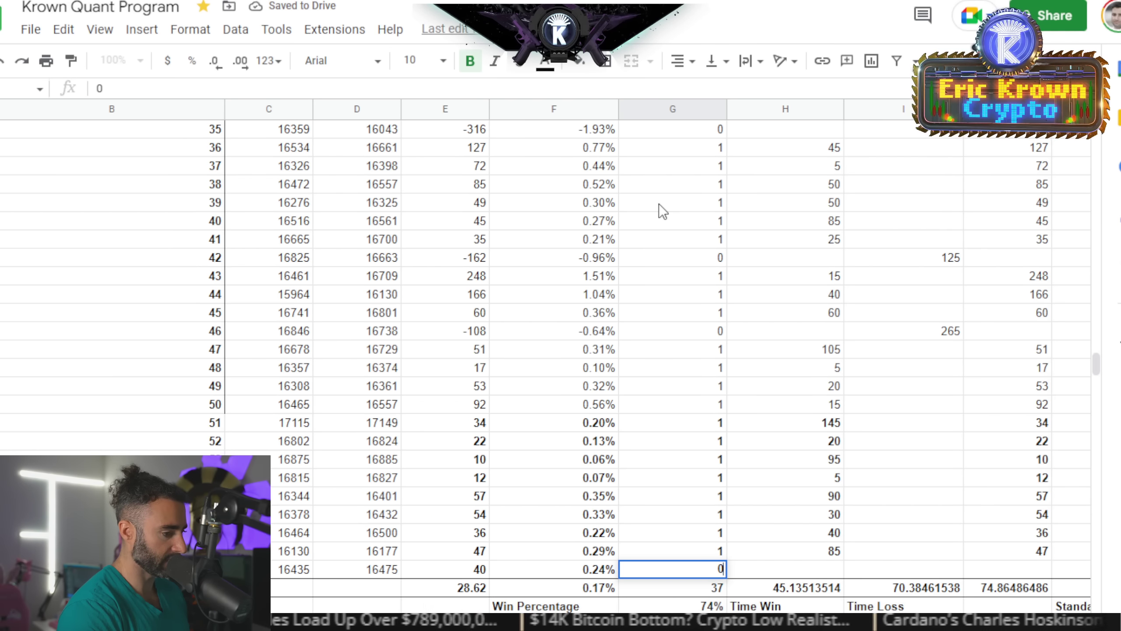
pyautogui.press('Tab')
pyautogui.press('Tab')
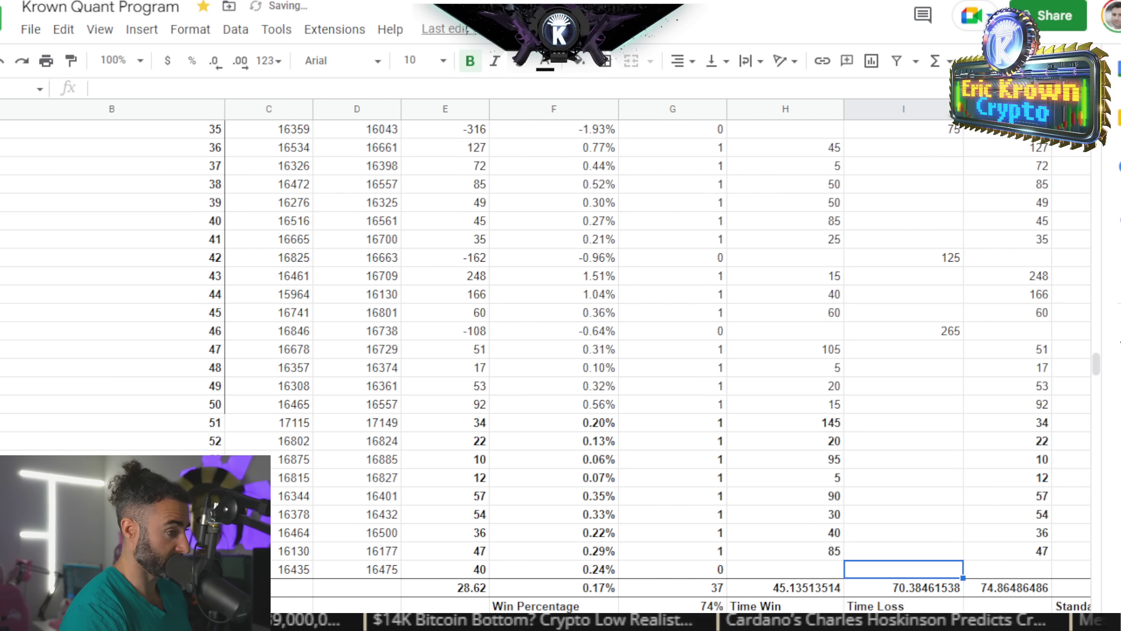
# Measure the time from the 01:45 line to the 03:10 candle on the TradingView chart, and enter 85 as trade 59's losing time
pyautogui.hotkey('alt', 'Tab')
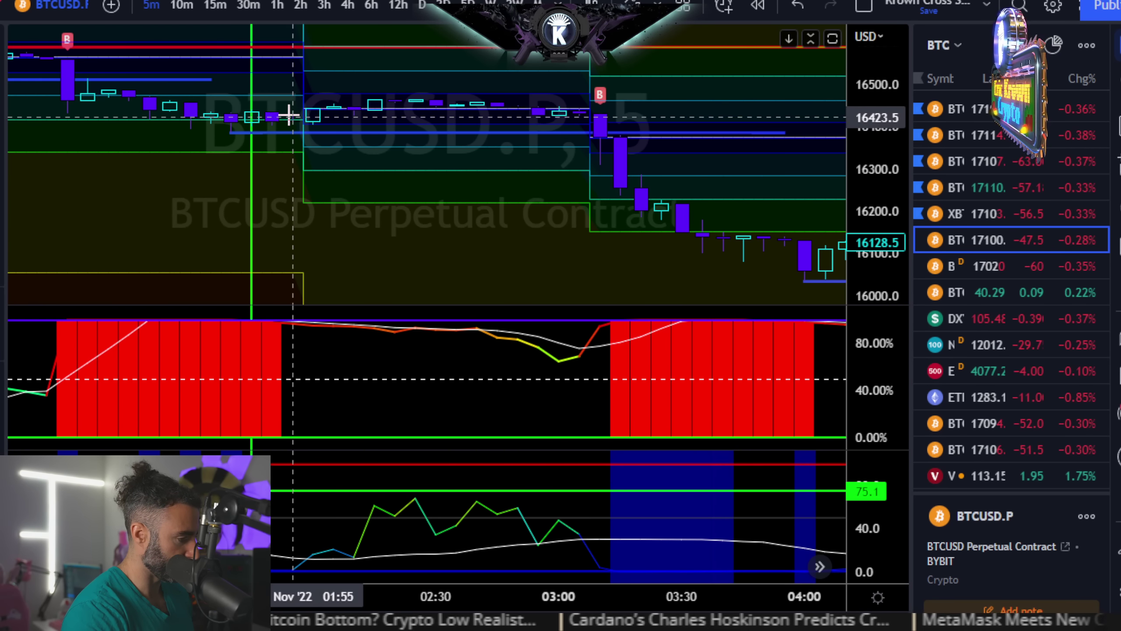
pyautogui.keyDown('shift'); pyautogui.click(252, 139); pyautogui.keyUp('shift')
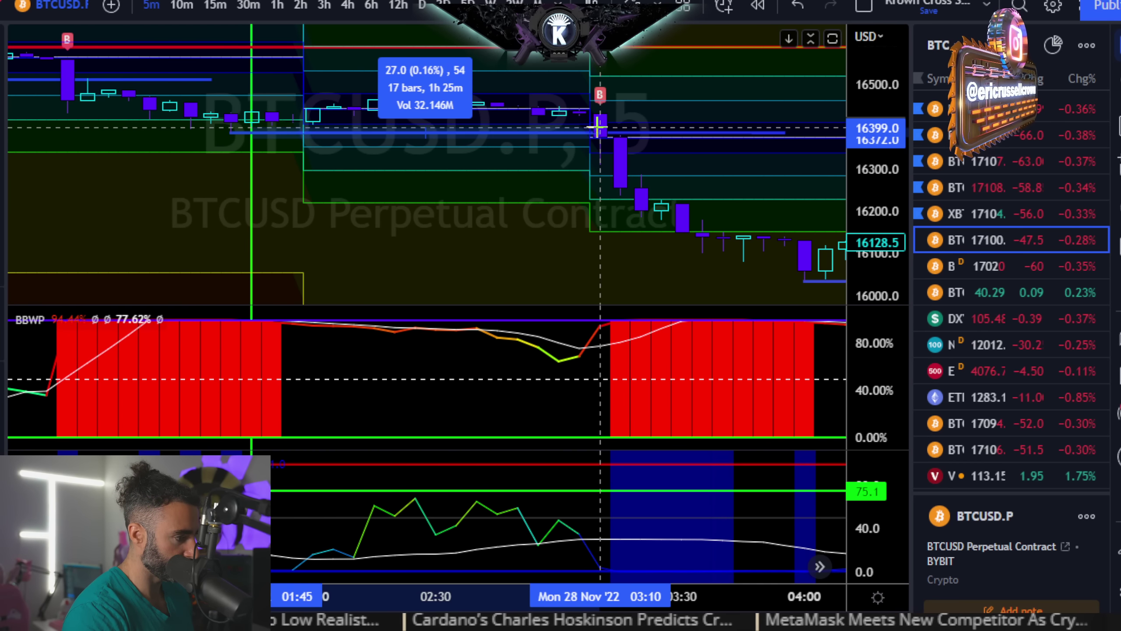
pyautogui.hotkey('alt', 'Tab')
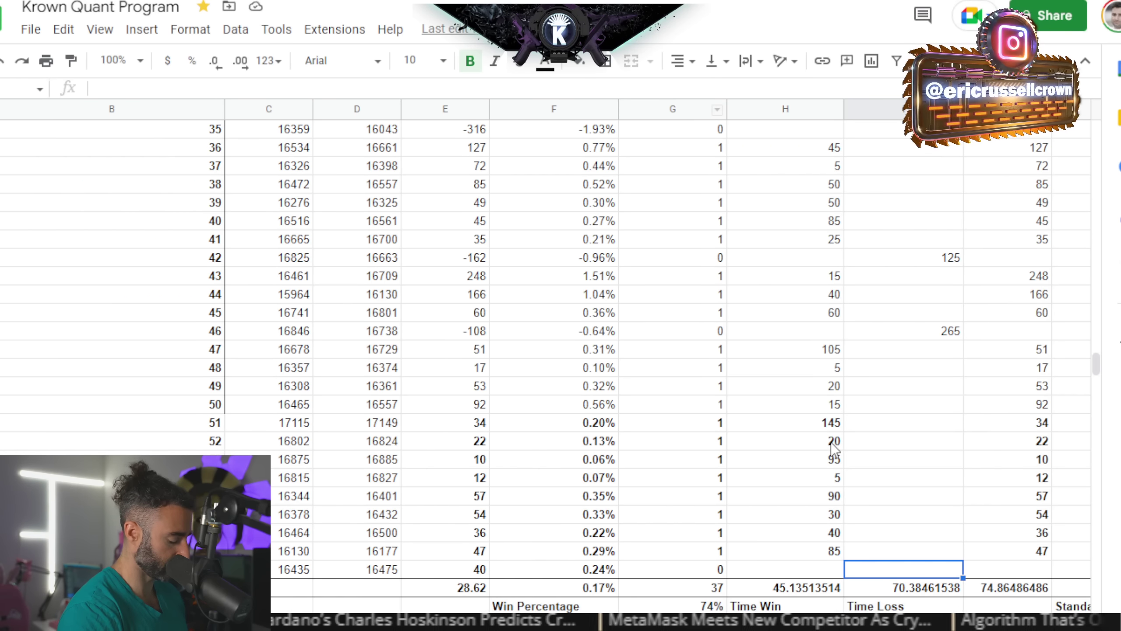
pyautogui.write('85')
pyautogui.press('Tab')
# Fill trade 59's loss columns K and M with =E488 and =F488
pyautogui.press('Tab')
pyautogui.write('=')
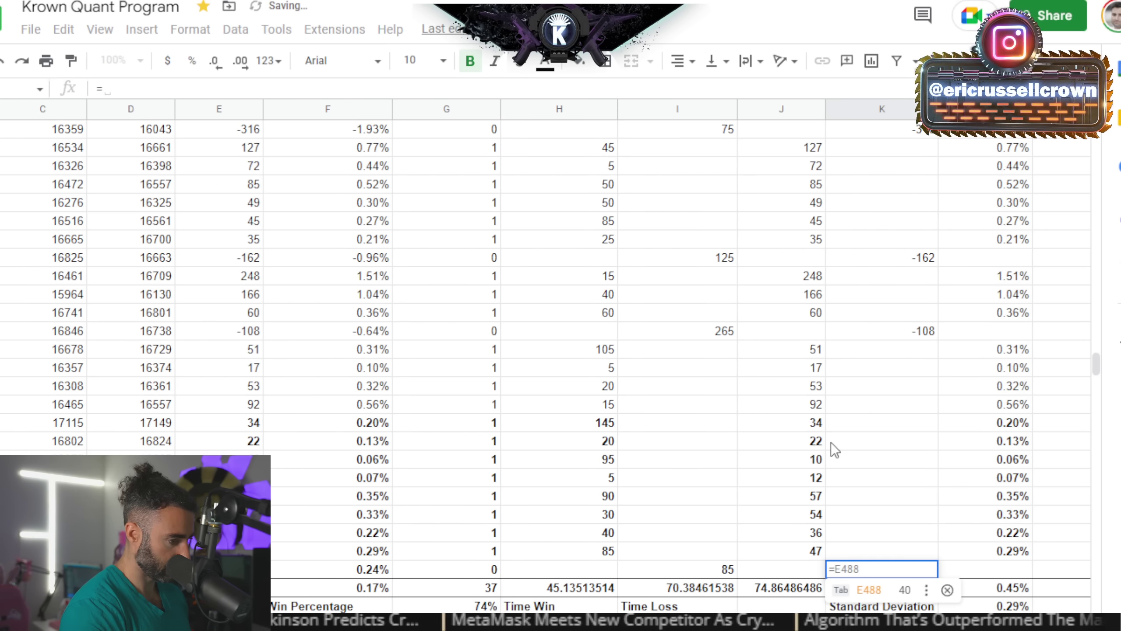
pyautogui.press('Tab')
pyautogui.press('Tab')
pyautogui.write('=')
pyautogui.press('Tab')
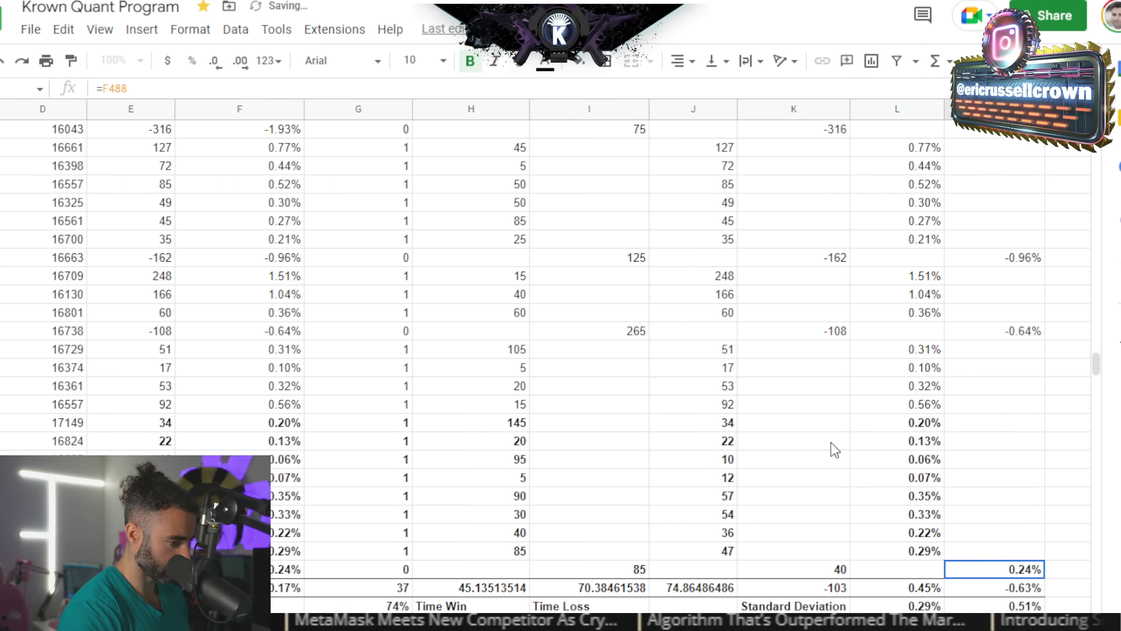
# Check trade 59's entry price, recheck the 03:10 candle's close on the chart, and correct the trade's exit price to 16375
pyautogui.press('Left')
pyautogui.press('Left')
pyautogui.press('Left')
pyautogui.press('Left')
pyautogui.press('Left')
pyautogui.press('Left')
pyautogui.press('Left')
pyautogui.press('Left')
pyautogui.press('Left')
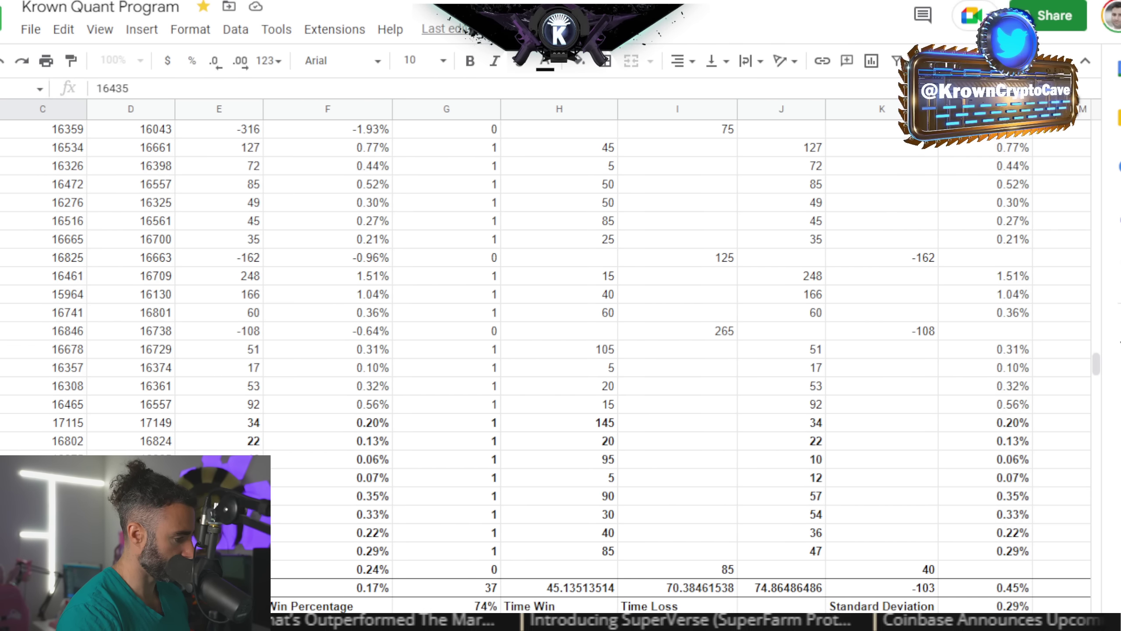
pyautogui.hotkey('ctrl', 'Tab')
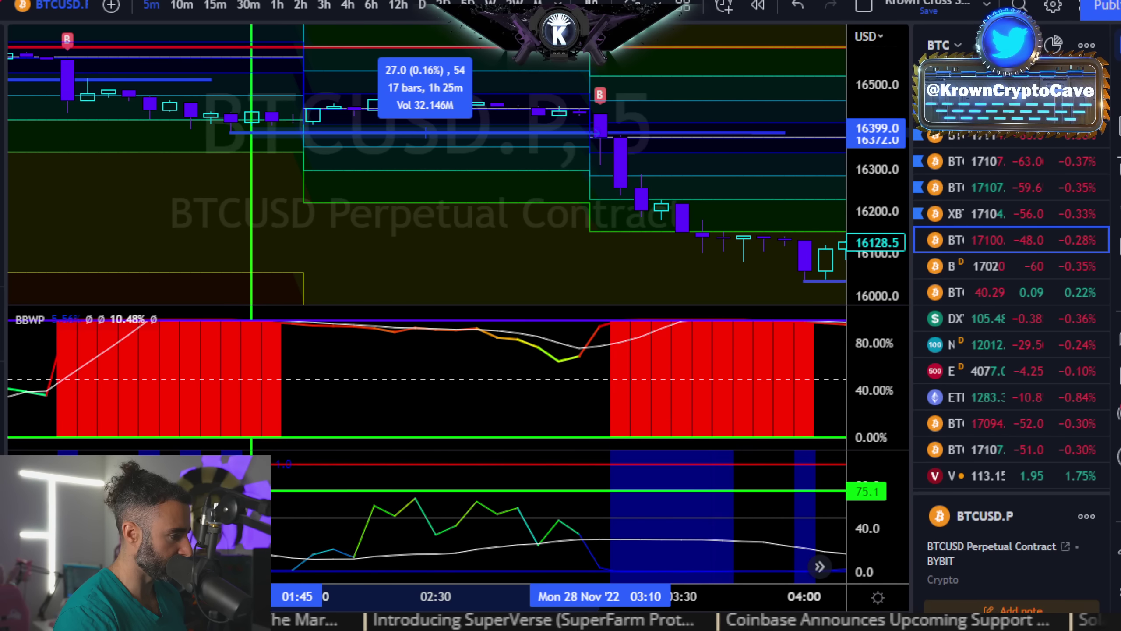
pyautogui.click(255, 203)
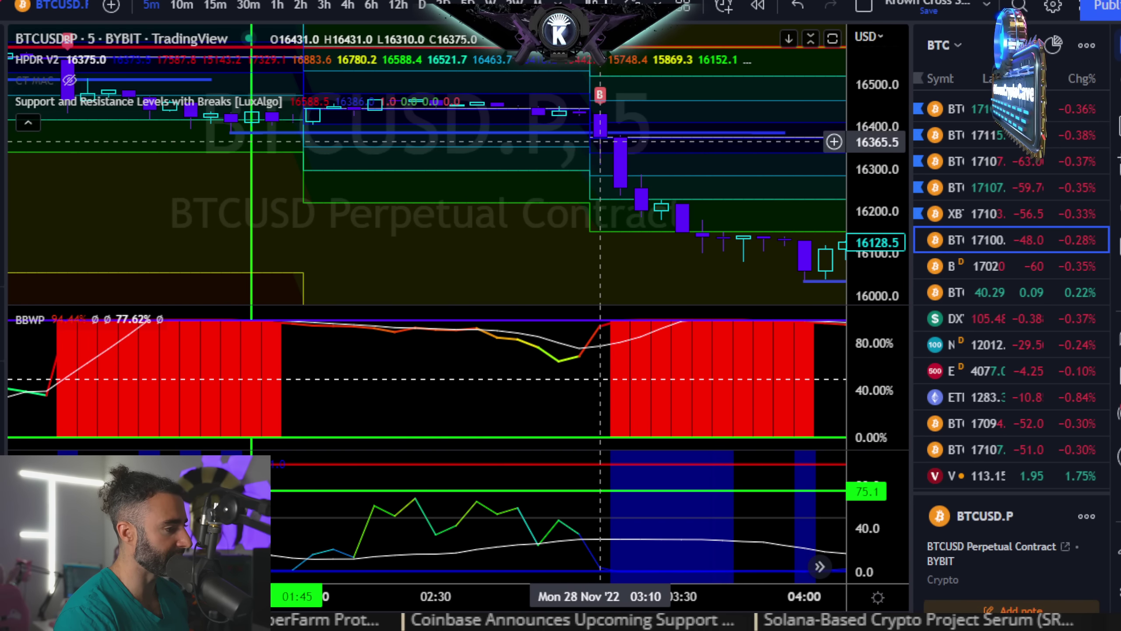
pyautogui.hotkey('alt', 'Tab')
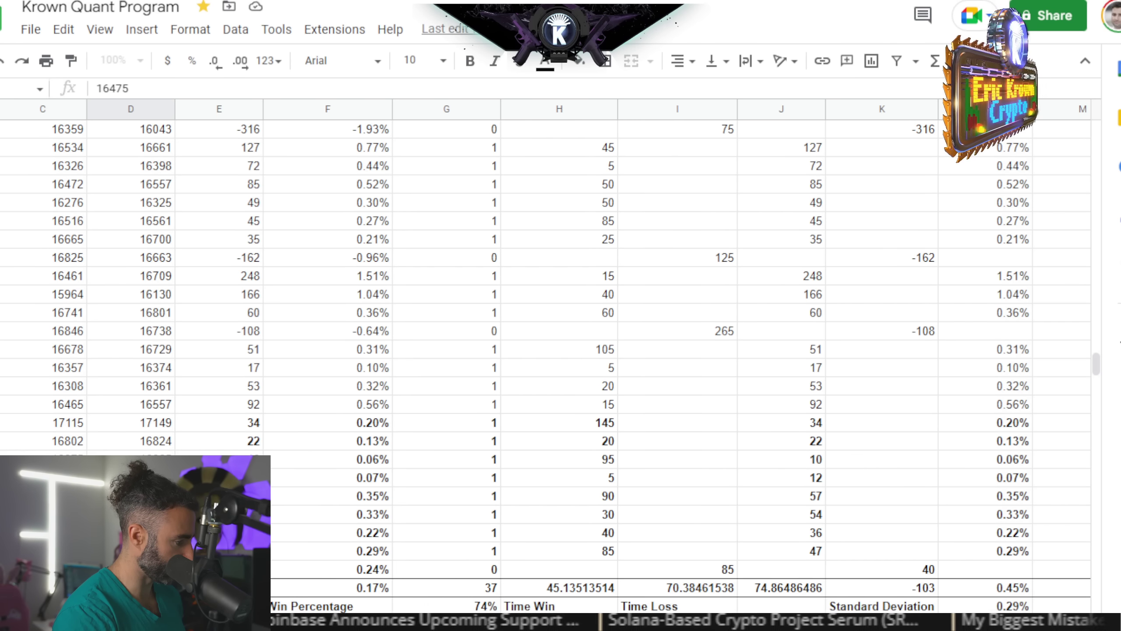
pyautogui.write('3')
pyautogui.press('Tab')
pyautogui.press('Tab')
pyautogui.press('Tab')
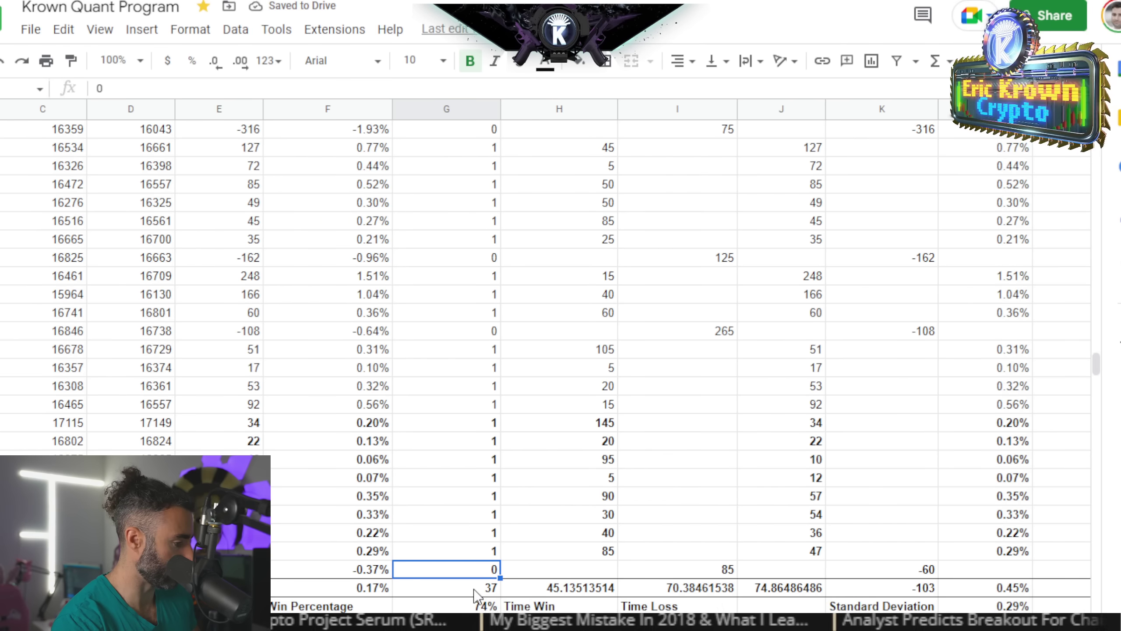
# Extend the win count formula's range in column G to G430:G487 and update the win percentage to 76%
pyautogui.hscroll(-5, 561, 345)
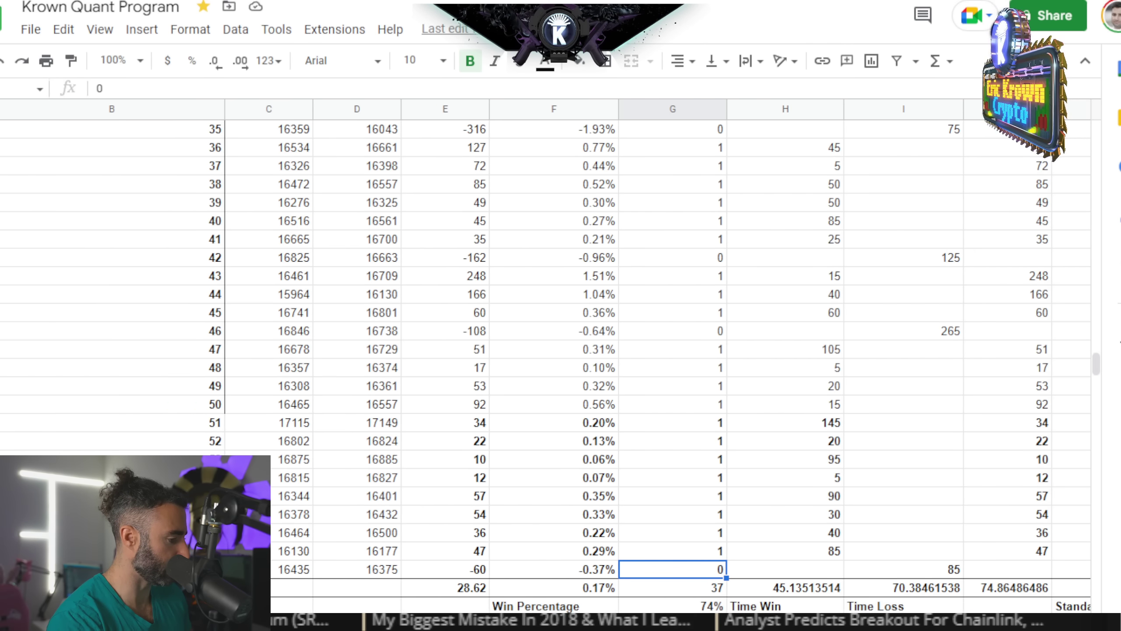
pyautogui.click(689, 593)
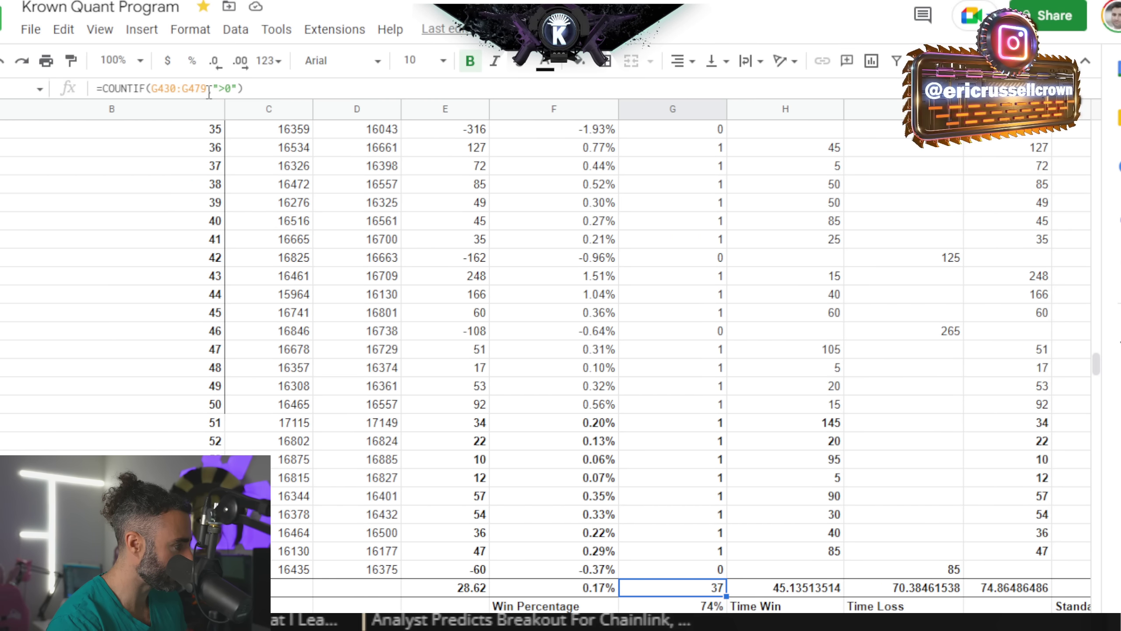
pyautogui.moveTo(208, 90); pyautogui.dragTo(197, 91)
pyautogui.write('87')
pyautogui.press('Return')
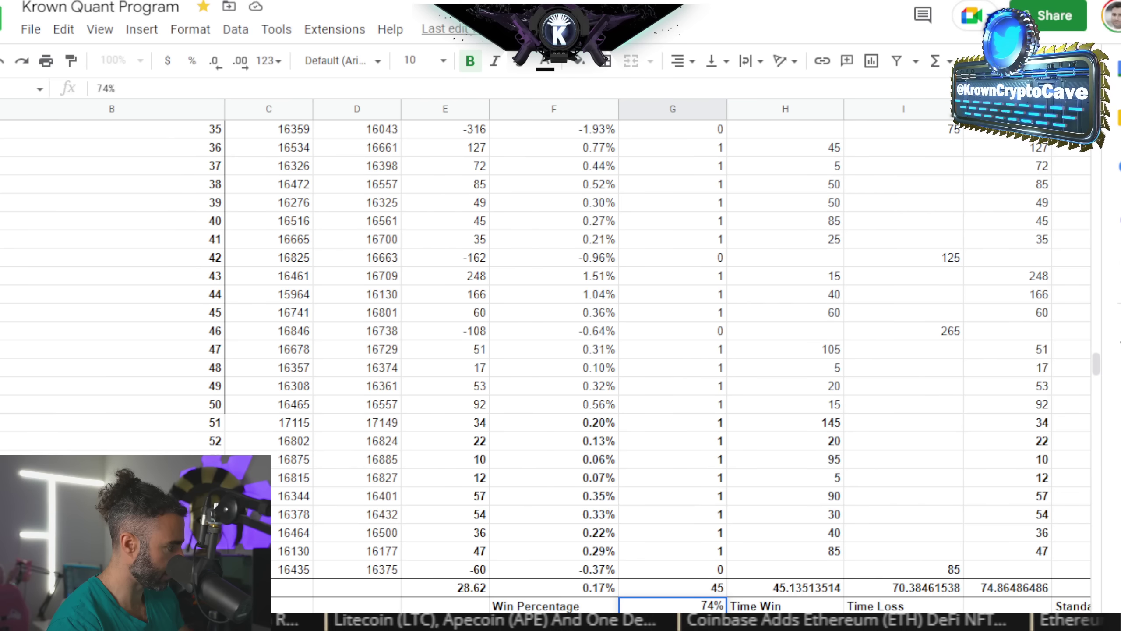
pyautogui.doubleClick(714, 606)
pyautogui.press('Tab')
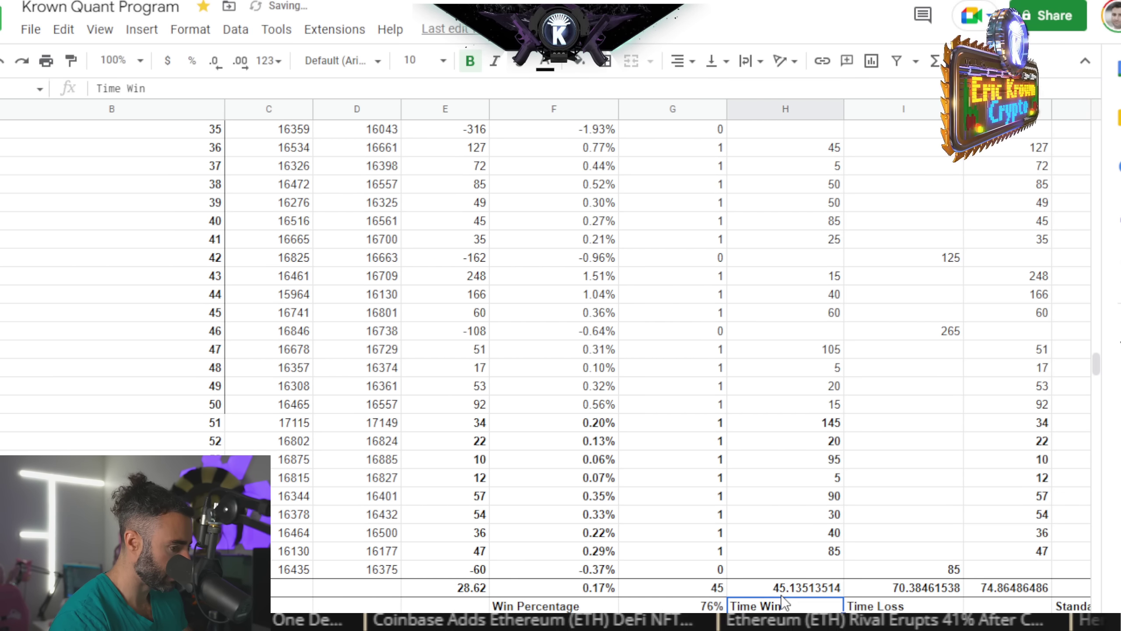
# Check the standard deviation formula for winning percentages in column L, and select the 1st StD range below it
pyautogui.press('Right')
pyautogui.press('Right')
pyautogui.press('Right')
pyautogui.press('Right')
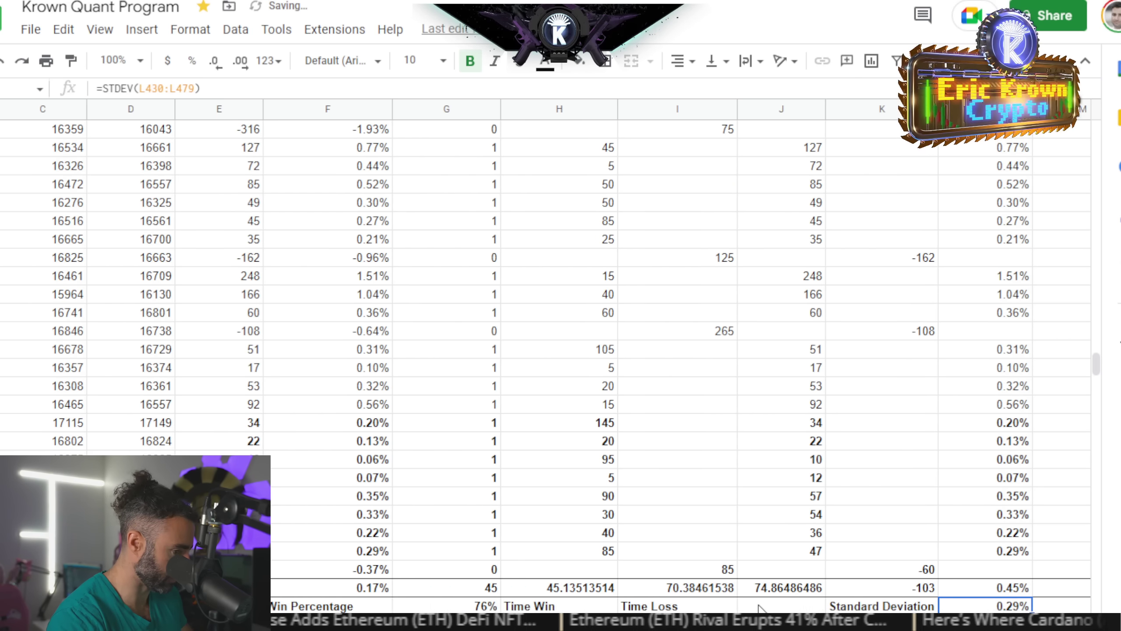
pyautogui.hscroll(2, 758, 574)
pyautogui.scroll(-2, 788, 508)
pyautogui.click(798, 502)
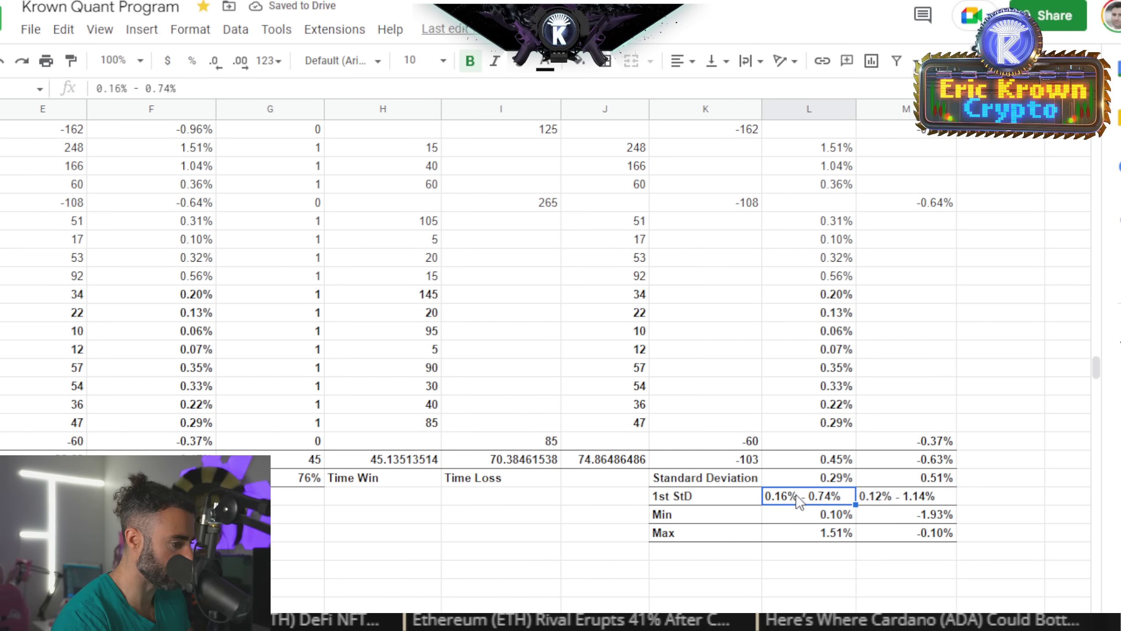
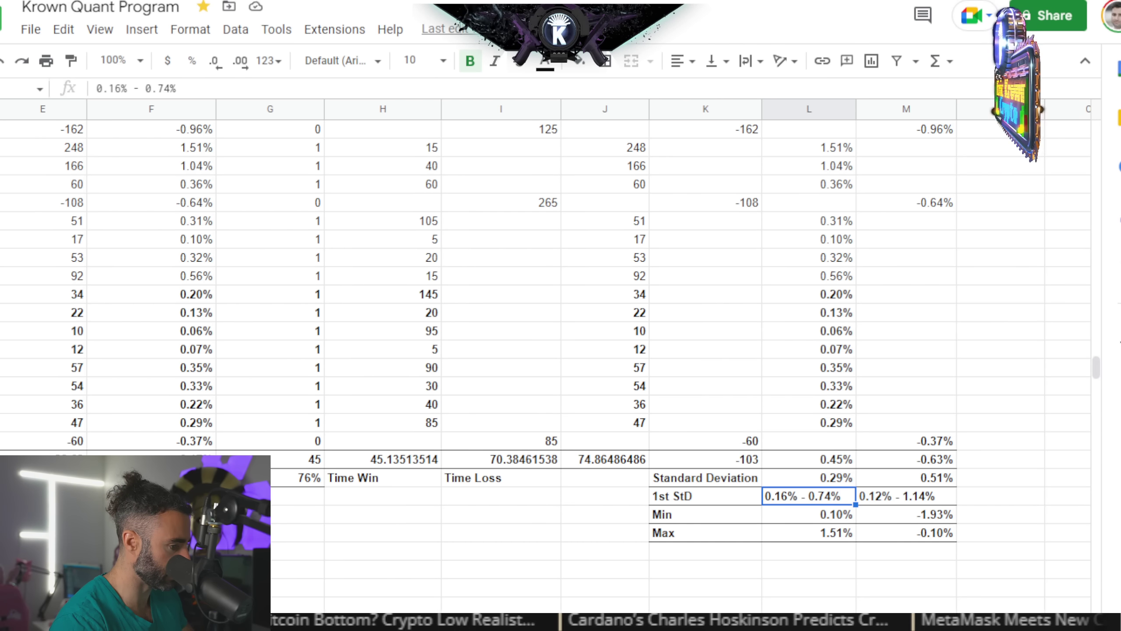
# Extend the winning percentages' standard deviation formula in column L to the range L430:L488
pyautogui.press('Up')
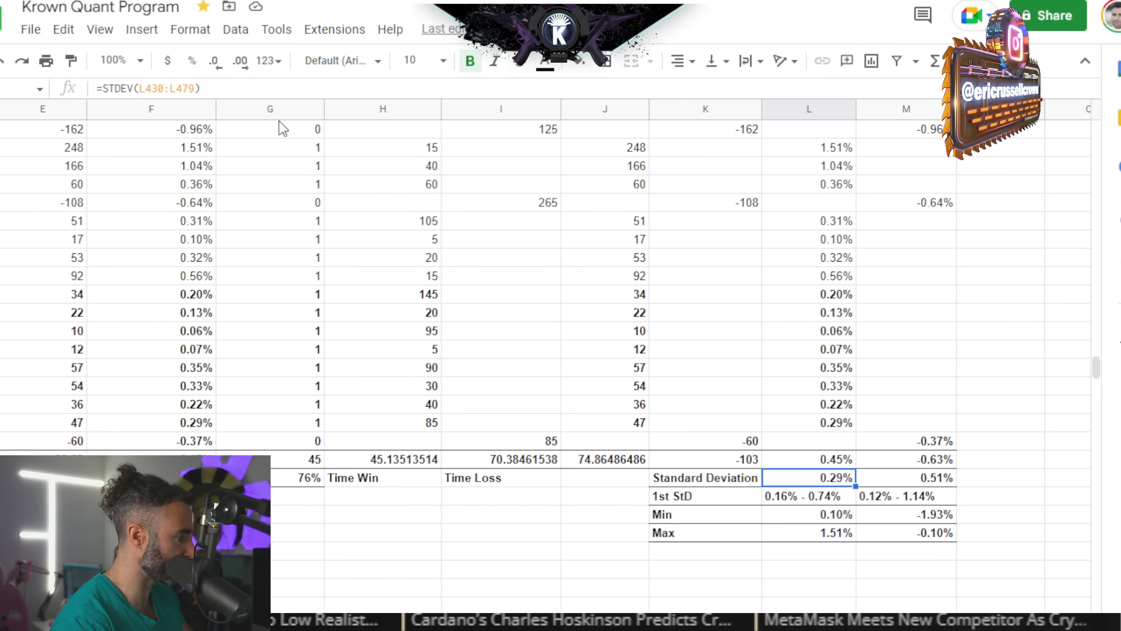
pyautogui.click(198, 90)
pyautogui.press('Left')
pyautogui.press('BackSpace')
pyautogui.press('BackSpace')
pyautogui.write('88')
pyautogui.press('Return')
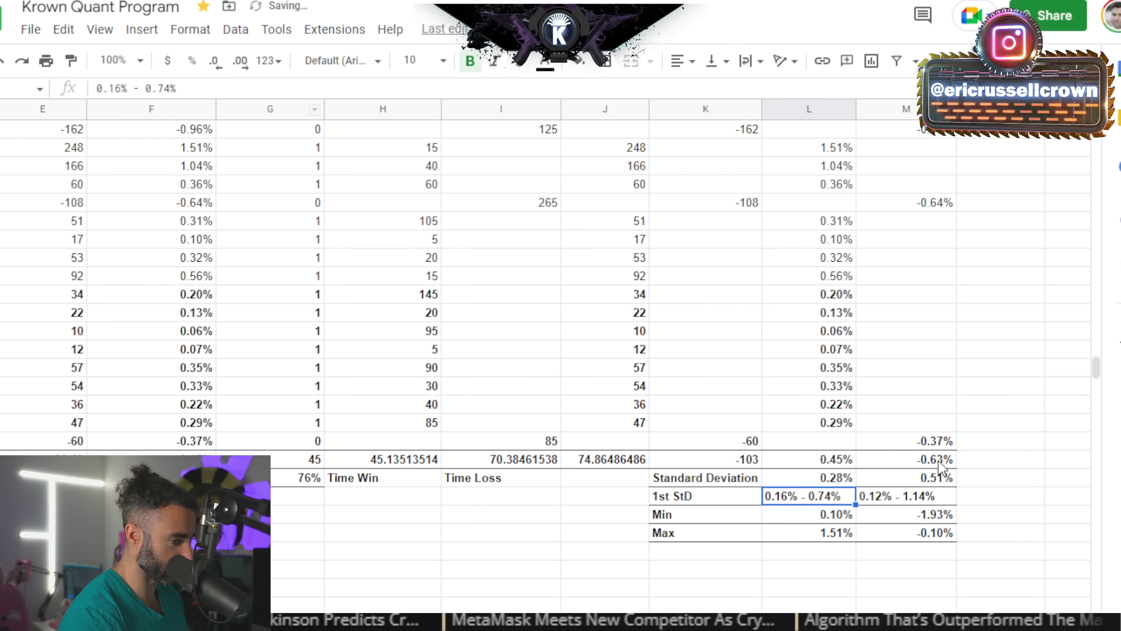
# Try to extend the losing percentages' standard deviation formula in column M through row 488
pyautogui.press('Up')
pyautogui.press('Right')
pyautogui.click(205, 82)
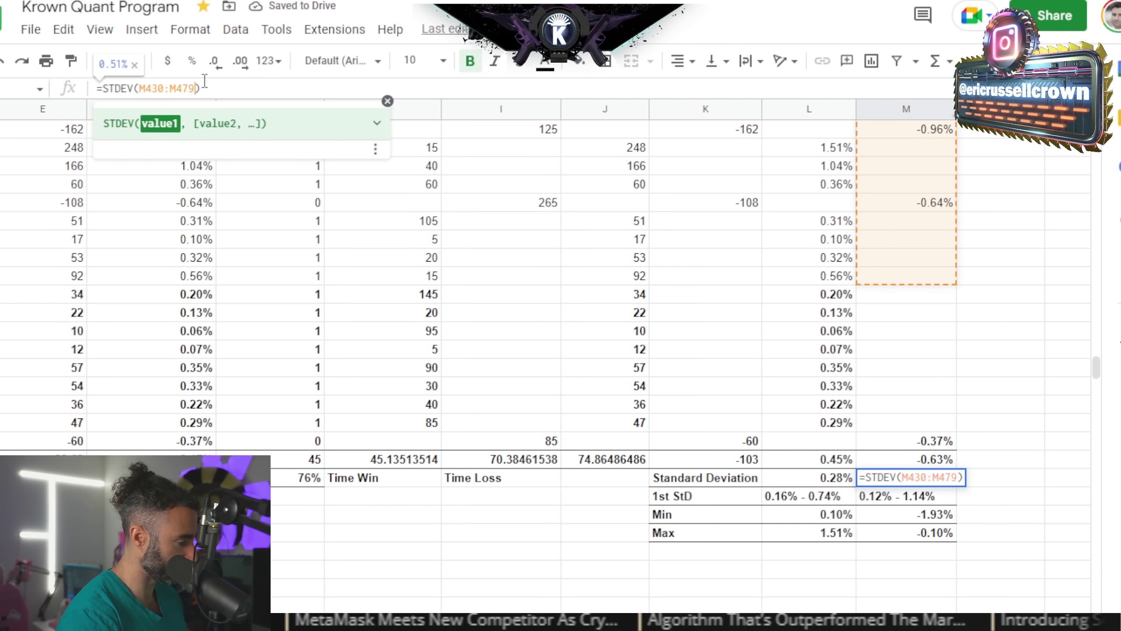
pyautogui.press('Return')
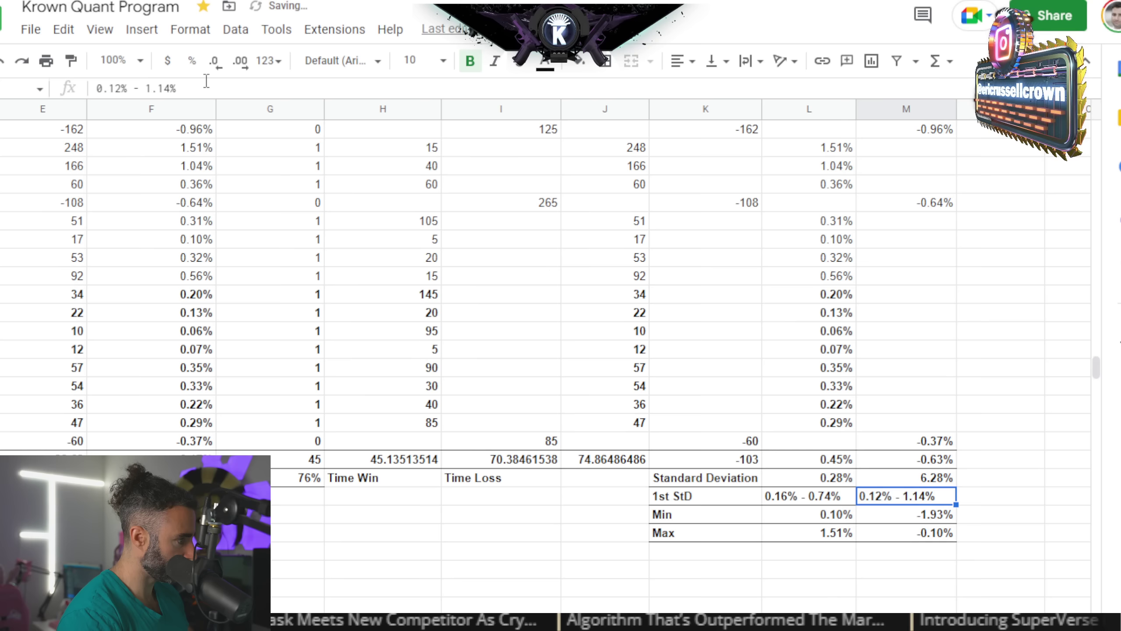
# Extend the average winning percentage formula in column L to the range L430:L488
pyautogui.click(816, 461)
pyautogui.click(210, 88)
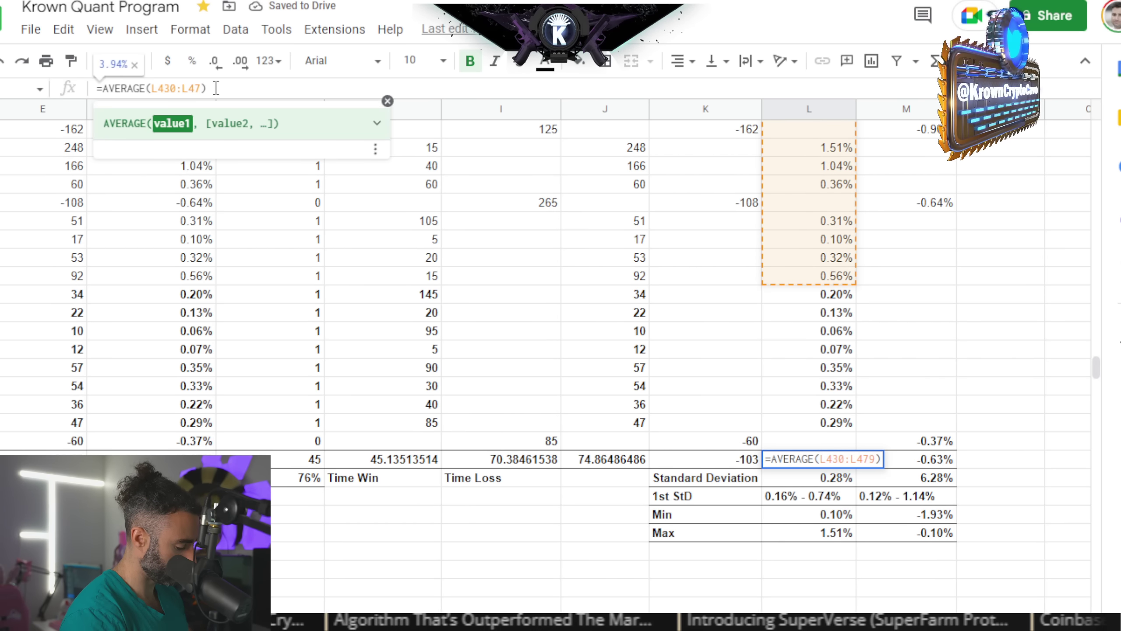
pyautogui.write('88')
pyautogui.press('Tab')
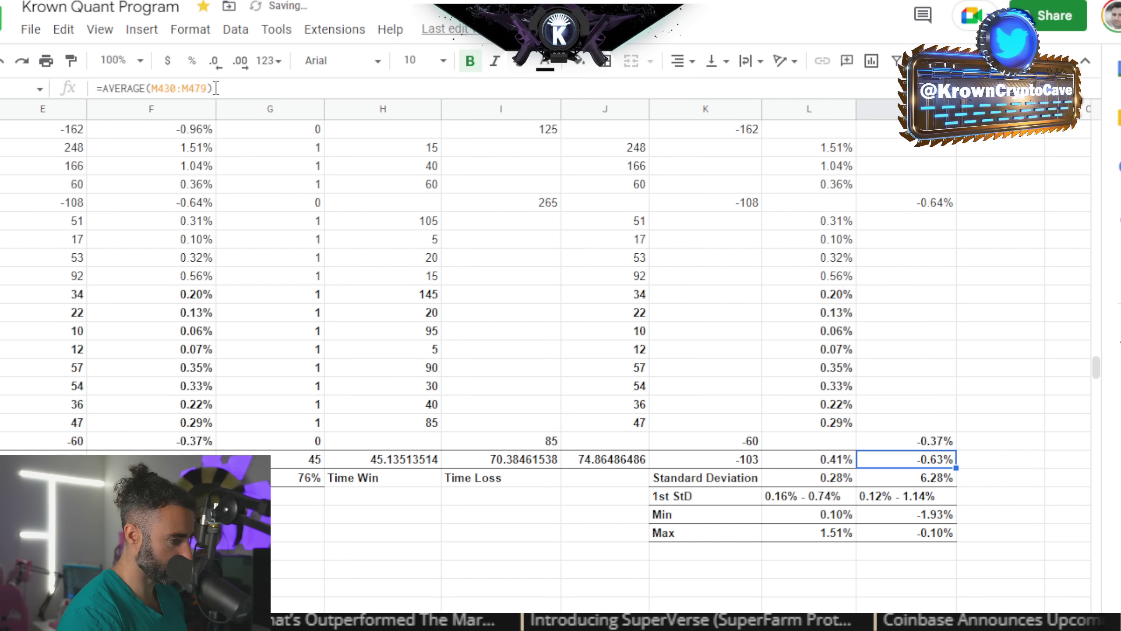
# Extend the average losing percentage formula in column M to the range M430:M488
pyautogui.click(208, 89)
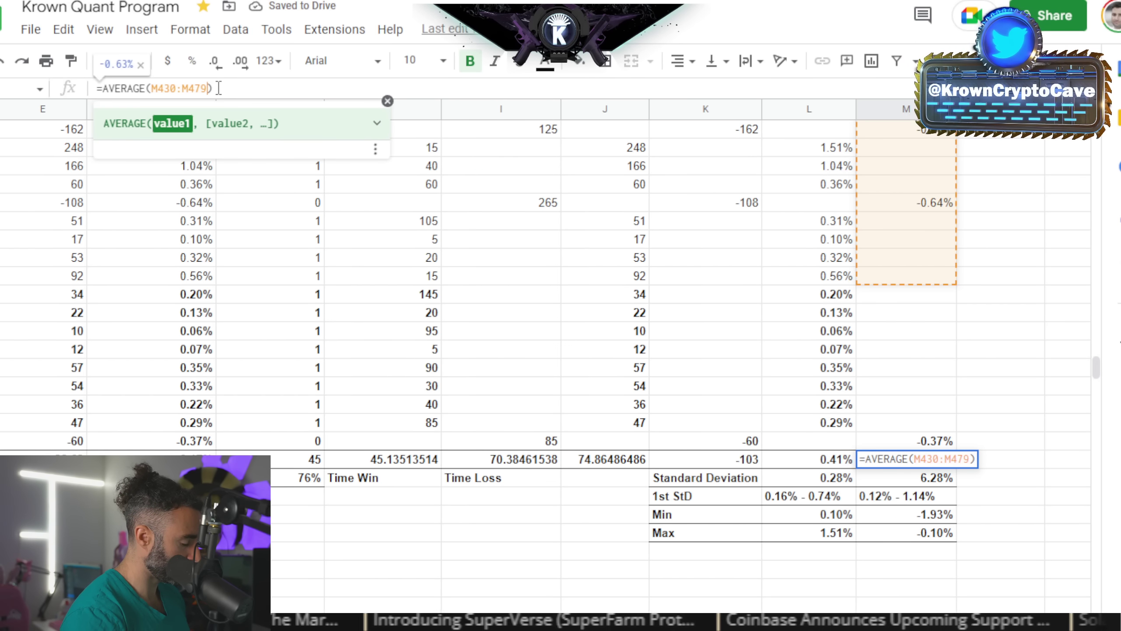
pyautogui.press('BackSpace')
pyautogui.press('BackSpace')
pyautogui.write('88')
pyautogui.press('Return')
pyautogui.press('Left')
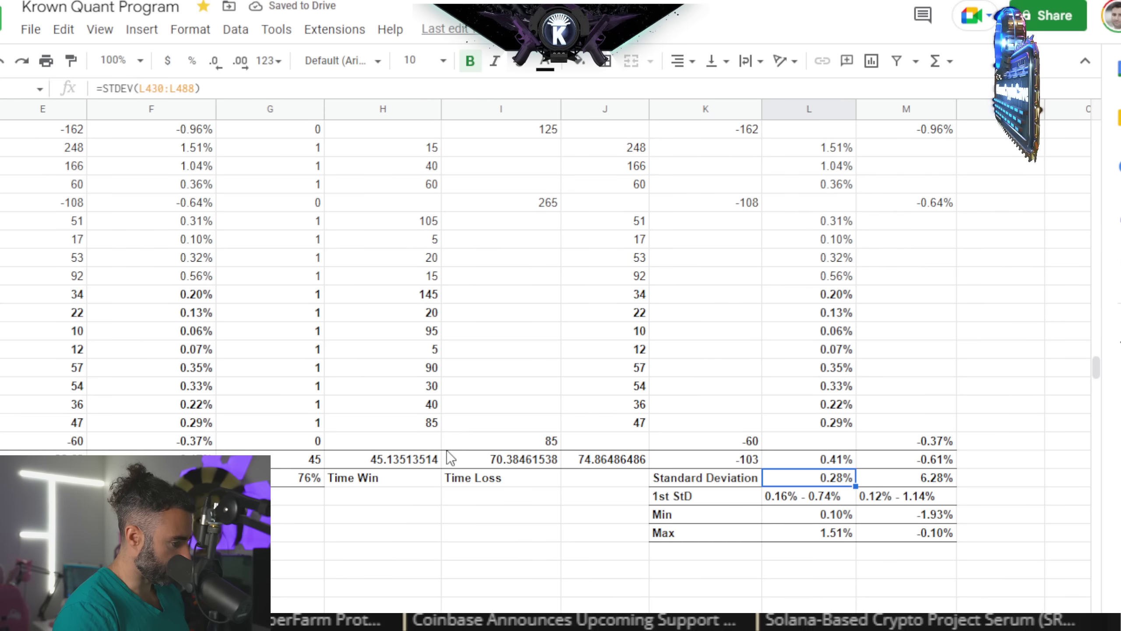
# Extend the average winning time formula in column H to the range H430:H488
pyautogui.click(399, 461)
pyautogui.click(211, 89)
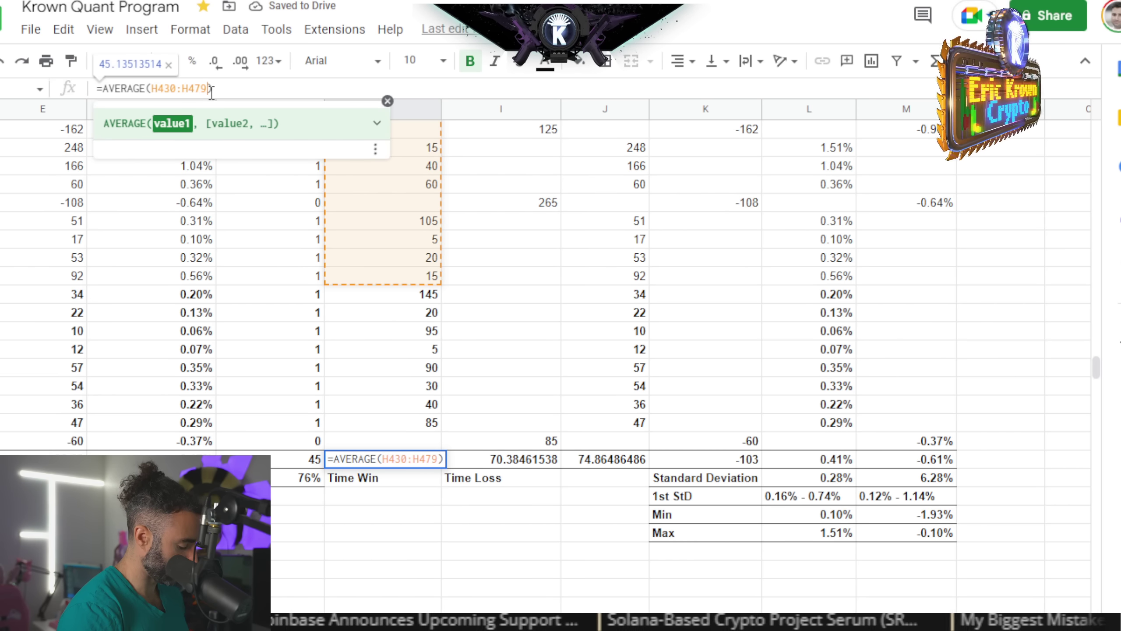
pyautogui.press('BackSpace')
pyautogui.press('BackSpace')
pyautogui.write('88')
pyautogui.press('Return')
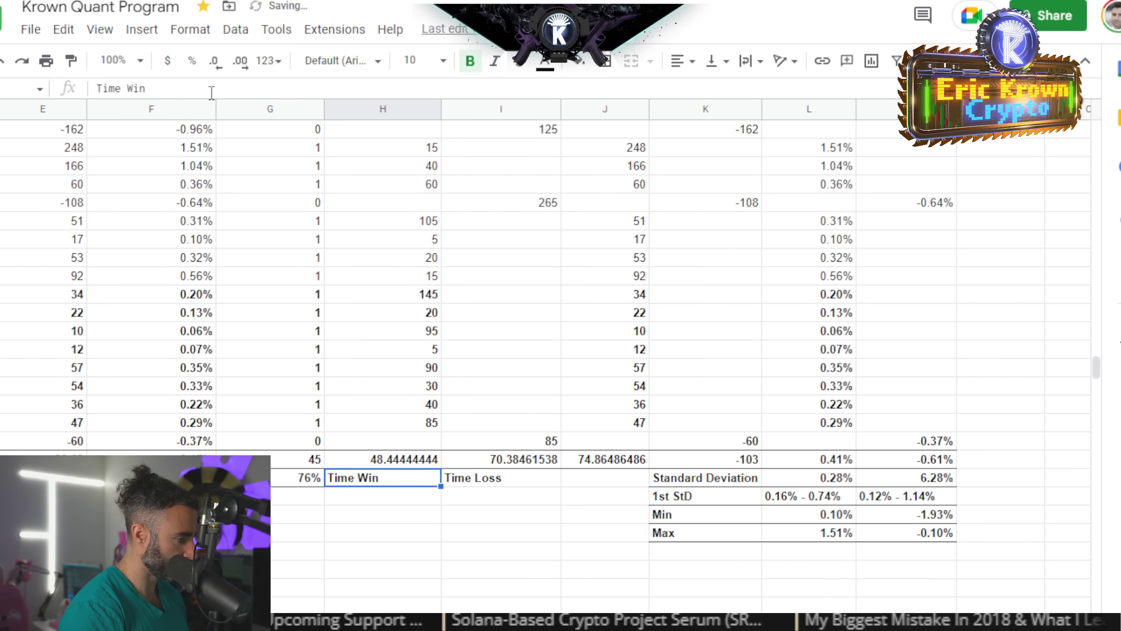
# Try to extend the average percentage gain/loss formula in column F through row 488
pyautogui.click(189, 459)
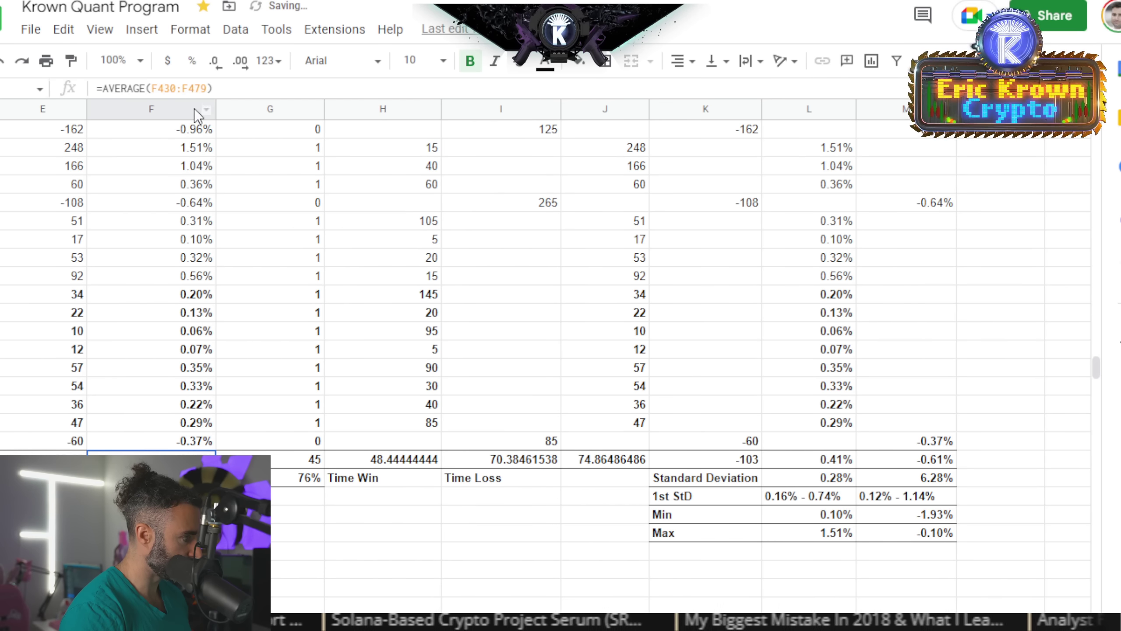
pyautogui.click(211, 90)
pyautogui.press('BackSpace')
pyautogui.press('BackSpace')
pyautogui.write('88')
pyautogui.press('Return')
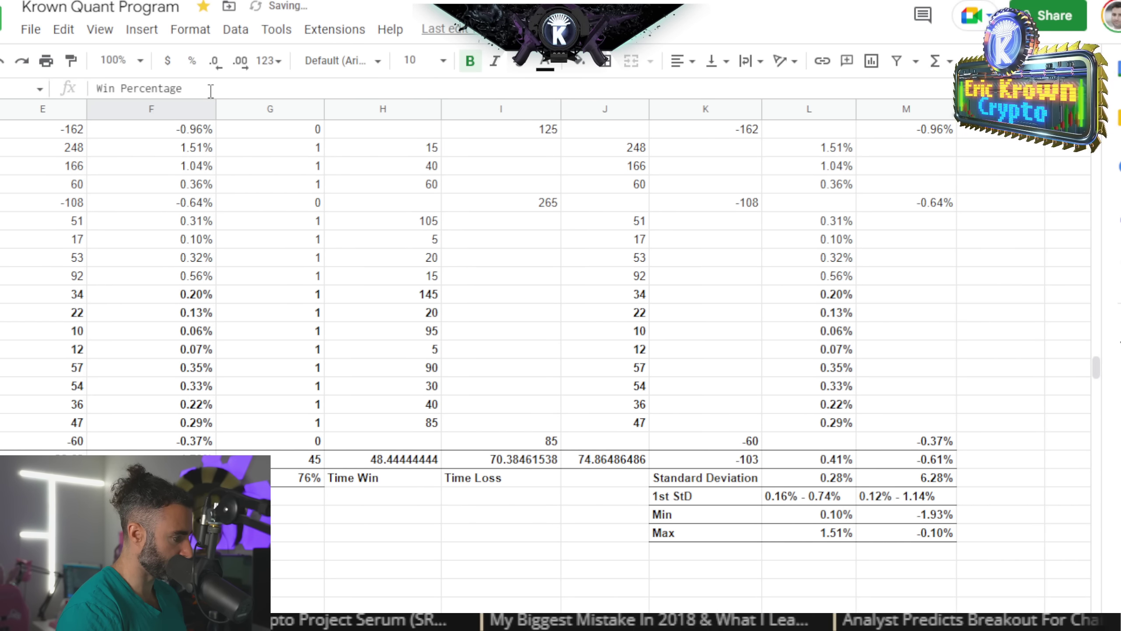
# Set the end of the column F average formula's range to F488
pyautogui.press('Up')
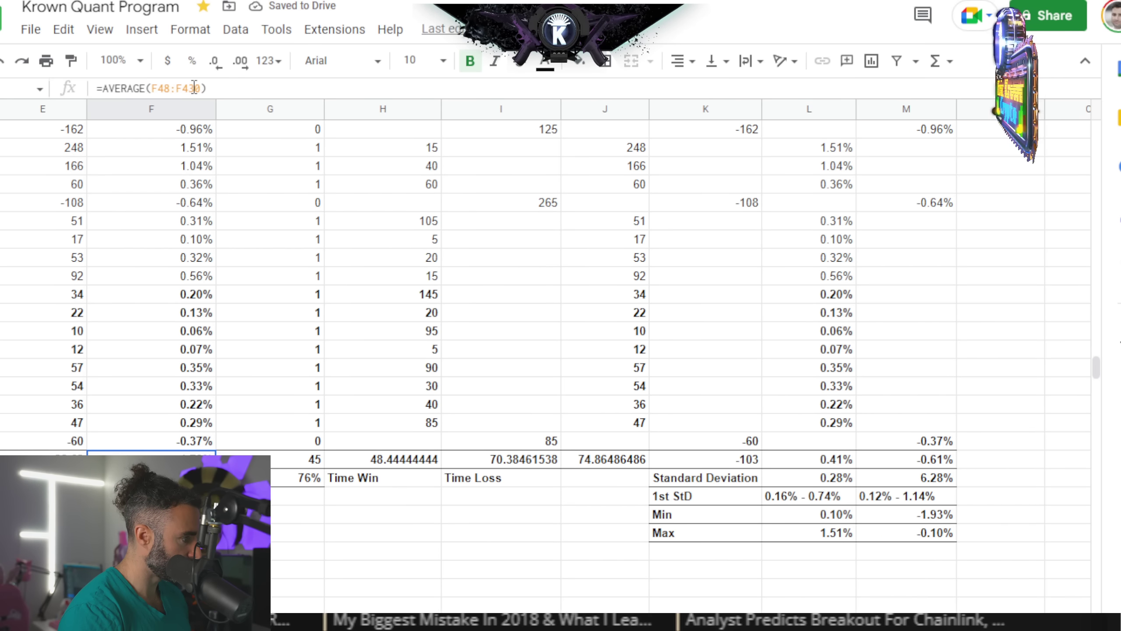
pyautogui.click(192, 88)
pyautogui.moveTo(191, 89); pyautogui.dragTo(206, 90)
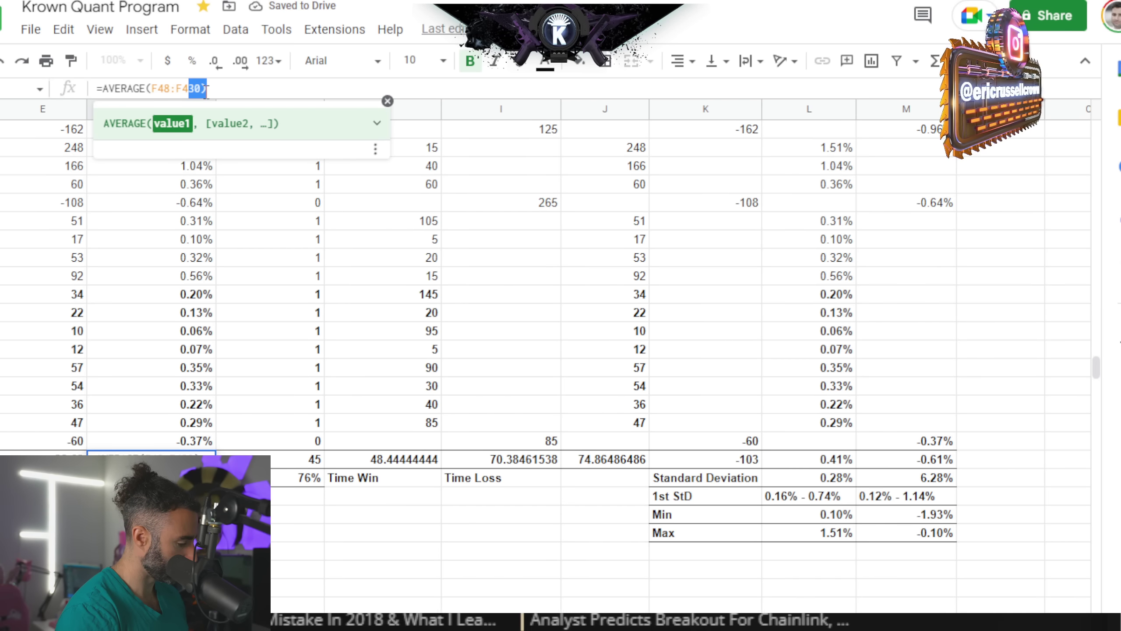
pyautogui.write('88)')
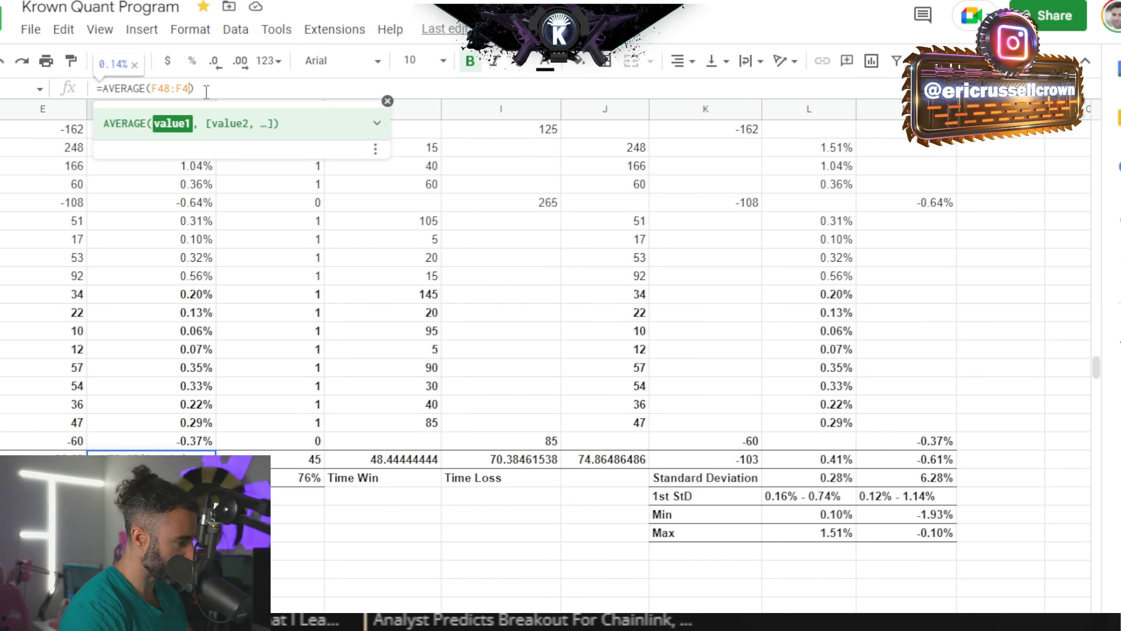
pyautogui.press('Return')
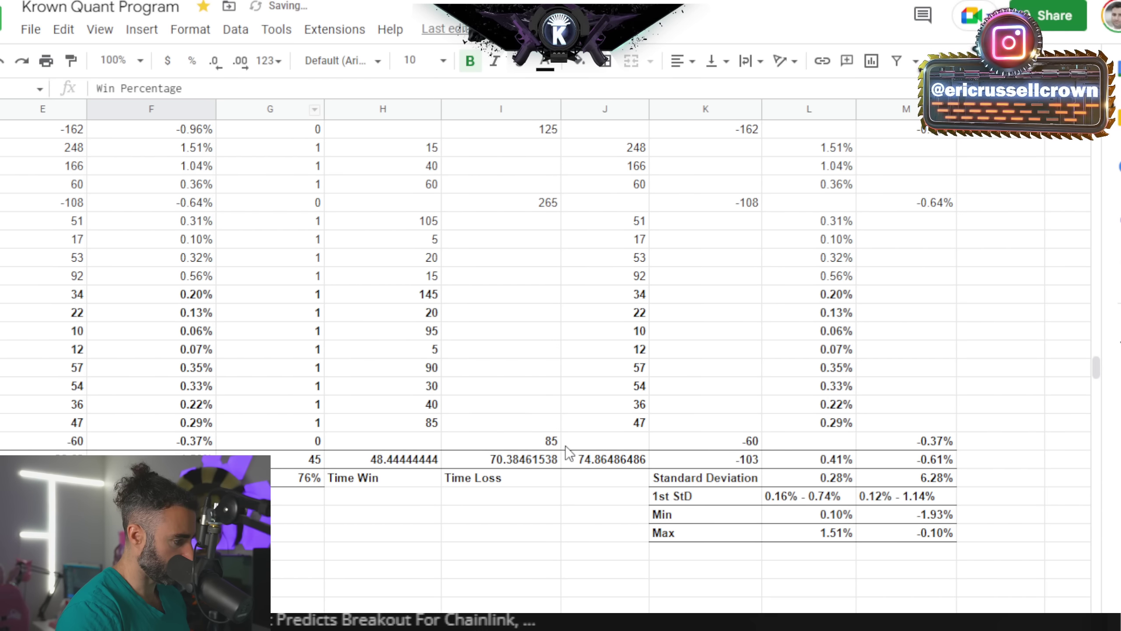
# Check where the trade rows begin and correct the start of the column F average formula's range to F430
pyautogui.press('Up')
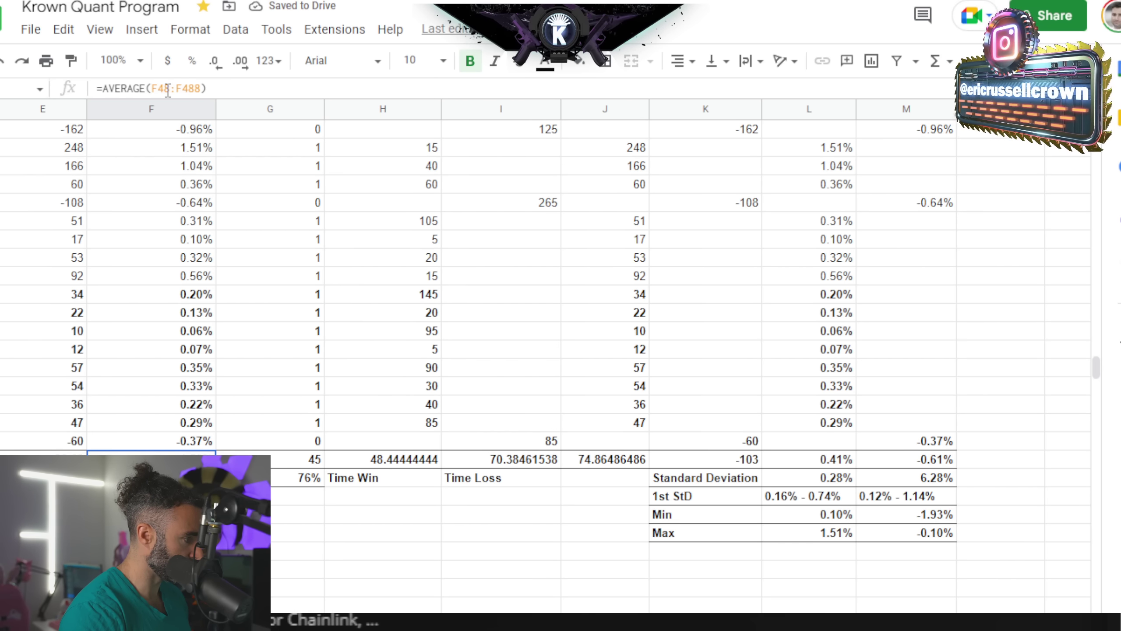
pyautogui.hscroll(-5, 148, 399)
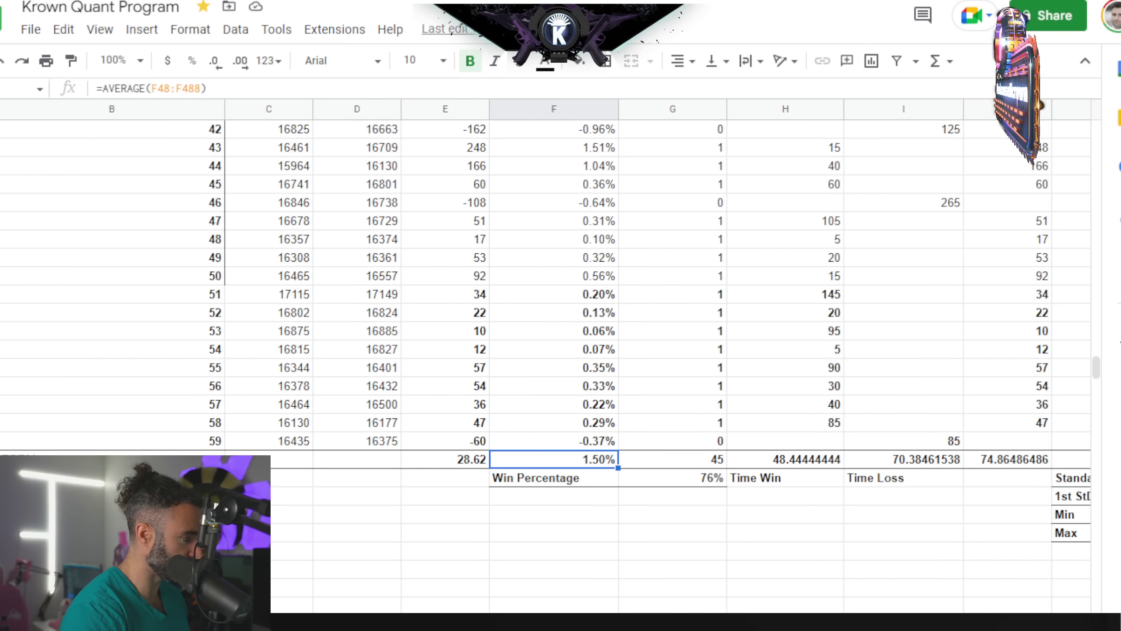
pyautogui.scroll(15, 148, 399)
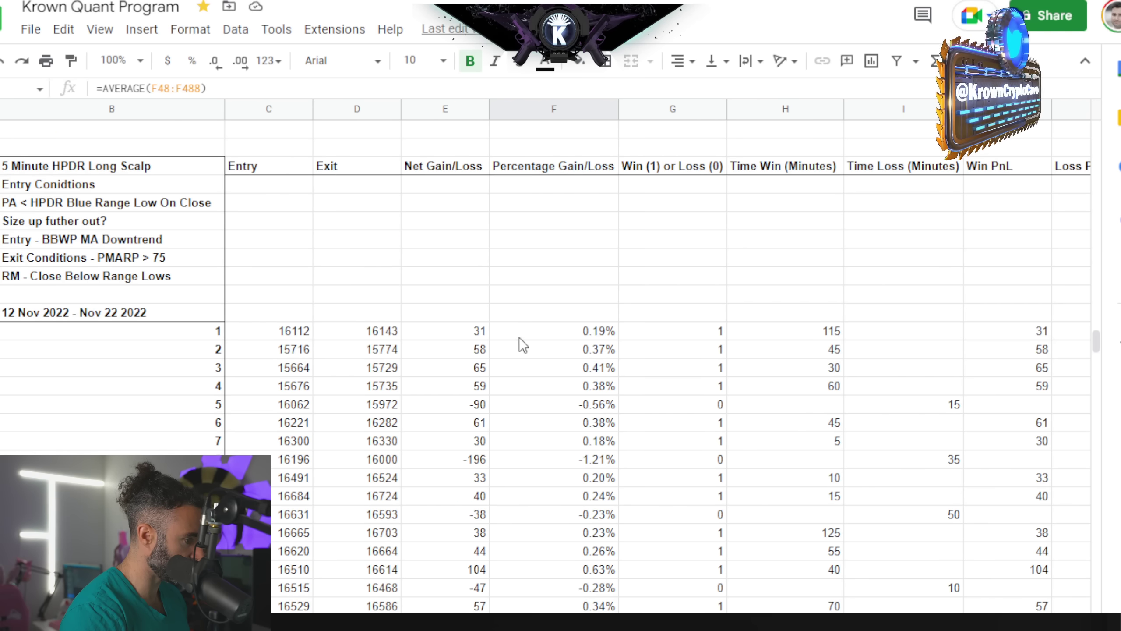
pyautogui.scroll(-10, 573, 408)
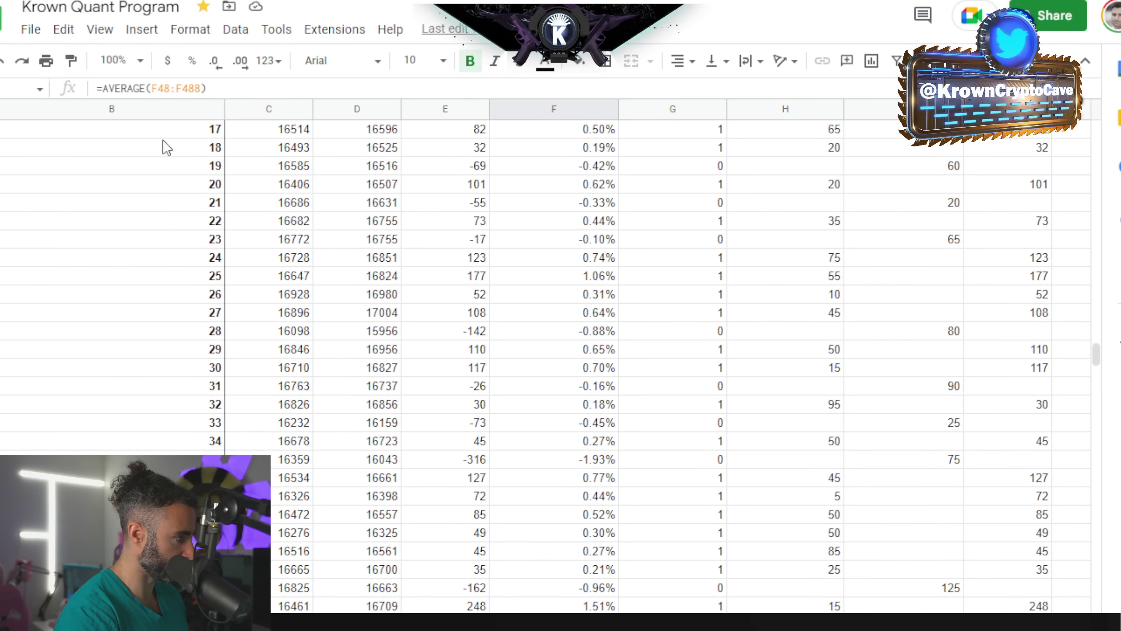
pyautogui.click(170, 90)
pyautogui.press('BackSpace')
pyautogui.write('30')
pyautogui.press('Return')
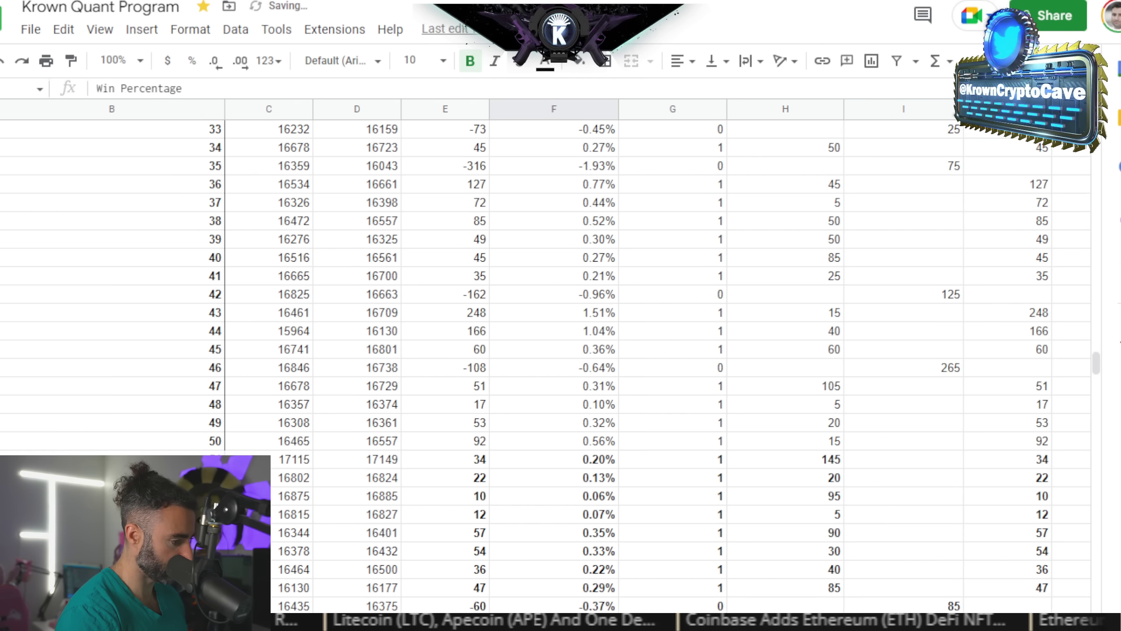
# Correct the losing percentages' standard deviation formula in column M to the range M430:M488
pyautogui.hscroll(5, 547, 367)
pyautogui.click(809, 624)
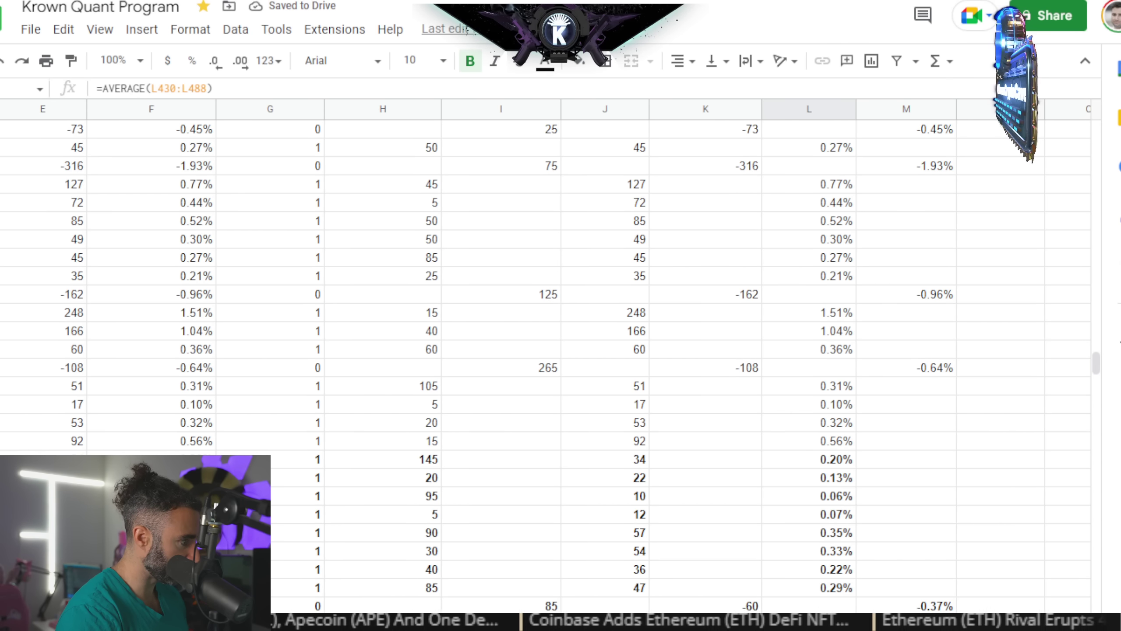
pyautogui.scroll(-1, 808, 624)
pyautogui.press('Right')
pyautogui.press('Down')
pyautogui.press('Left')
pyautogui.press('Right')
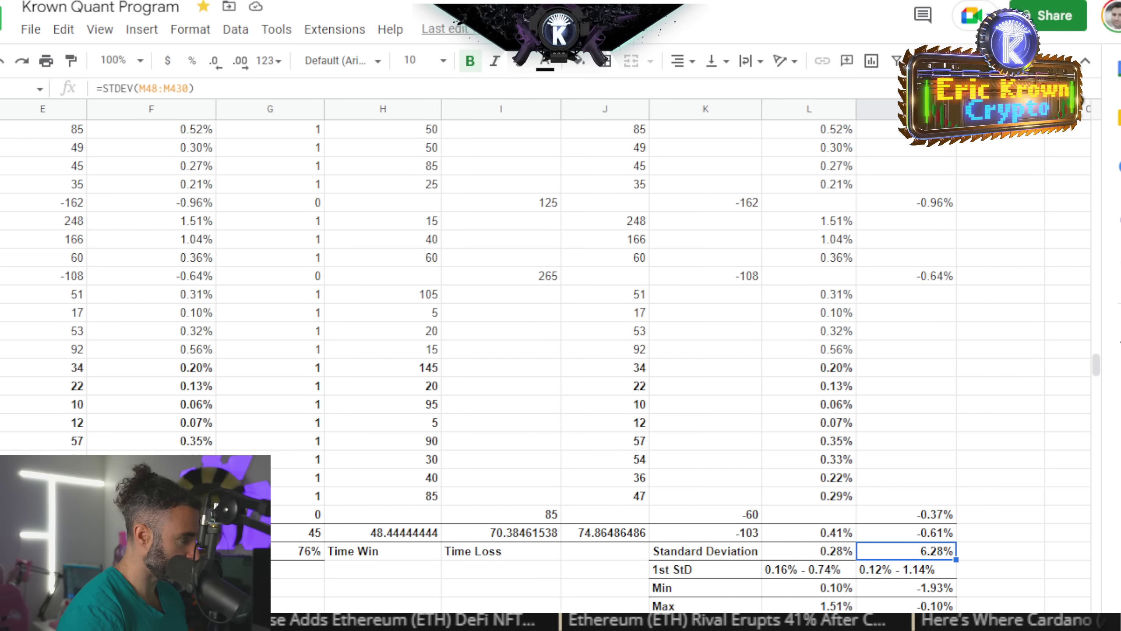
pyautogui.click(189, 88)
pyautogui.press('BackSpace')
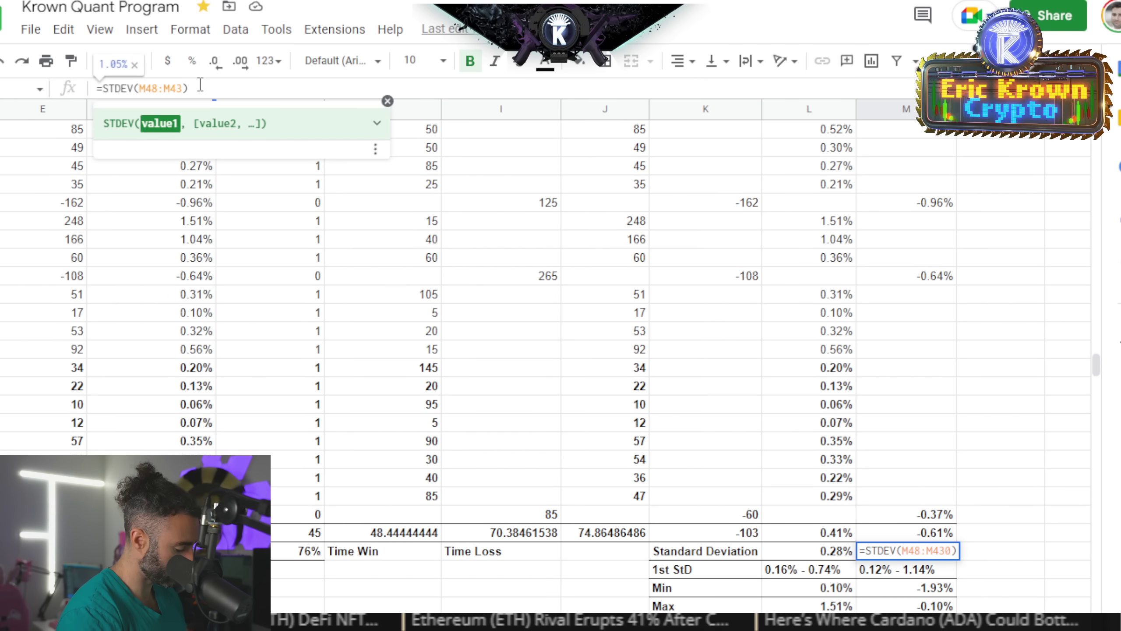
pyautogui.press('BackSpace')
pyautogui.write('88')
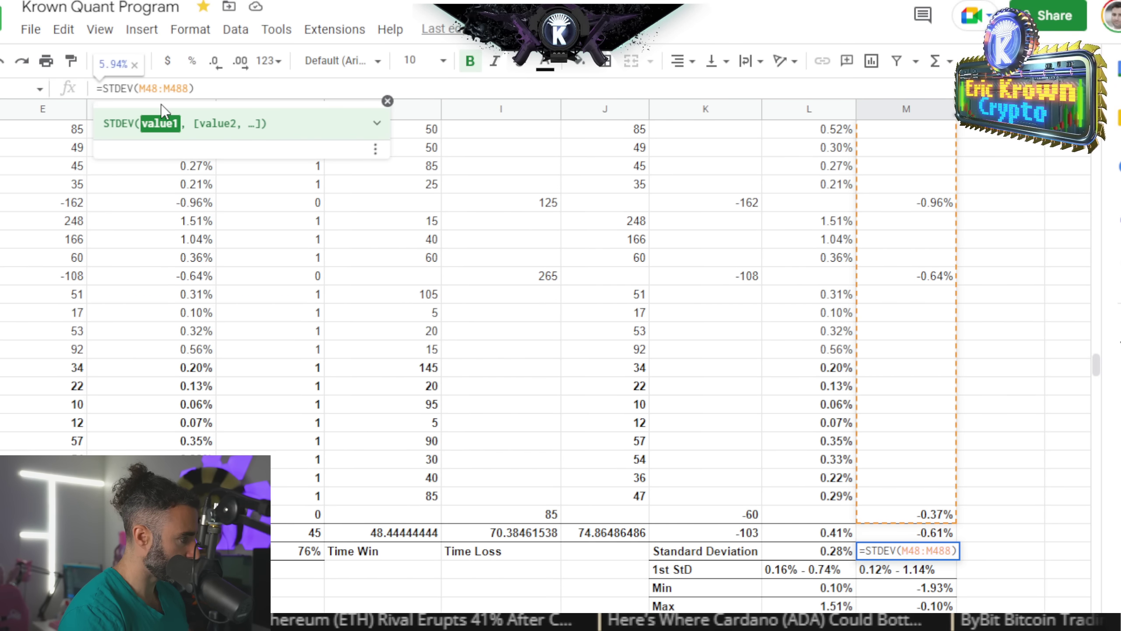
pyautogui.click(158, 88)
pyautogui.press('Return')
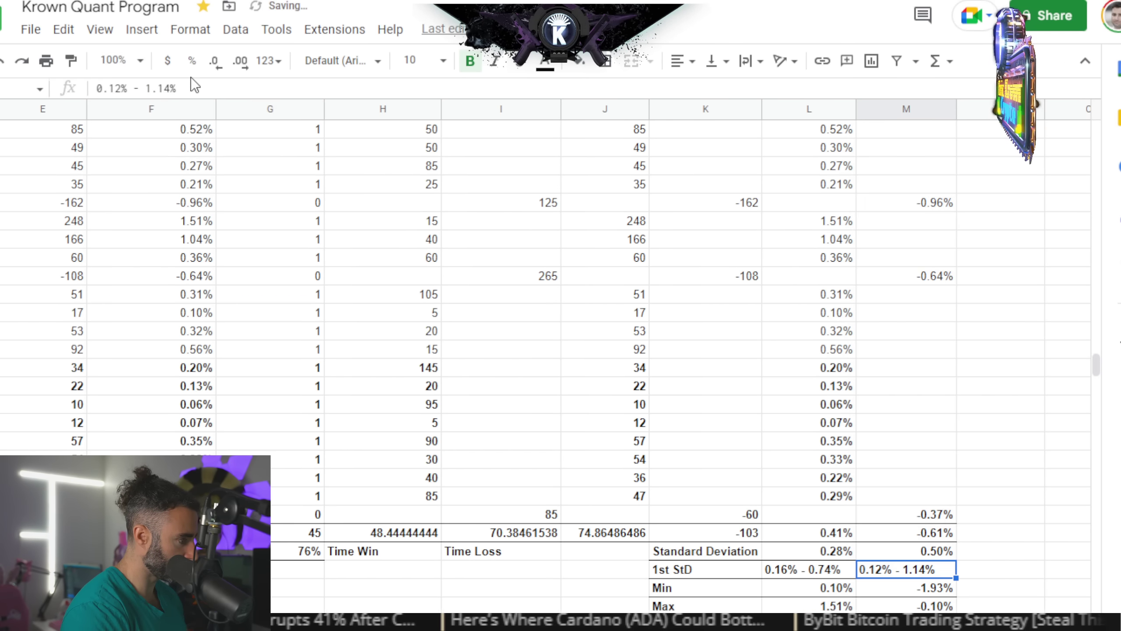
# Check the deviation and average formulas in columns L and M, and update the winning percentages' 1st StD range to 0.13% - 0.69%
pyautogui.click(833, 574)
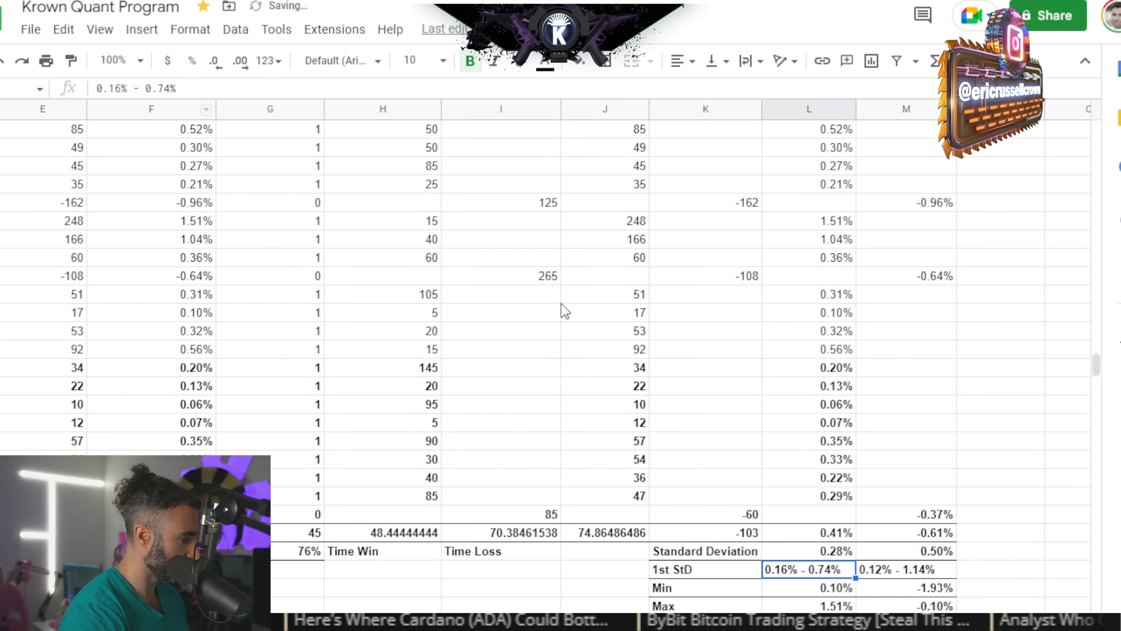
pyautogui.click(836, 557)
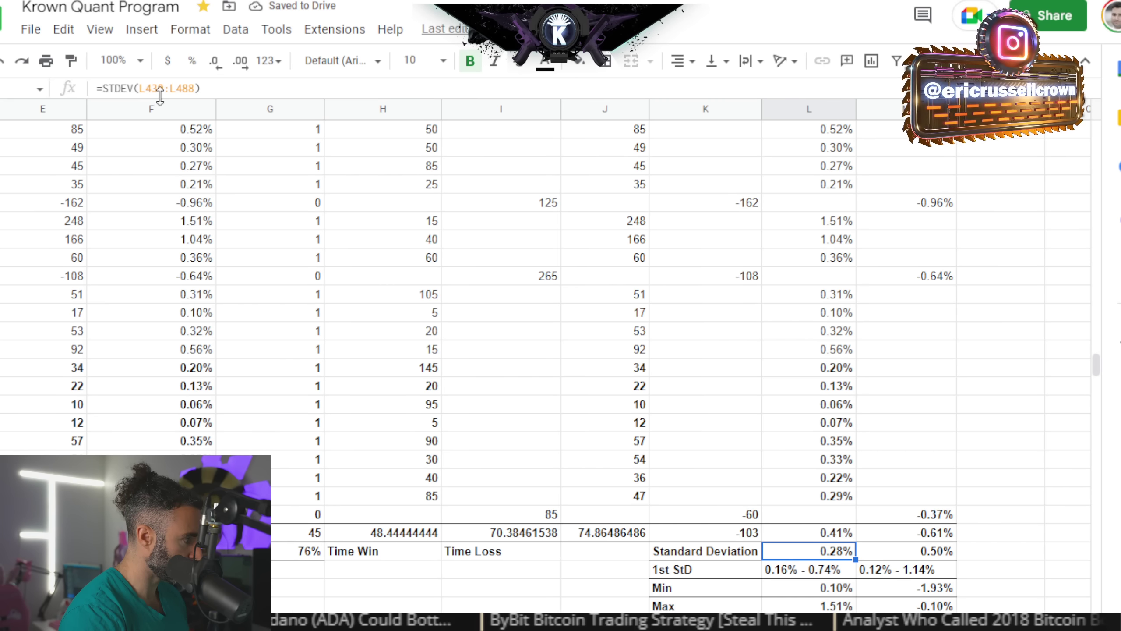
pyautogui.click(840, 535)
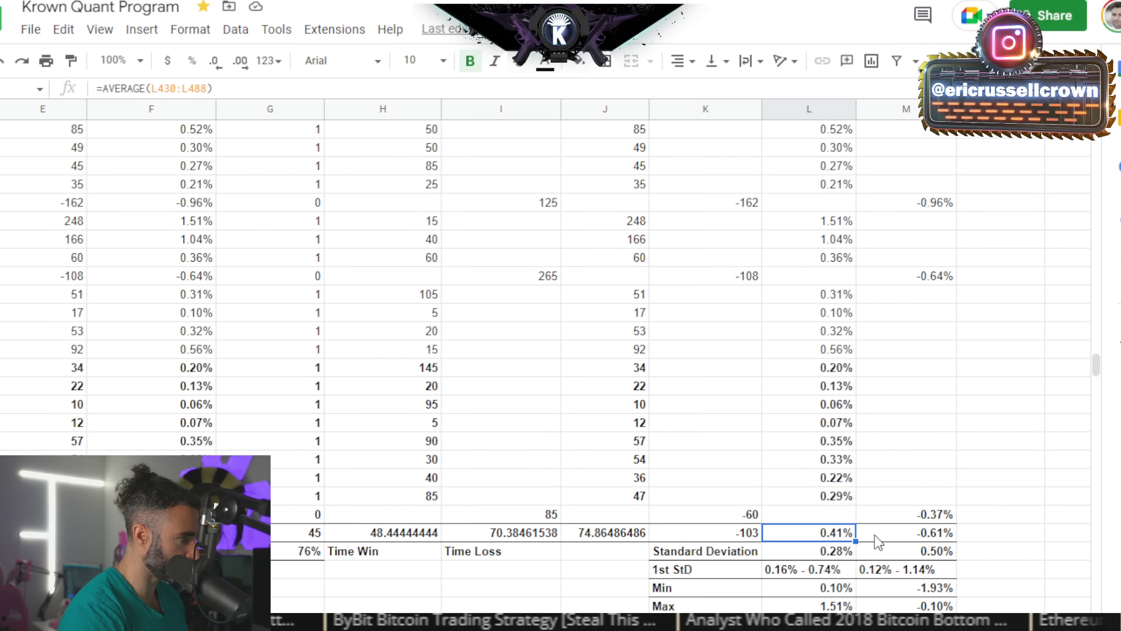
pyautogui.click(879, 537)
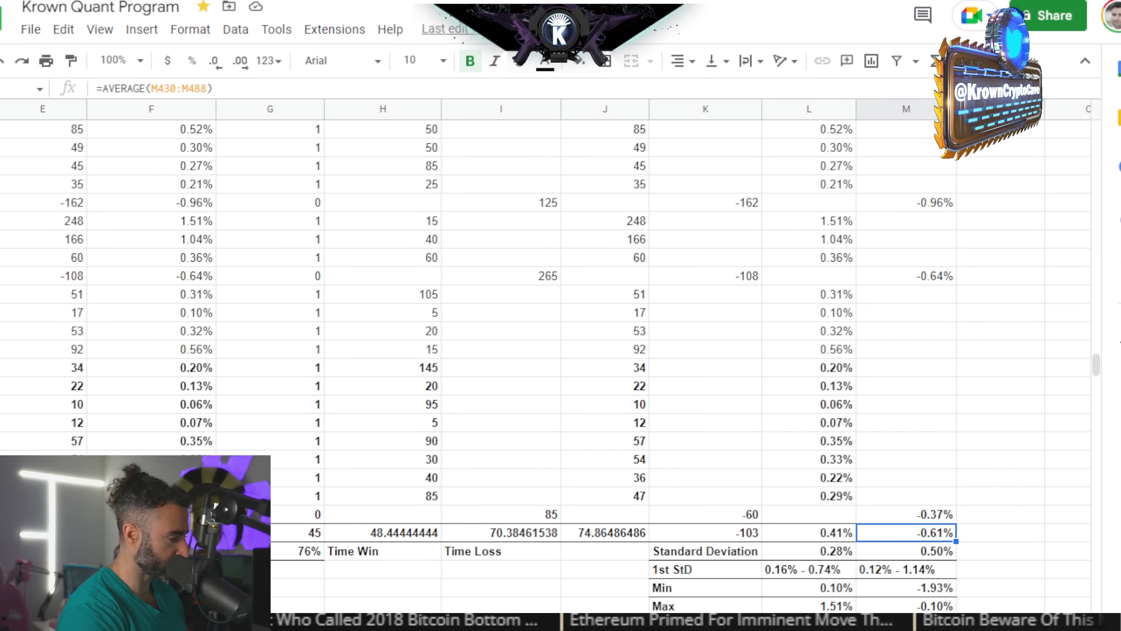
pyautogui.click(787, 569)
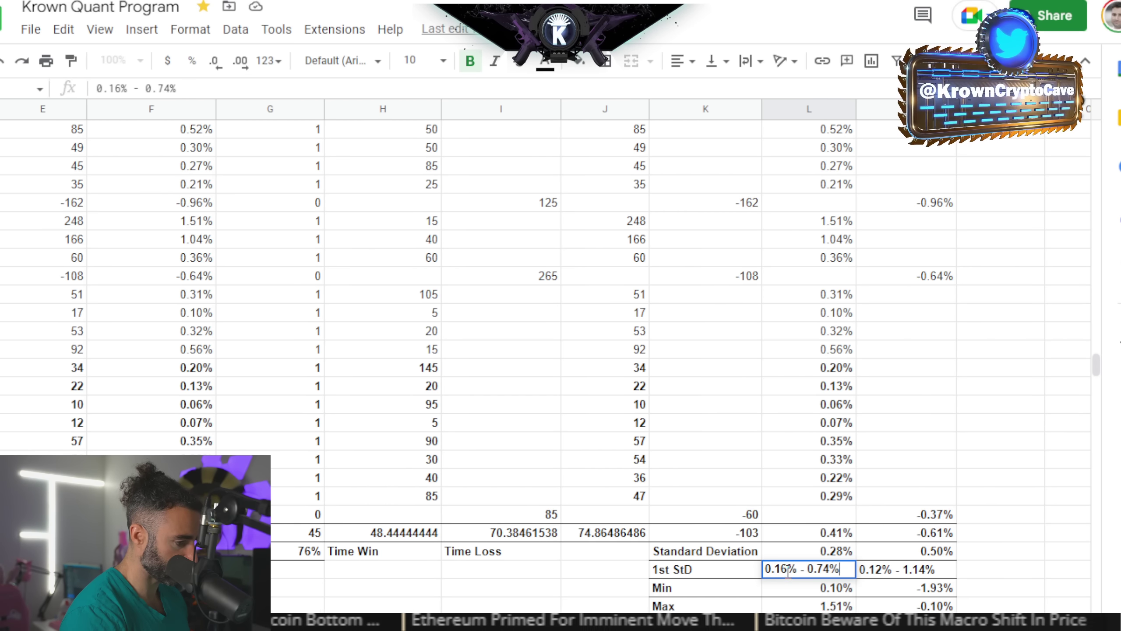
pyautogui.doubleClick(787, 569)
pyautogui.press('BackSpace')
pyautogui.write('3')
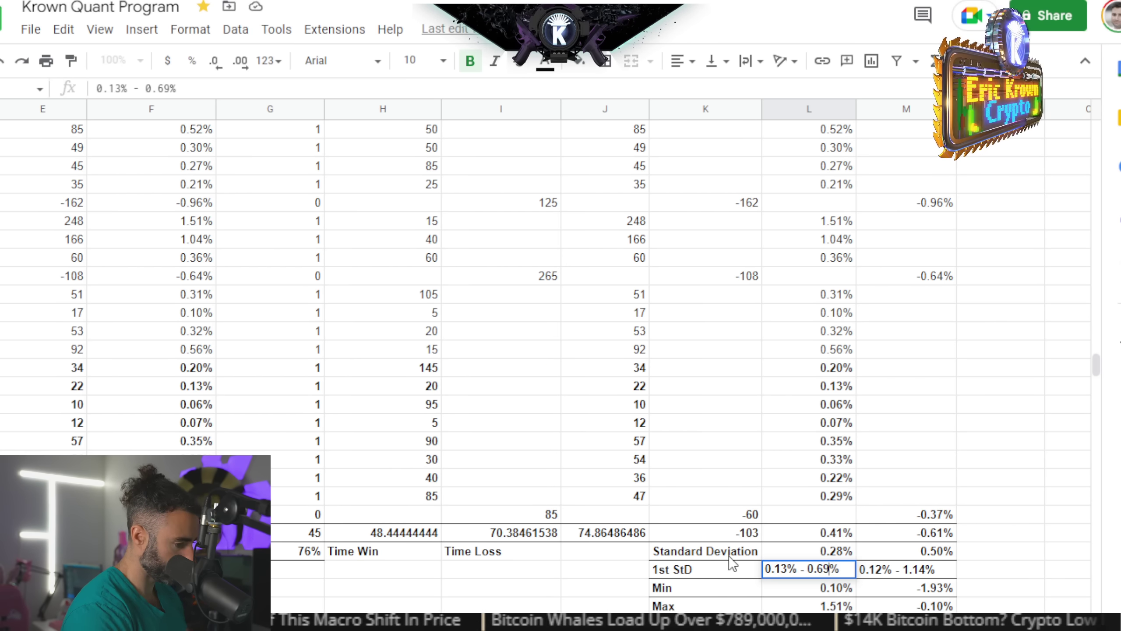
pyautogui.press('Return')
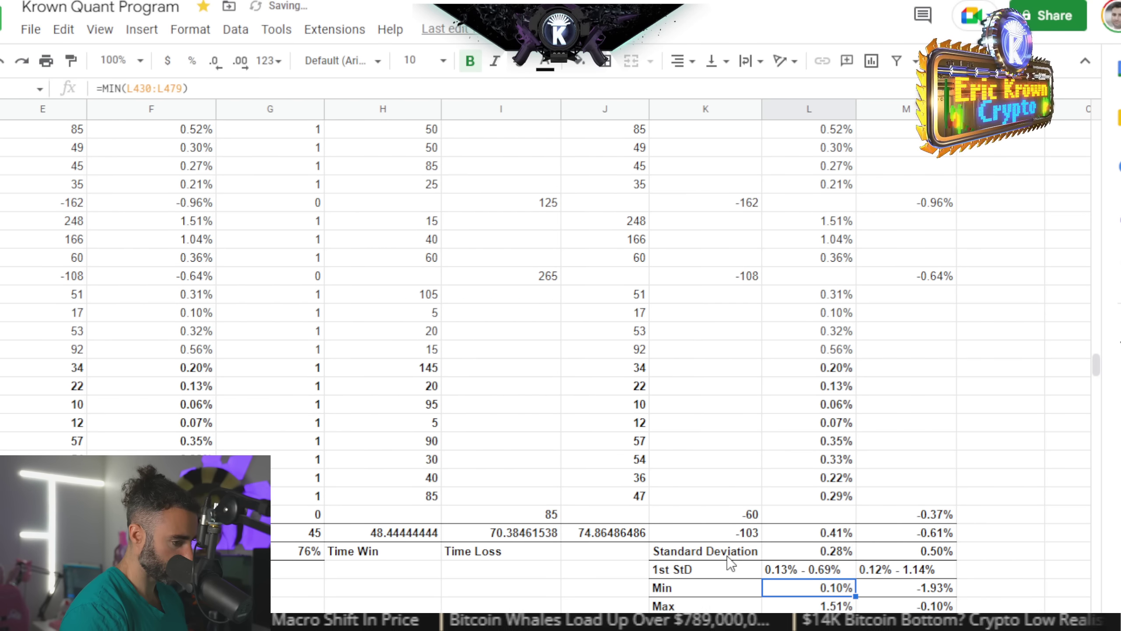
# Update the losing percentages' 1st StD range in column M to 0.11% - 1.11%
pyautogui.click(900, 575)
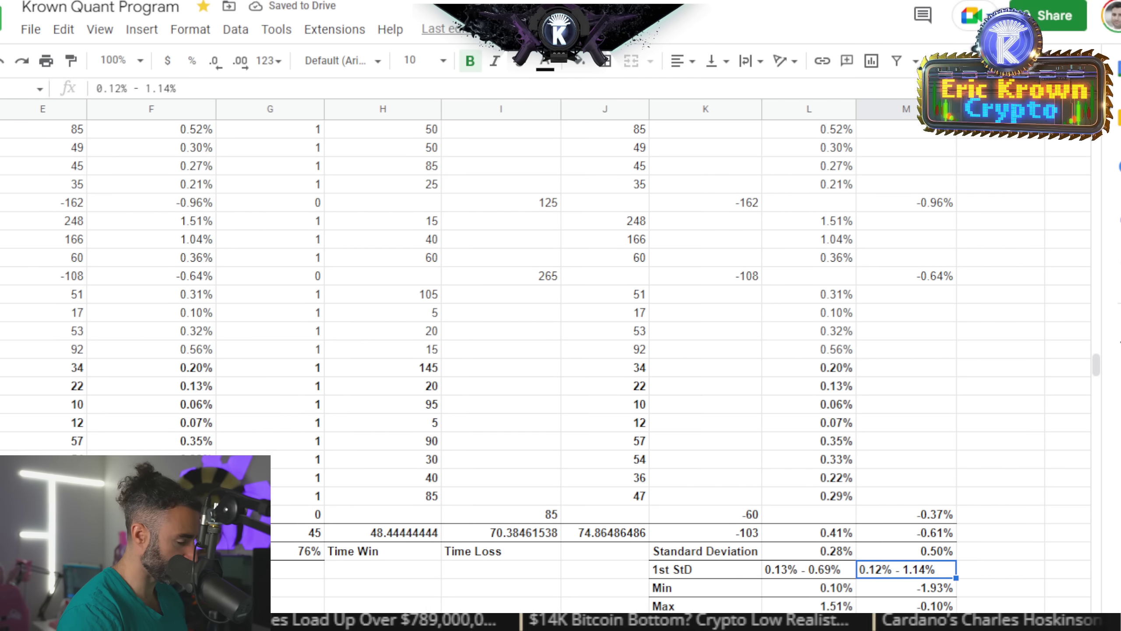
pyautogui.doubleClick(880, 574)
pyautogui.press('BackSpace')
pyautogui.write('1')
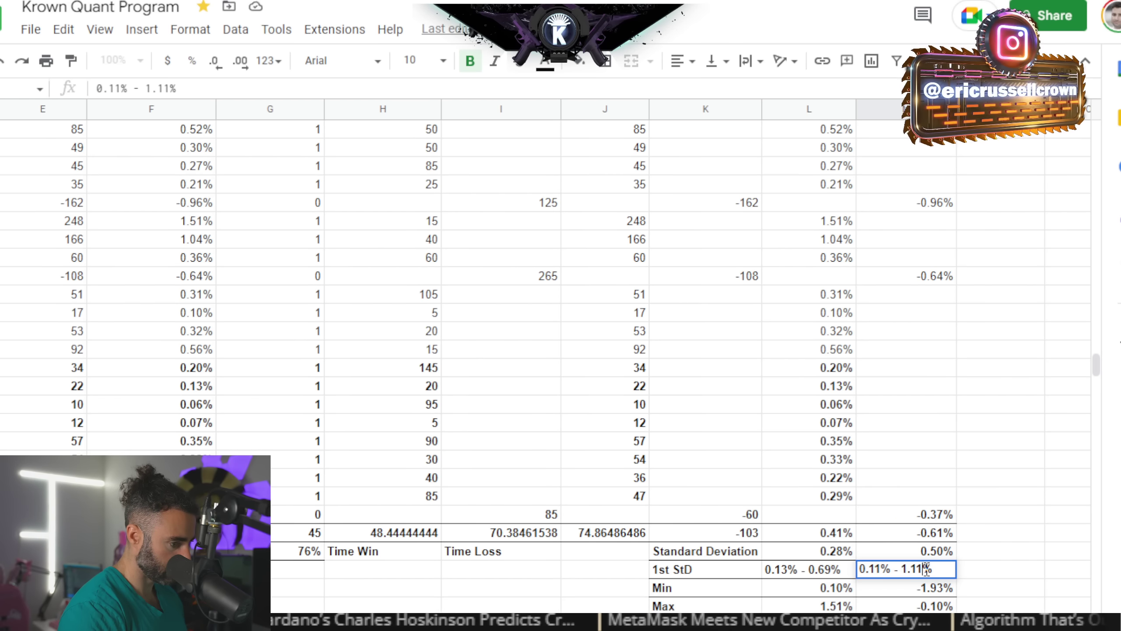
pyautogui.press('Return')
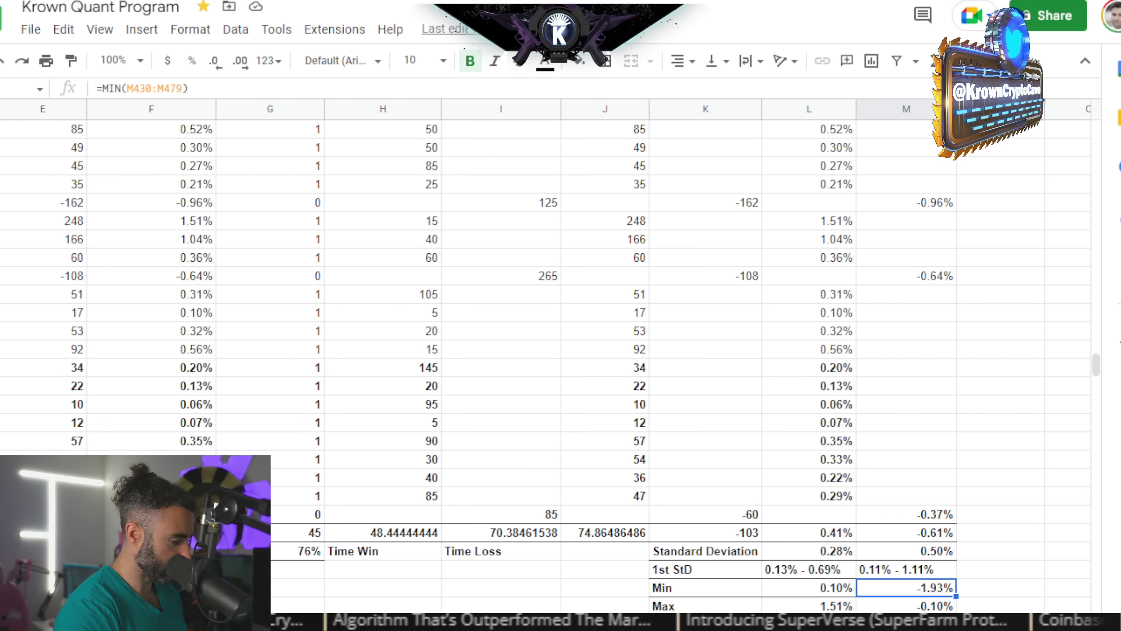
# Review the logged trades and the summary statistics beneath them, including win percentage, average times and deviation ranges
pyautogui.click(524, 601)
pyautogui.hscroll(-5, 569, 610)
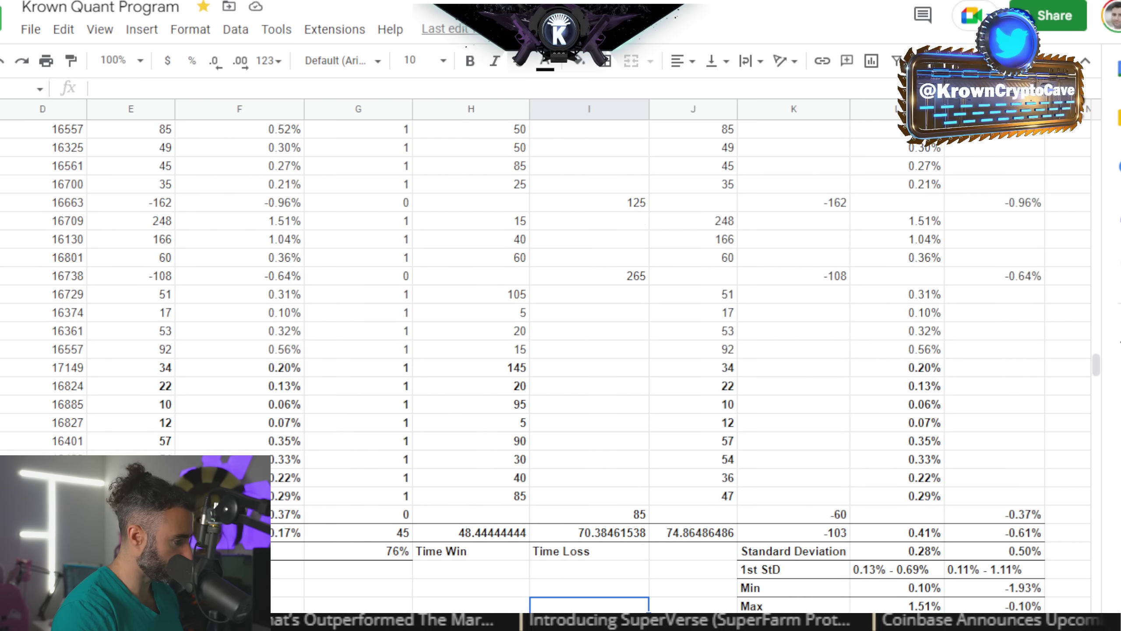
pyautogui.hscroll(3, 569, 611)
pyautogui.scroll(5, 551, 598)
pyautogui.scroll(-5, 555, 592)
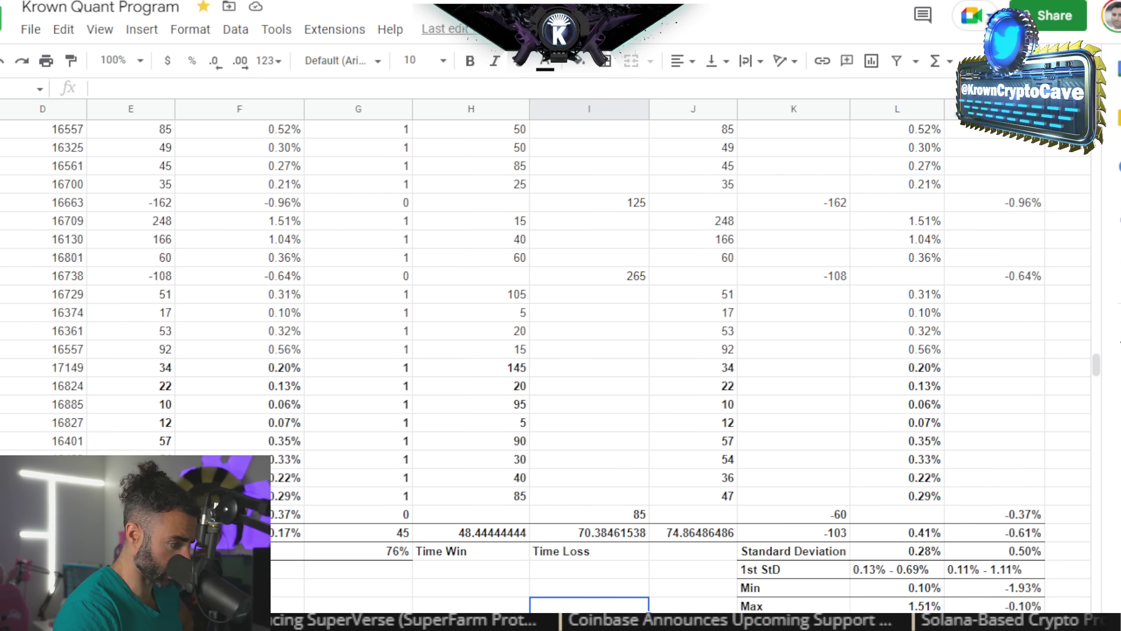
pyautogui.hscroll(-2, 420, 606)
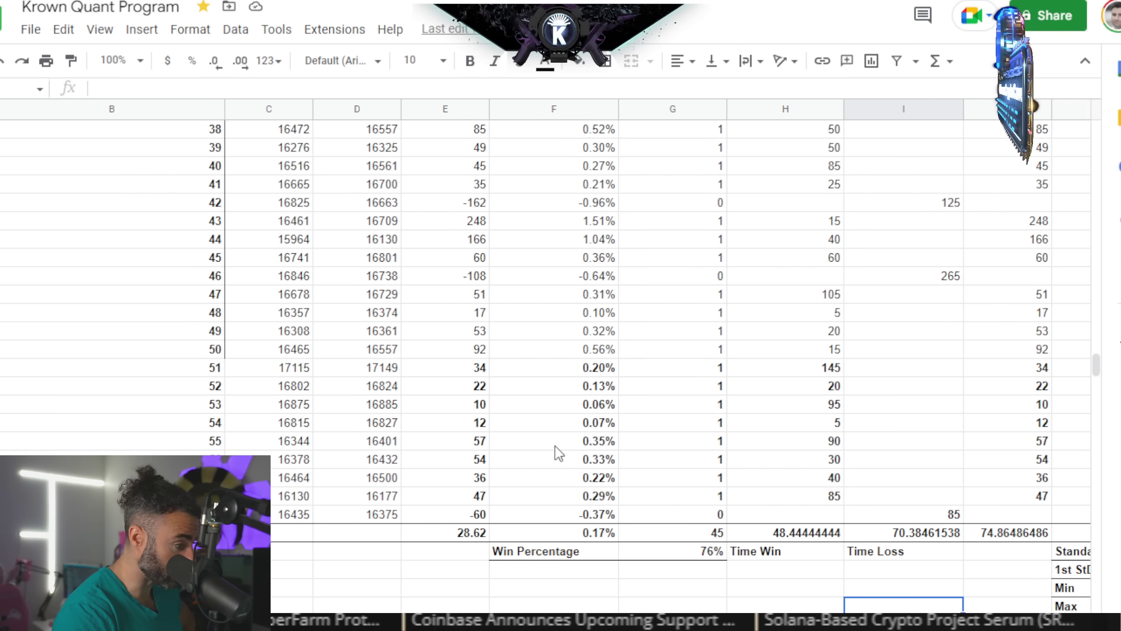
pyautogui.scroll(7, 528, 451)
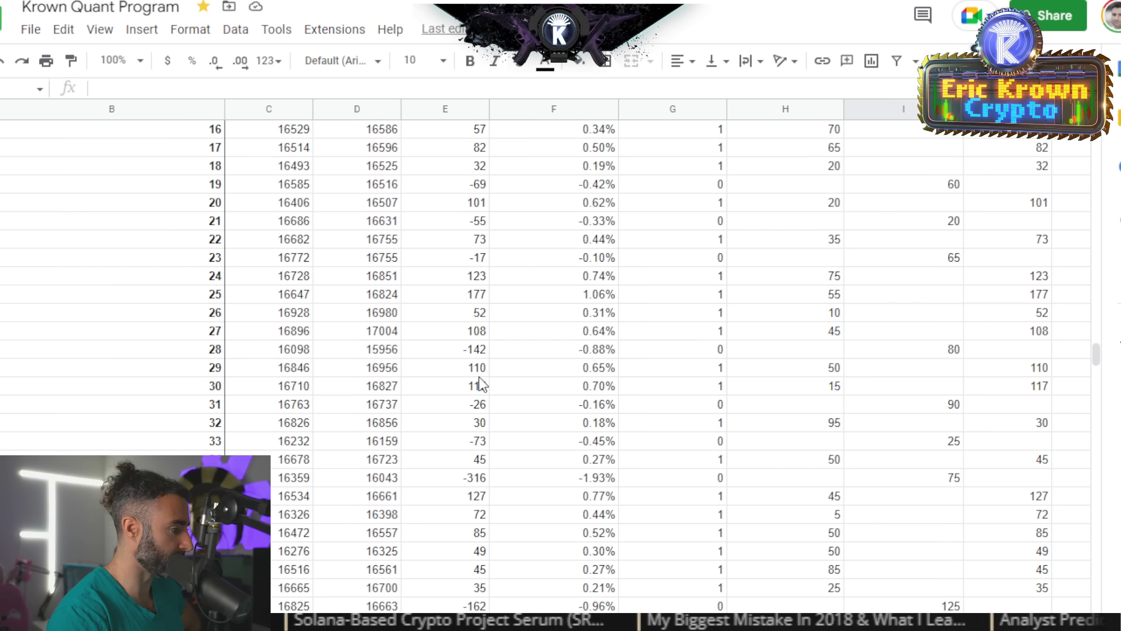
pyautogui.scroll(4, 480, 387)
pyautogui.scroll(2, 482, 385)
pyautogui.scroll(-9, 484, 379)
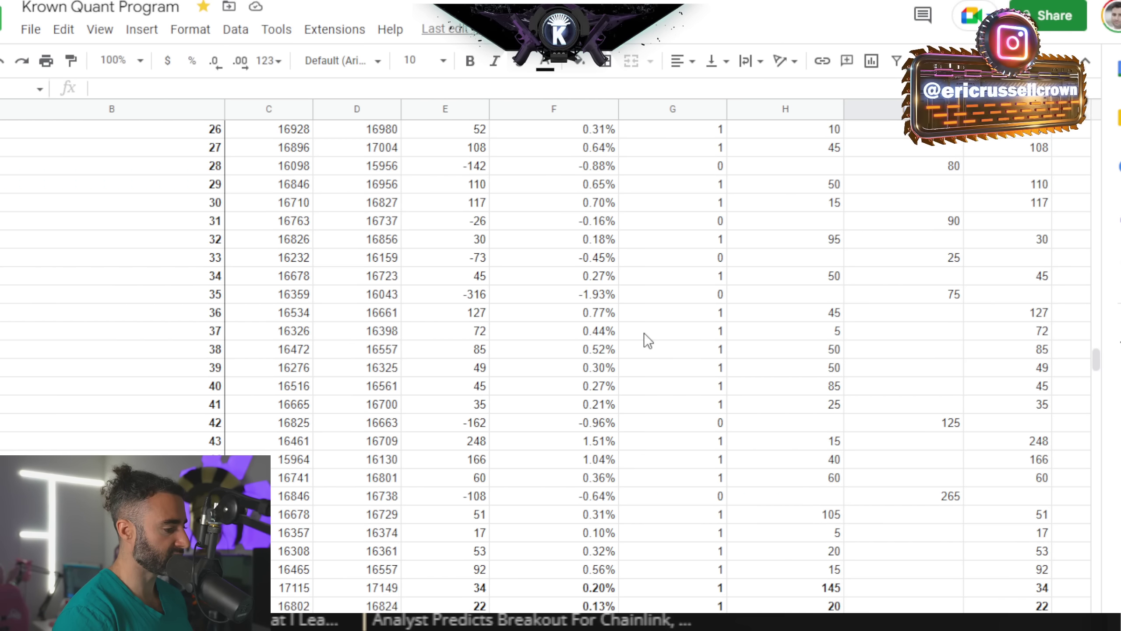
pyautogui.scroll(-2, 659, 395)
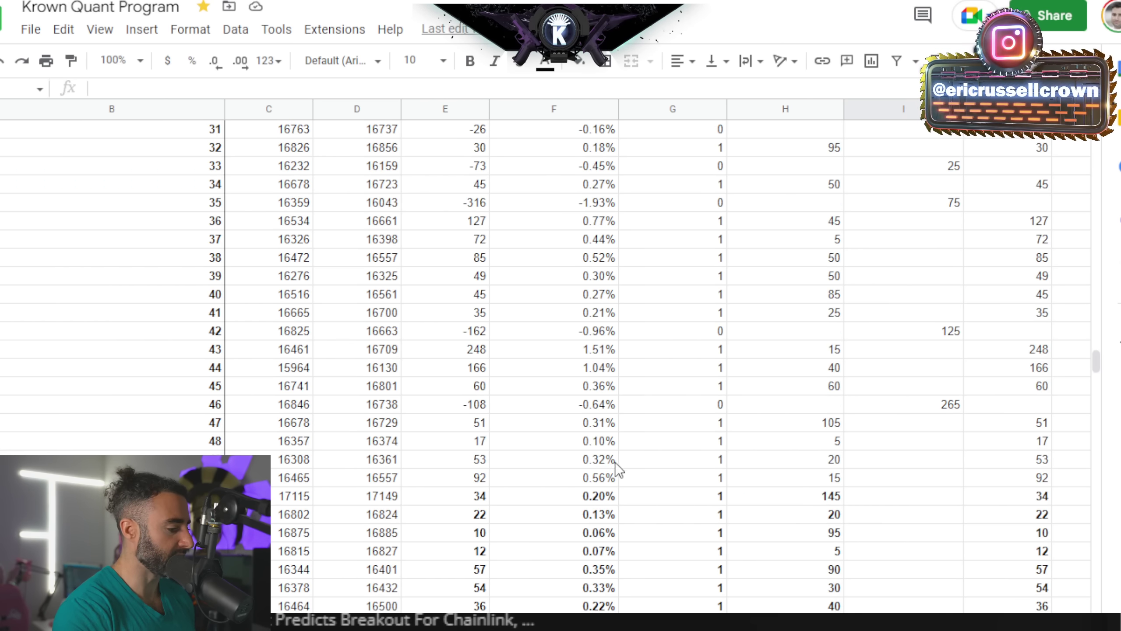
pyautogui.hscroll(5, 713, 572)
pyautogui.scroll(-2, 714, 569)
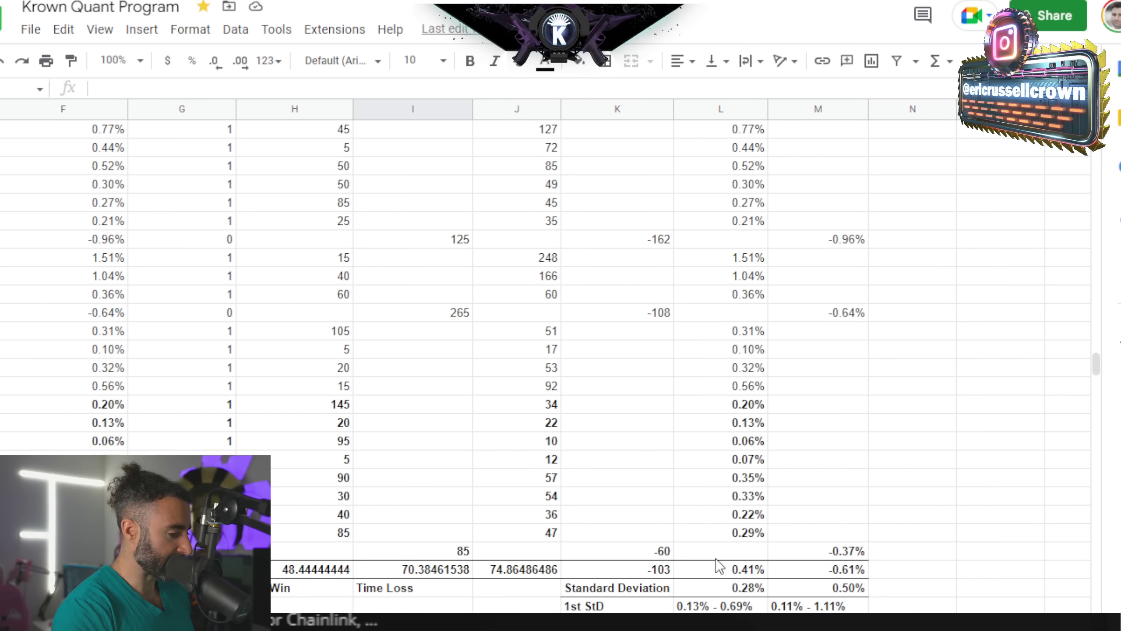